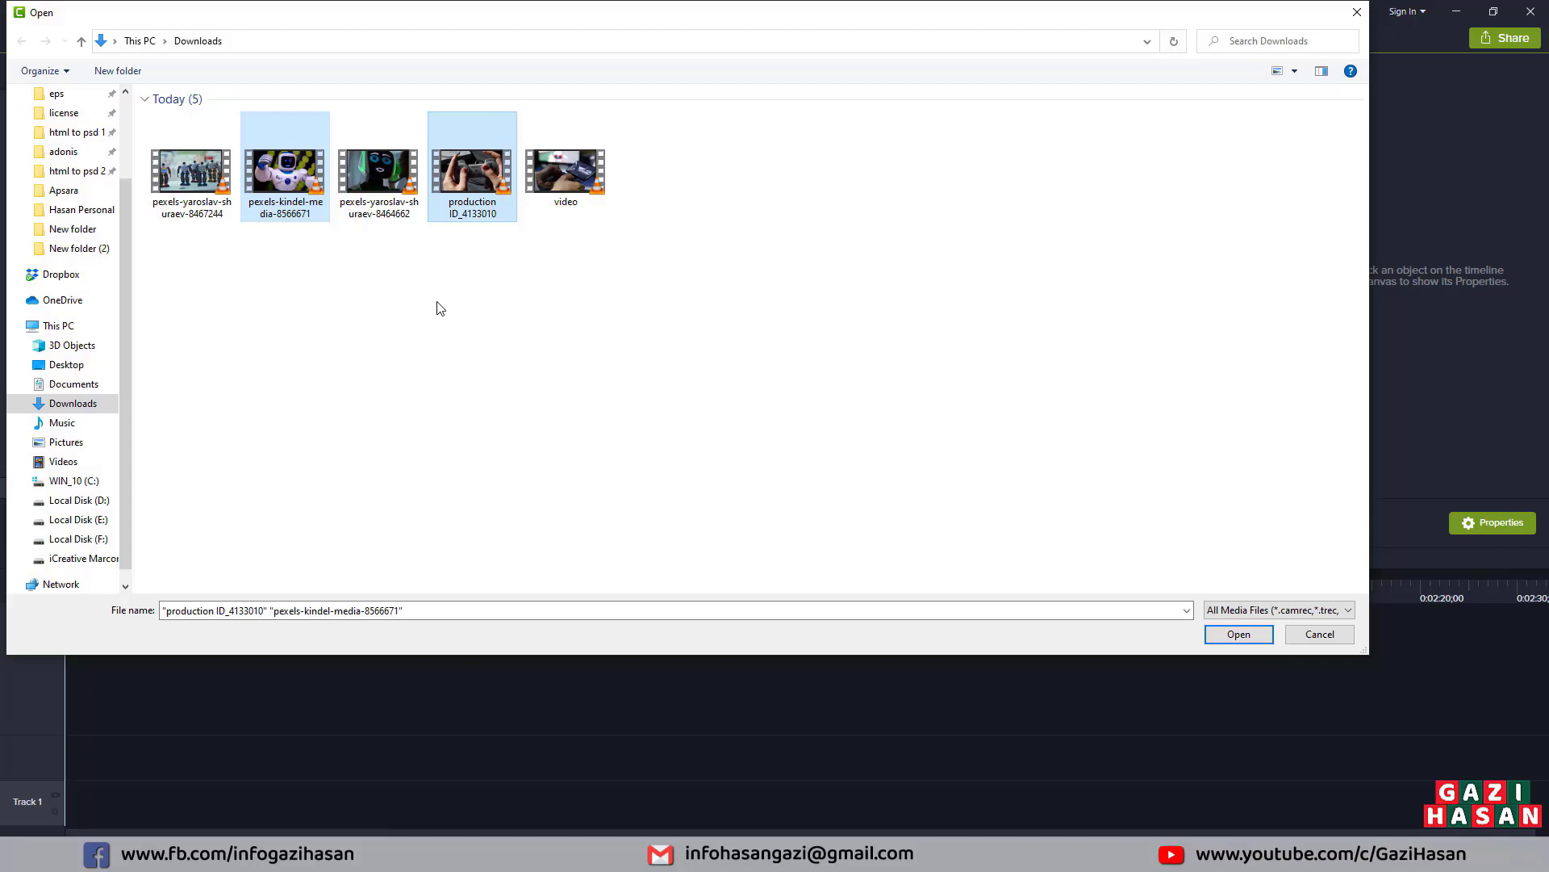
- Select all five video files in the Downloads folder and import them into the media bin
left_click(379, 171, "ctrl")
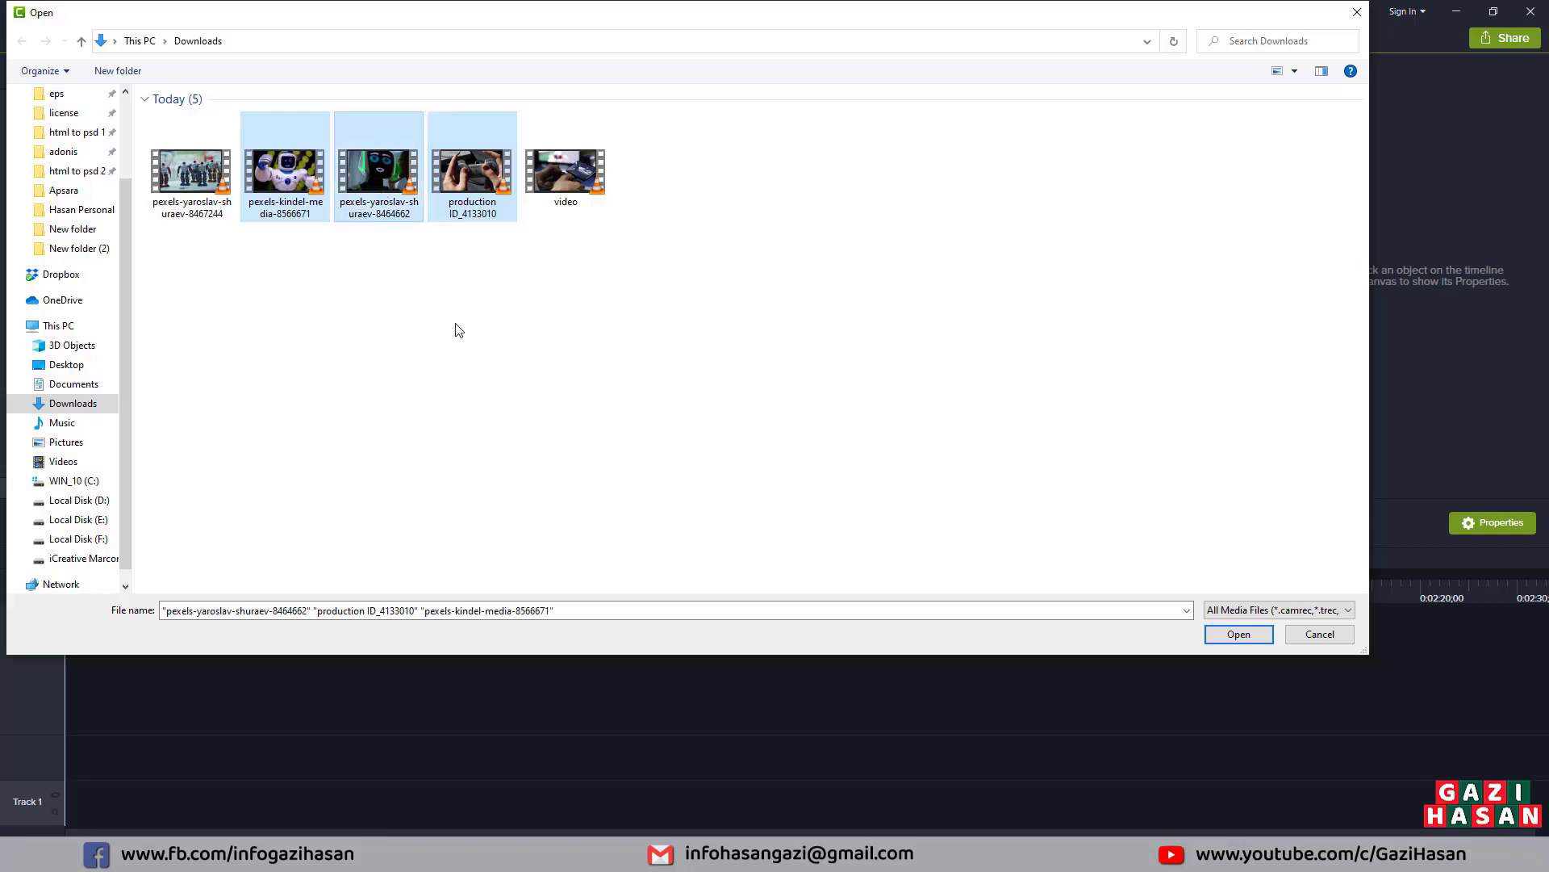
left_click(573, 200, "ctrl")
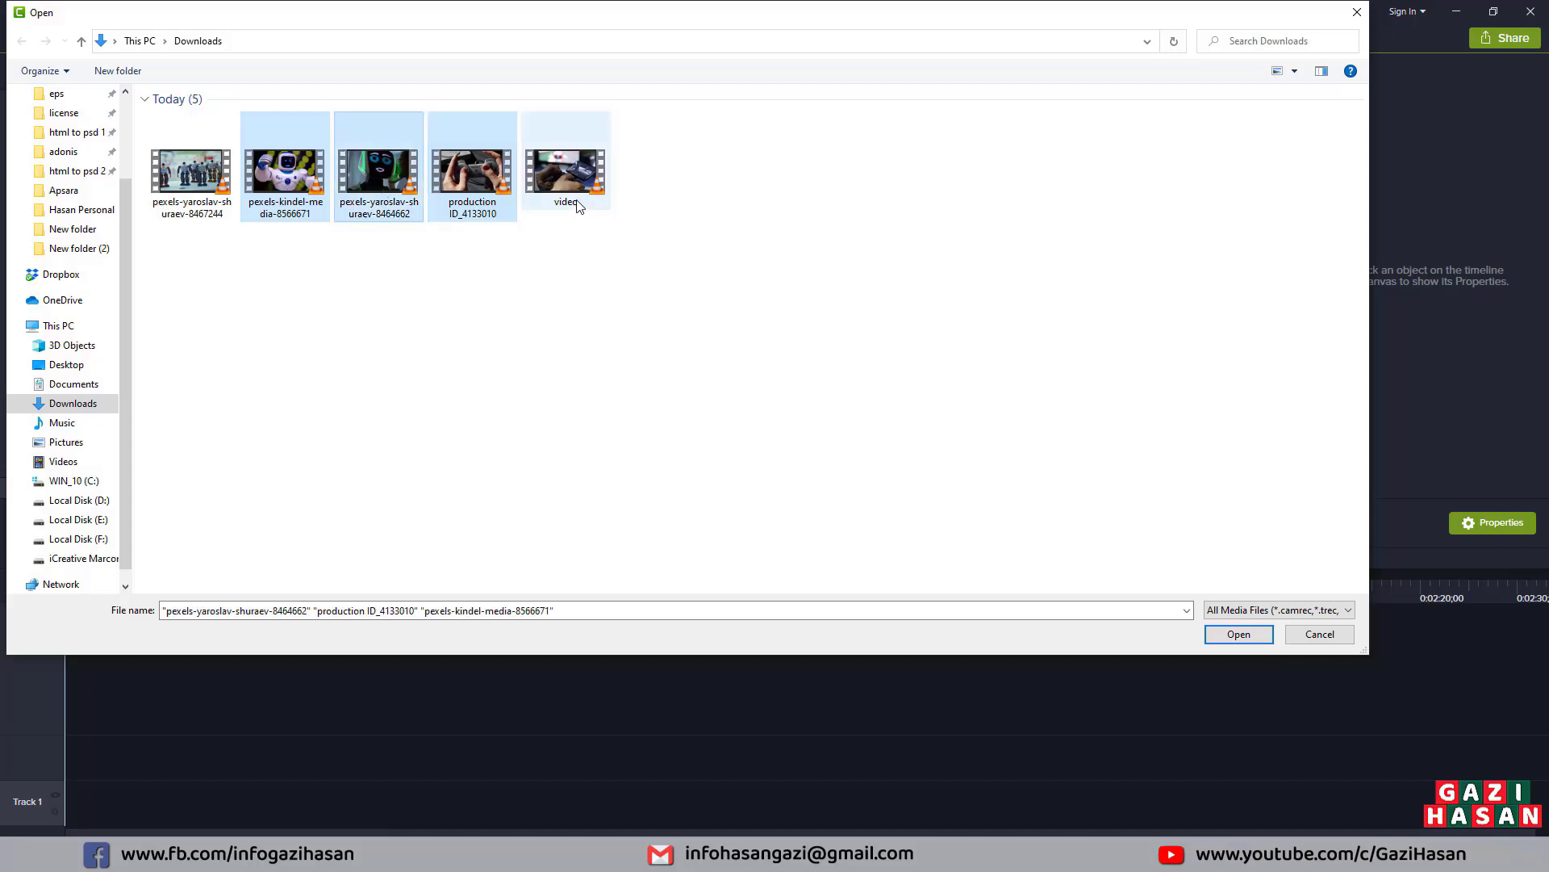
left_click(387, 202, "ctrl")
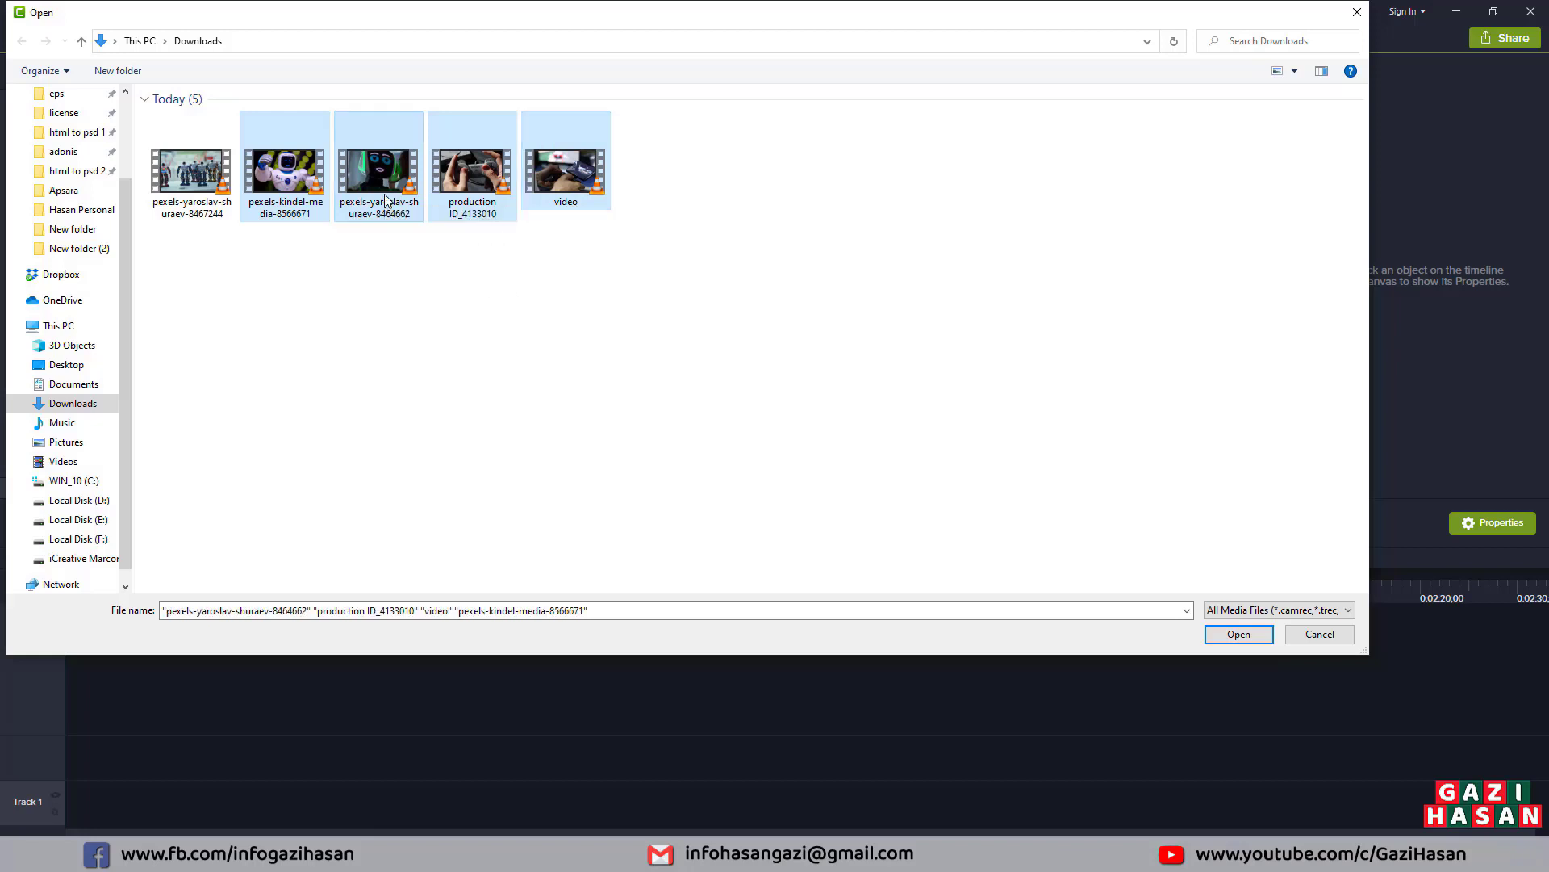
left_click(554, 191, "ctrl")
left_click(561, 229)
left_click_drag(735, 292, 135, 151)
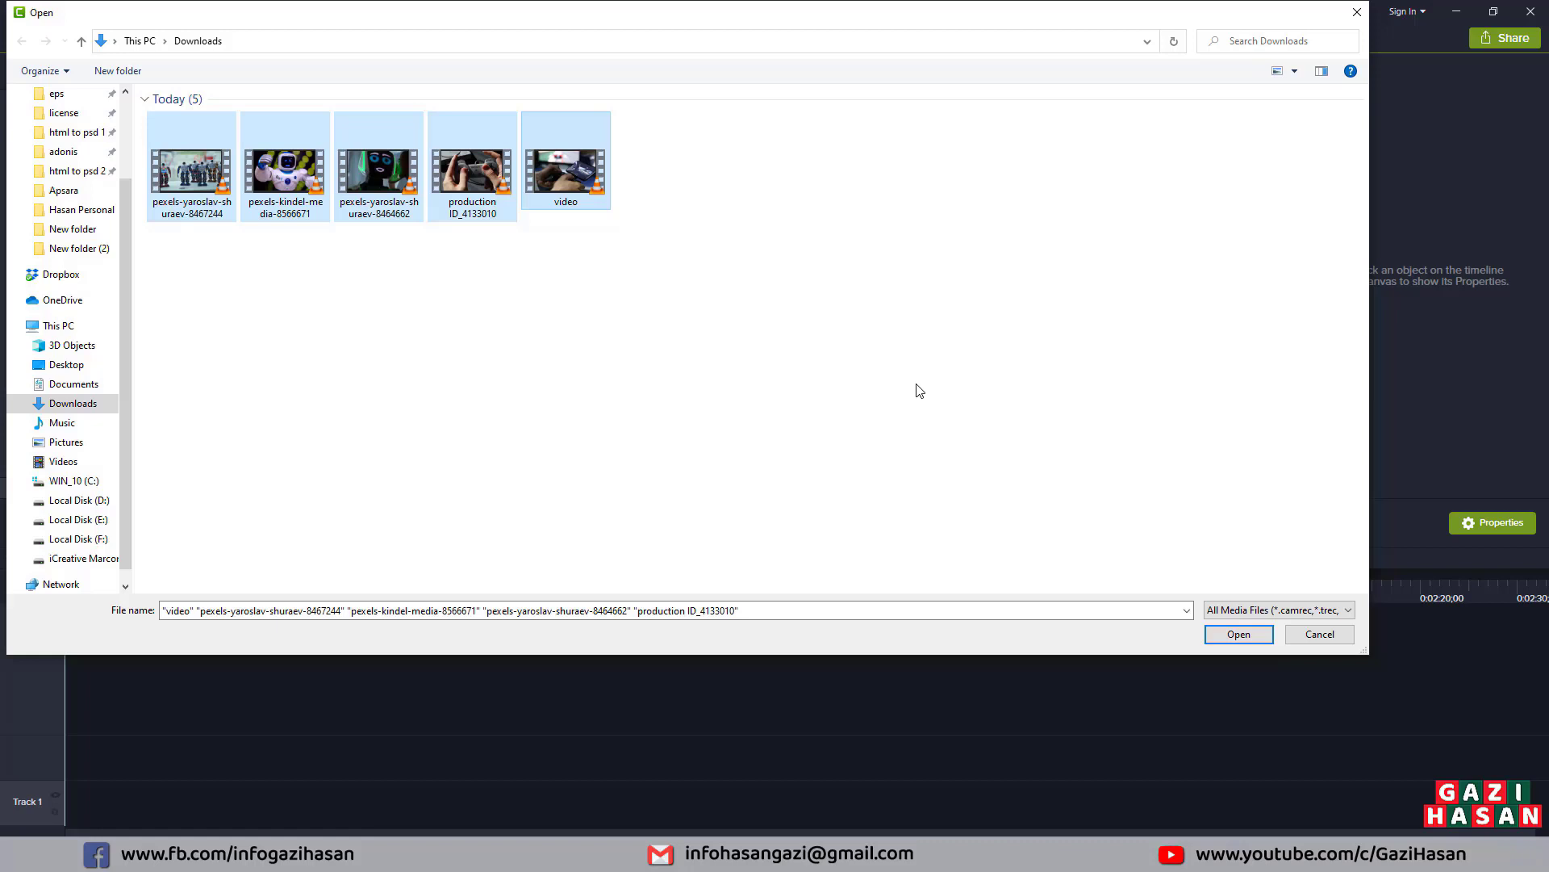
left_click_drag(952, 340, 170, 136)
left_click(1250, 637)
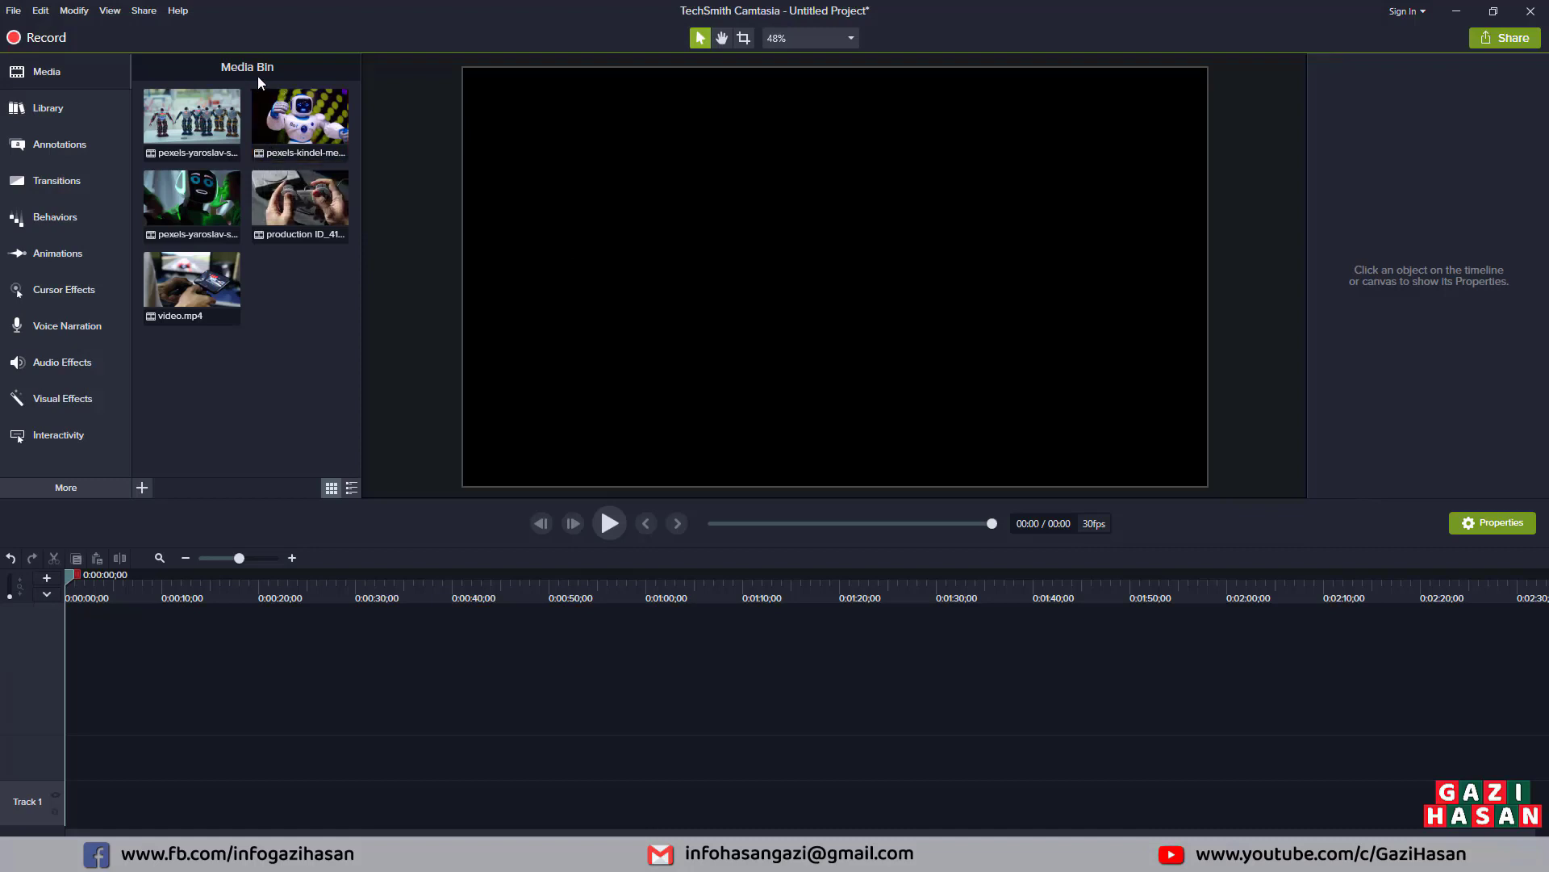
left_click(200, 143)
left_click(143, 491)
left_click(153, 440)
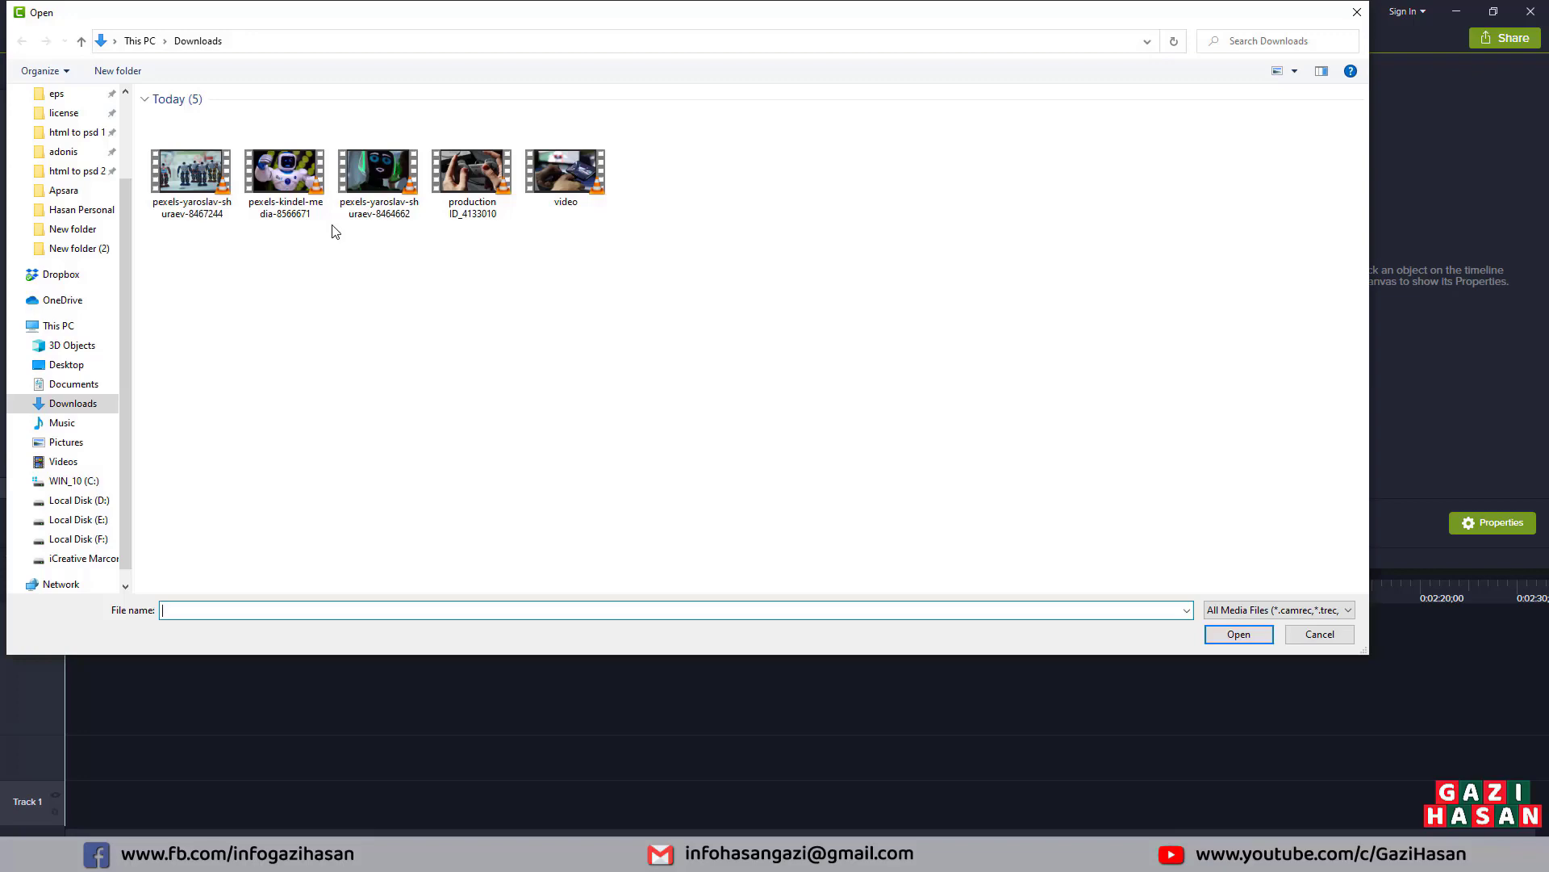
left_click(1357, 13)
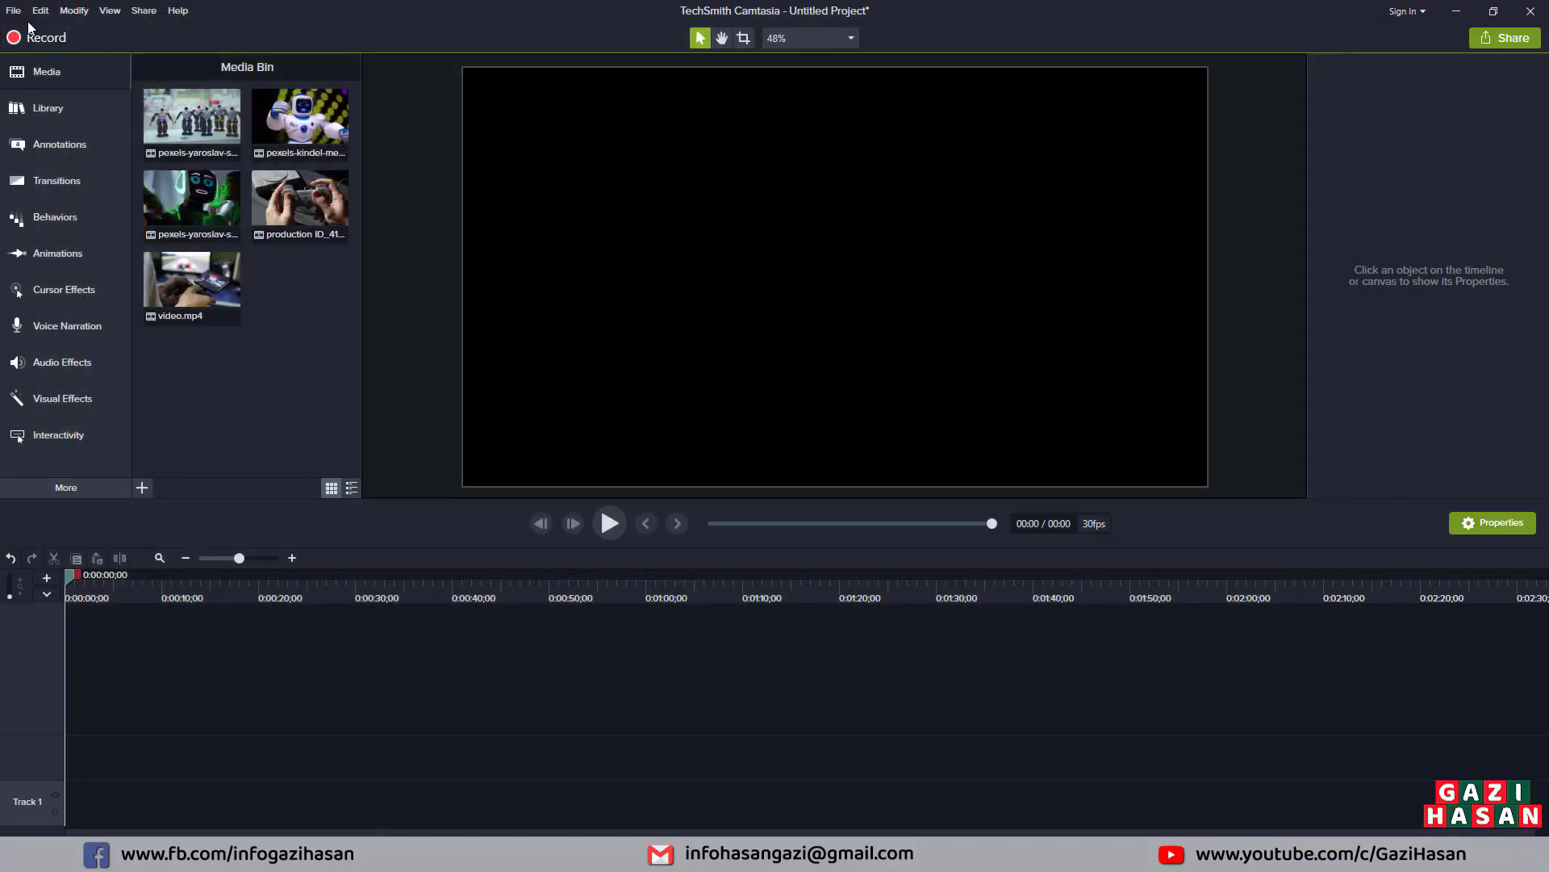
left_click(14, 11)
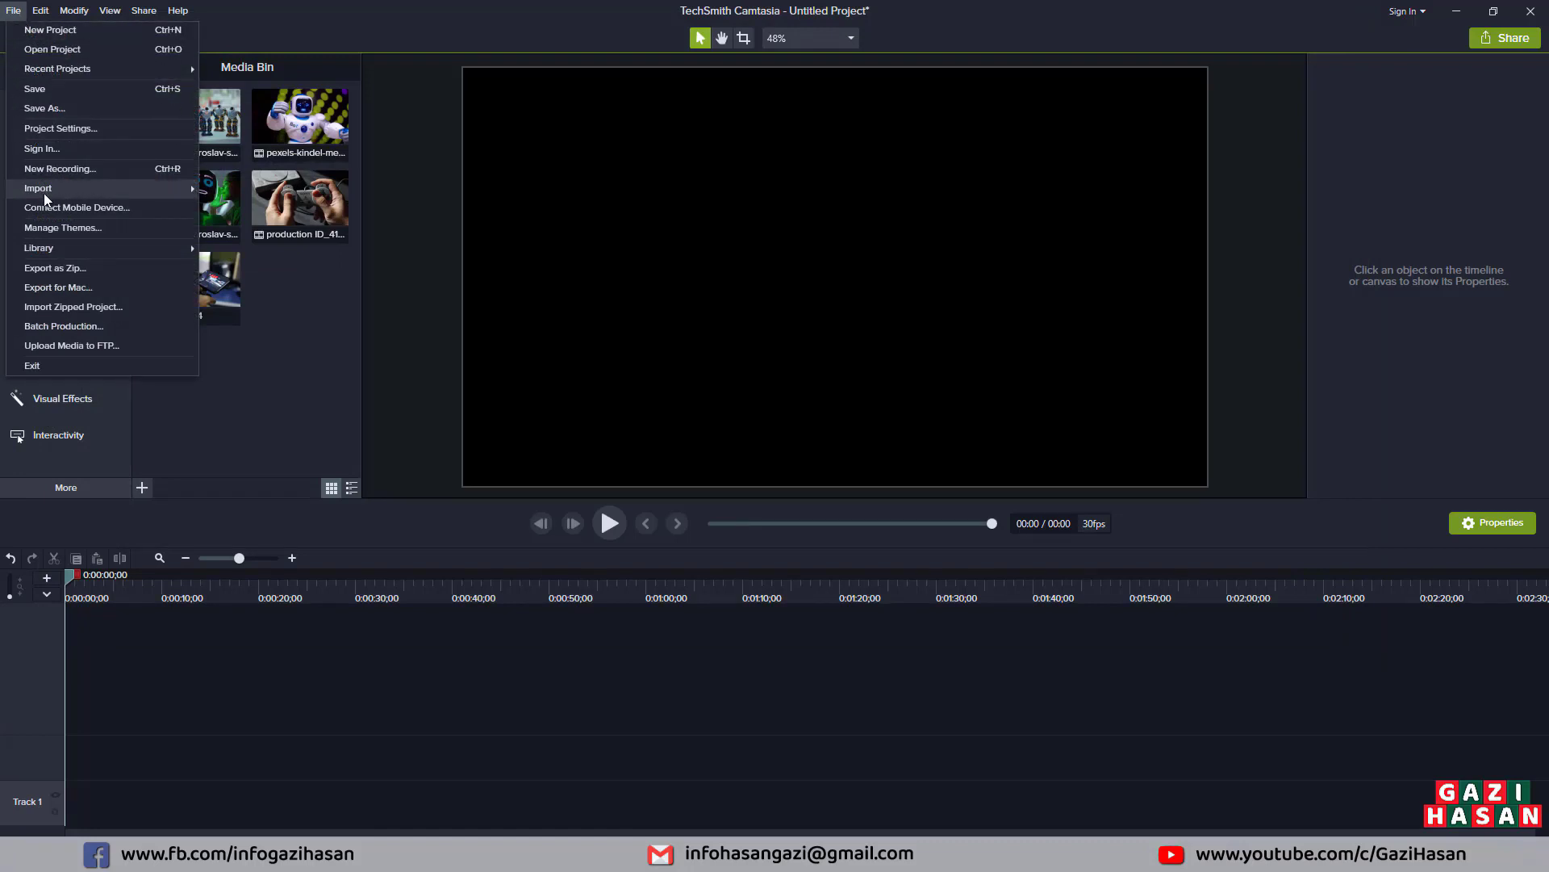
mouse_move(44, 194)
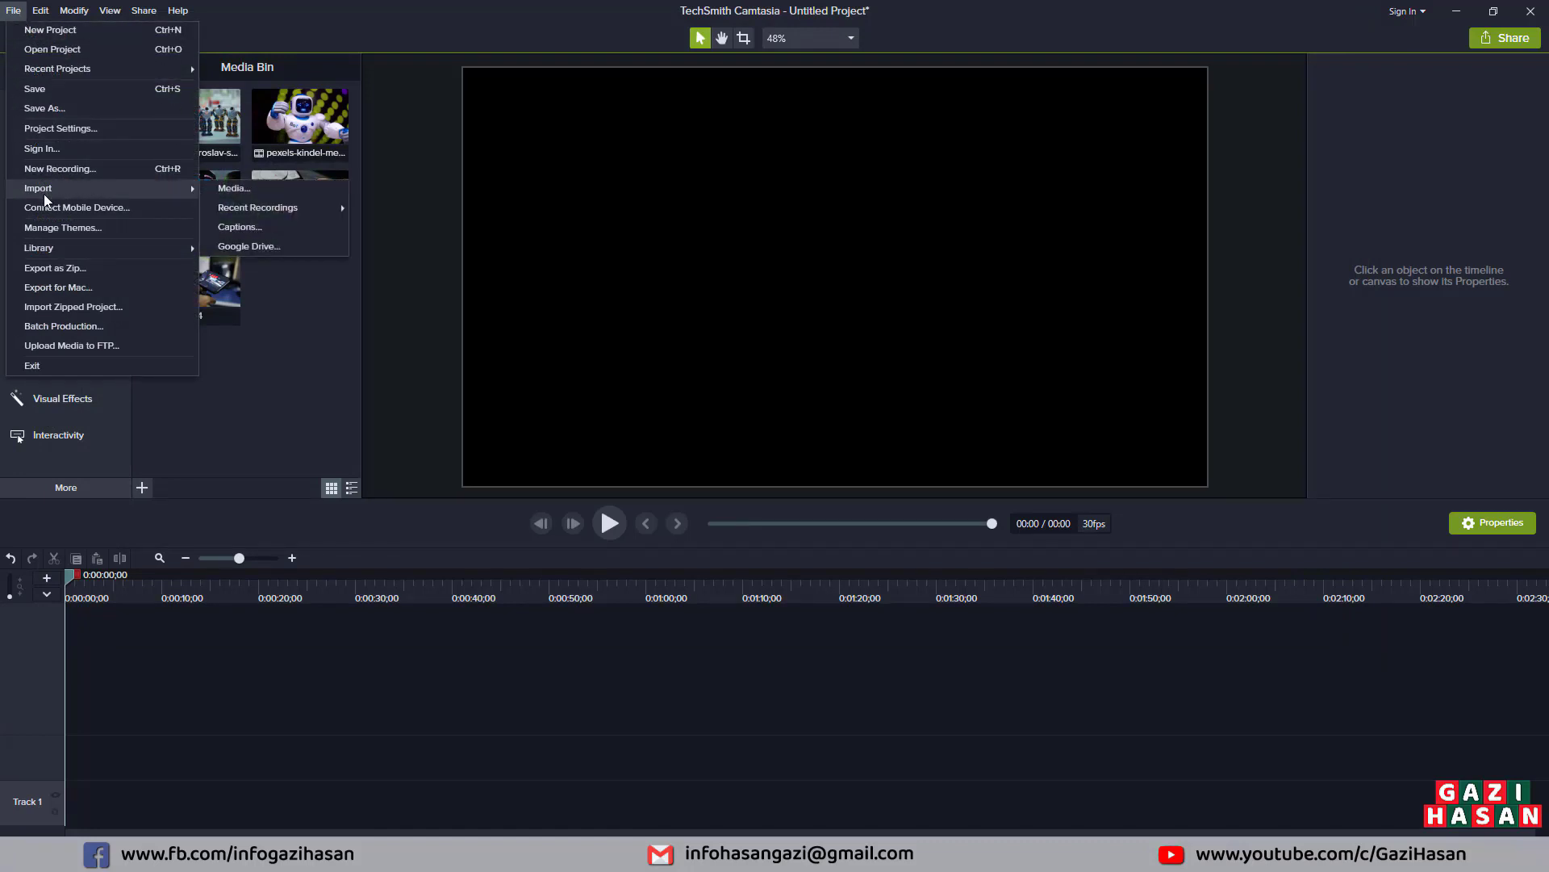
left_click(296, 334)
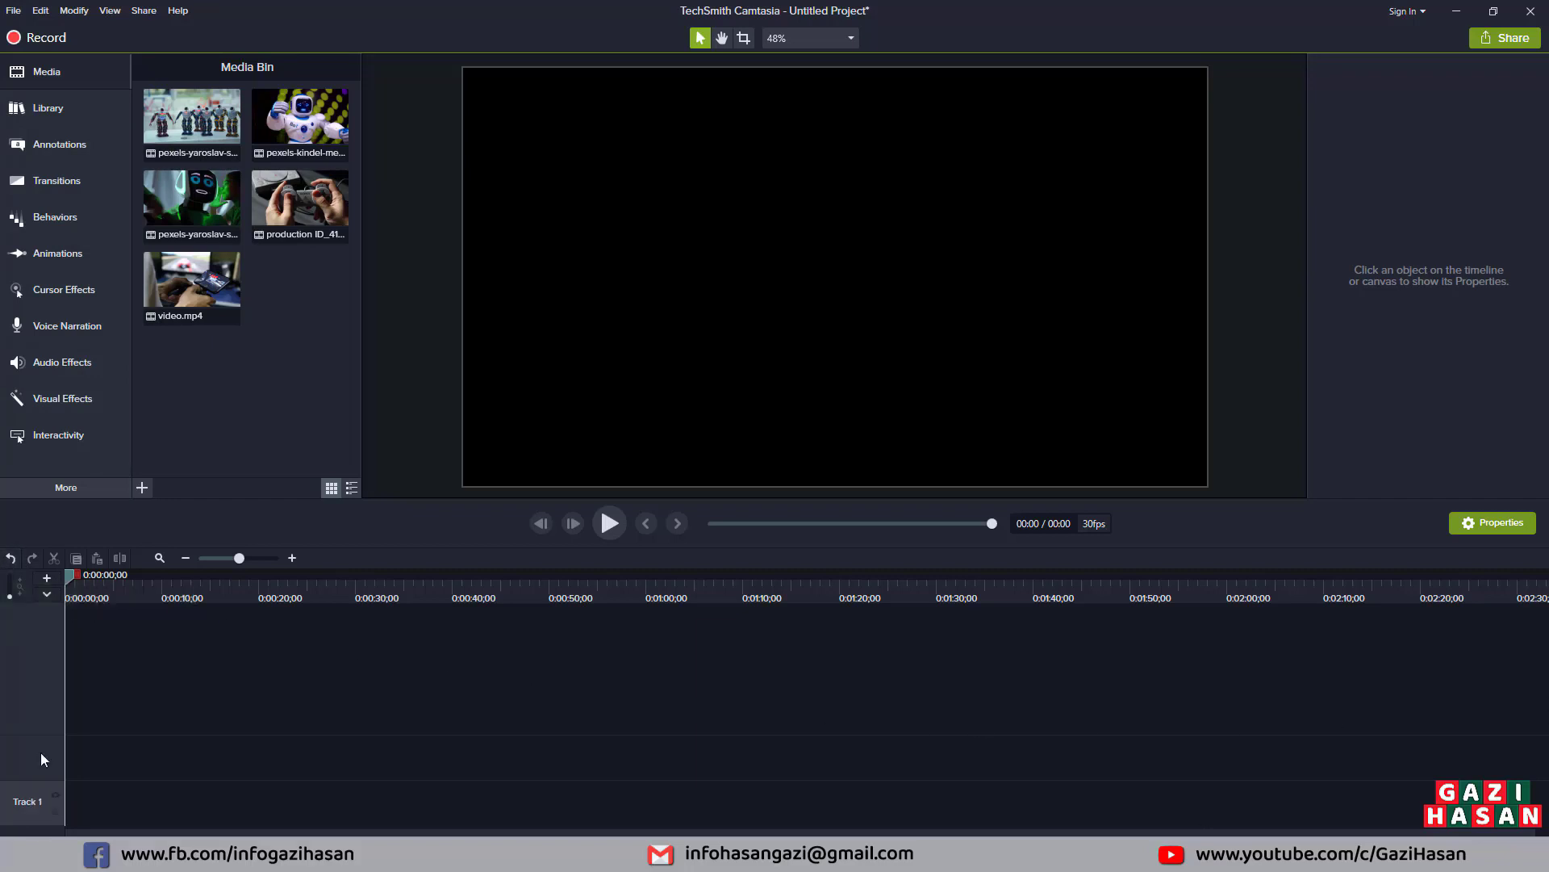
- Add seven more empty tracks to the timeline above Track 1
left_click(46, 577)
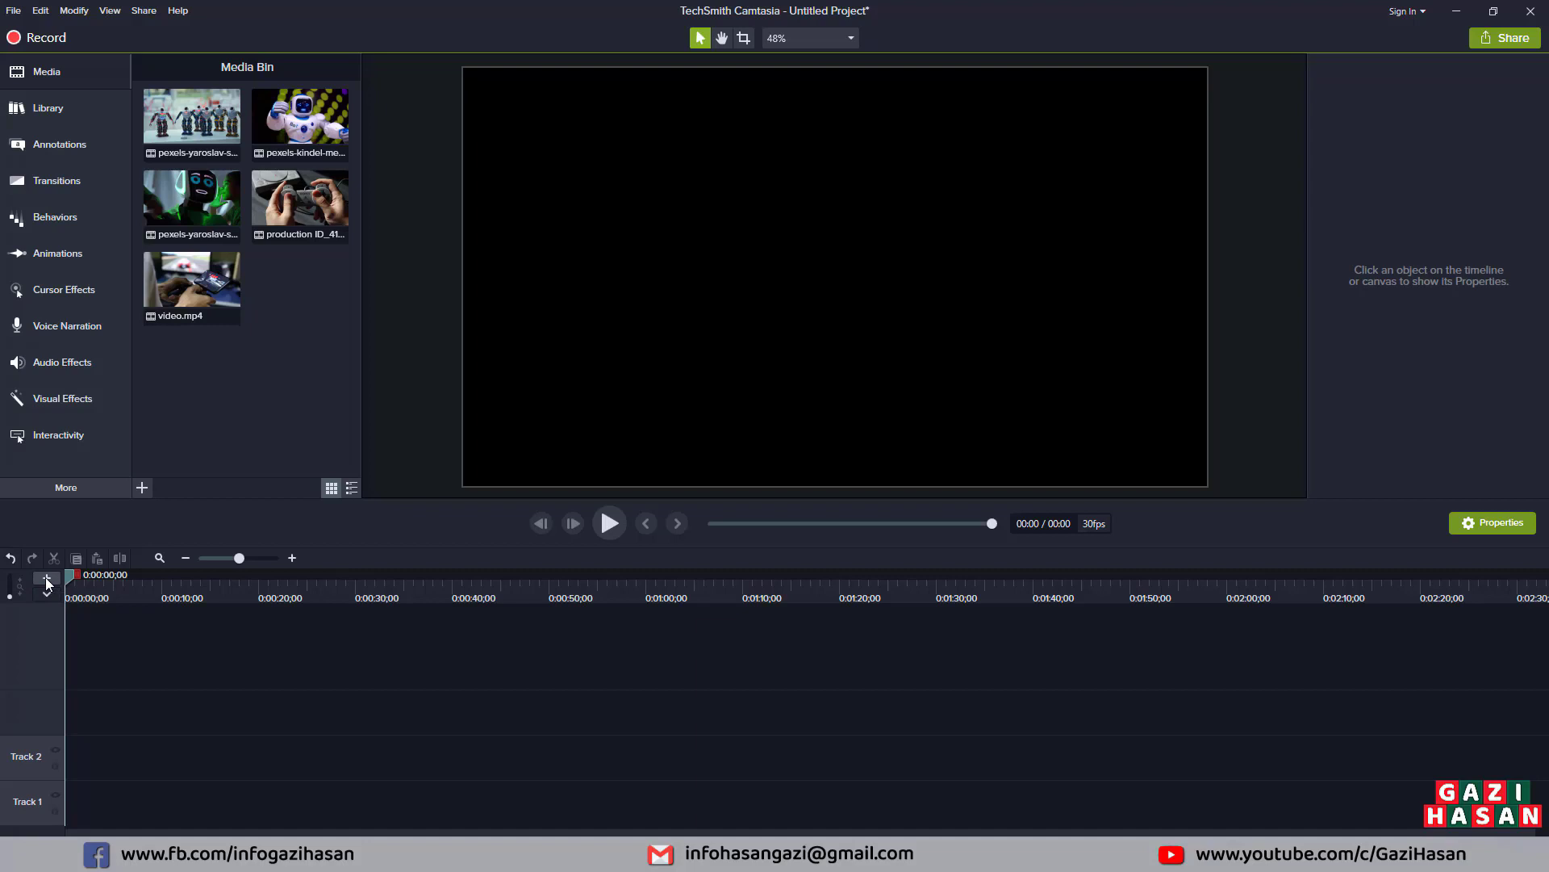
left_click(46, 578)
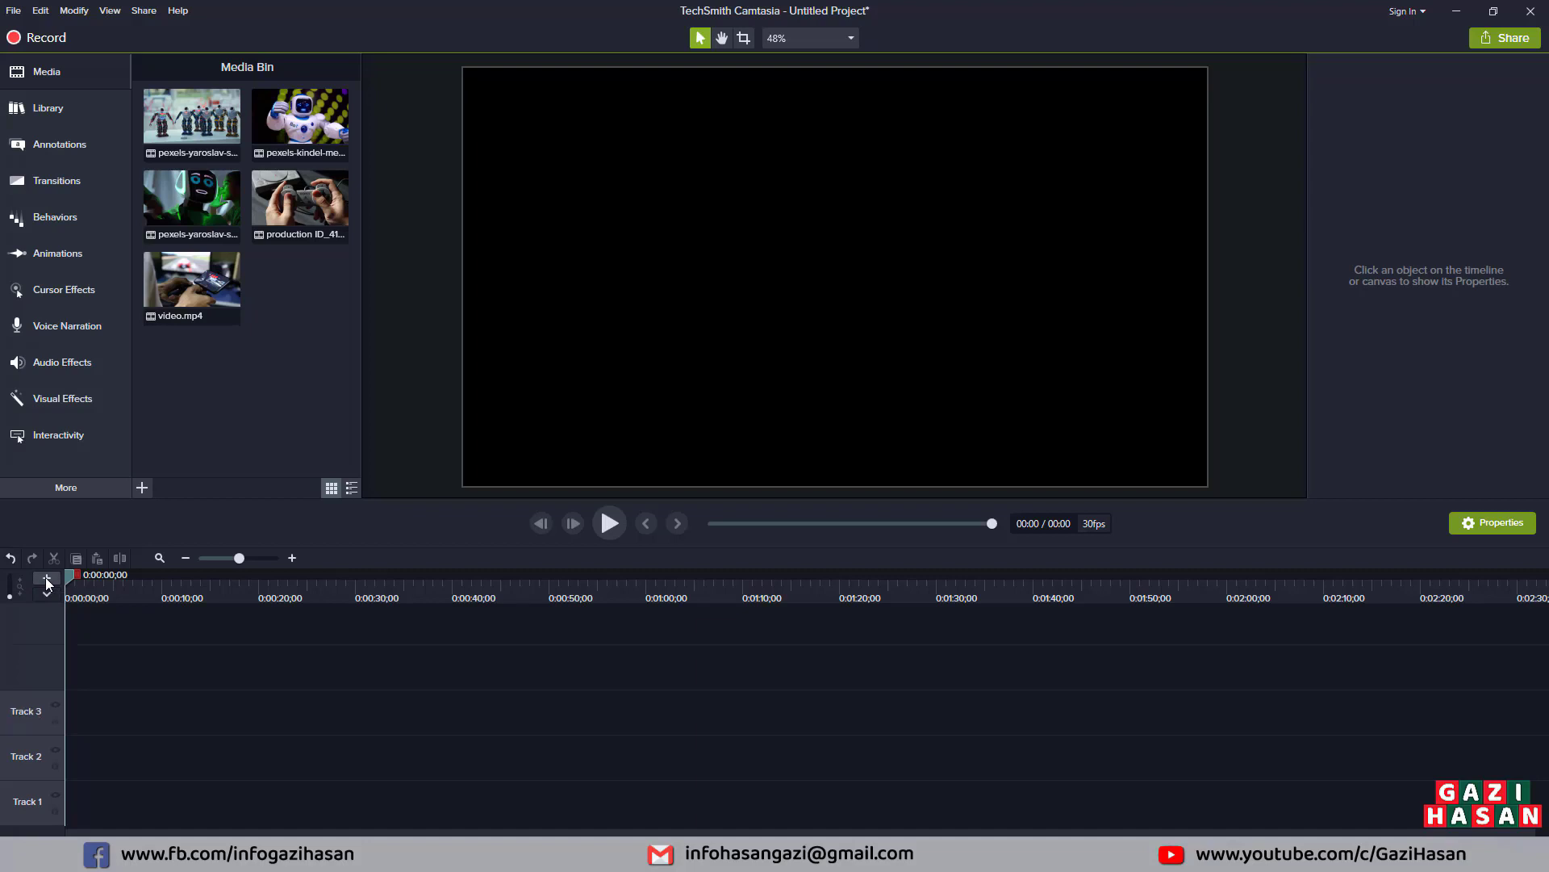
left_click(47, 577)
left_click(46, 578)
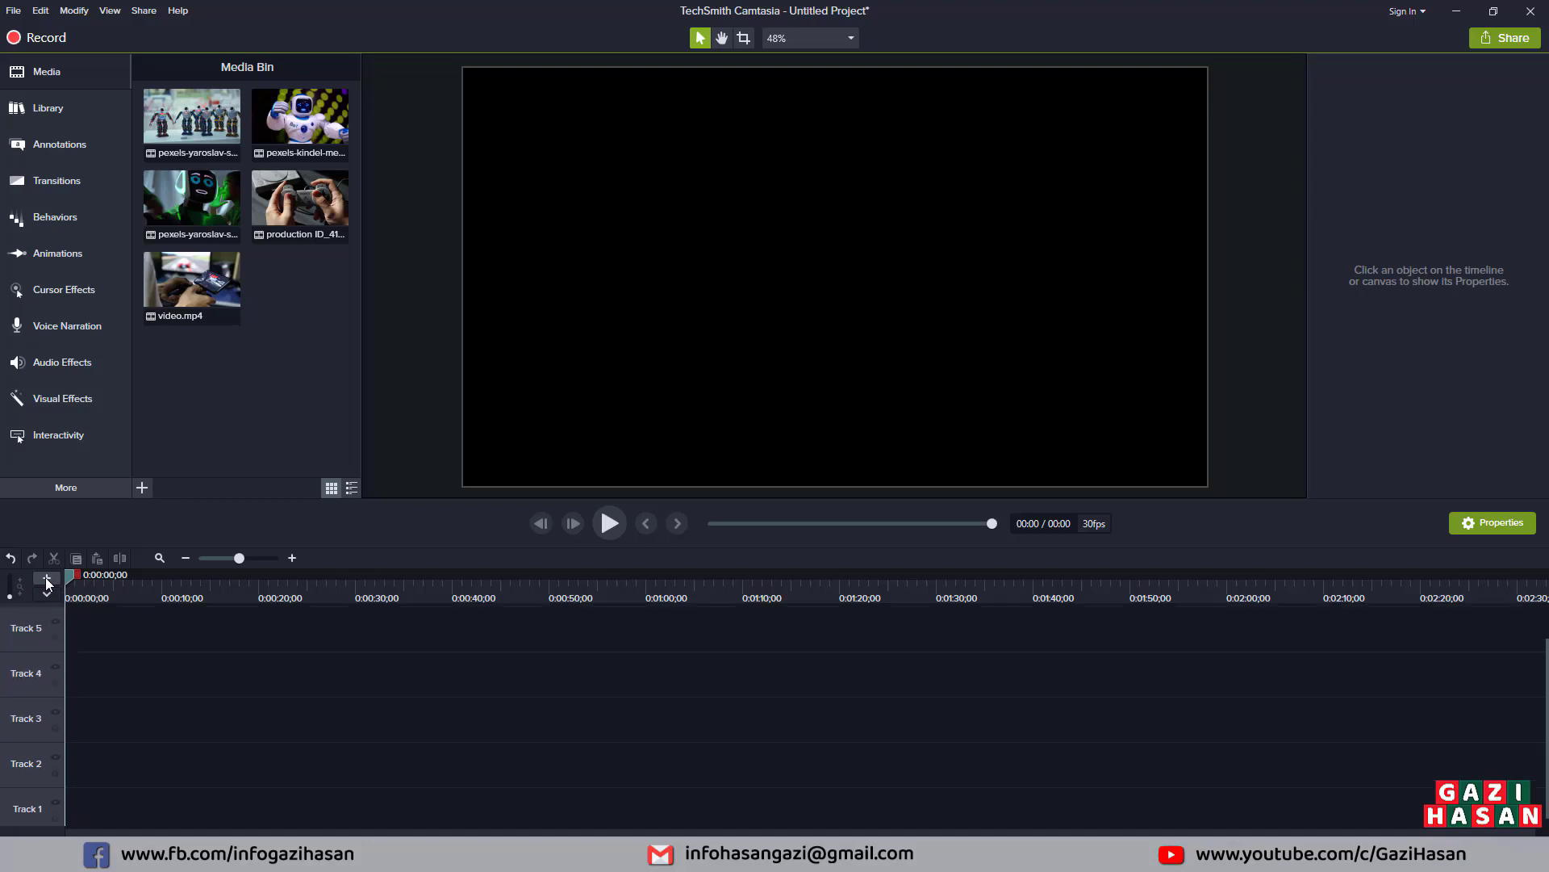
left_click(46, 578)
left_click(46, 577)
left_click(46, 578)
scroll(46, 725, "down", 3)
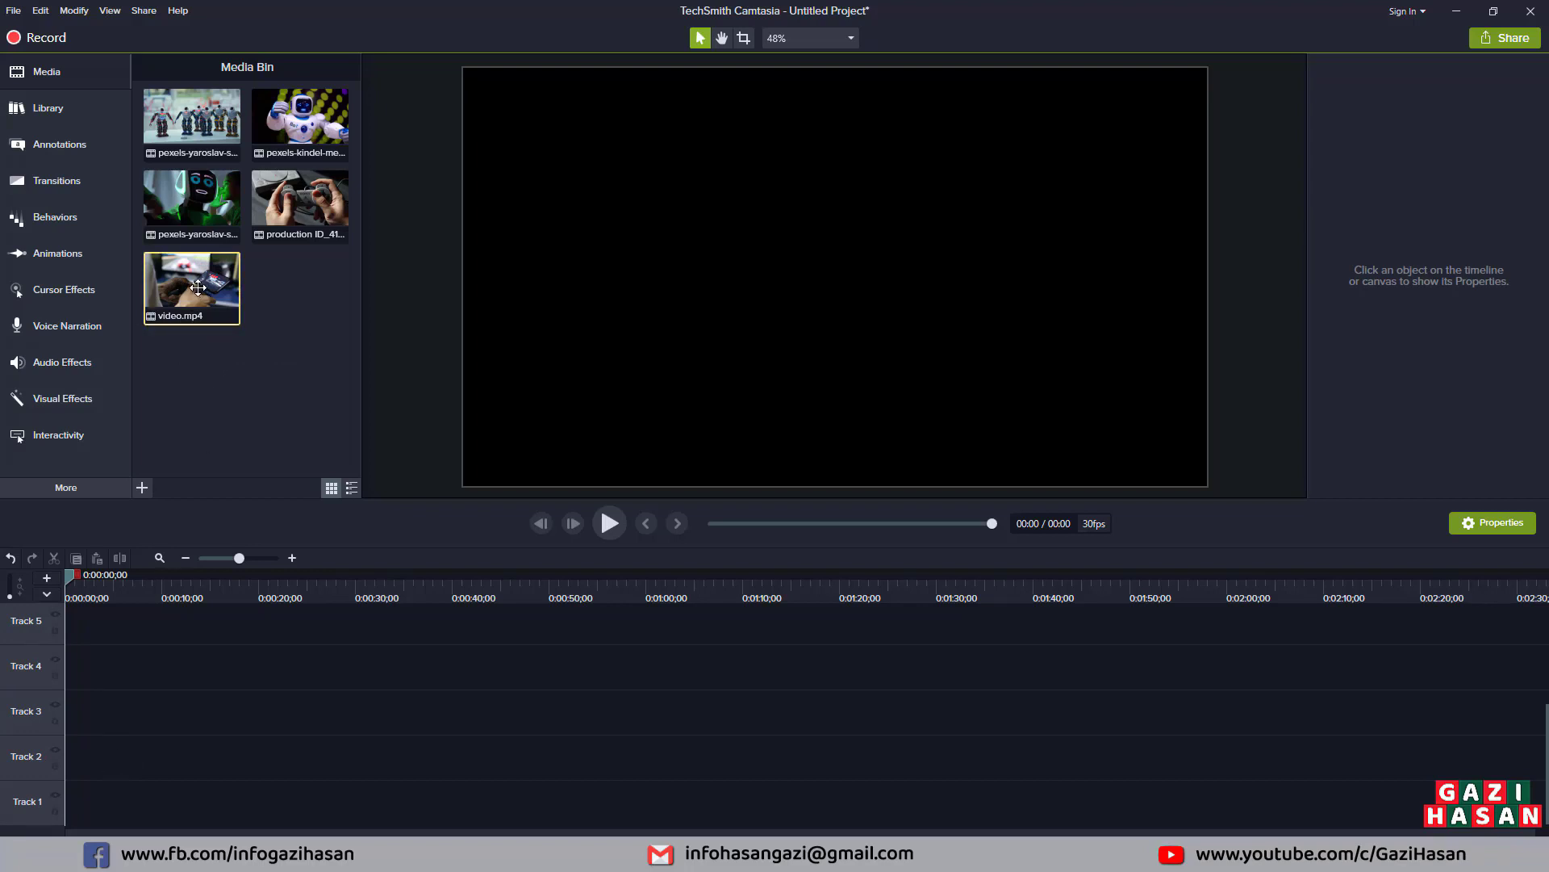
- Place video.mp4 at the start of Track 3 and the green-lit robot clip directly after it
left_click_drag(192, 291, 47, 725)
left_click(182, 194)
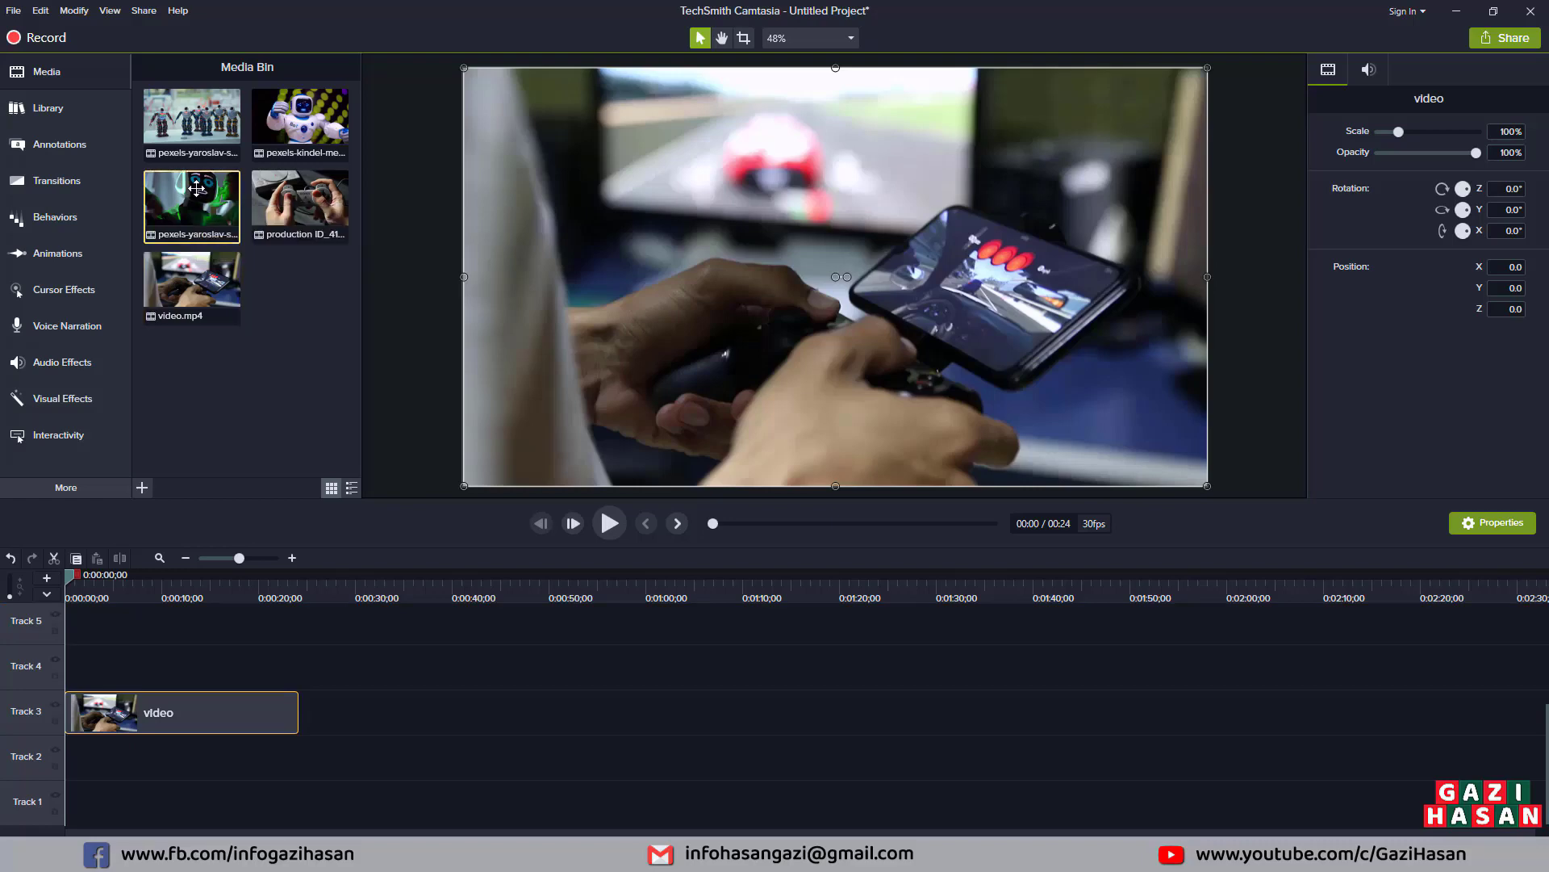
left_click_drag(182, 194, 449, 715)
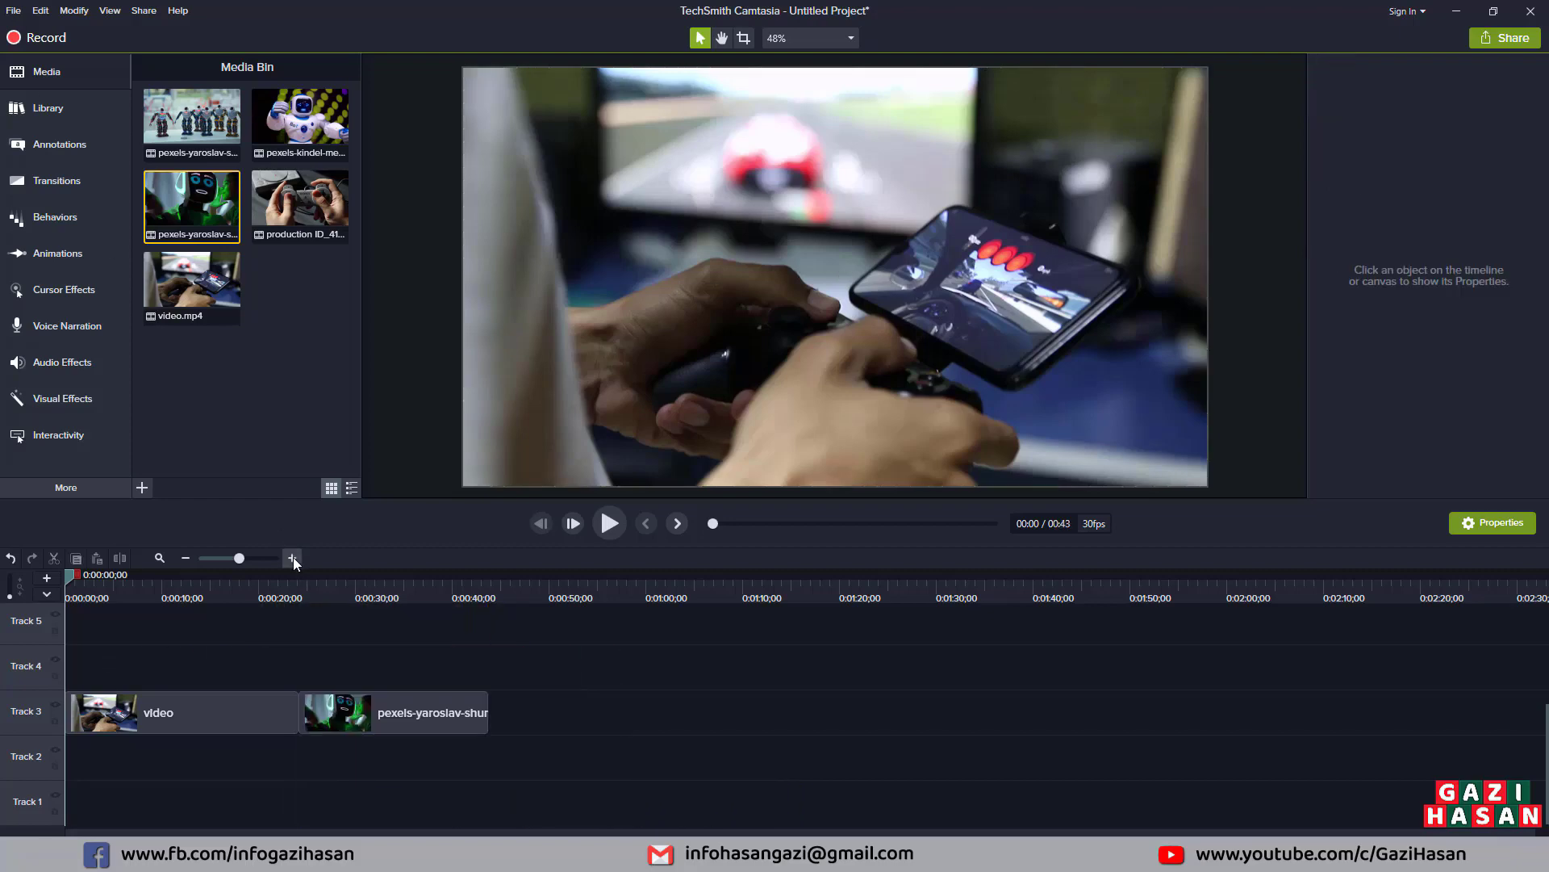
left_click(13, 11)
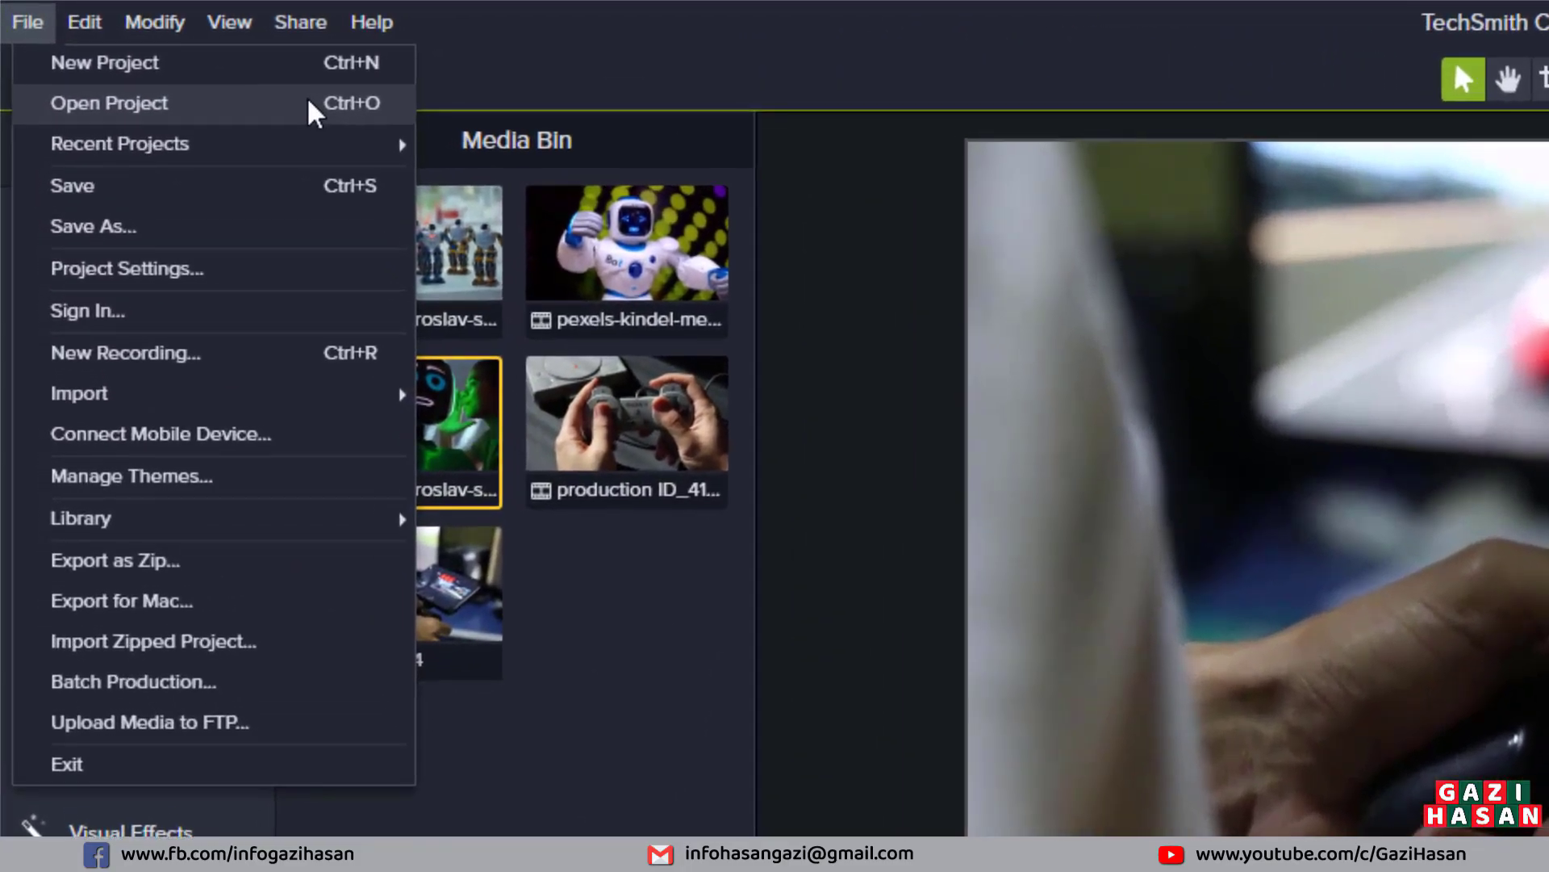
mouse_move(198, 156)
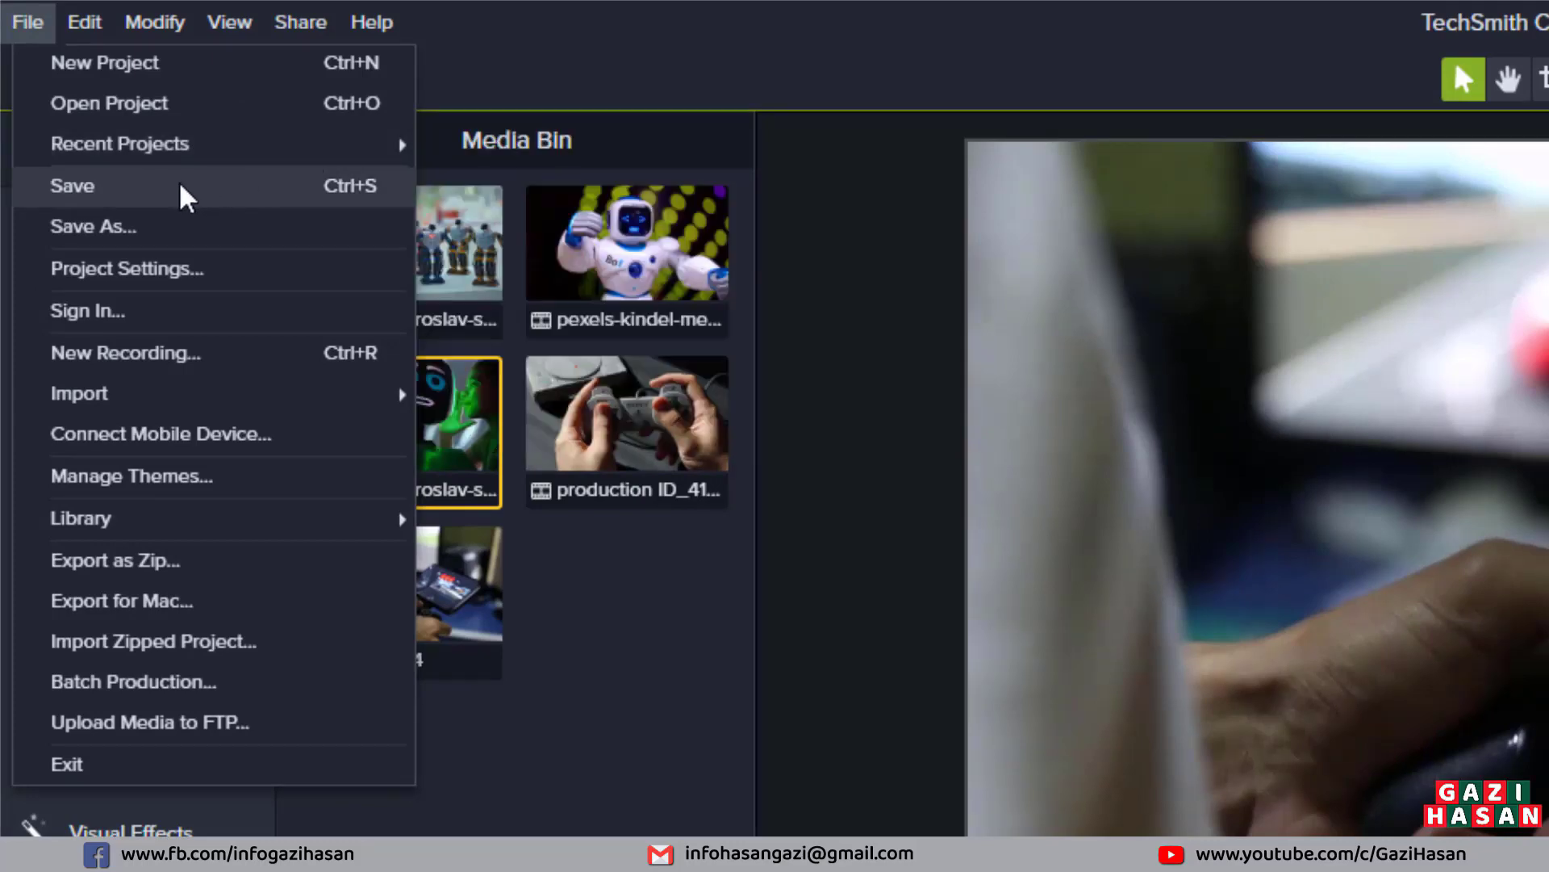
left_click(576, 613)
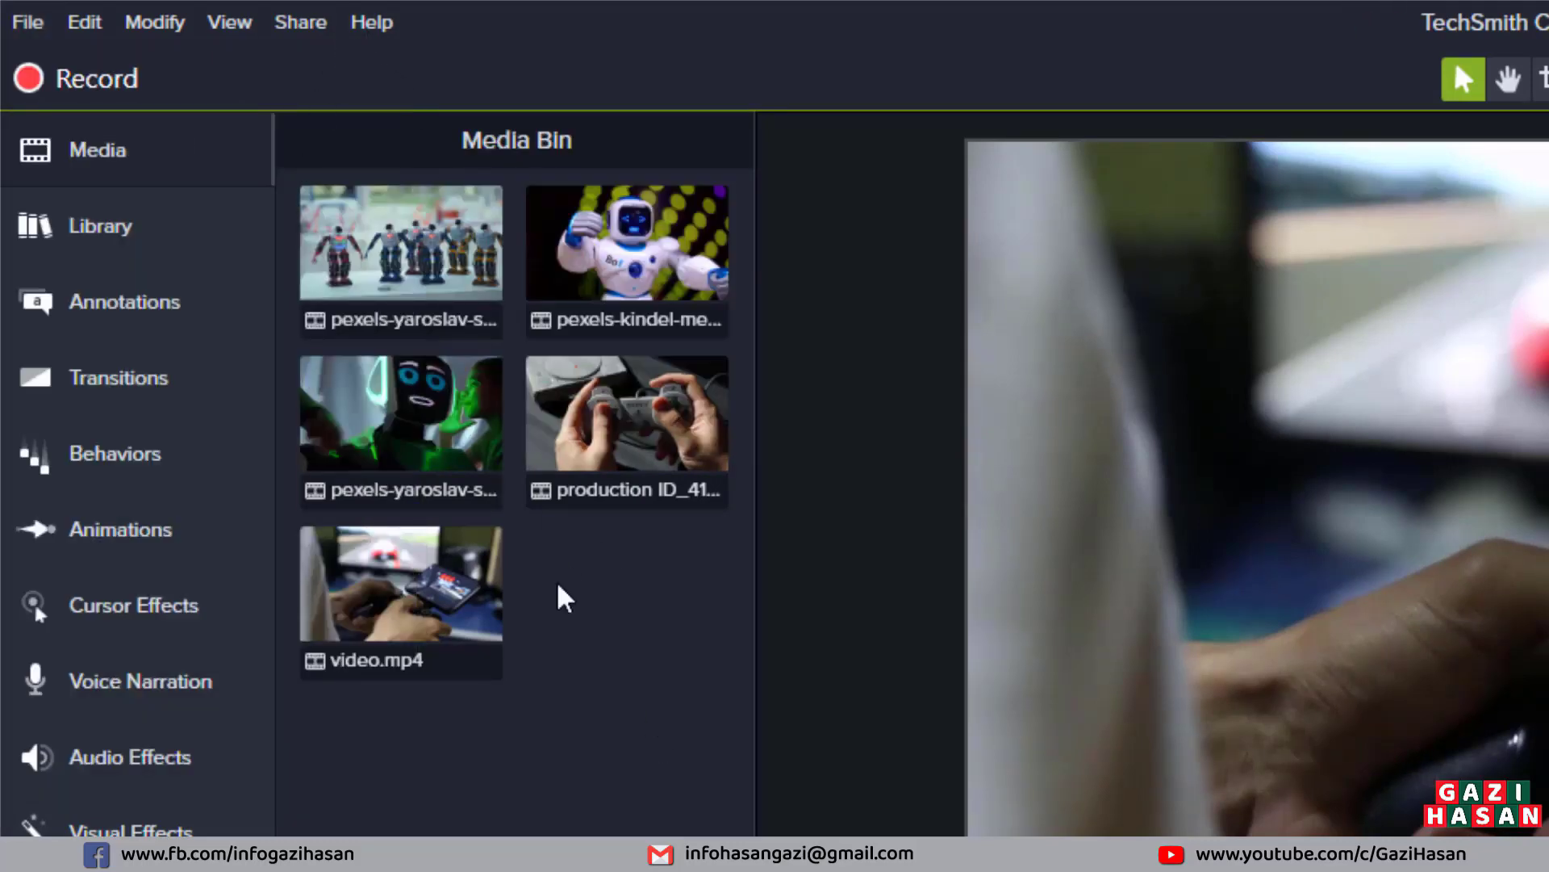
- Save the project in the Downloads folder under the name "first tutorial" and dismiss the project files notice
left_click(28, 23)
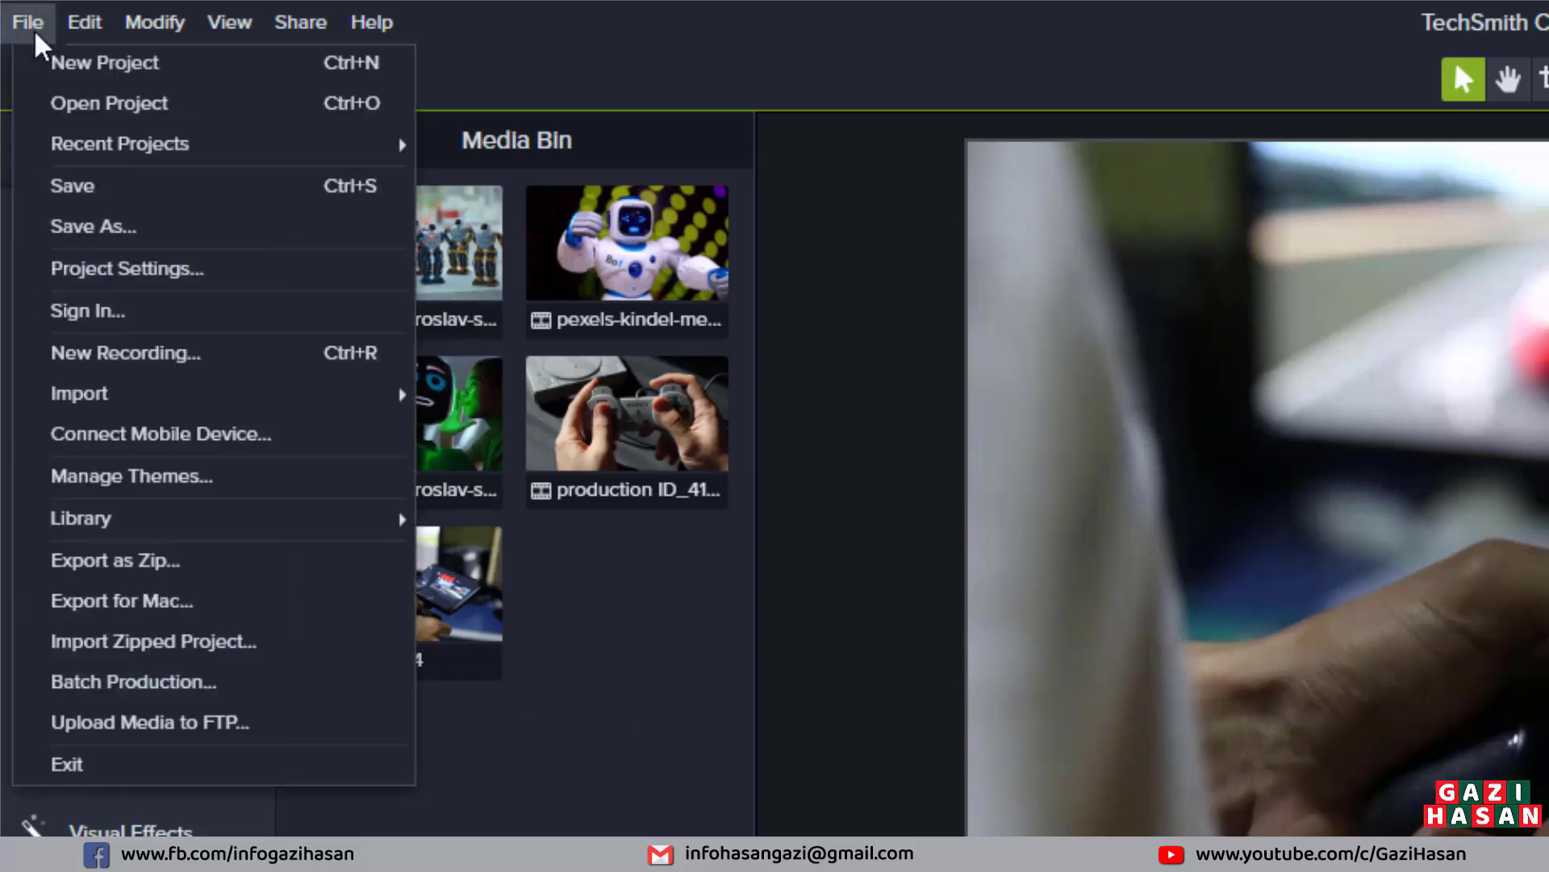
left_click(111, 197)
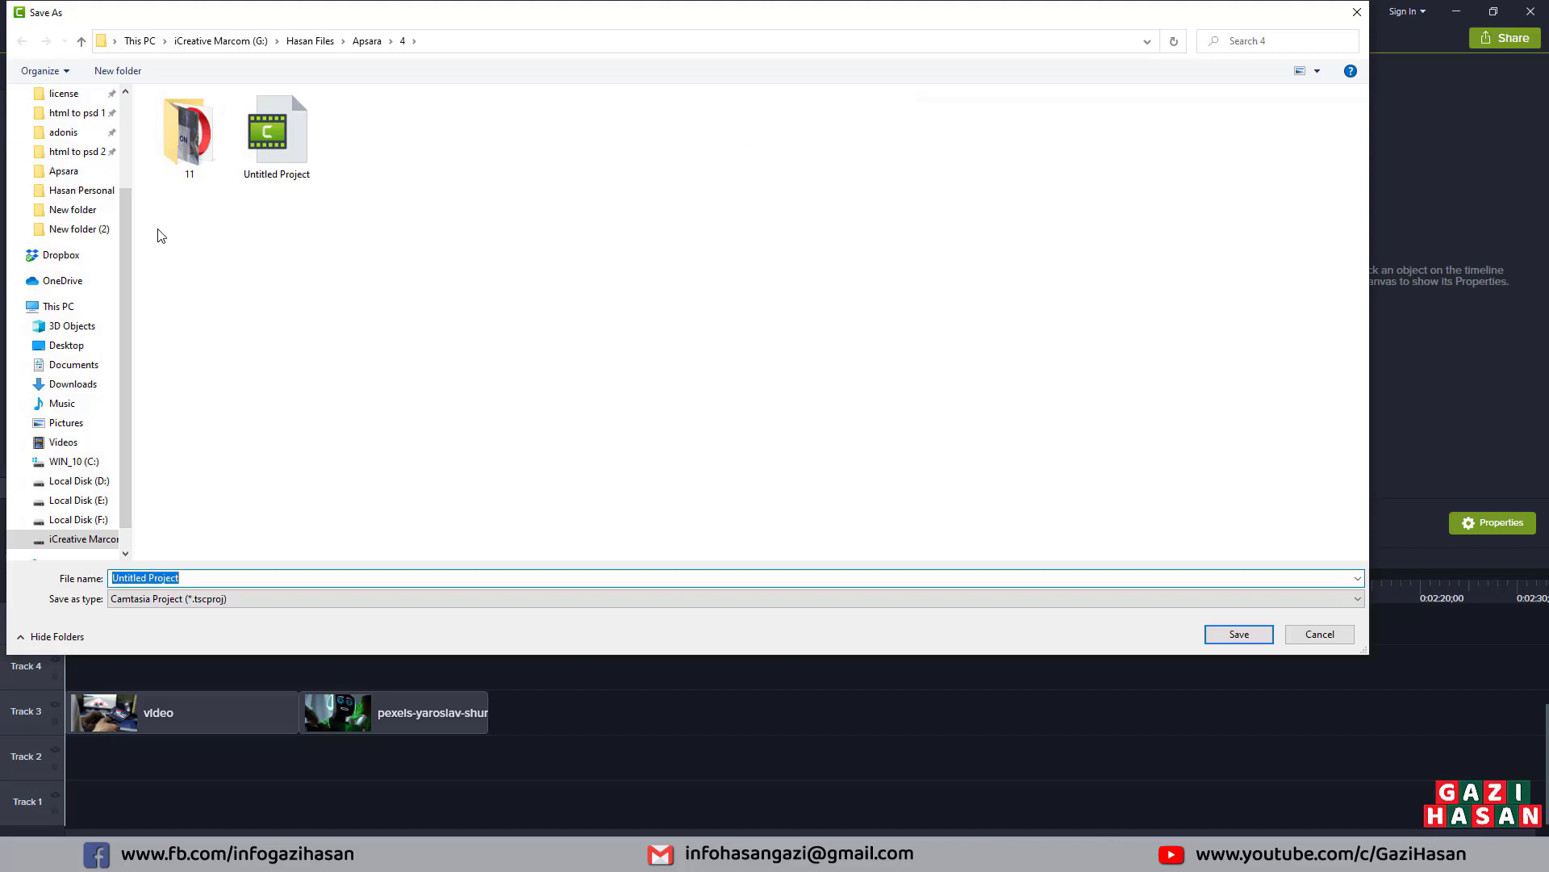
left_click(78, 384)
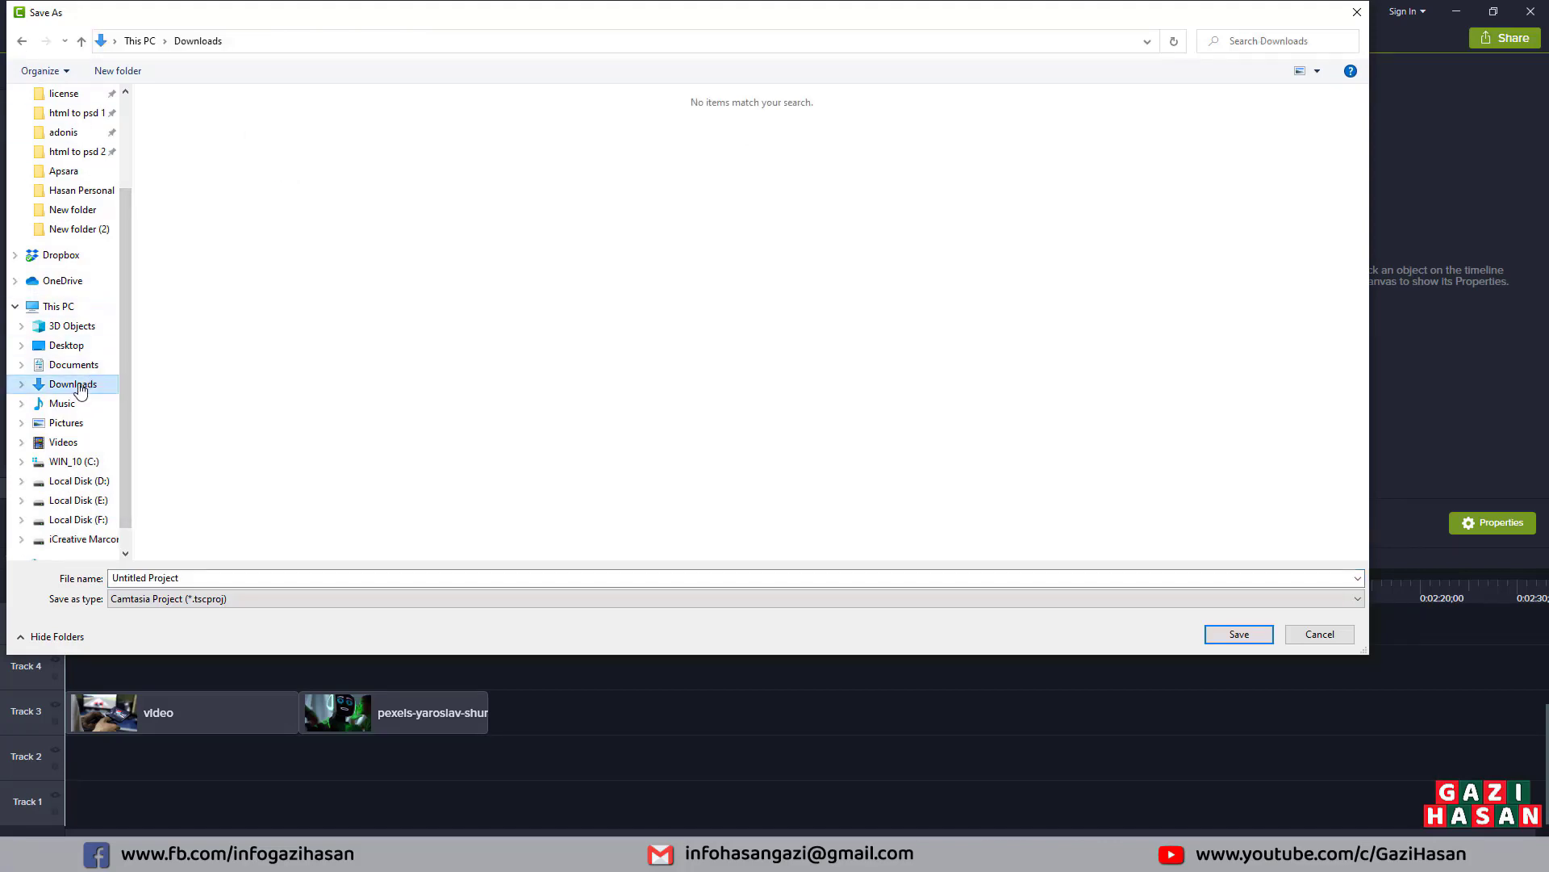
left_click(210, 577)
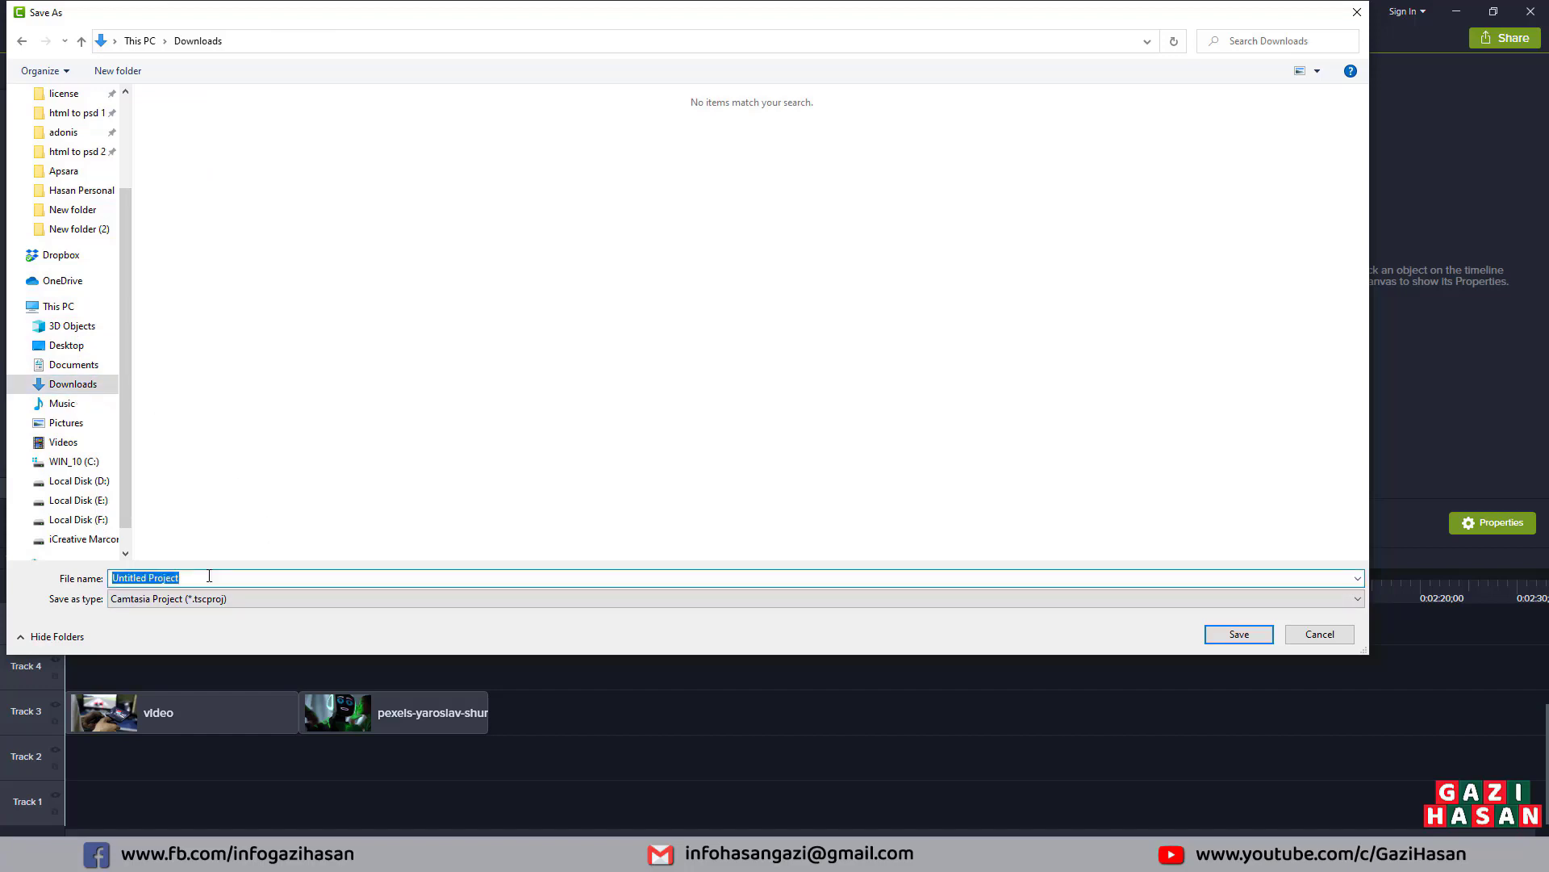
type("first tutorial")
left_click(1219, 637)
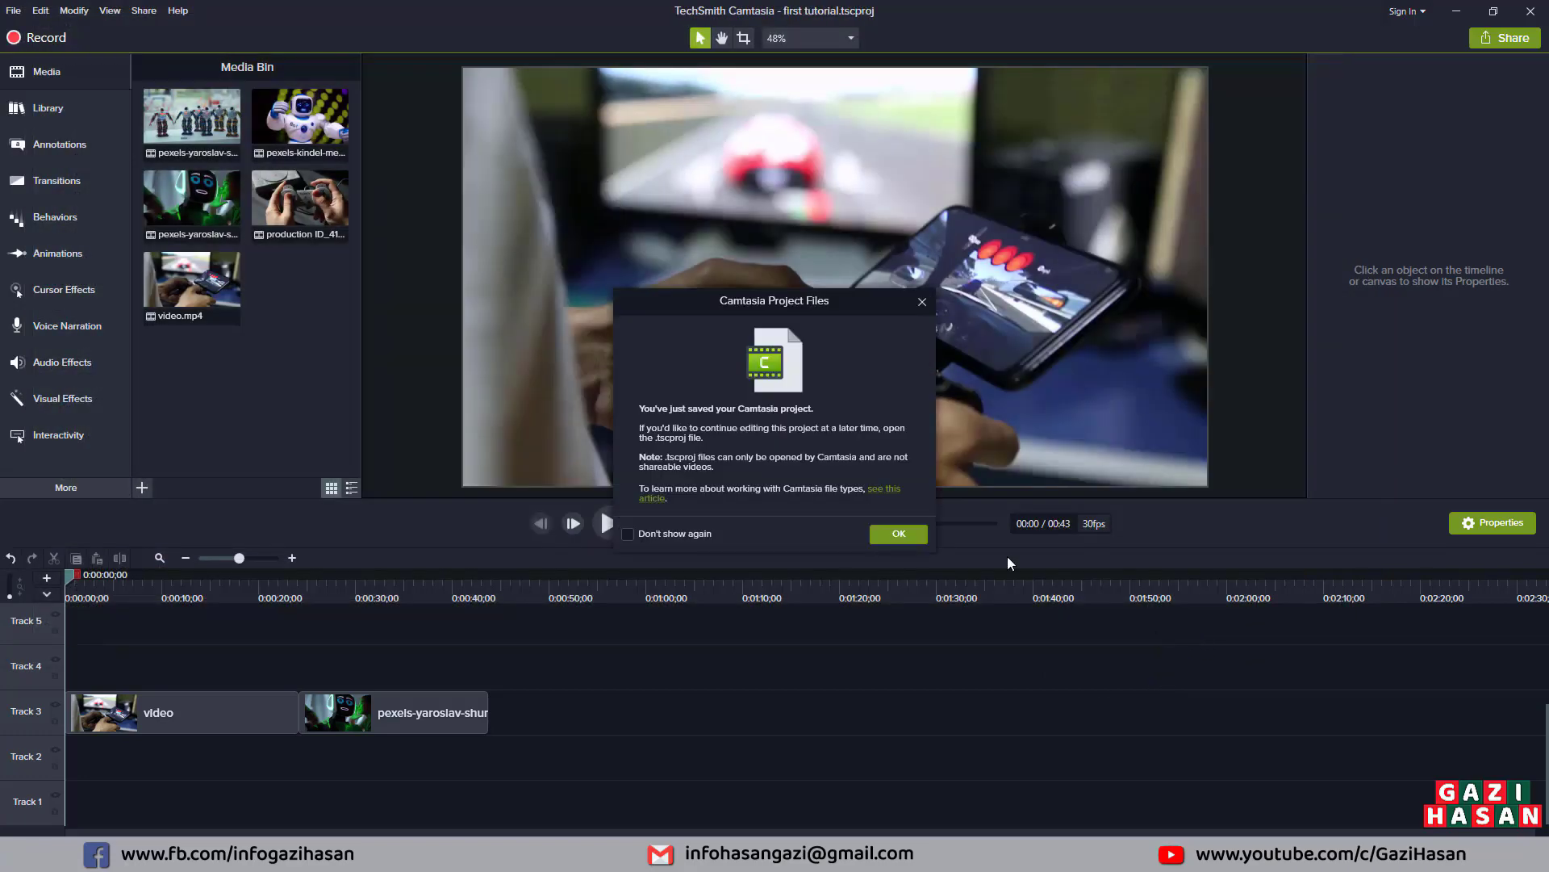
left_click(898, 536)
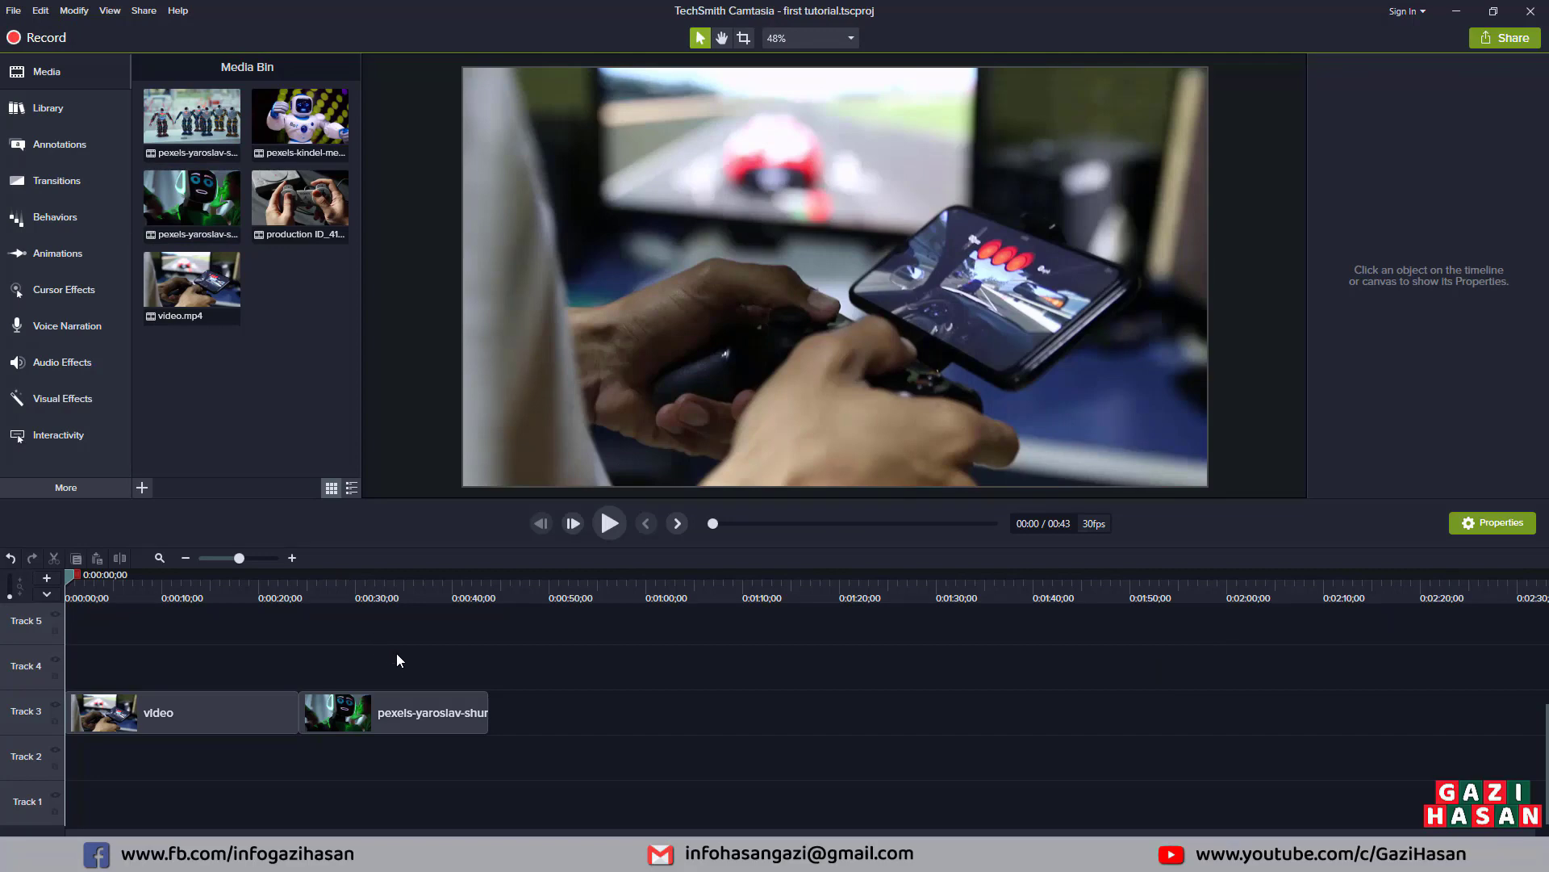
- In the project settings, switch the canvas dimensions to Custom with a width of 820 and a height of 312
left_click(13, 11)
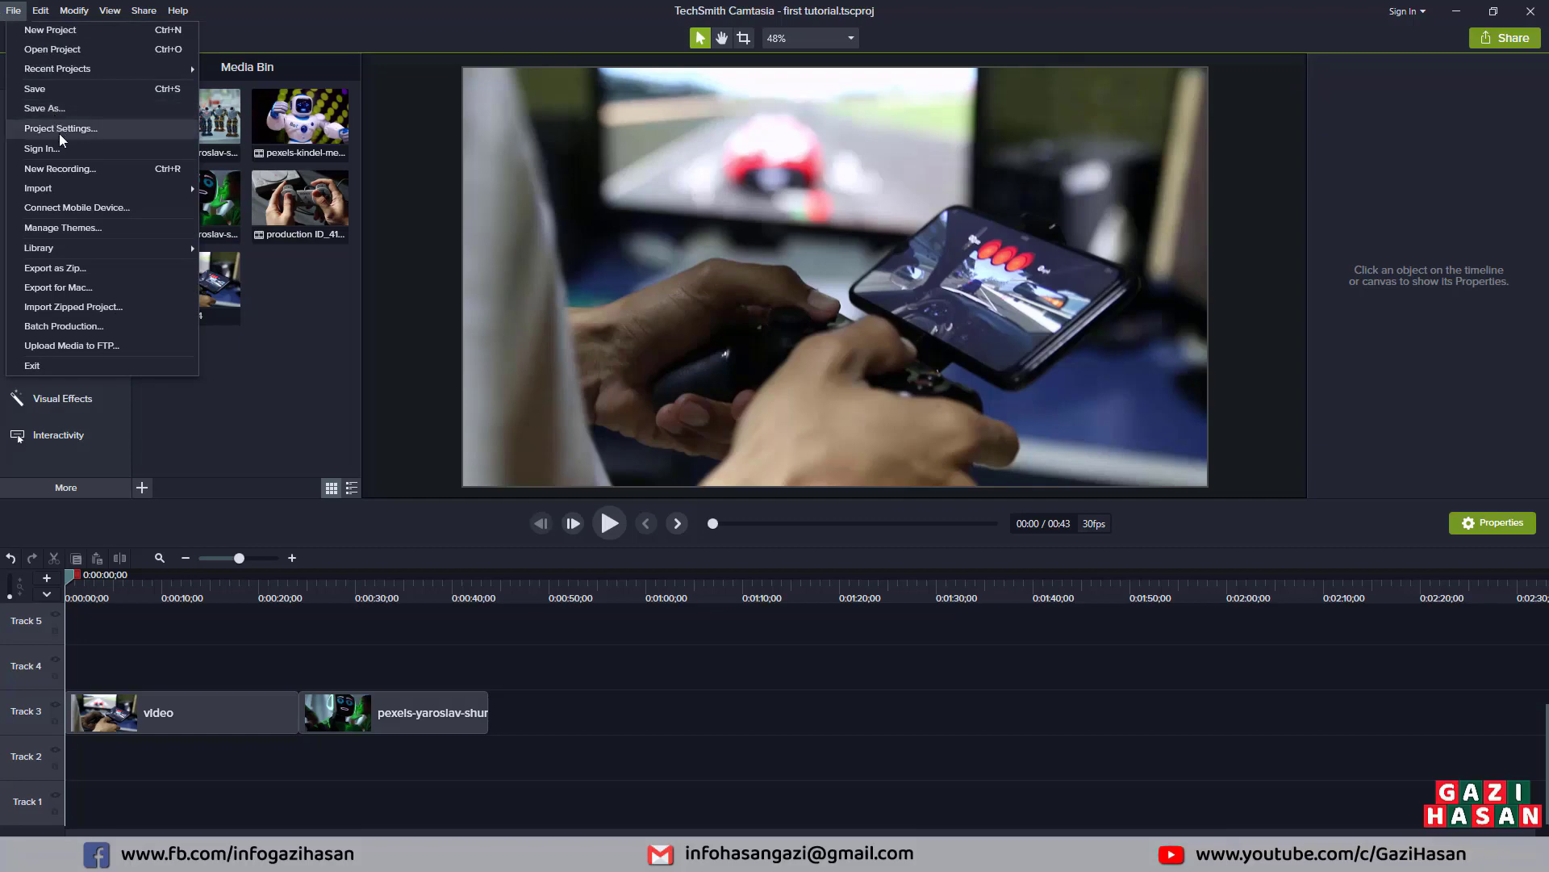
left_click(128, 130)
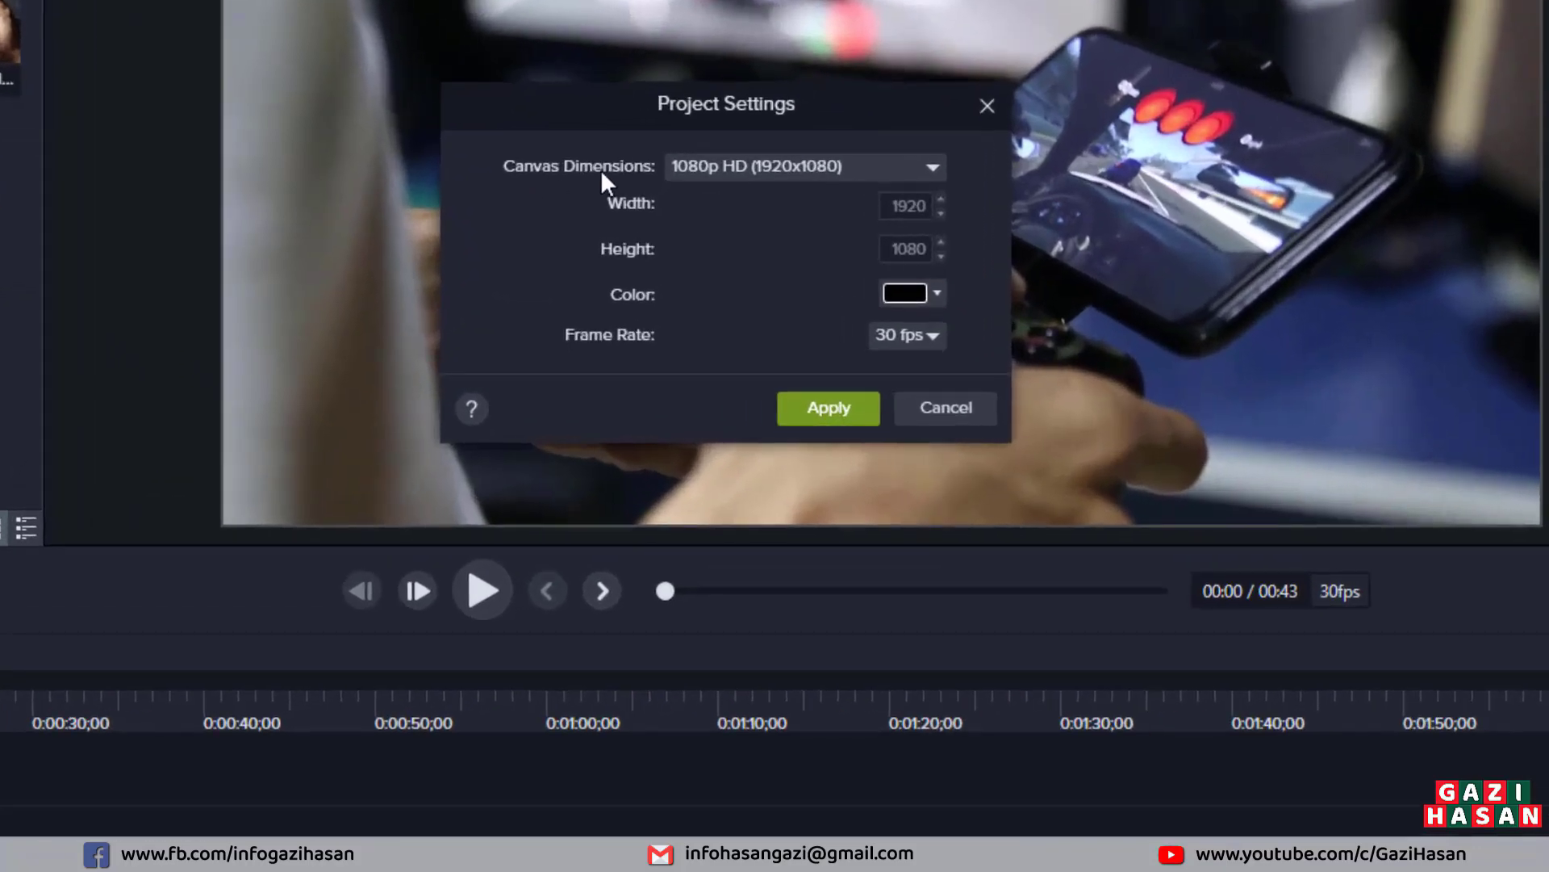
left_click(792, 171)
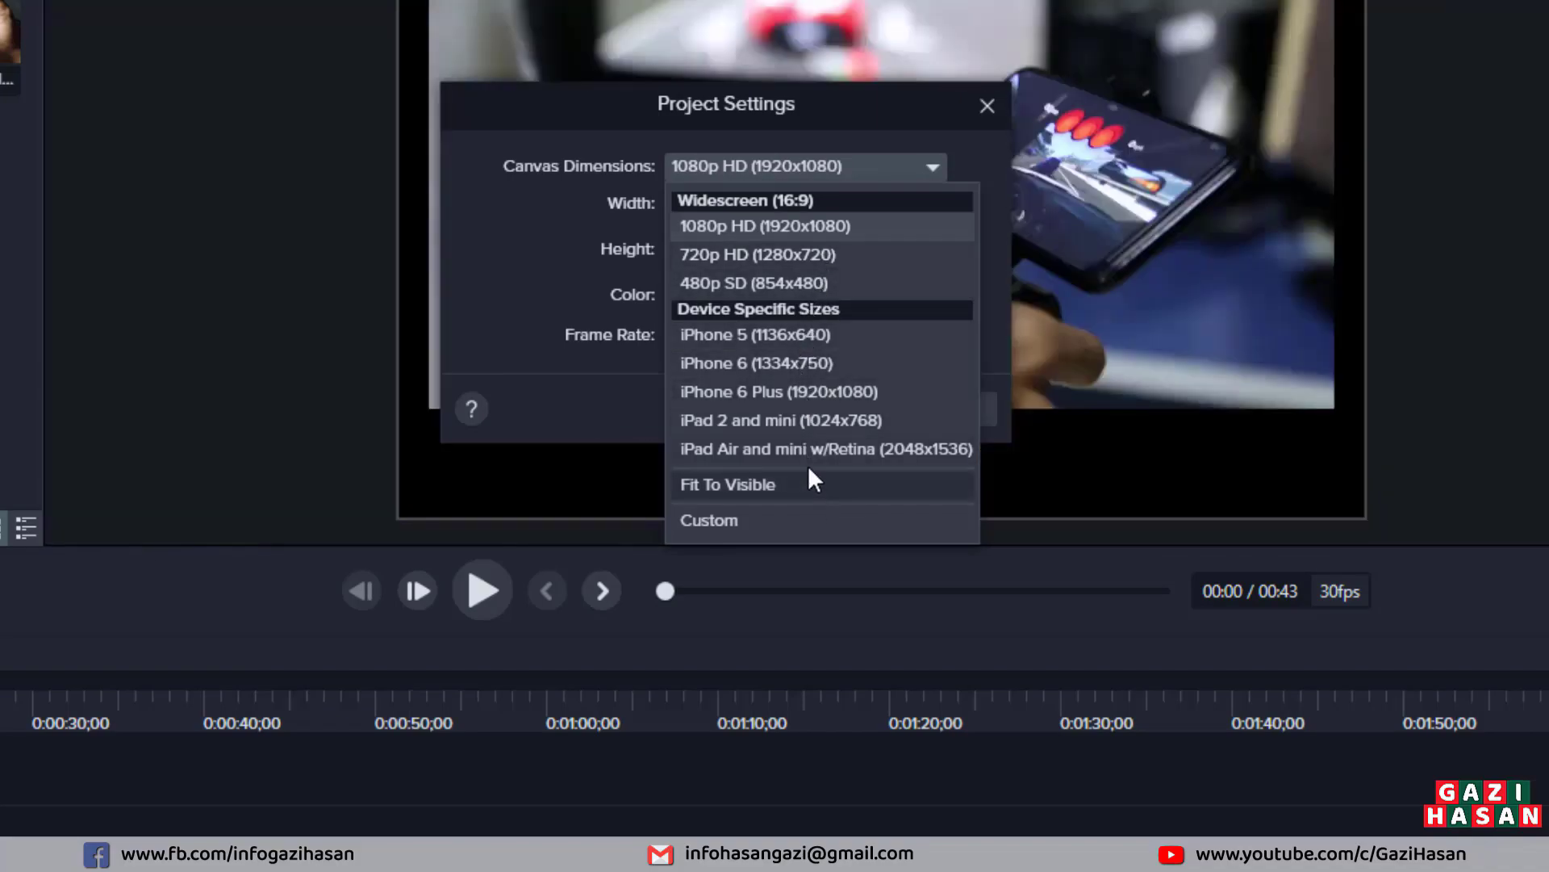
left_click(810, 483)
left_click(788, 170)
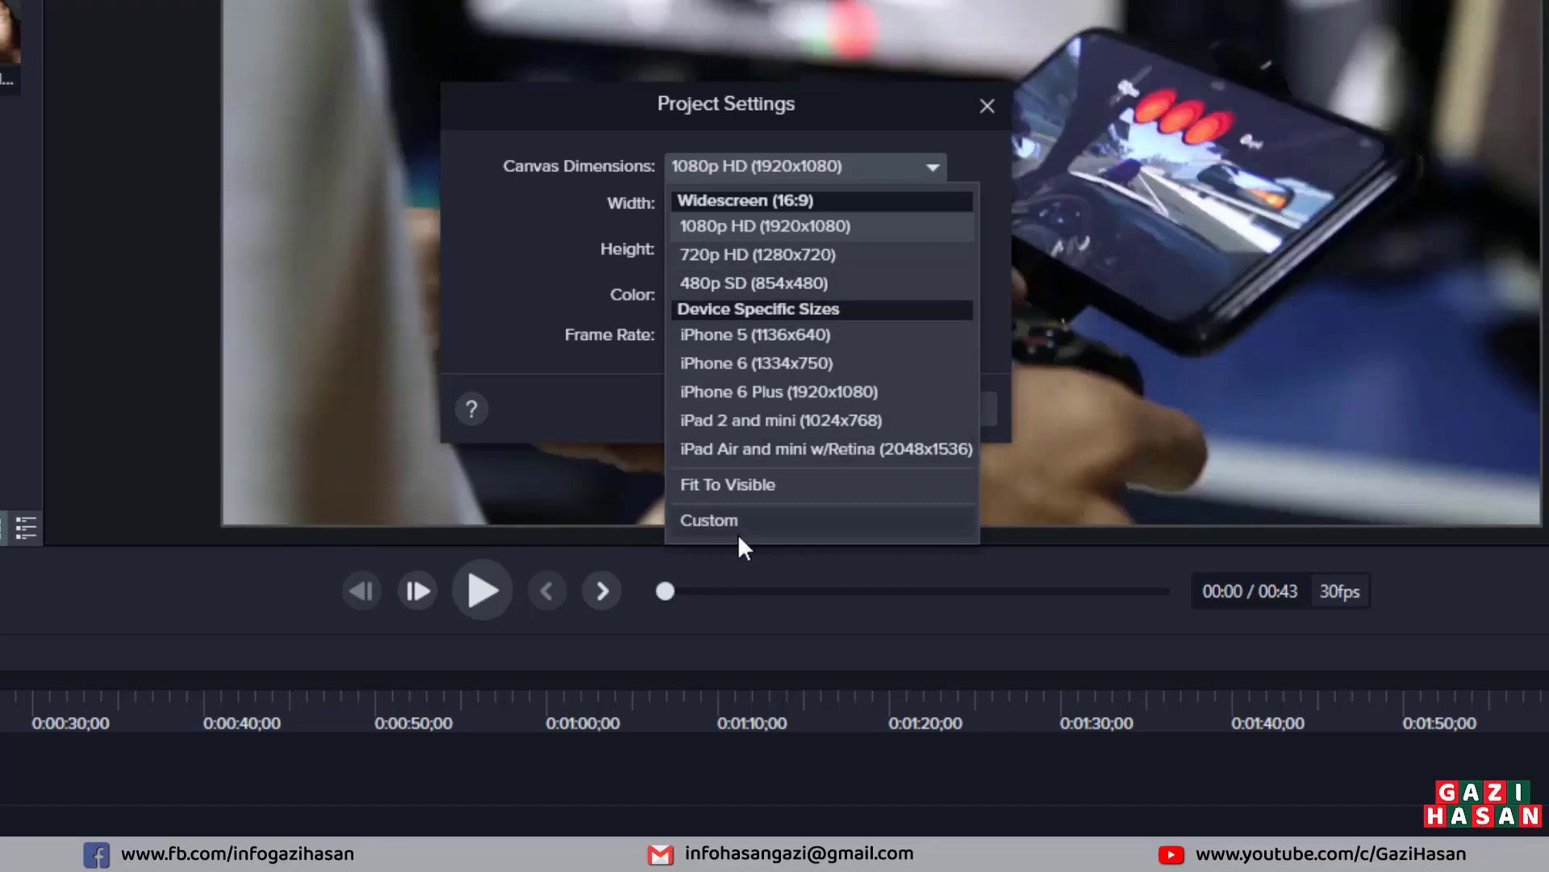
left_click(726, 534)
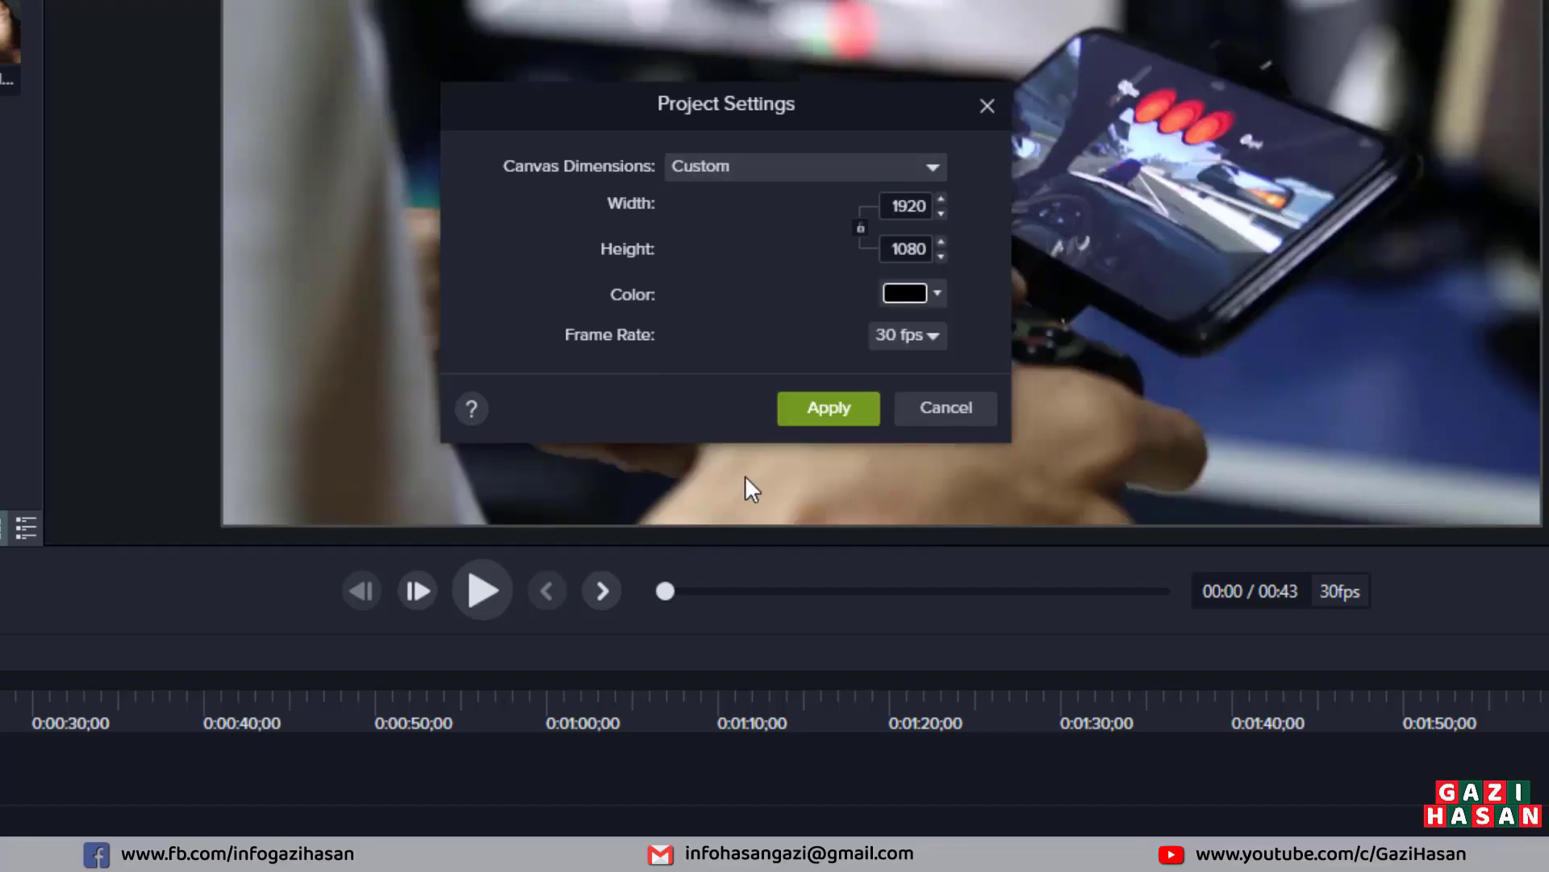
double_click(899, 207)
type("820")
key("Tab")
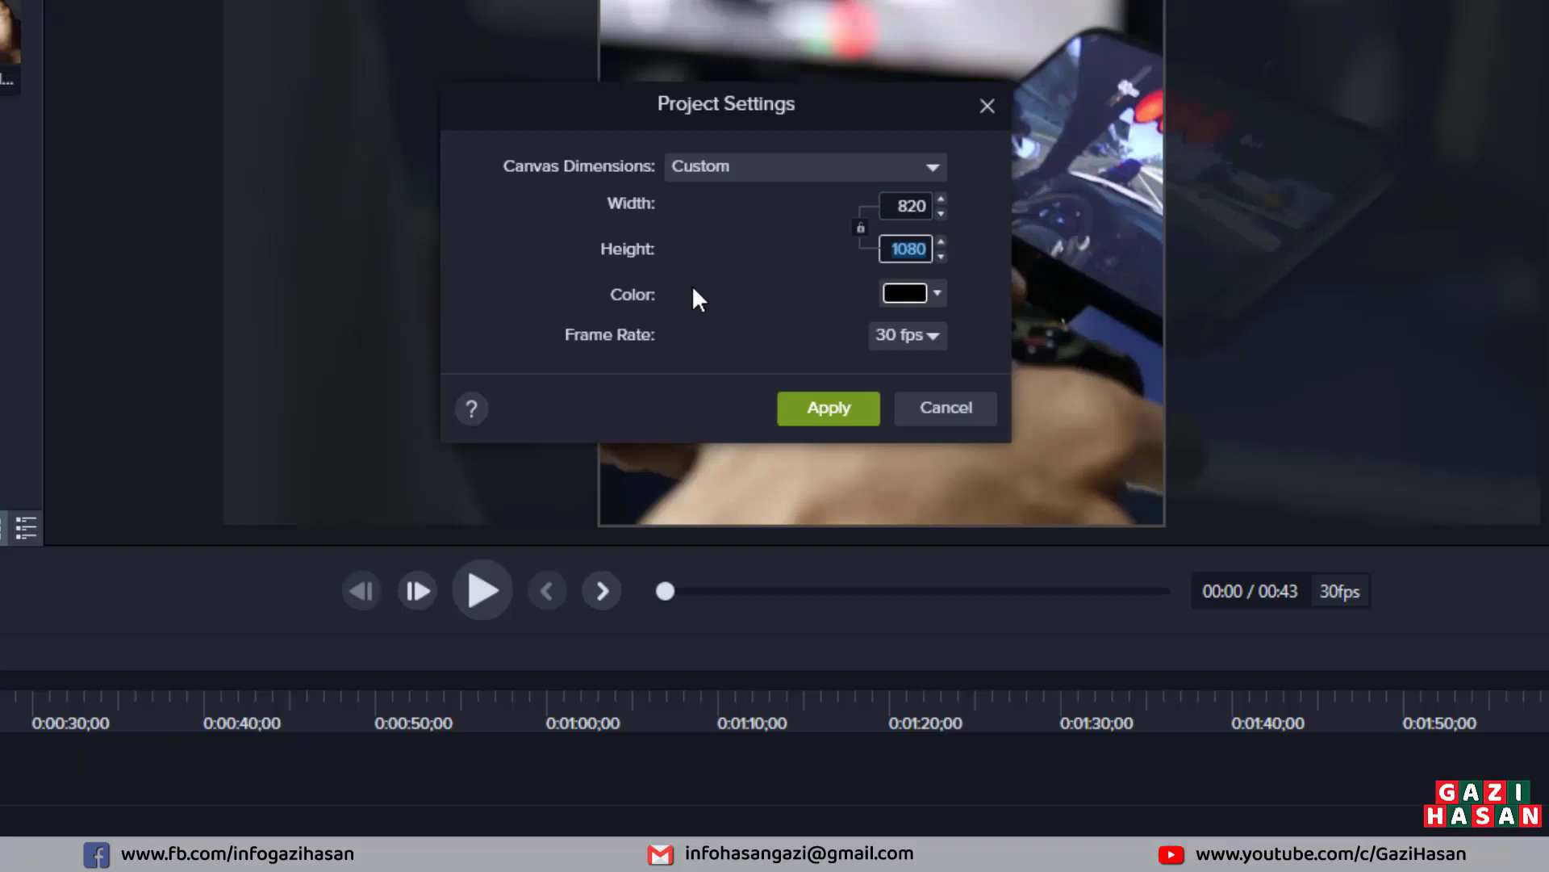
type("312")
- Try red and light grey #D1CACA as the canvas color, and set it to near-black #0F0E0E
left_click(897, 292)
left_click(953, 441)
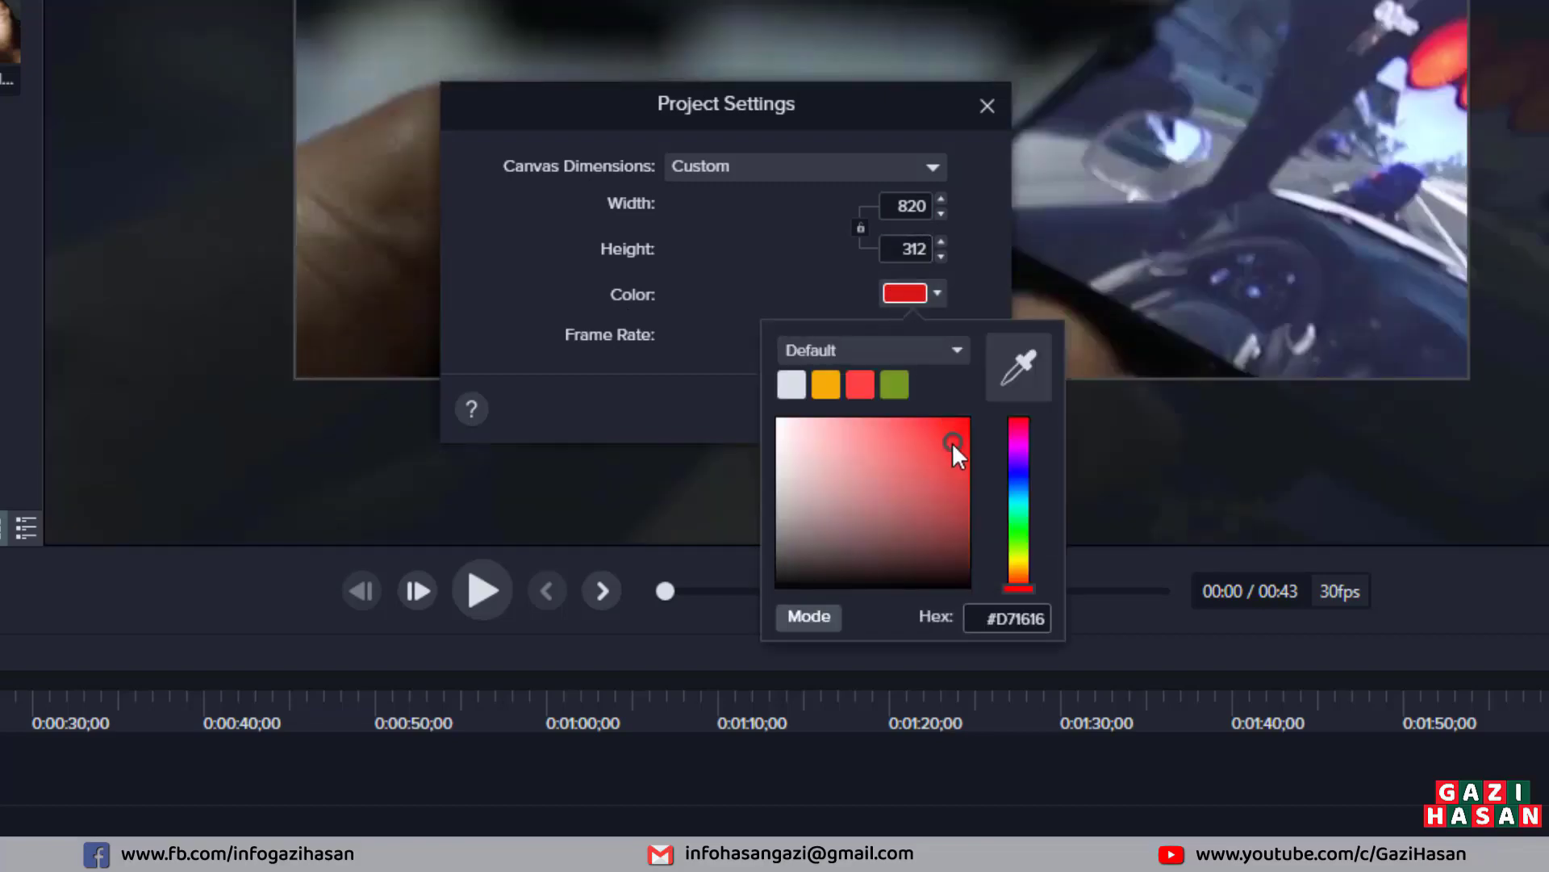
left_click(950, 499)
left_click(777, 448)
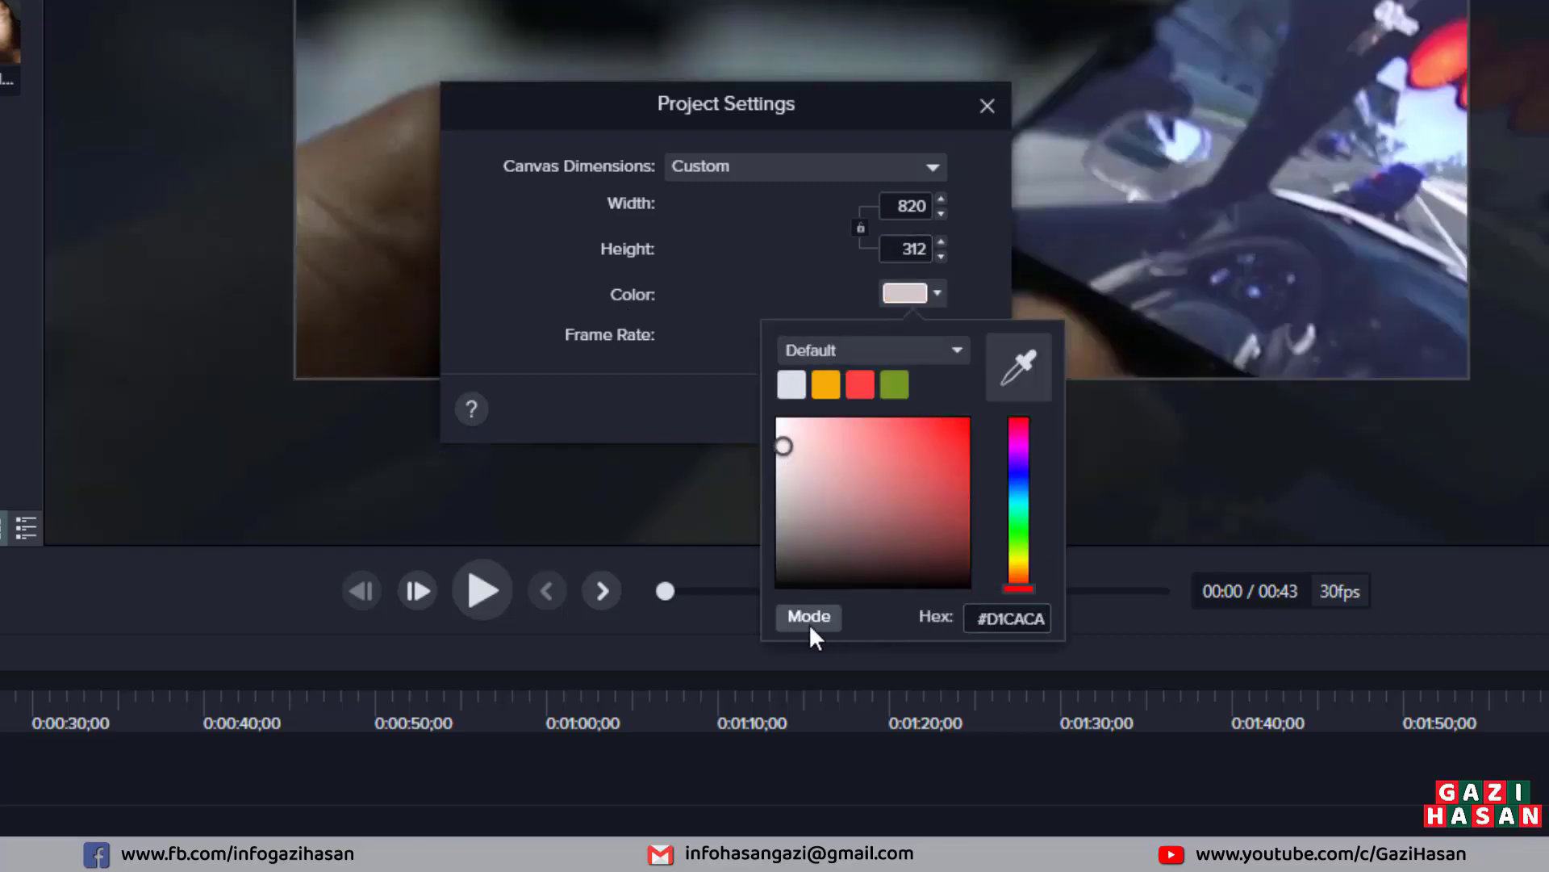
left_click(723, 284)
left_click(903, 296)
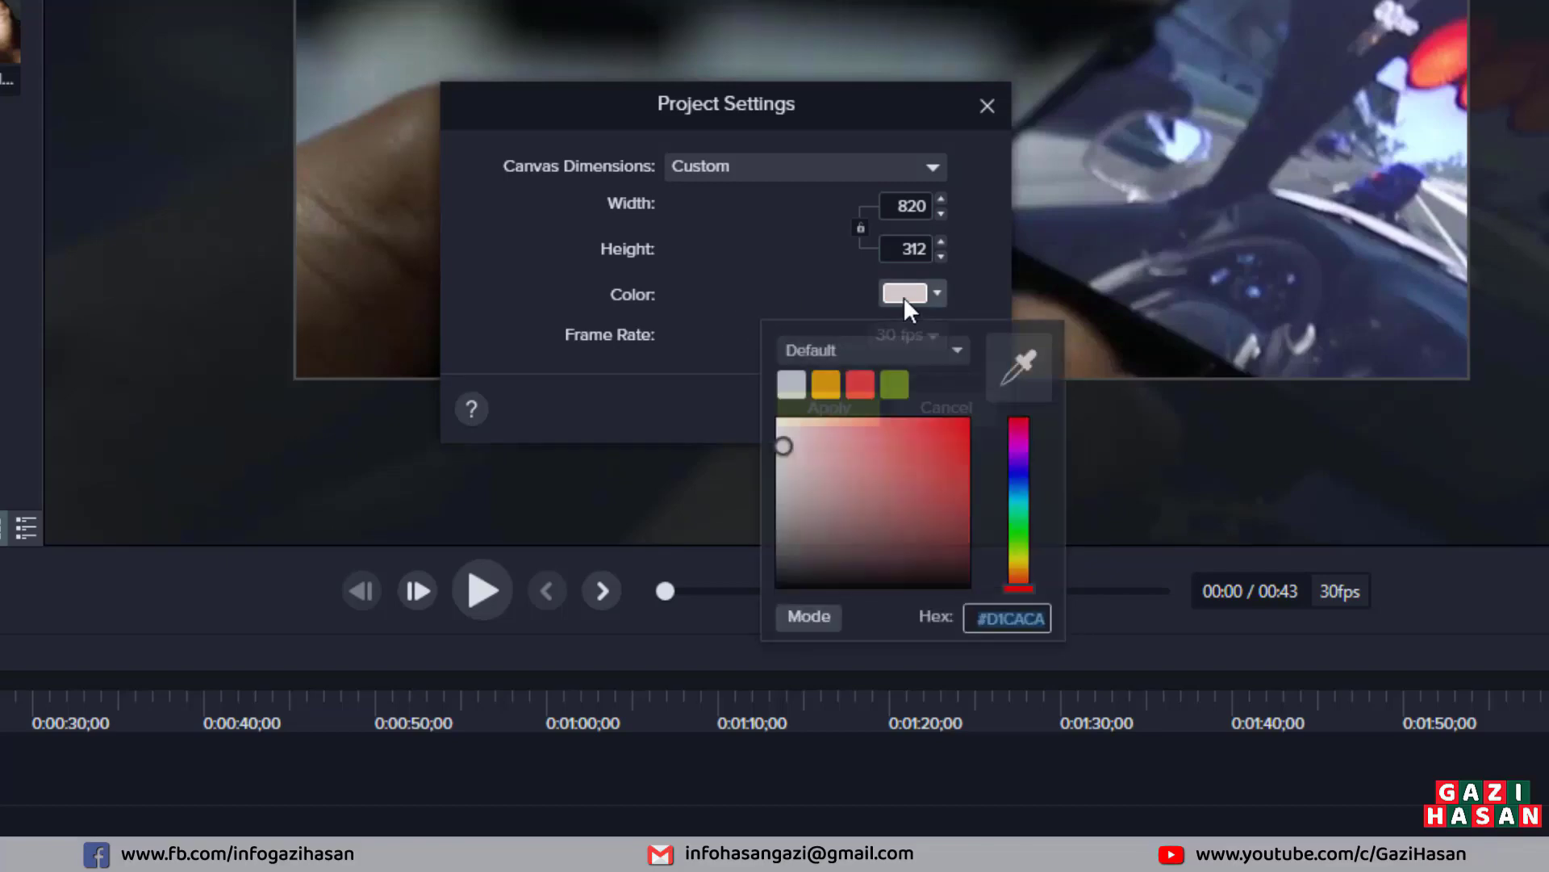
left_click(788, 577)
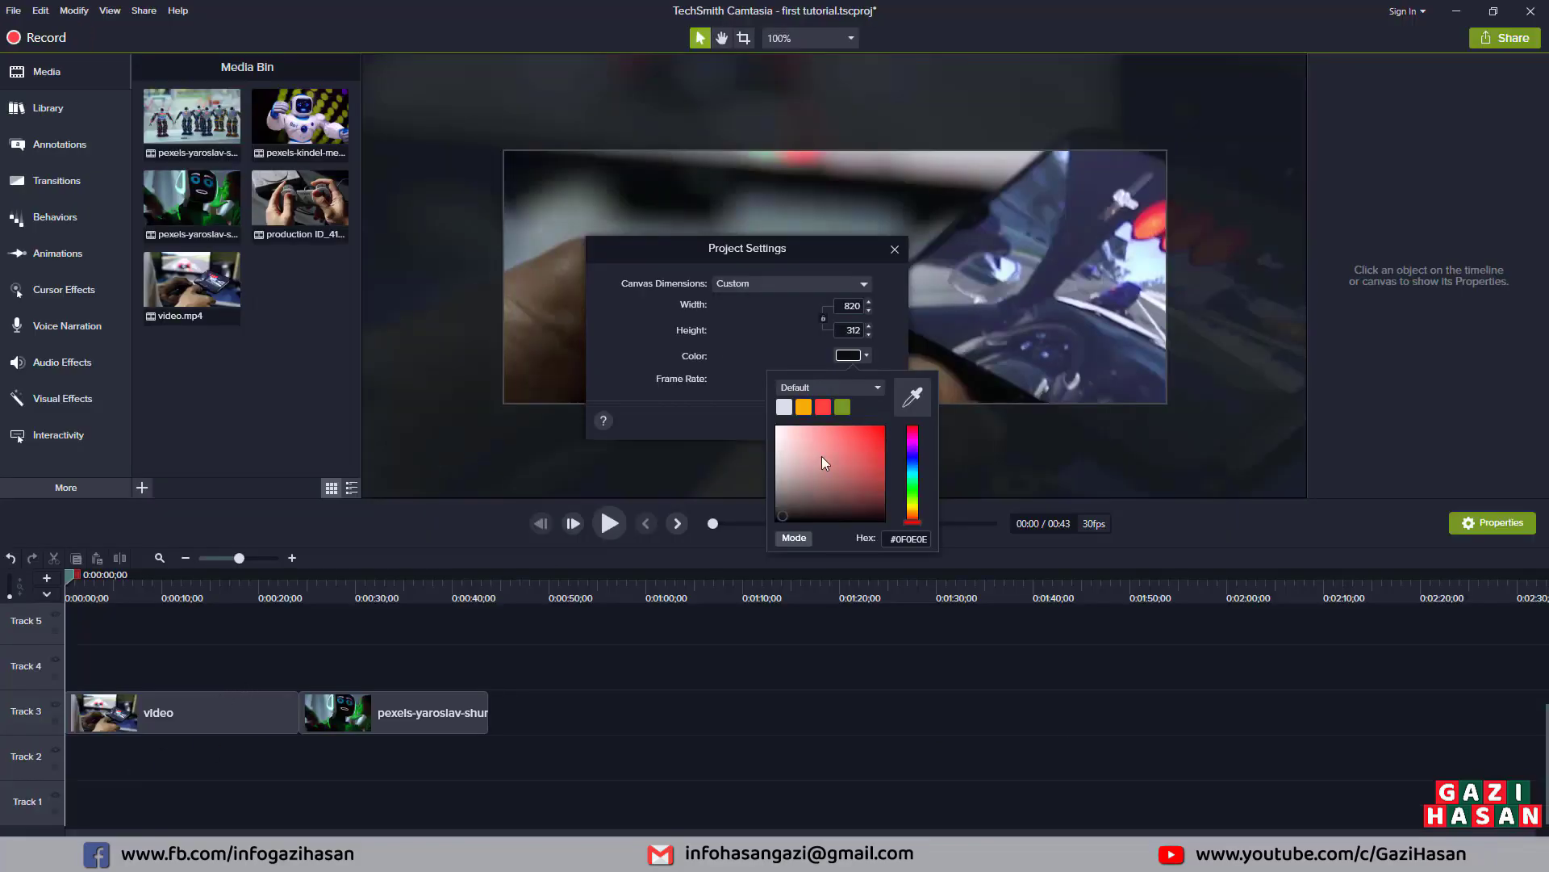
- Apply red as the canvas color in the project settings and turn off Track 3 to expose the background
left_click(820, 410)
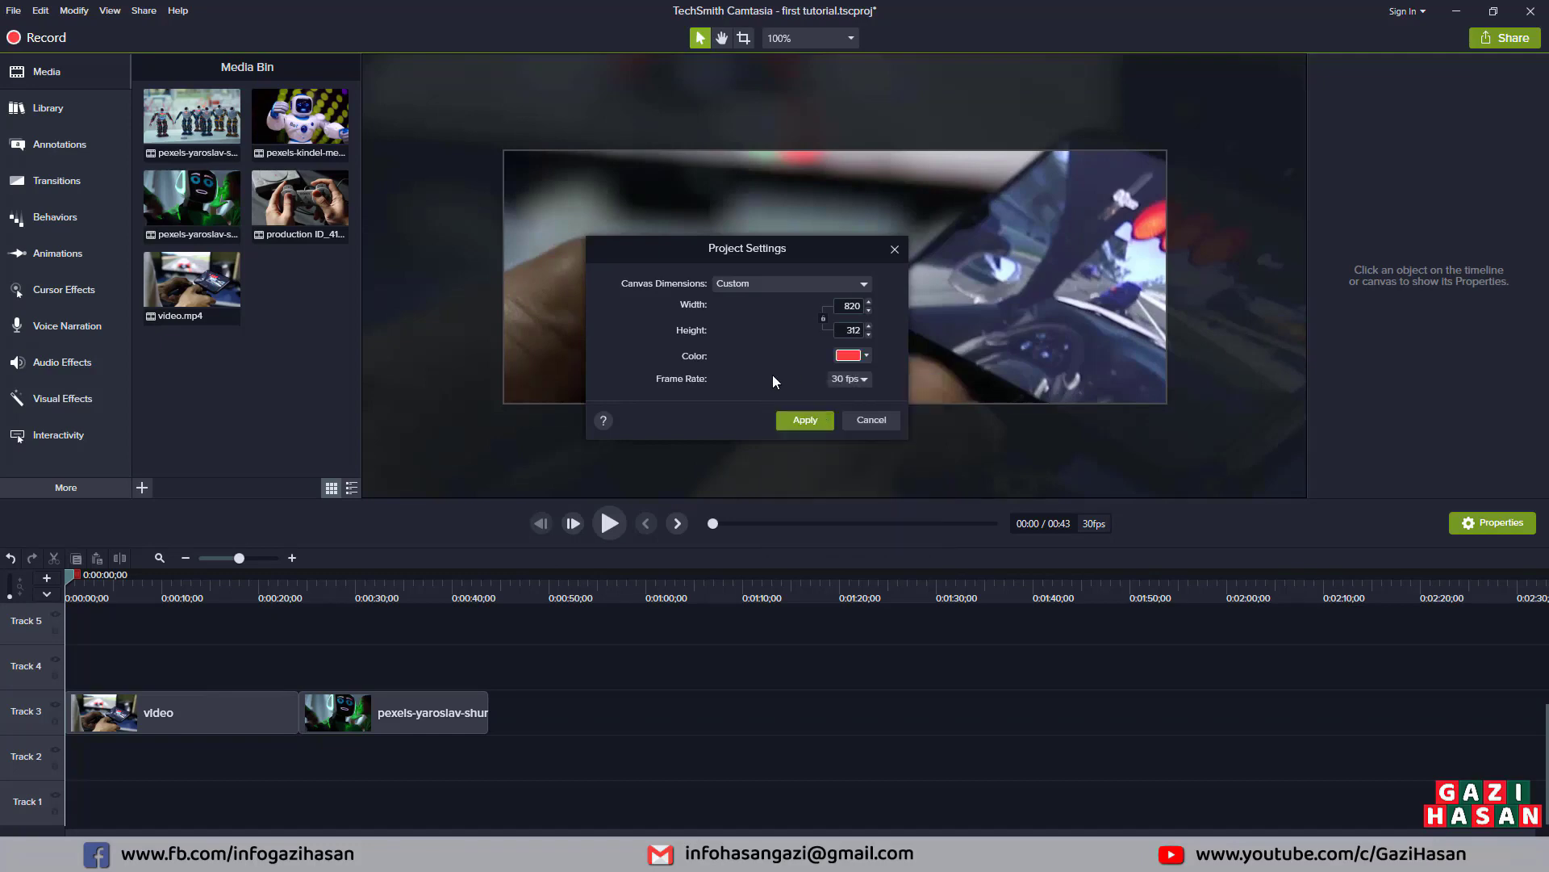
left_click(805, 420)
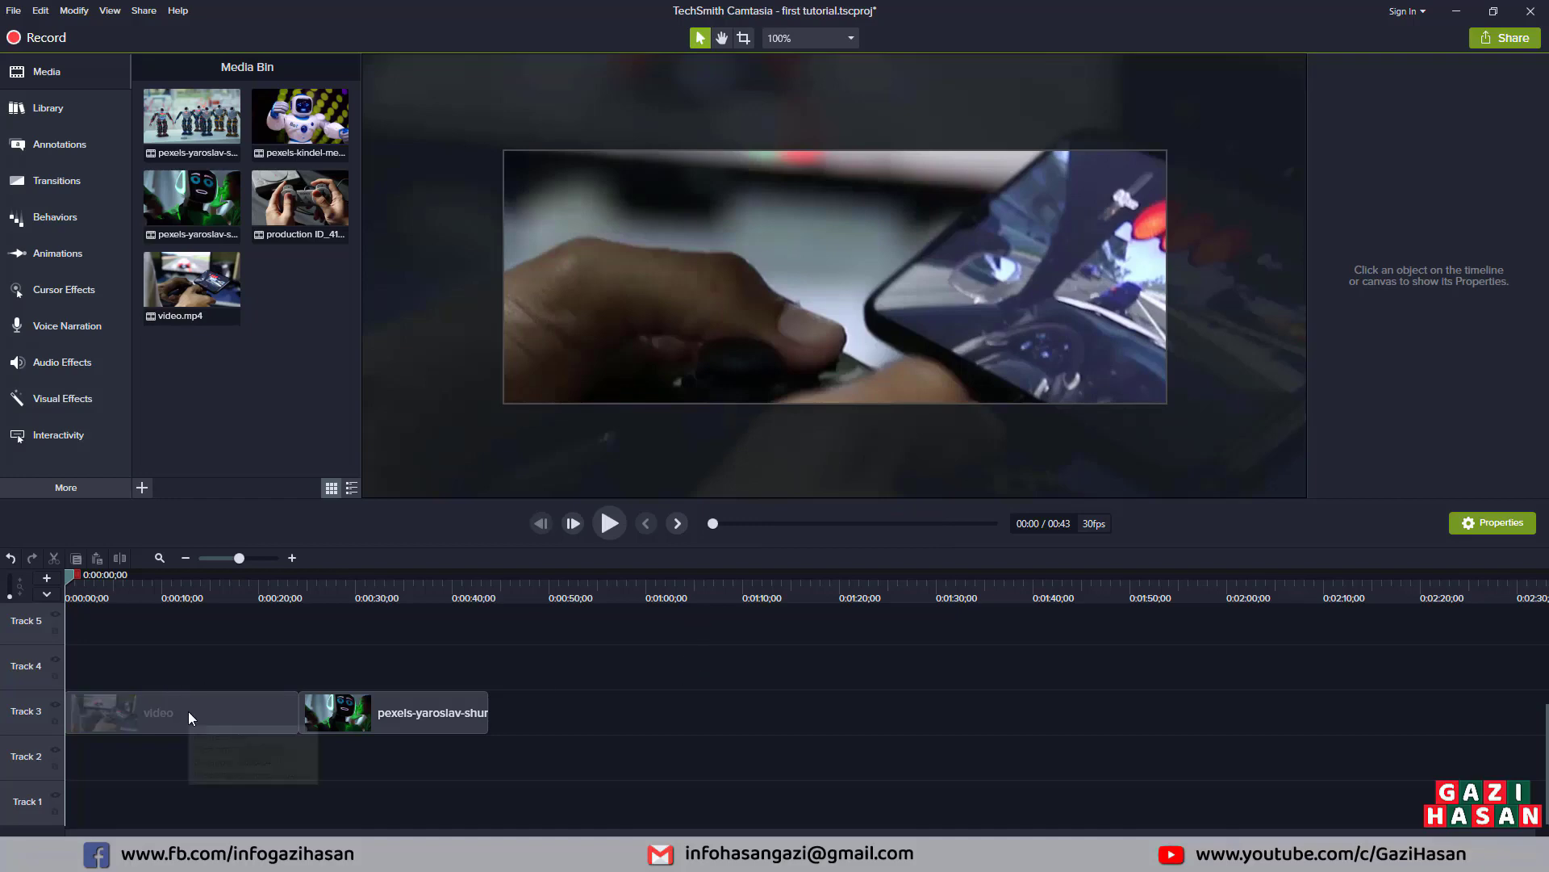
left_click_drag(188, 710, 51, 710)
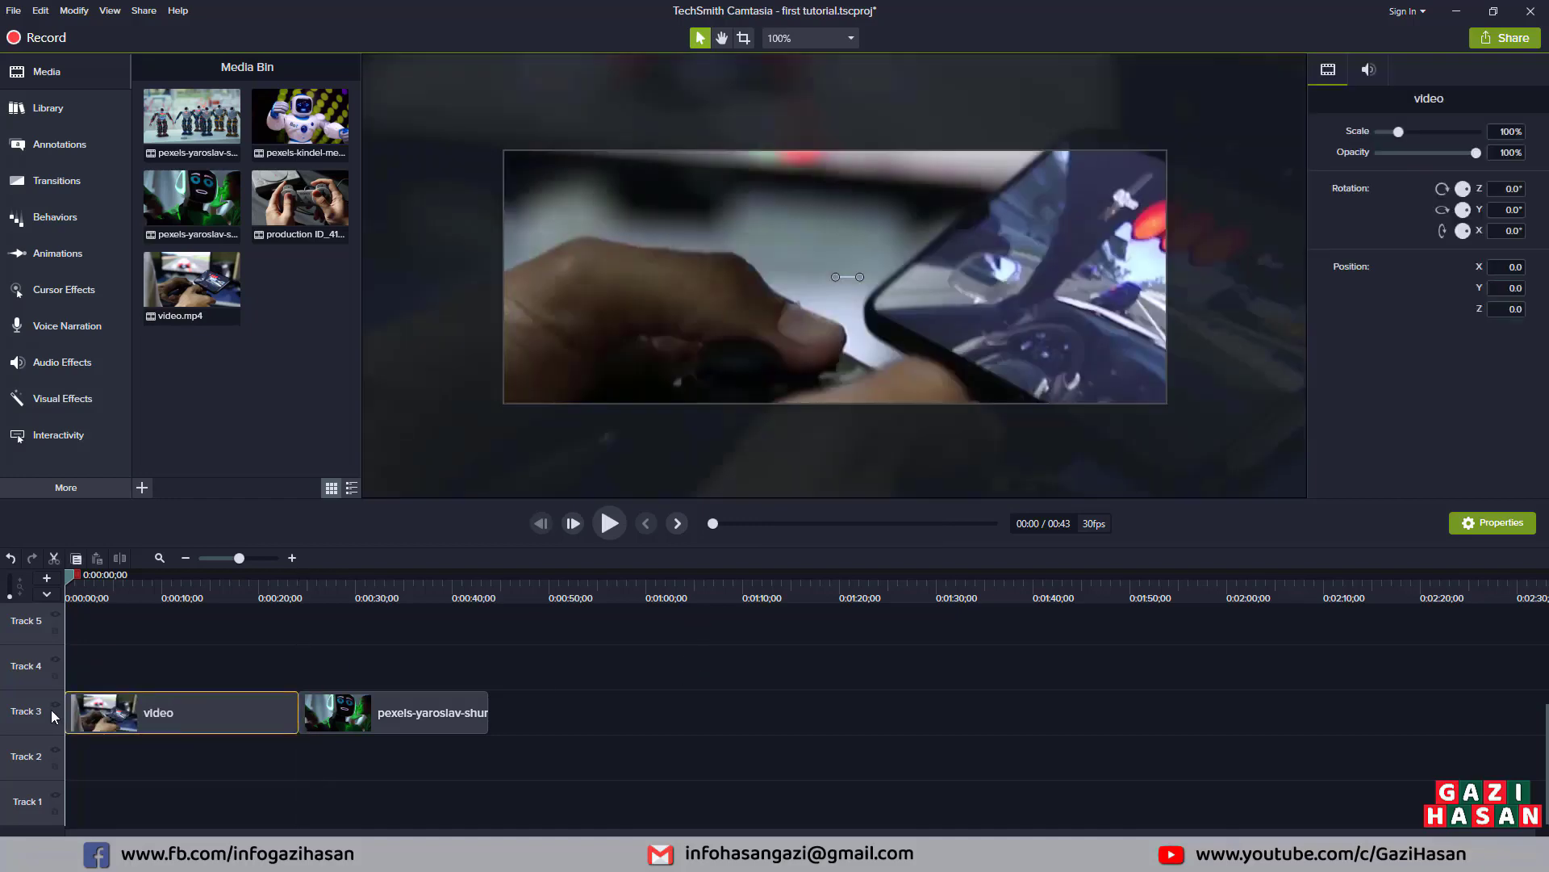
left_click(53, 707)
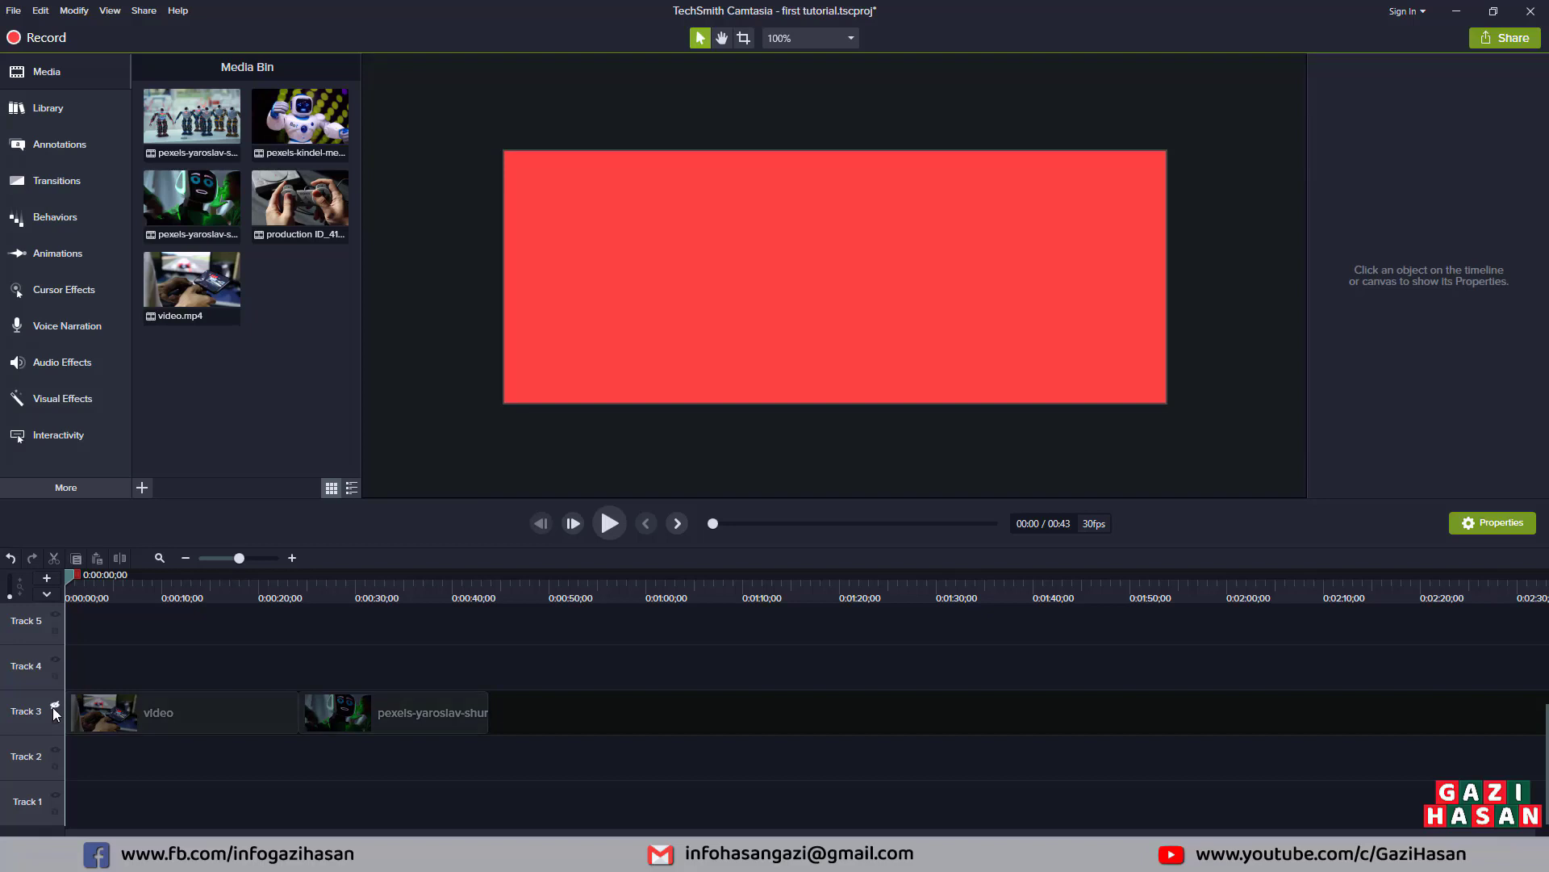
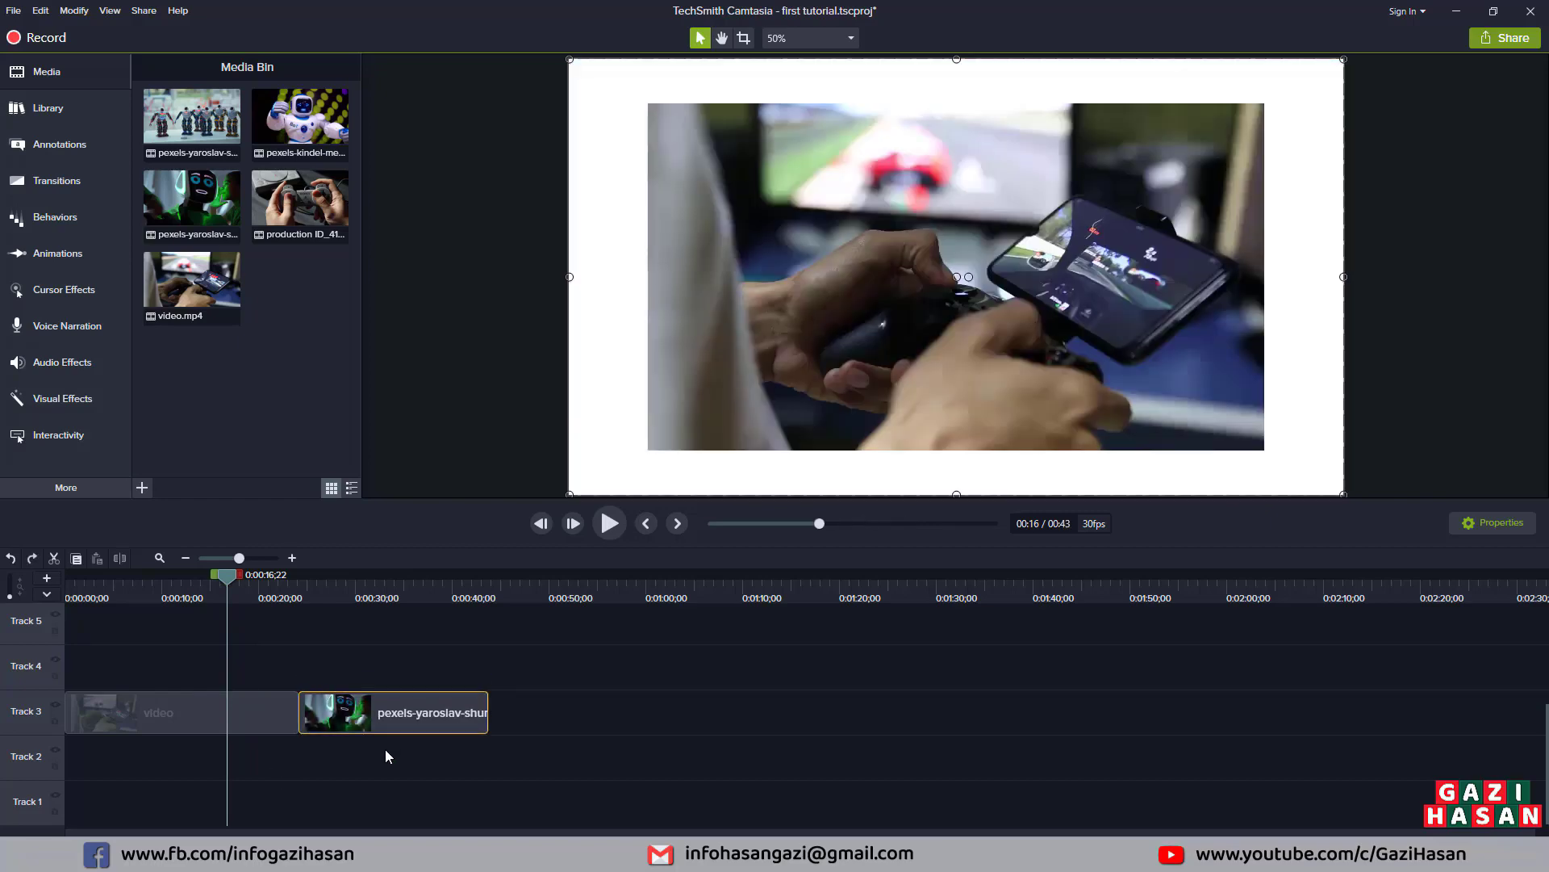
- Undo the move that placed the green-lit robot clip after the video clip on Track 3
left_click(40, 11)
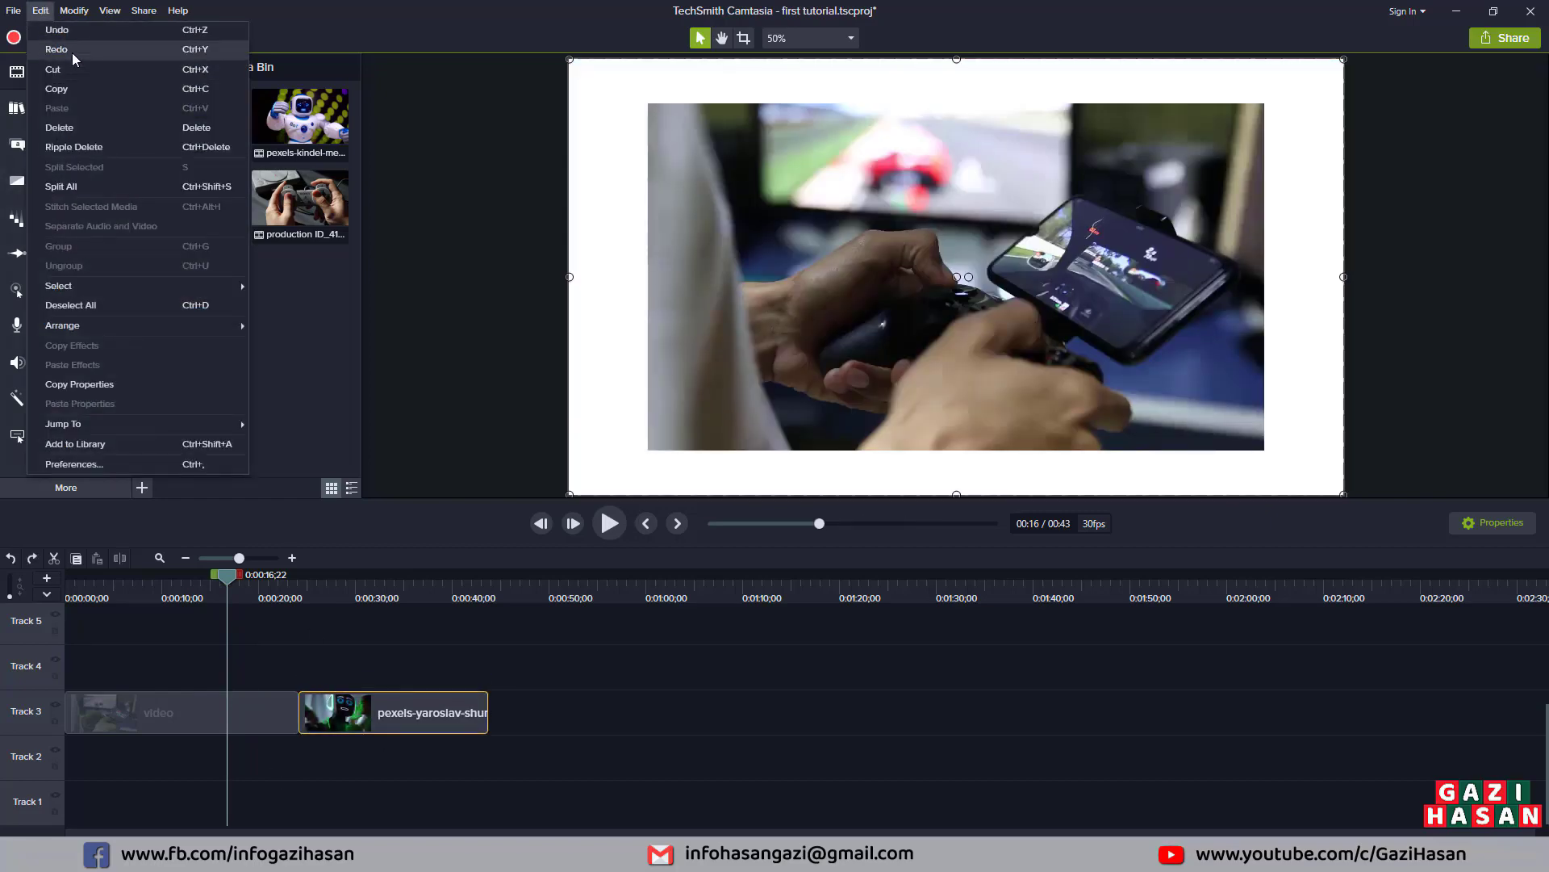
left_click(532, 680)
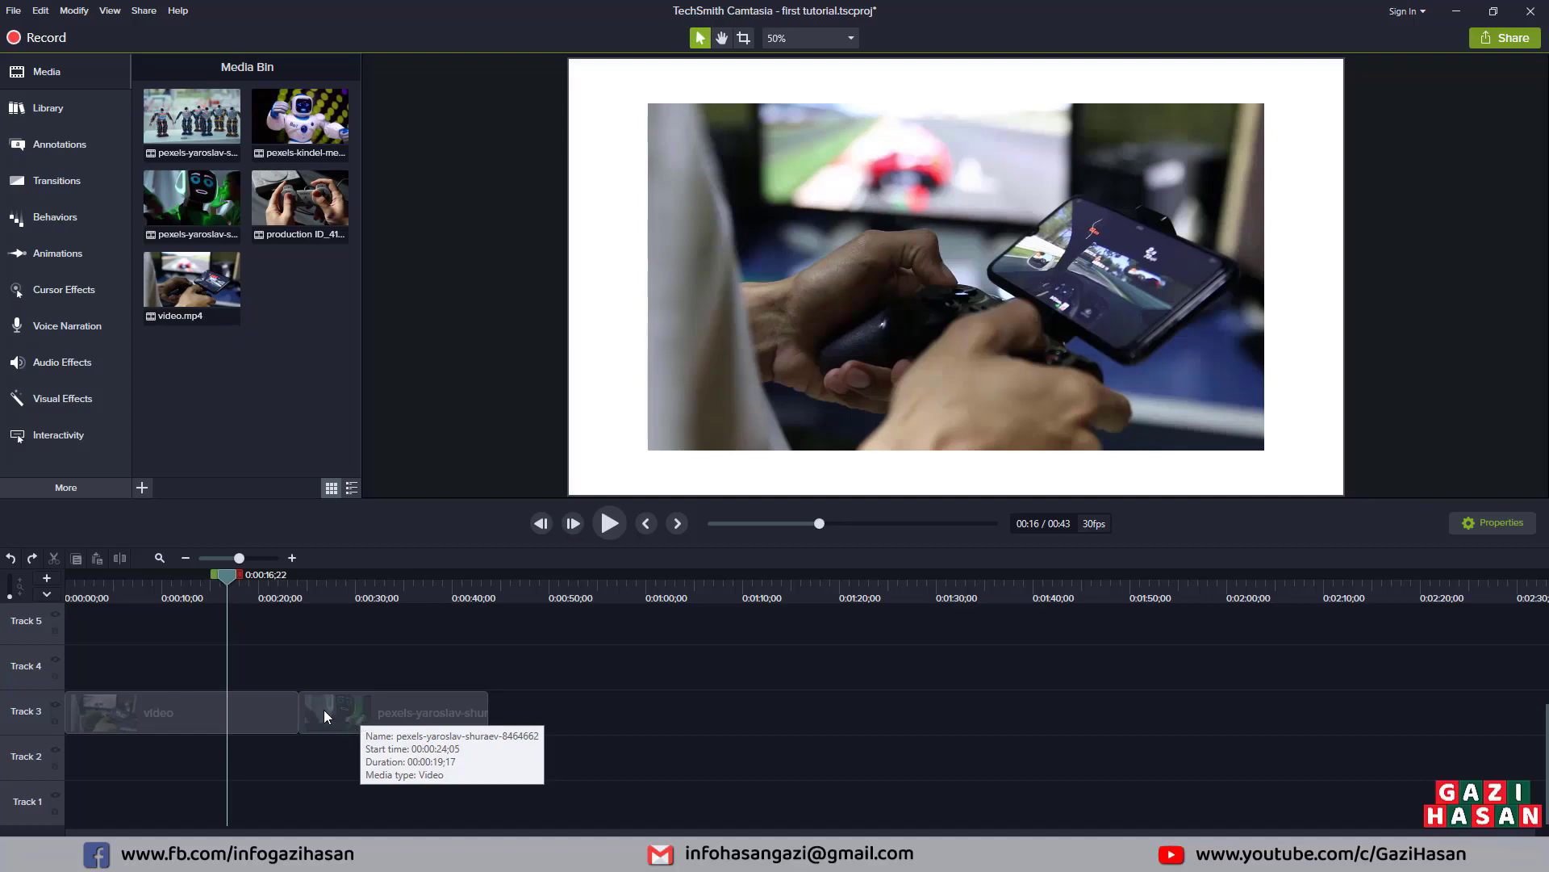
key("ctrl+z")
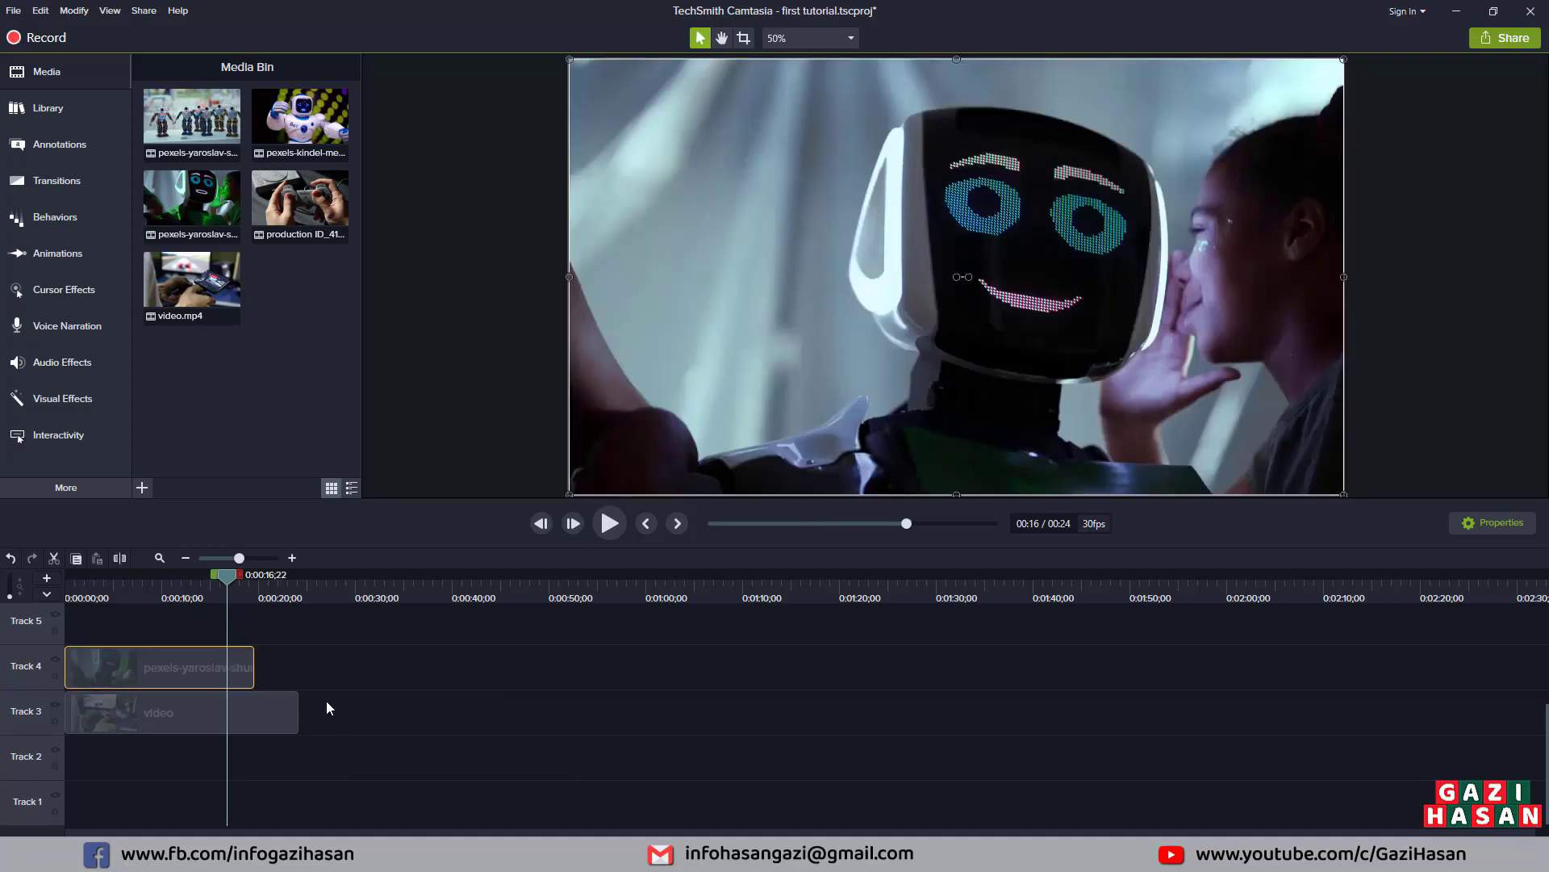
- Cut the green-lit robot clip from Track 4 and undo the cut
left_click(40, 10)
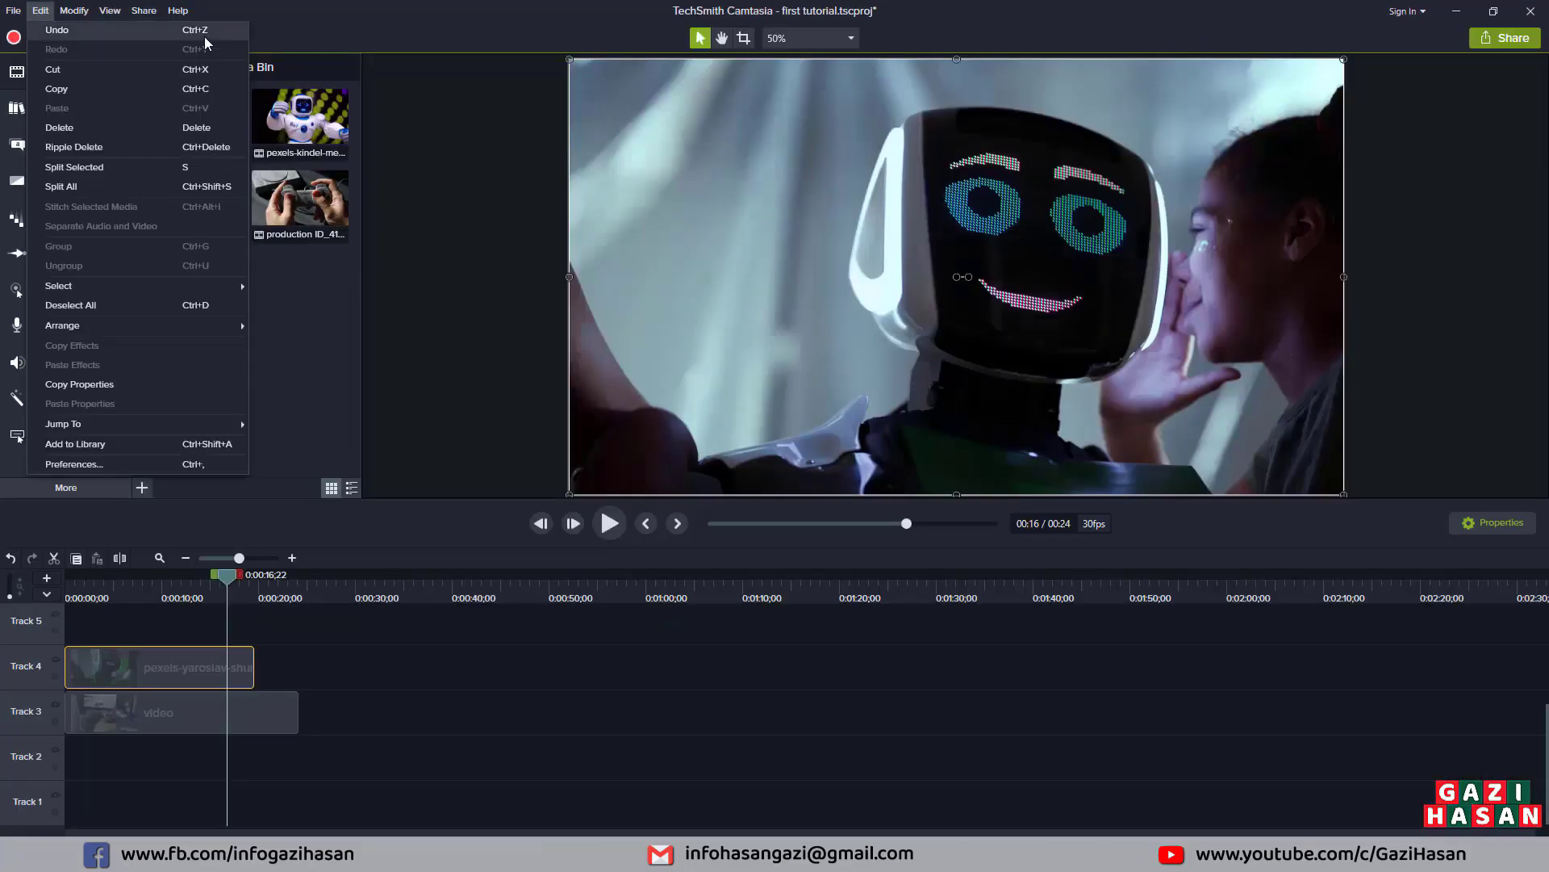
left_click(205, 673)
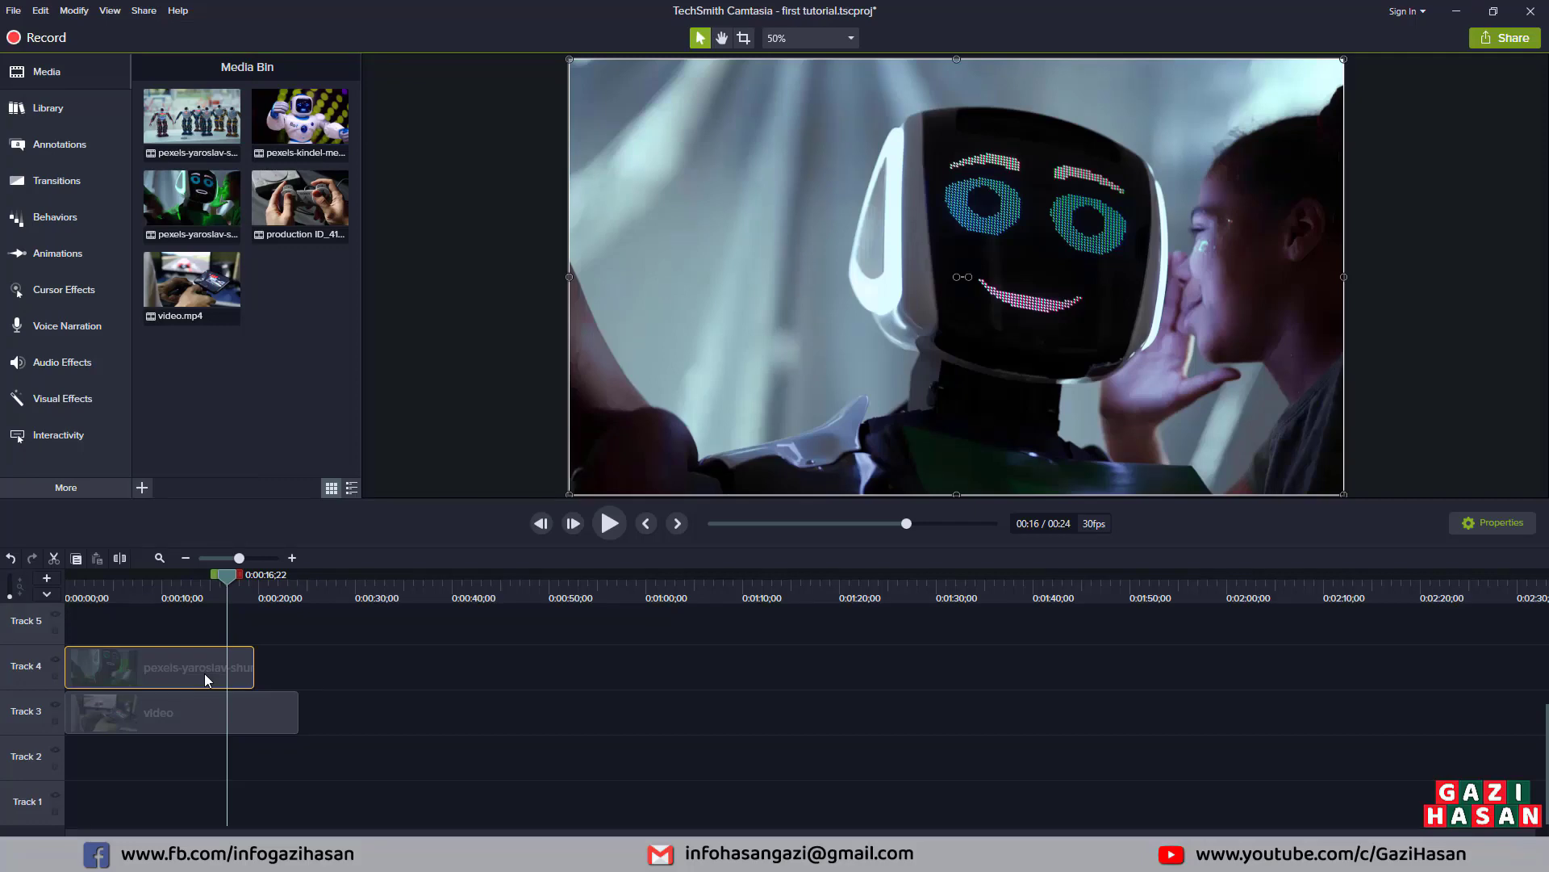
key("ctrl+x")
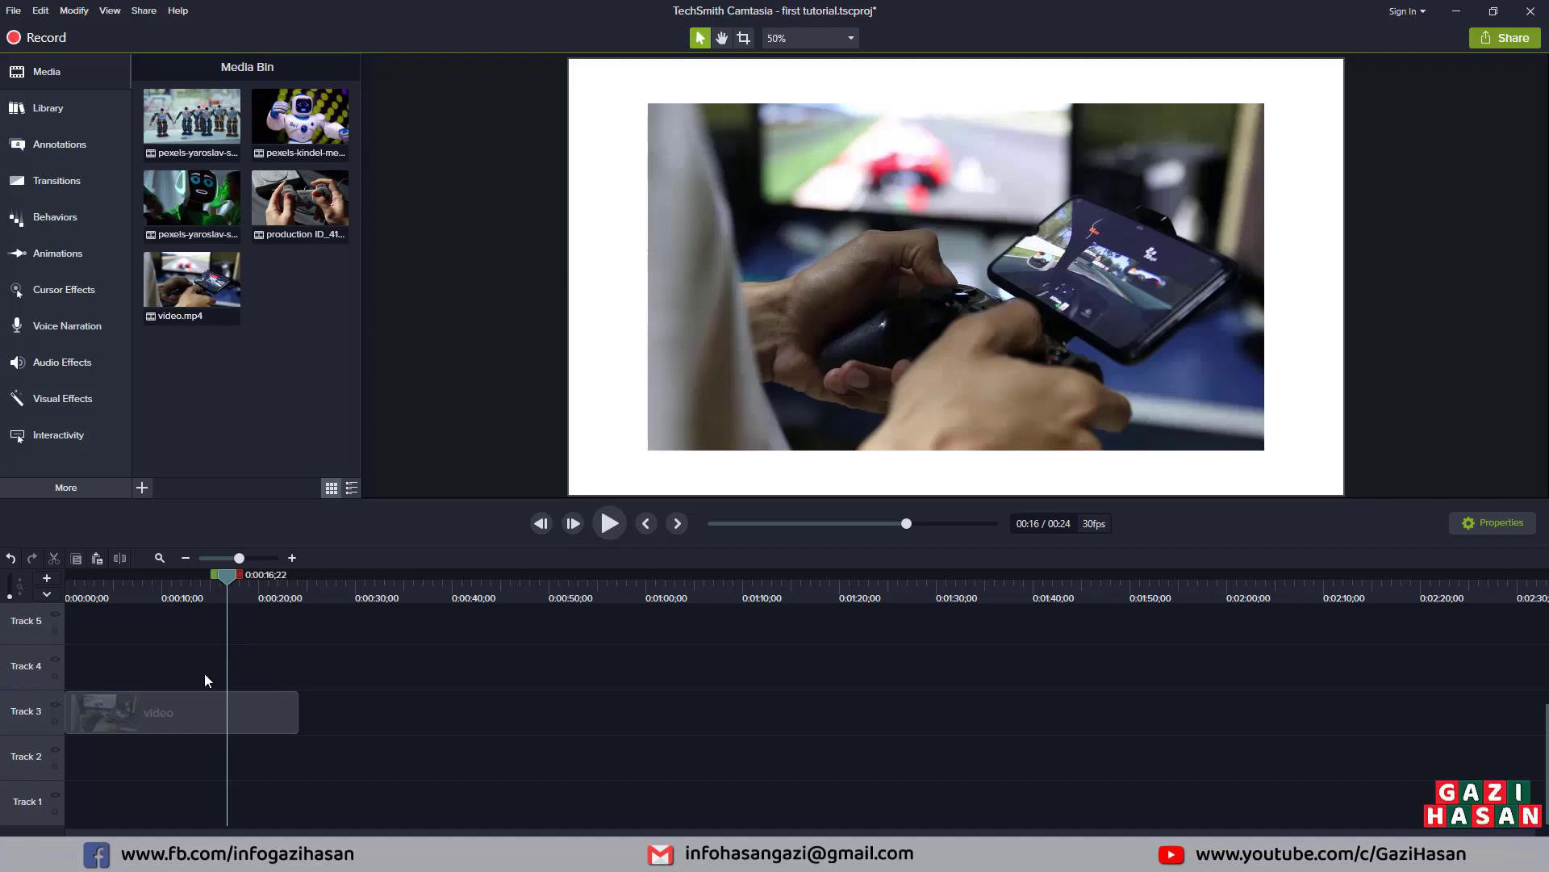
key("ctrl+z")
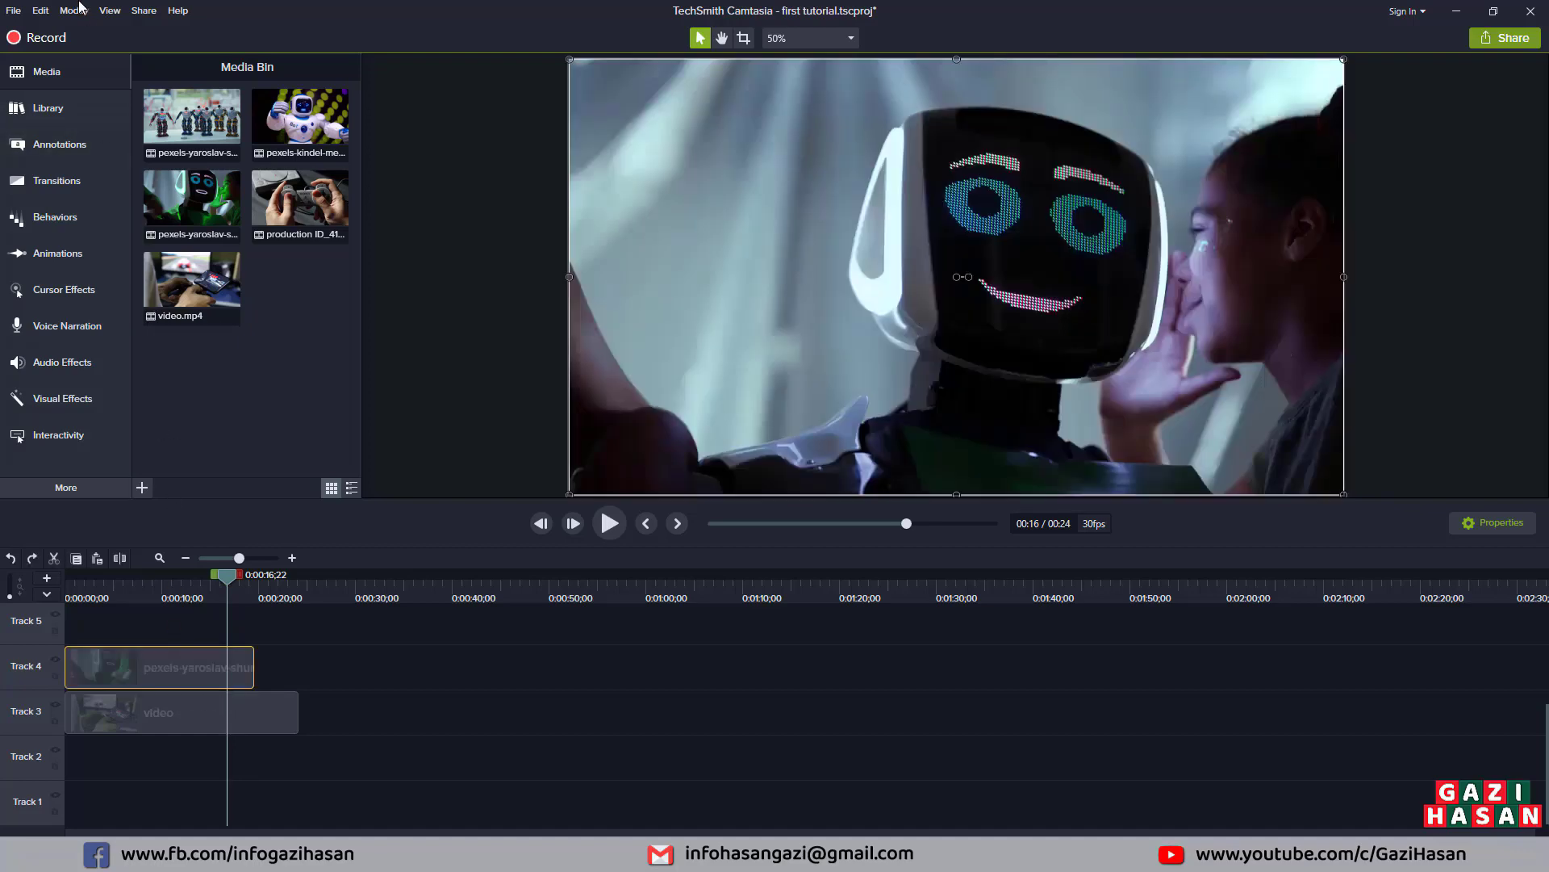
- Cut the green-lit robot clip from Track 4 and paste it onto Track 2 at about 1:17
left_click(36, 20)
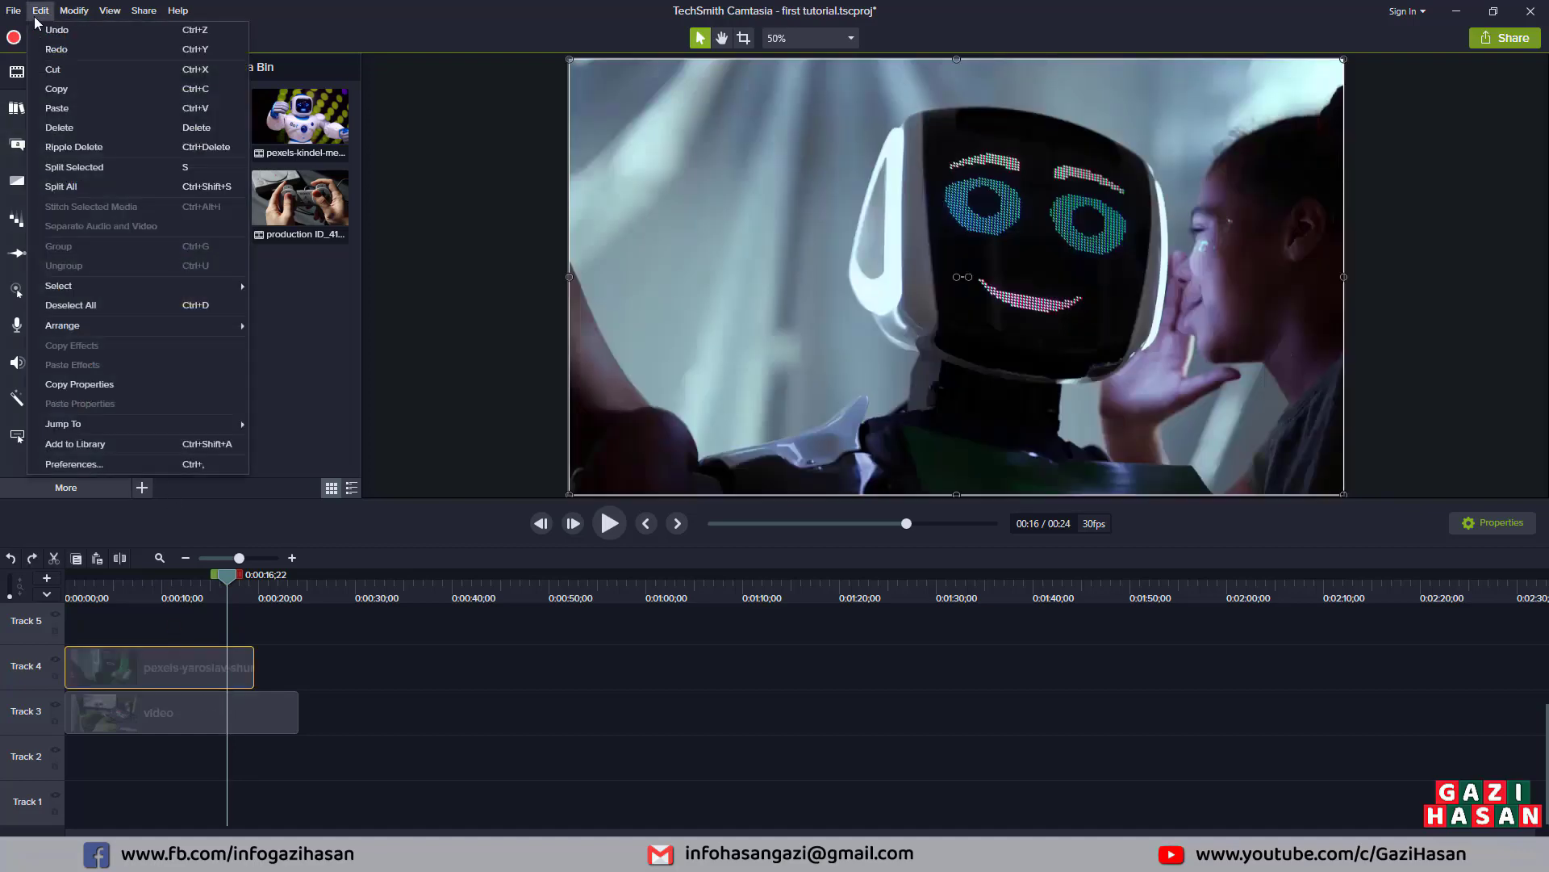
left_click(65, 69)
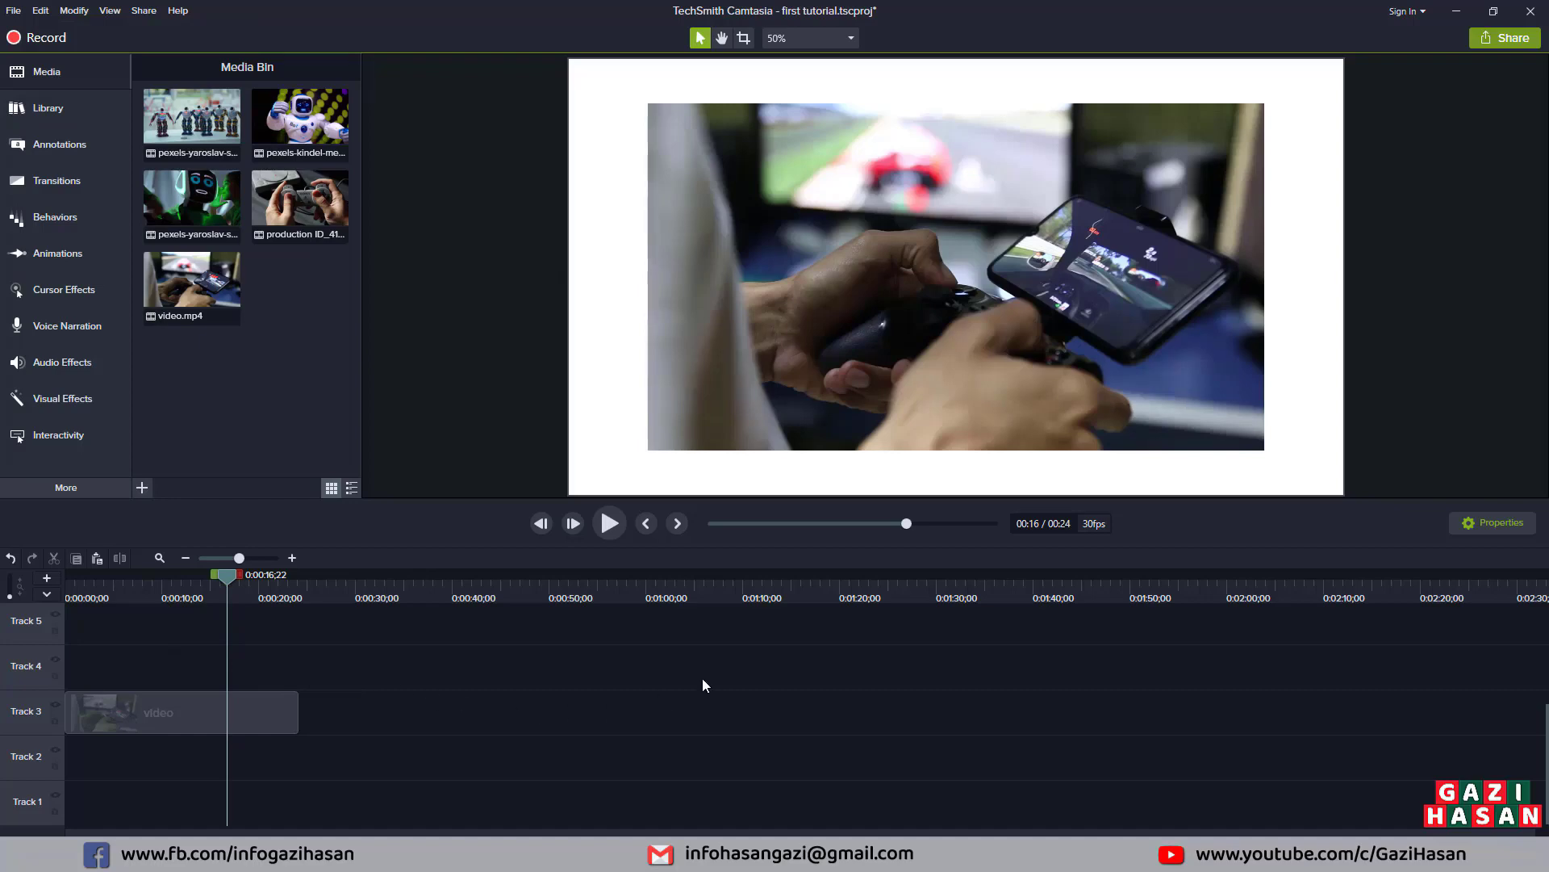
right_click(813, 751)
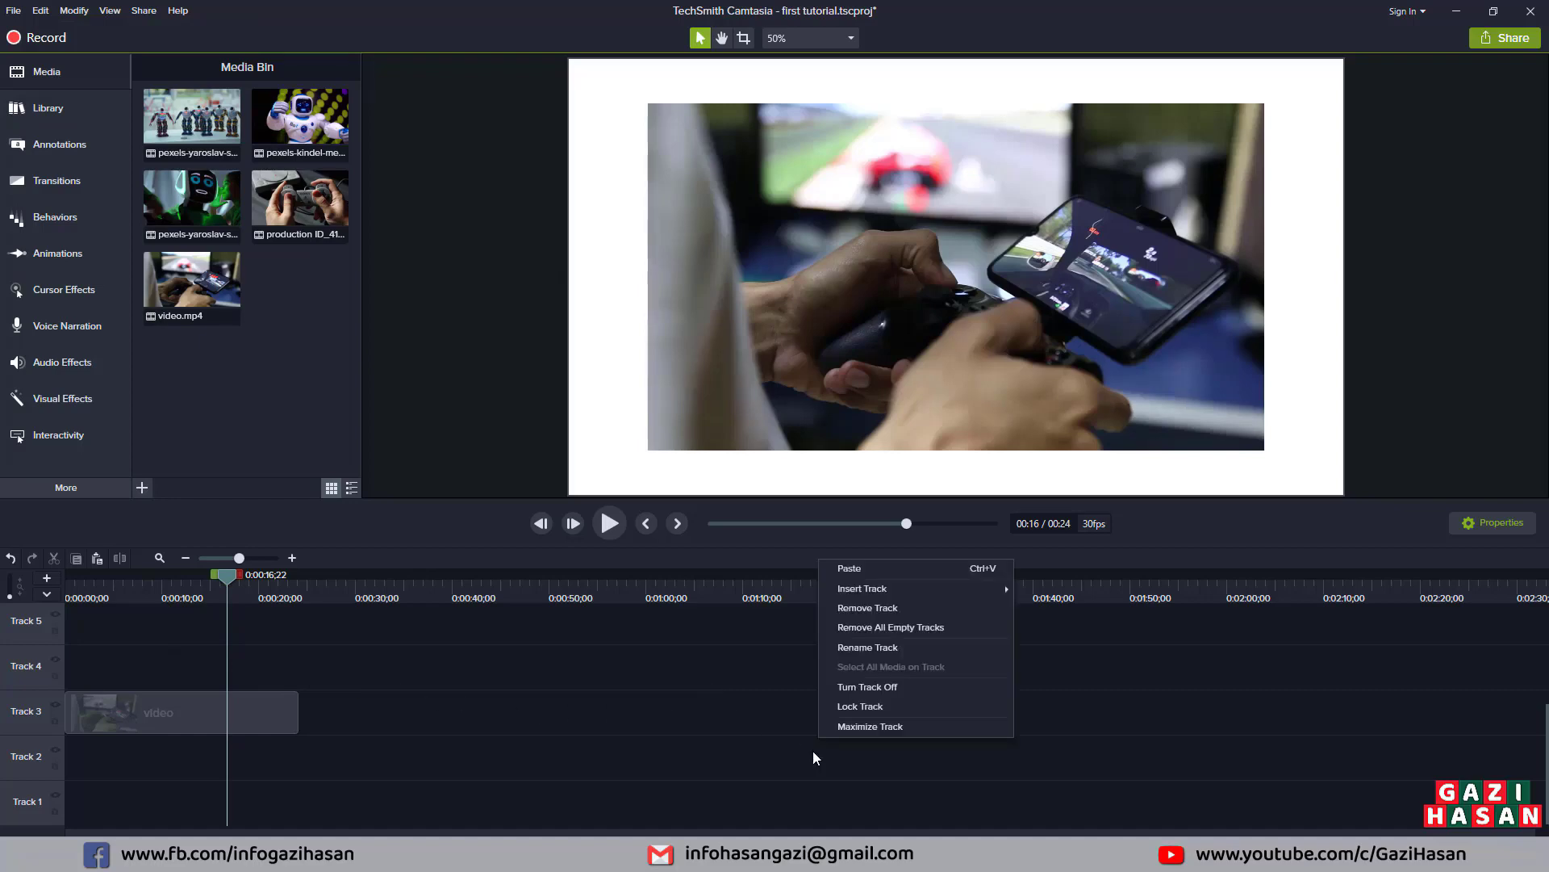
left_click(863, 569)
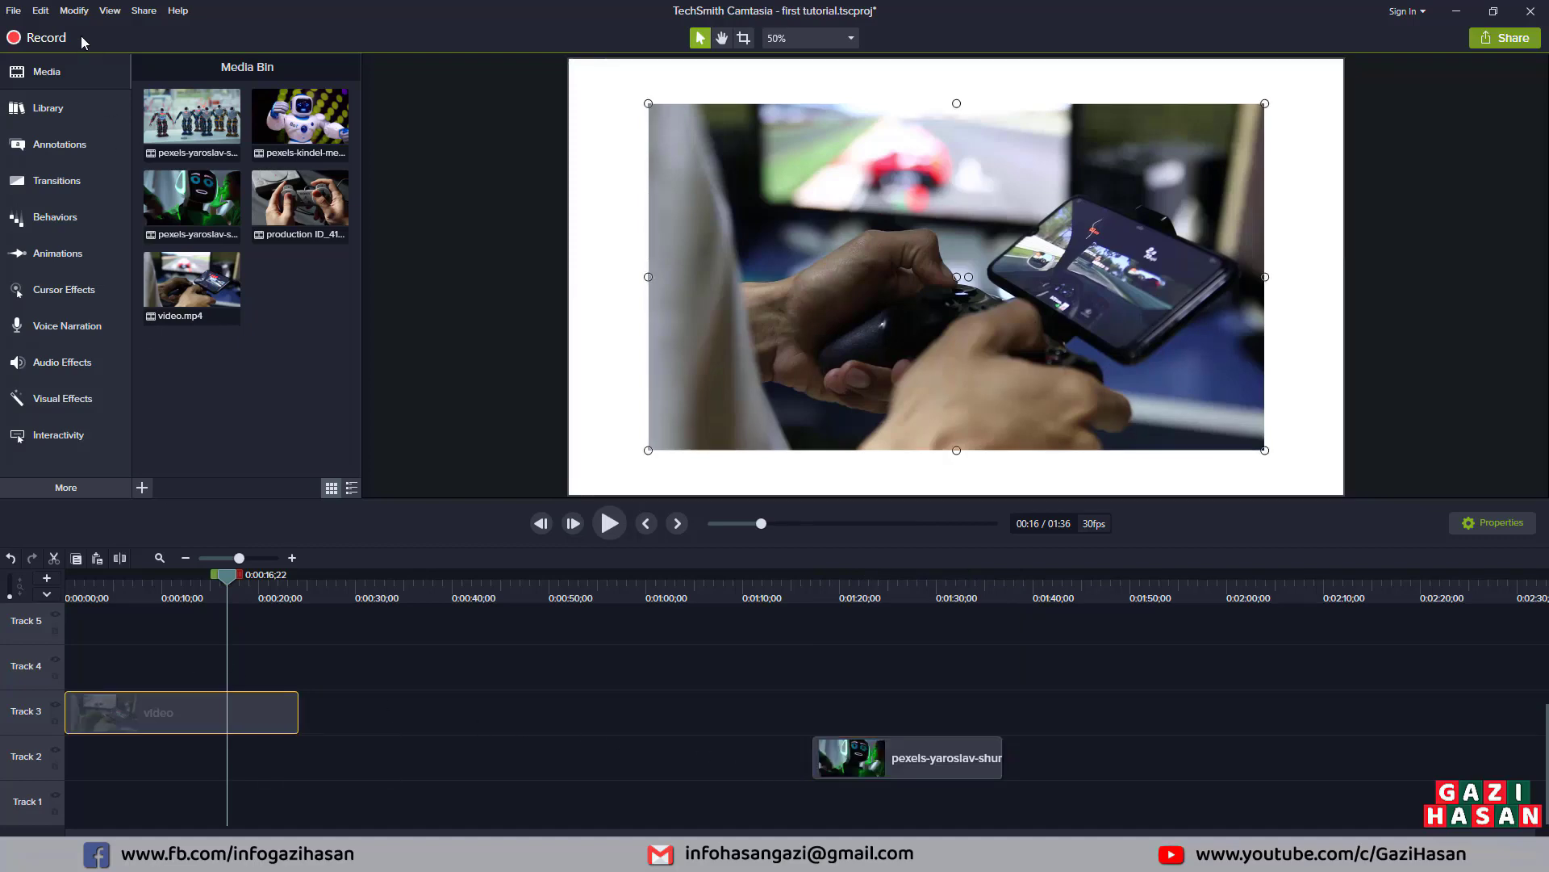
- Copy the video clip on Track 3 and paste it twice onto Track 4, at about 0:57 and 1:29
left_click_drag(340, 678, 226, 746)
left_click(40, 11)
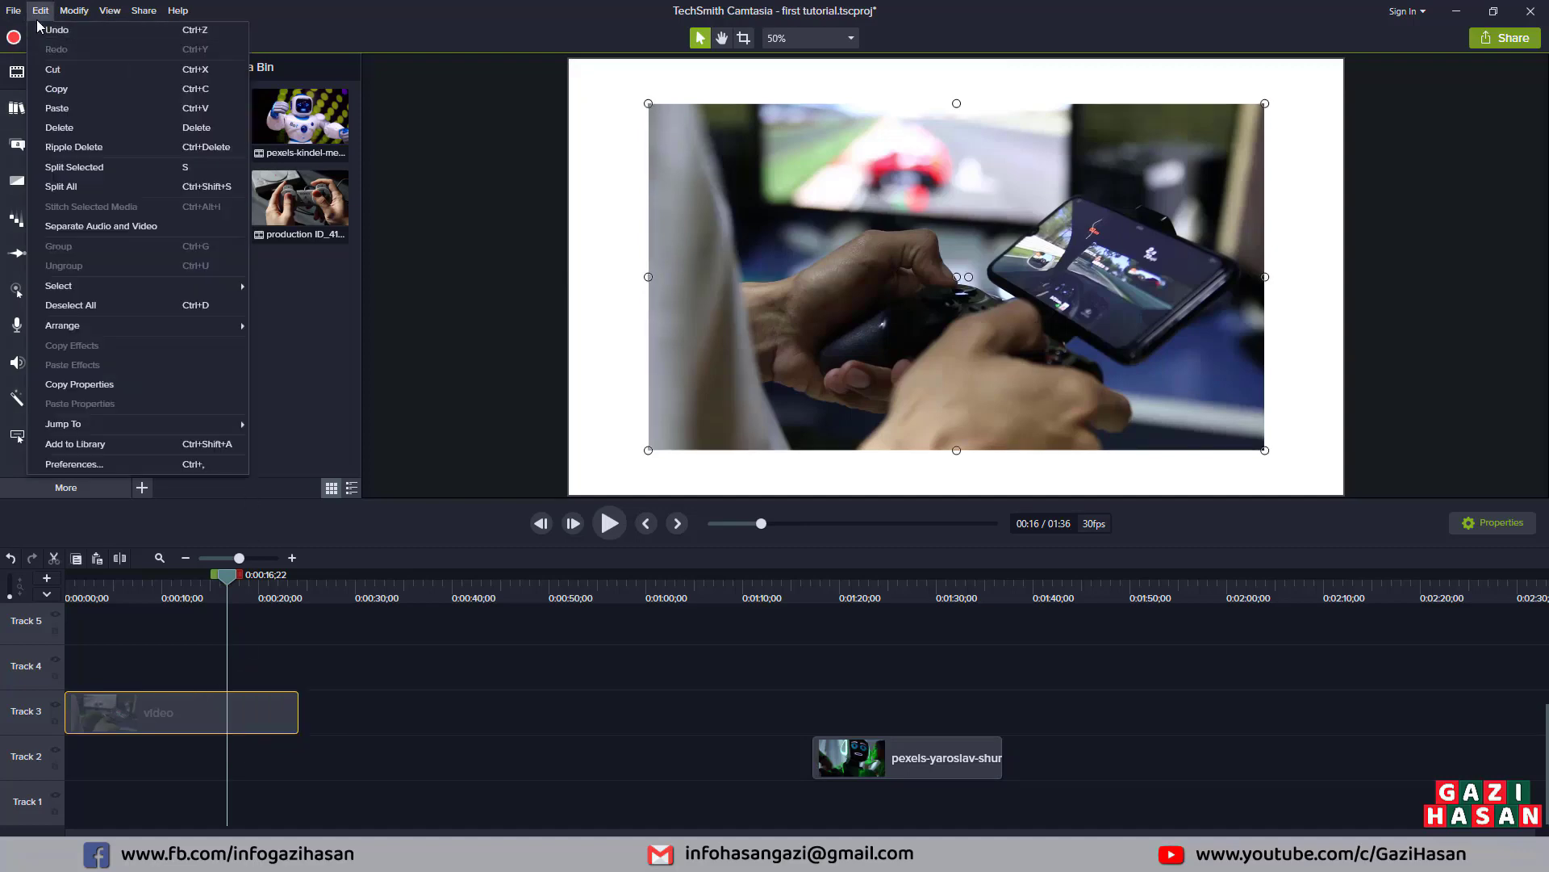
left_click(71, 90)
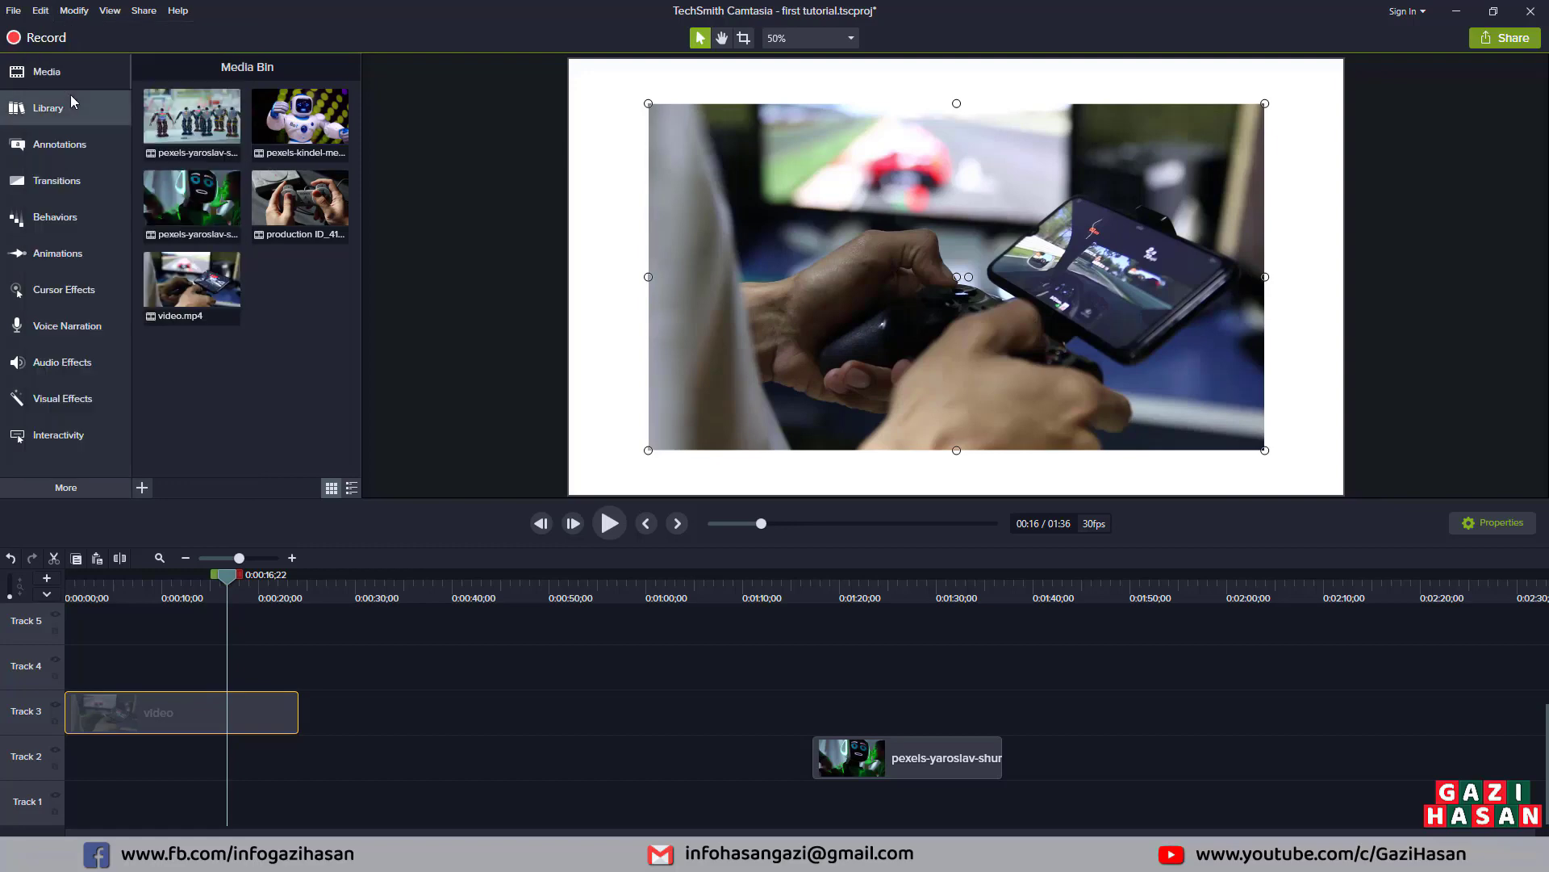
right_click(639, 667)
right_click(620, 667)
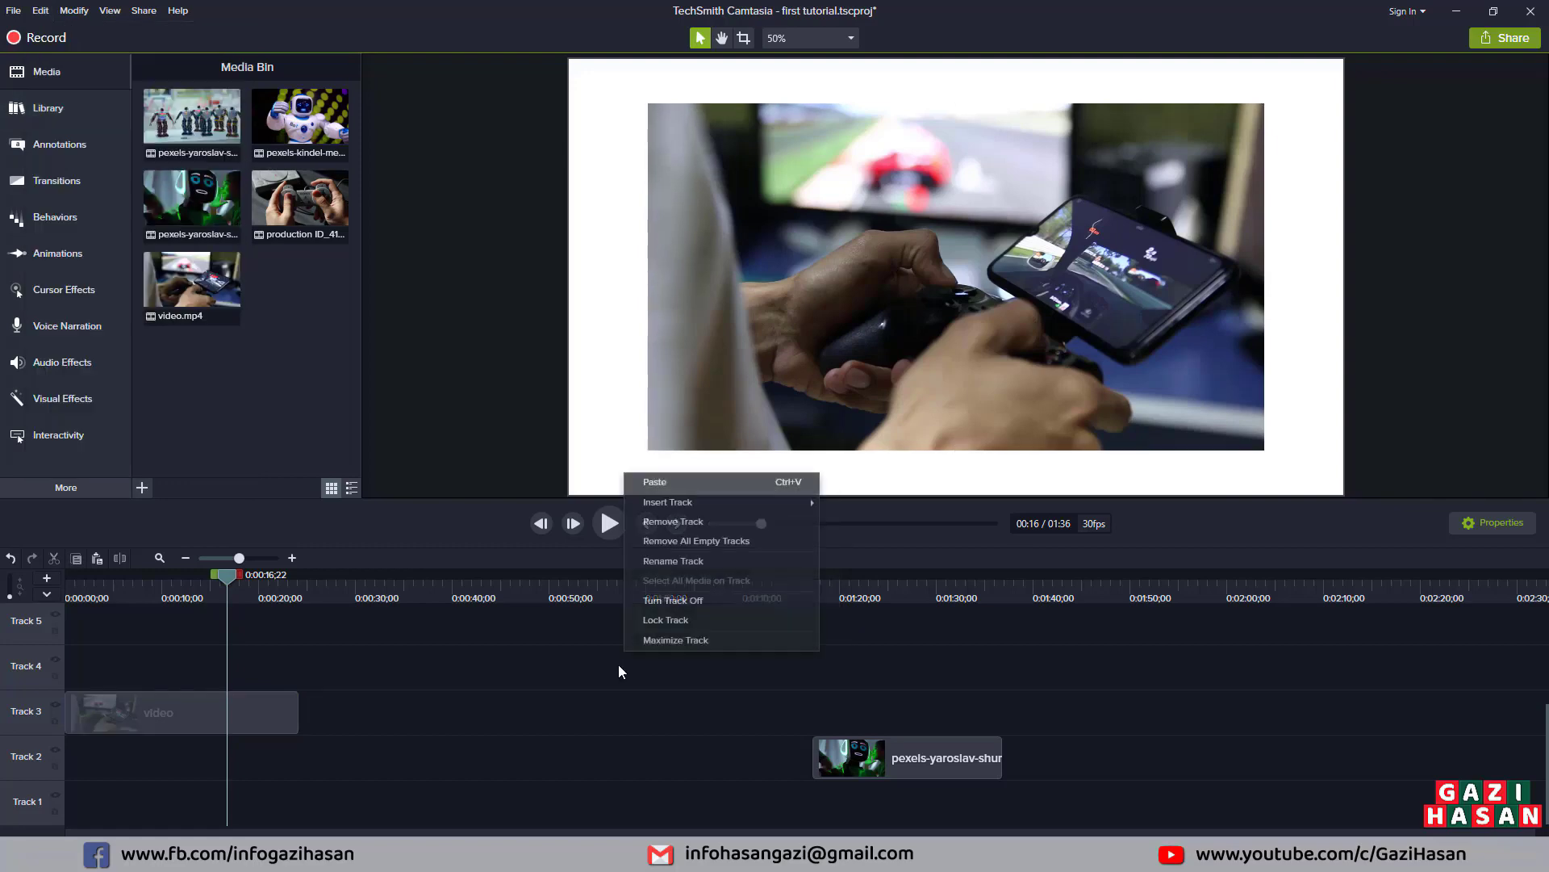
left_click(668, 486)
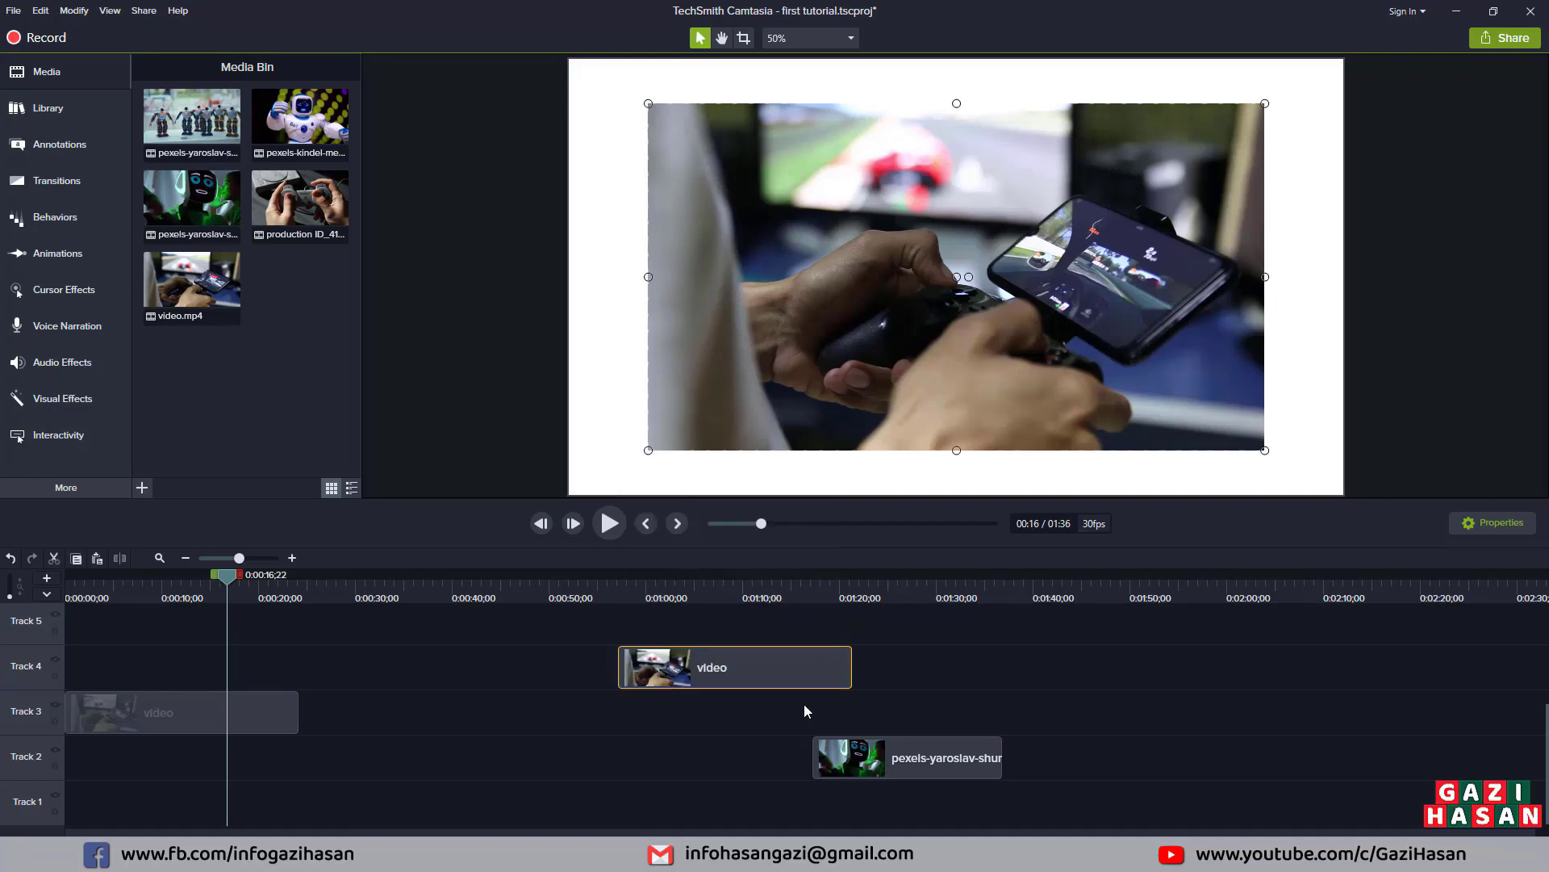
right_click(932, 675)
left_click(1033, 488)
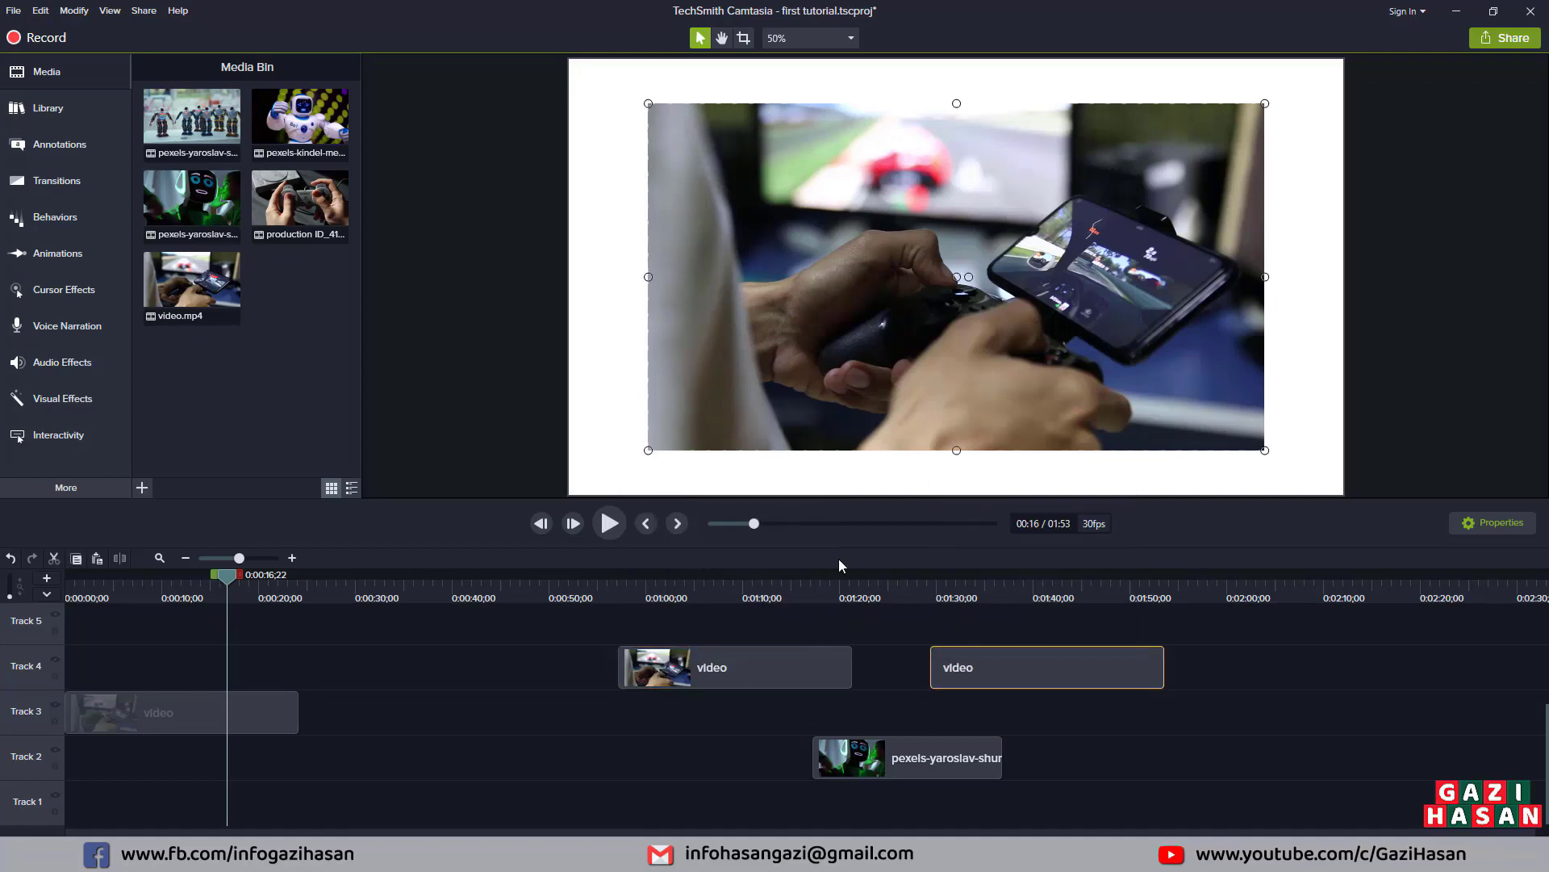
- Delete the video clip from Track 3 and undo the deletion
left_click(559, 682)
left_click(40, 10)
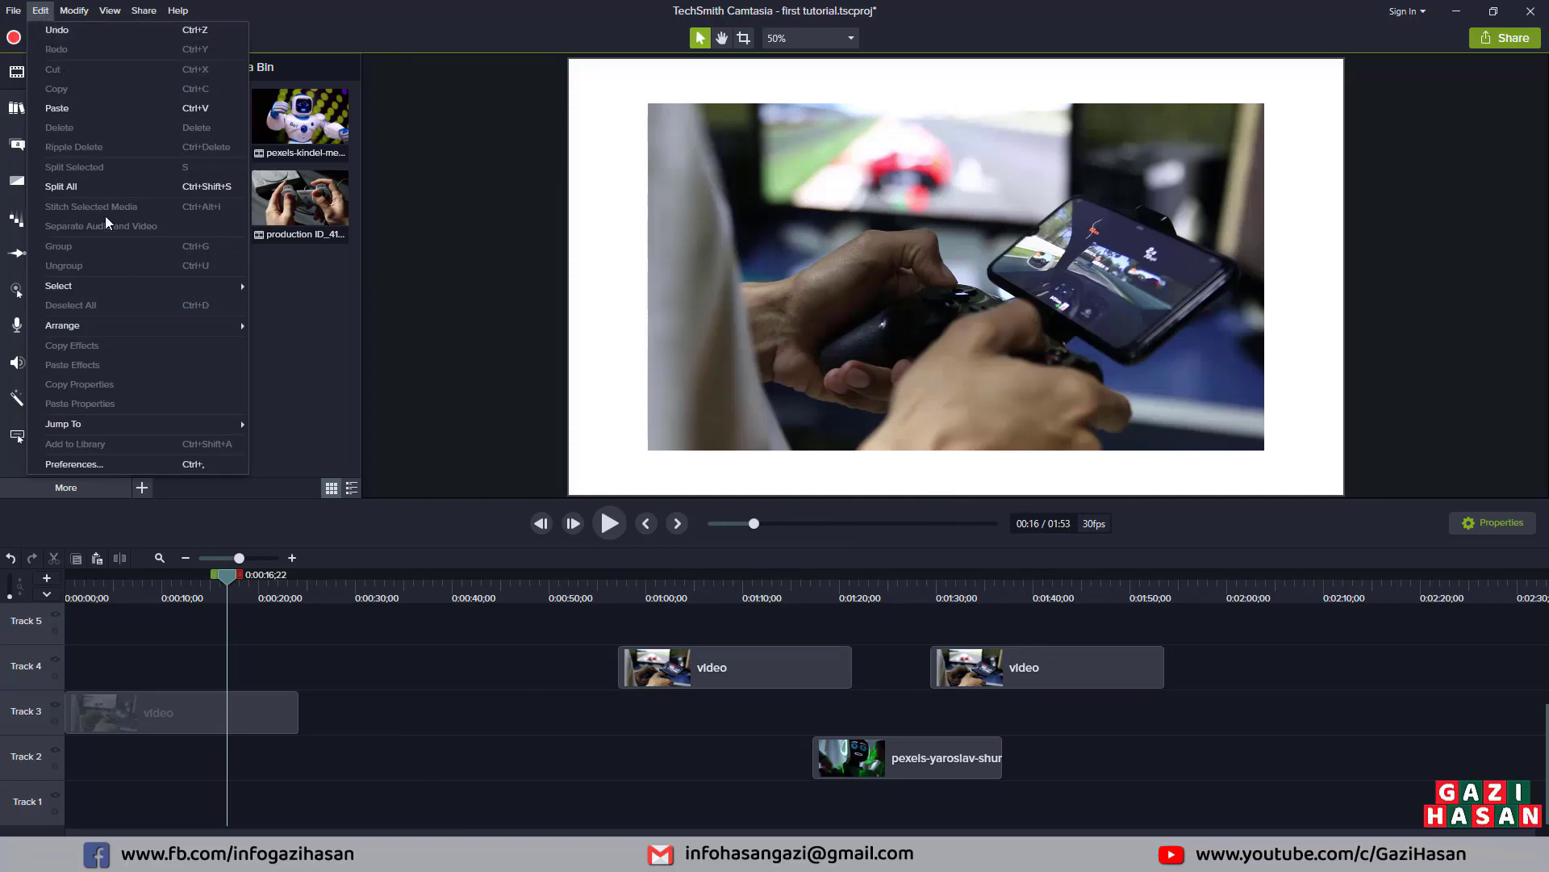
left_click(245, 693)
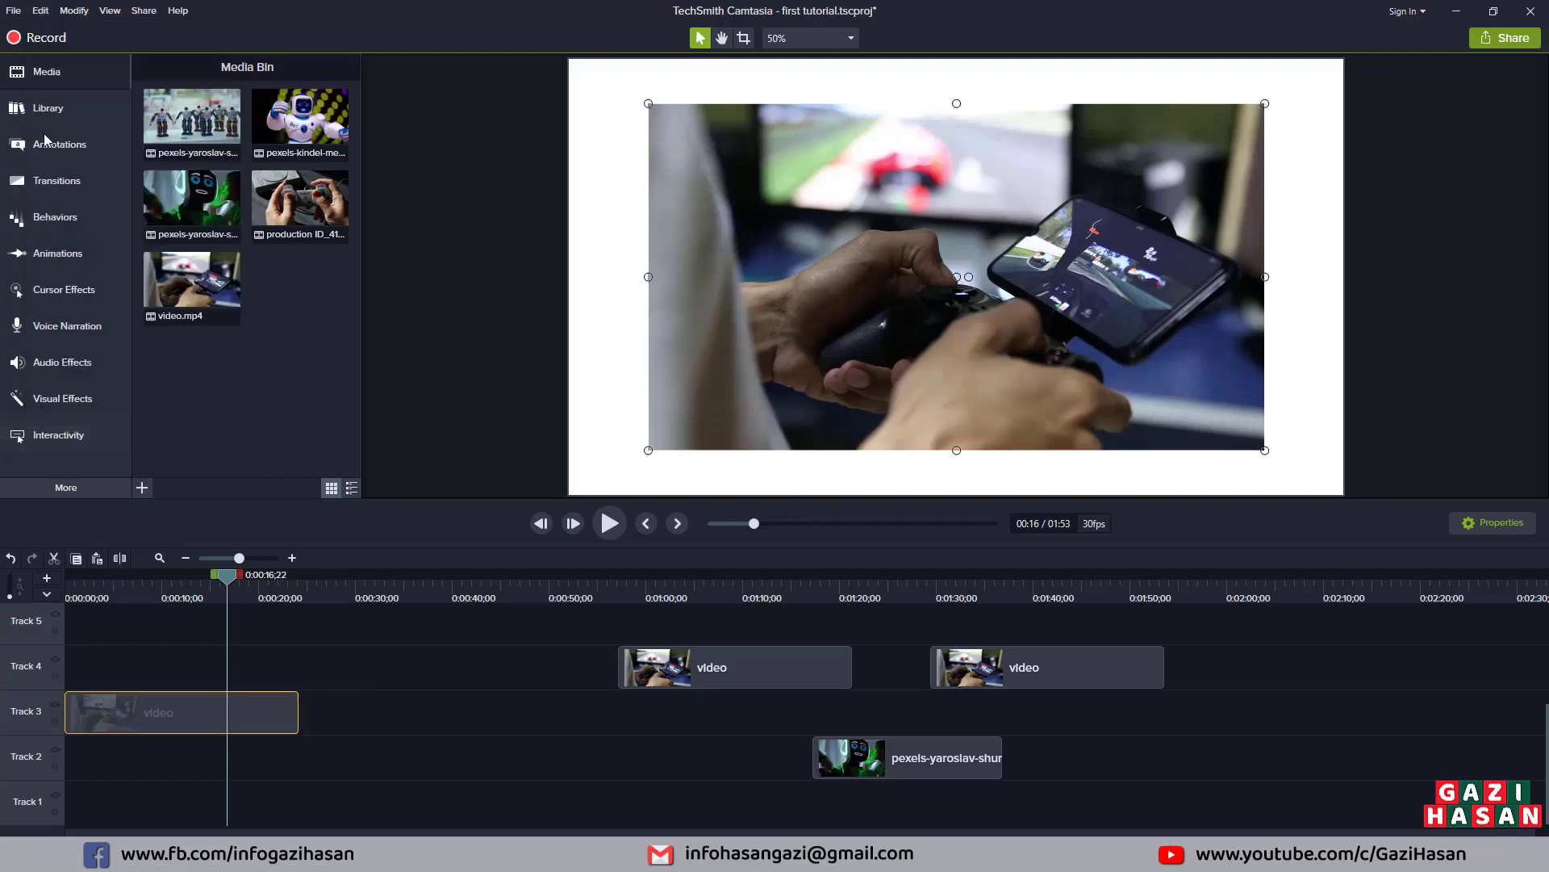
left_click(50, 12)
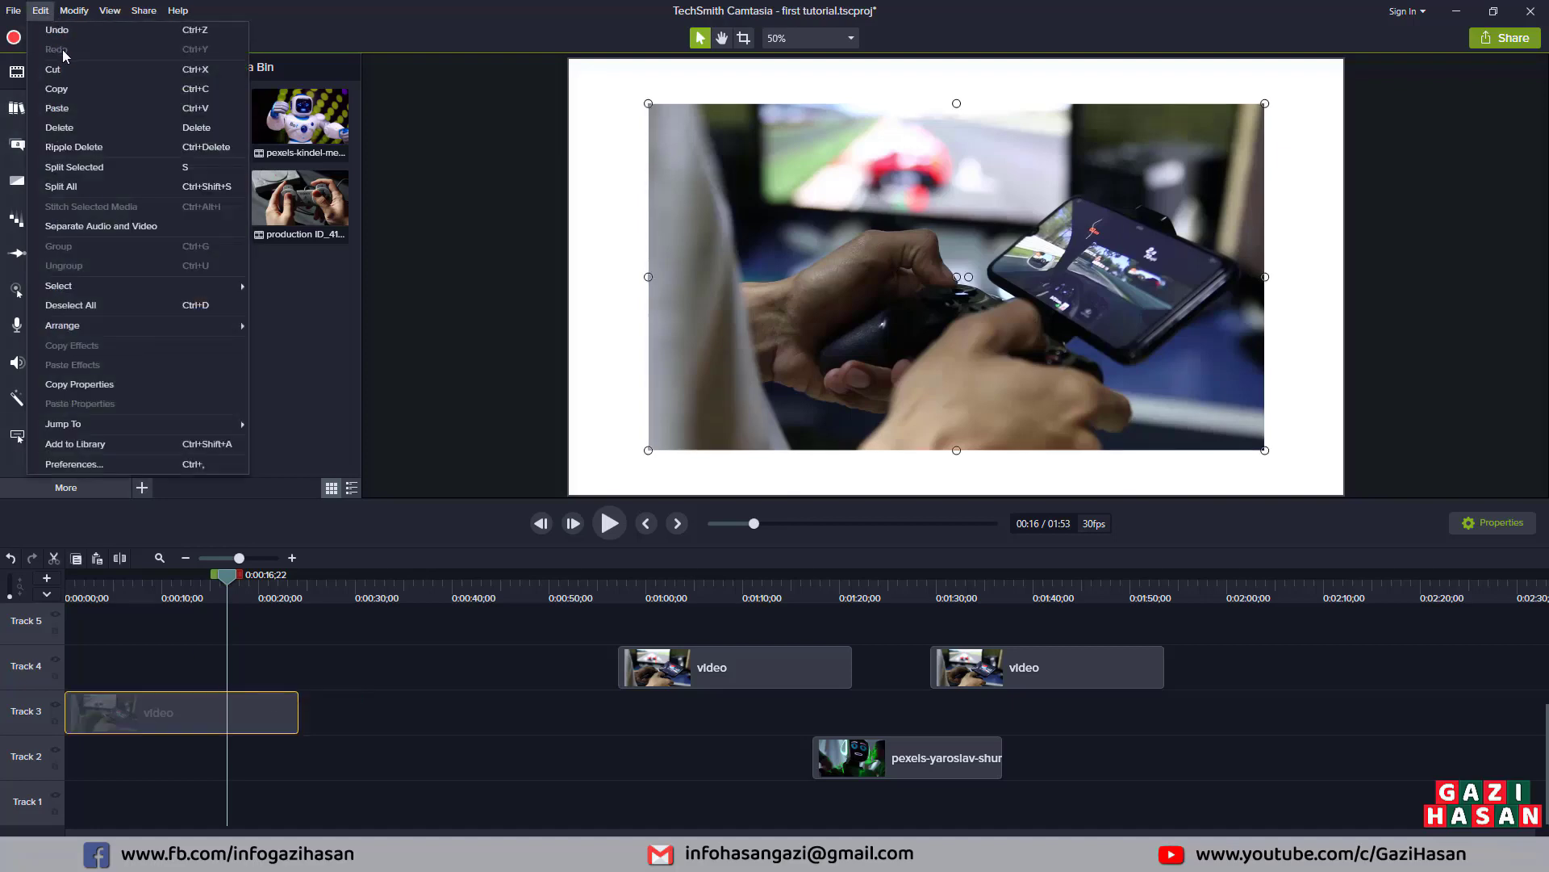
left_click(83, 127)
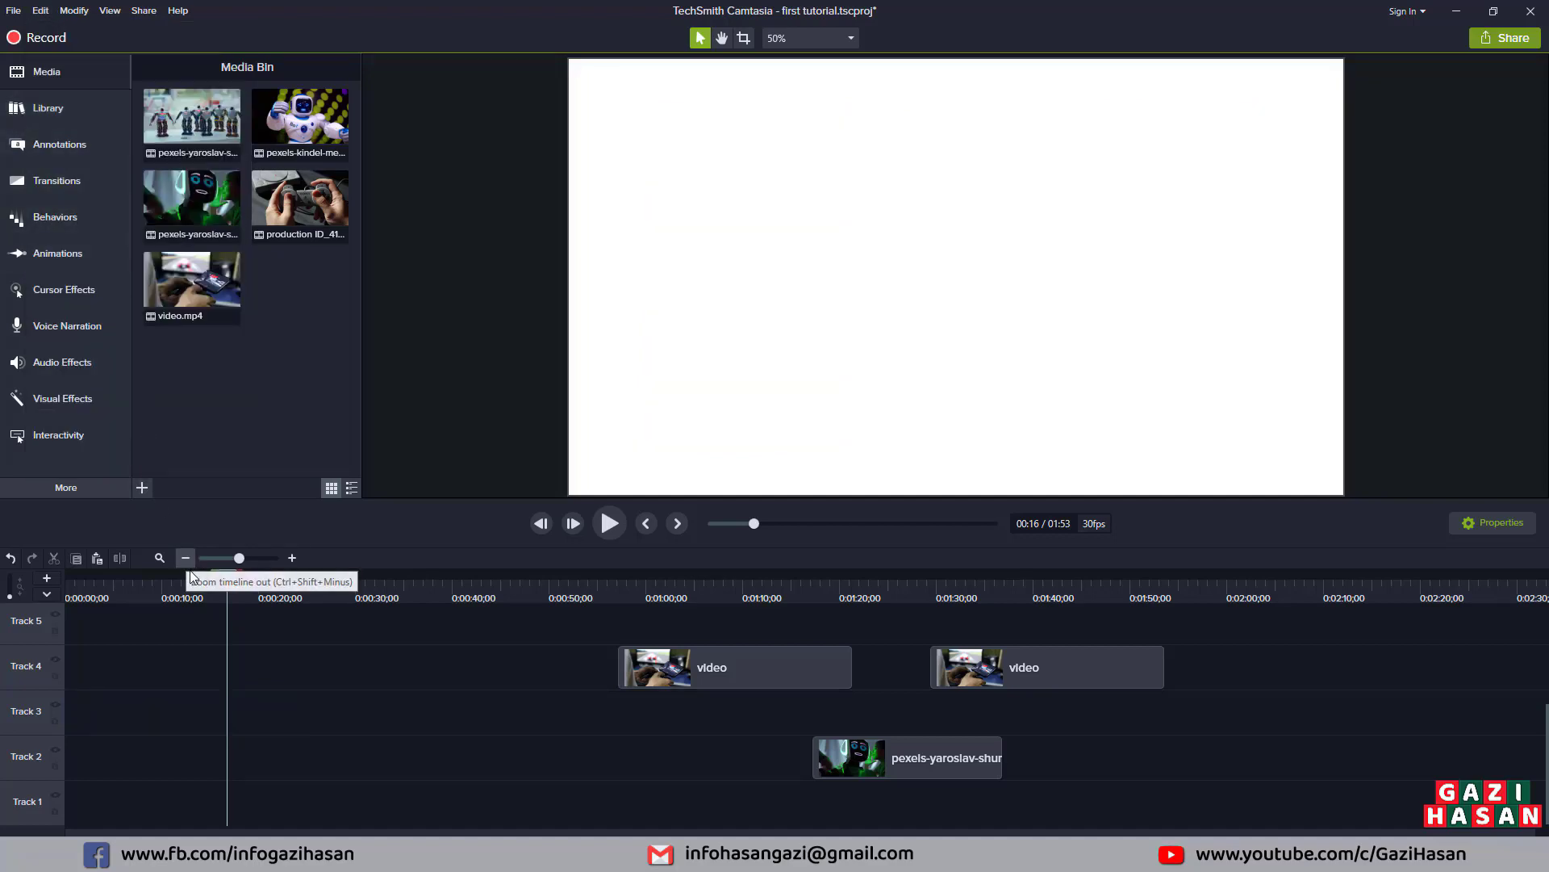
key("ctrl+z")
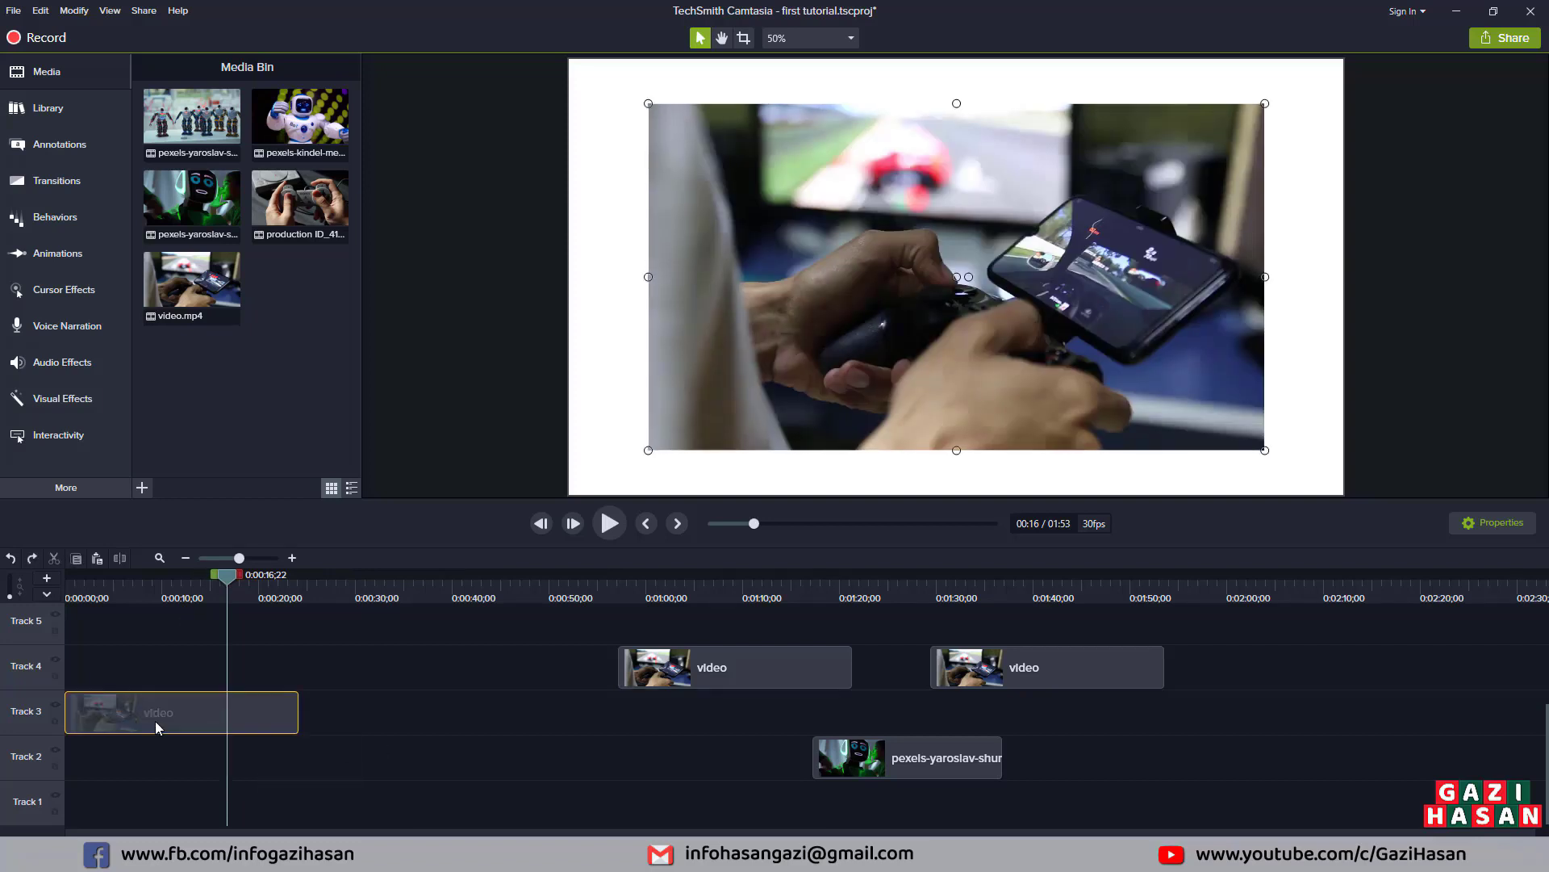
- Delete the first video copy on Track 4 and restore it by undoing the deletion
left_click(773, 616)
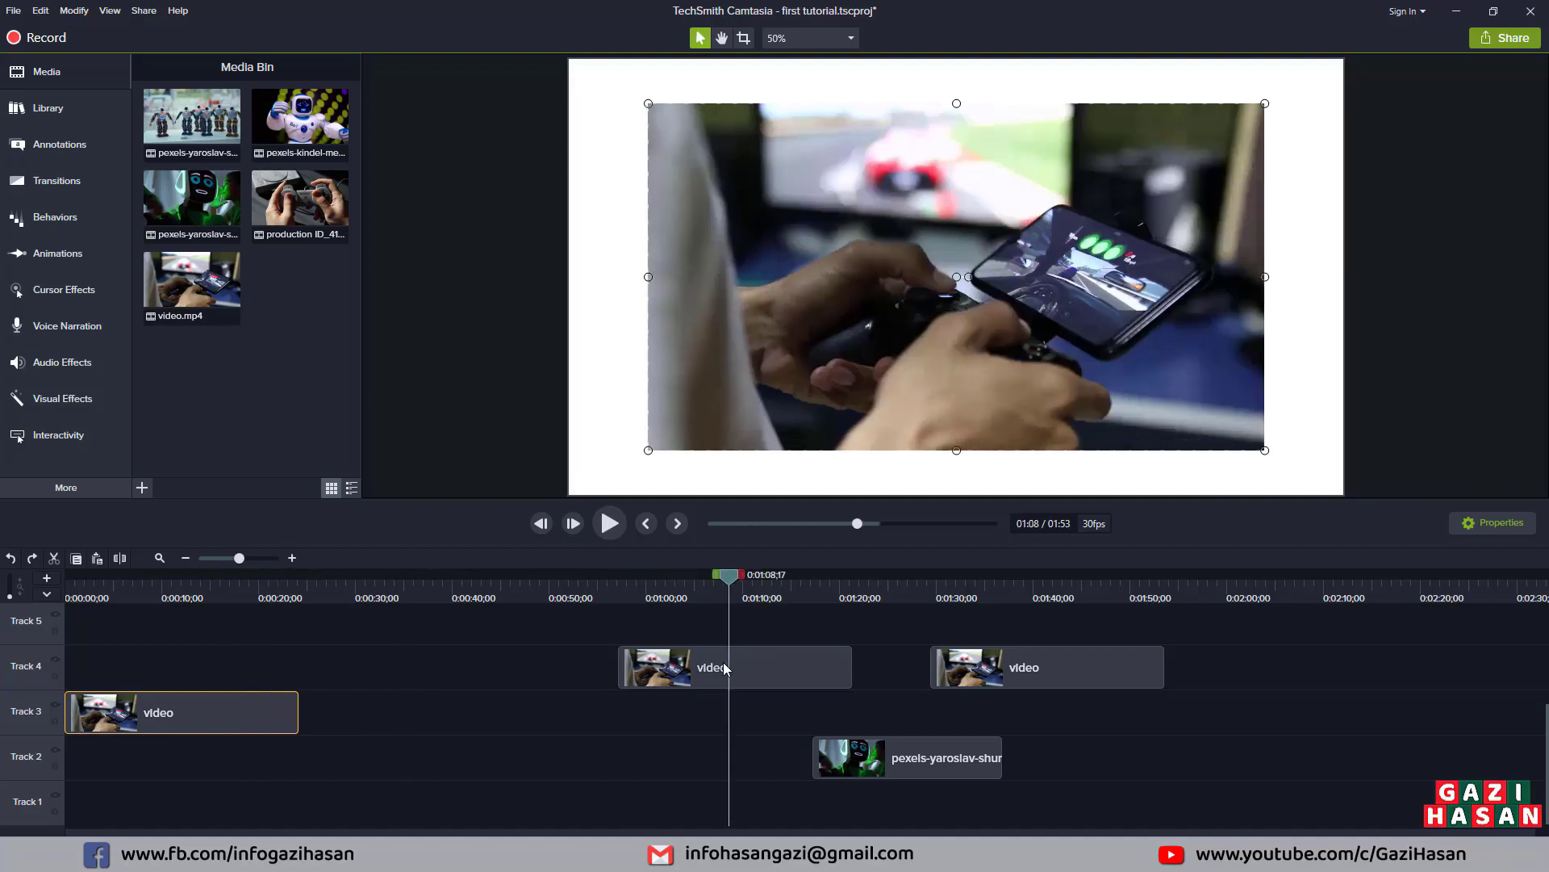
left_click(723, 662)
key("Delete")
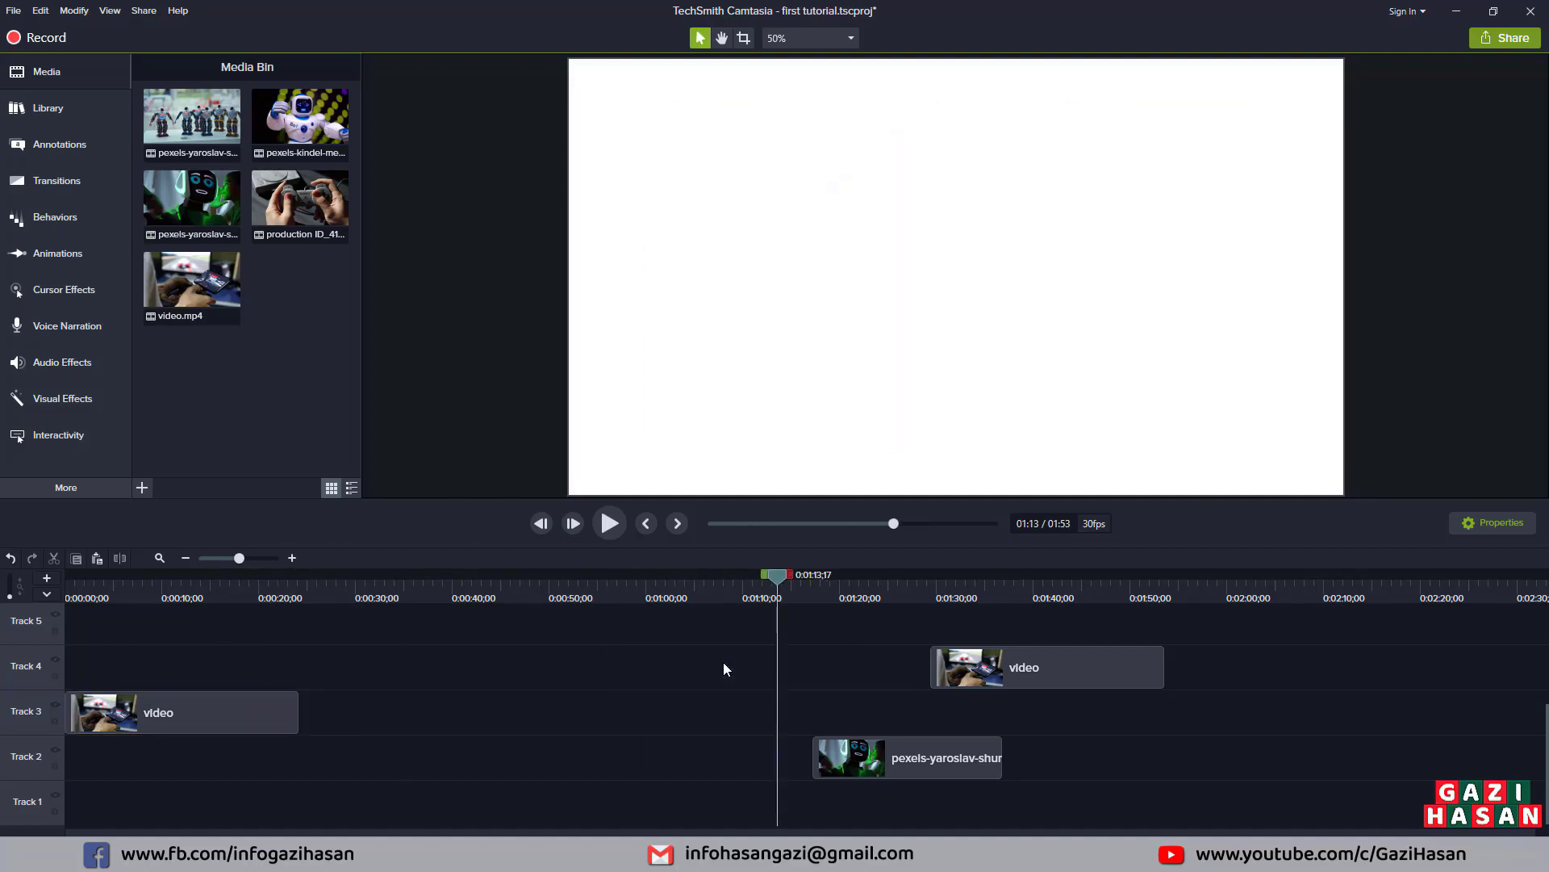
key("ctrl+z")
- Split the first video clip on Track 4 with the playhead at 0:00:59;24
left_click(41, 11)
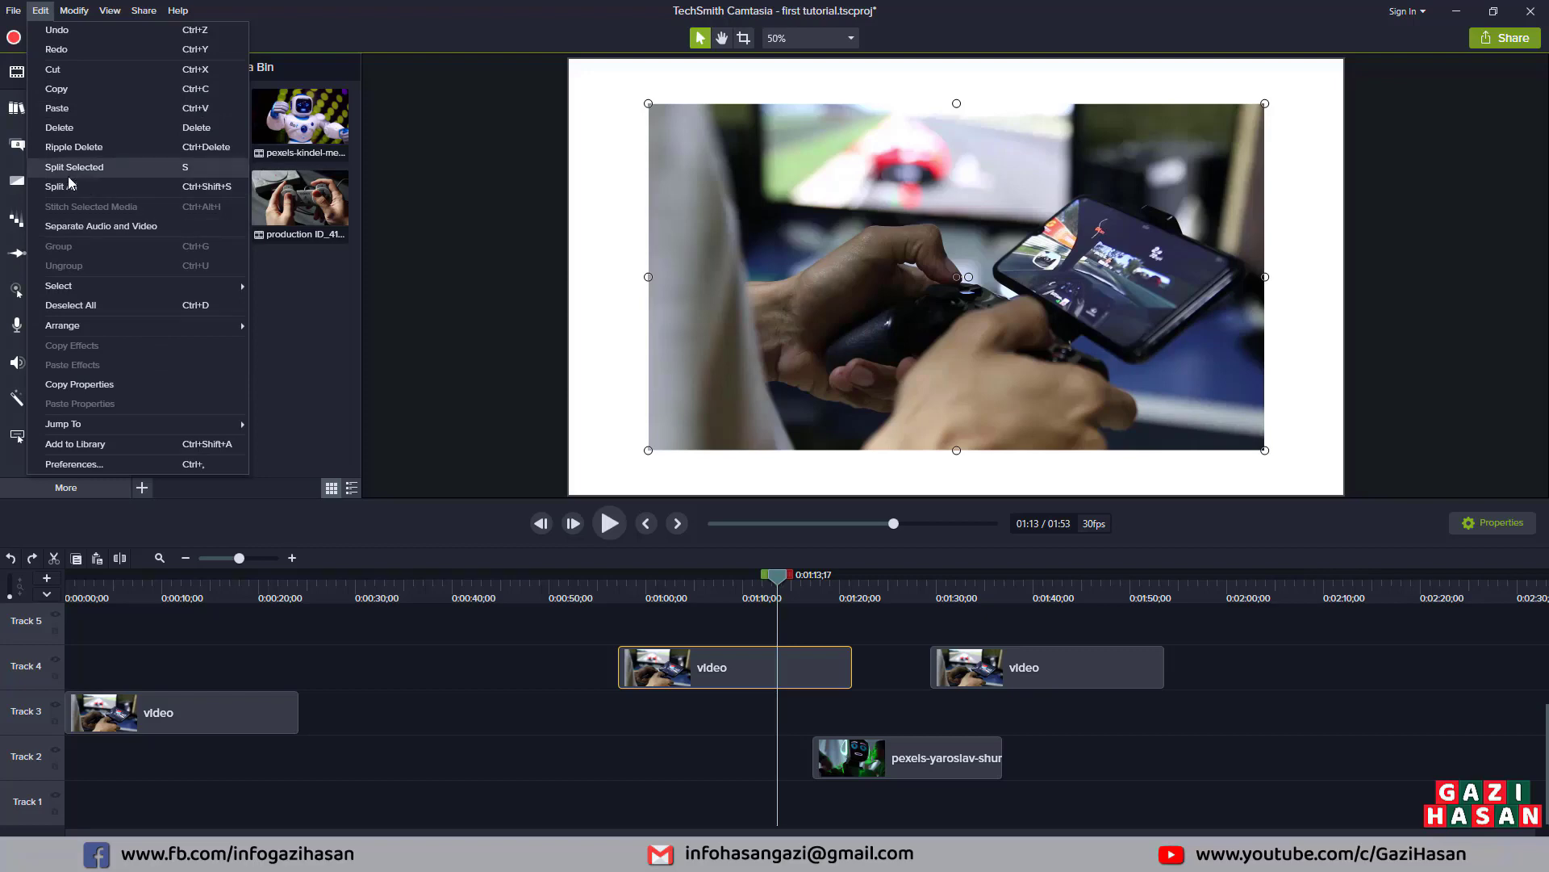
left_click(723, 718)
mouse_move(782, 578)
left_mouse_down()
mouse_move(714, 580)
mouse_move(753, 576)
left_mouse_up()
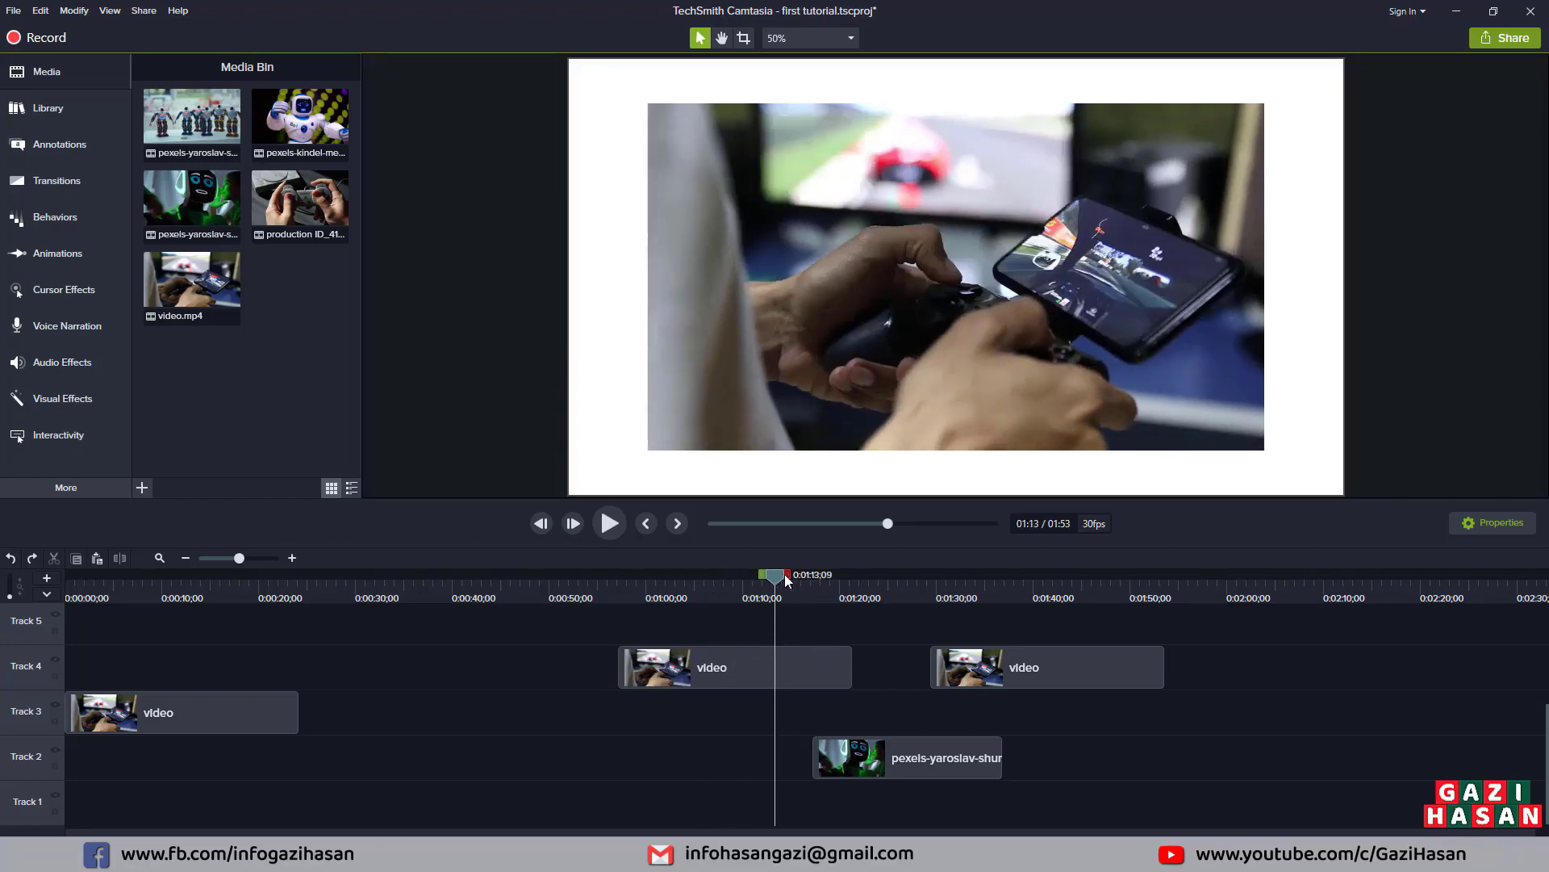
left_click(644, 578)
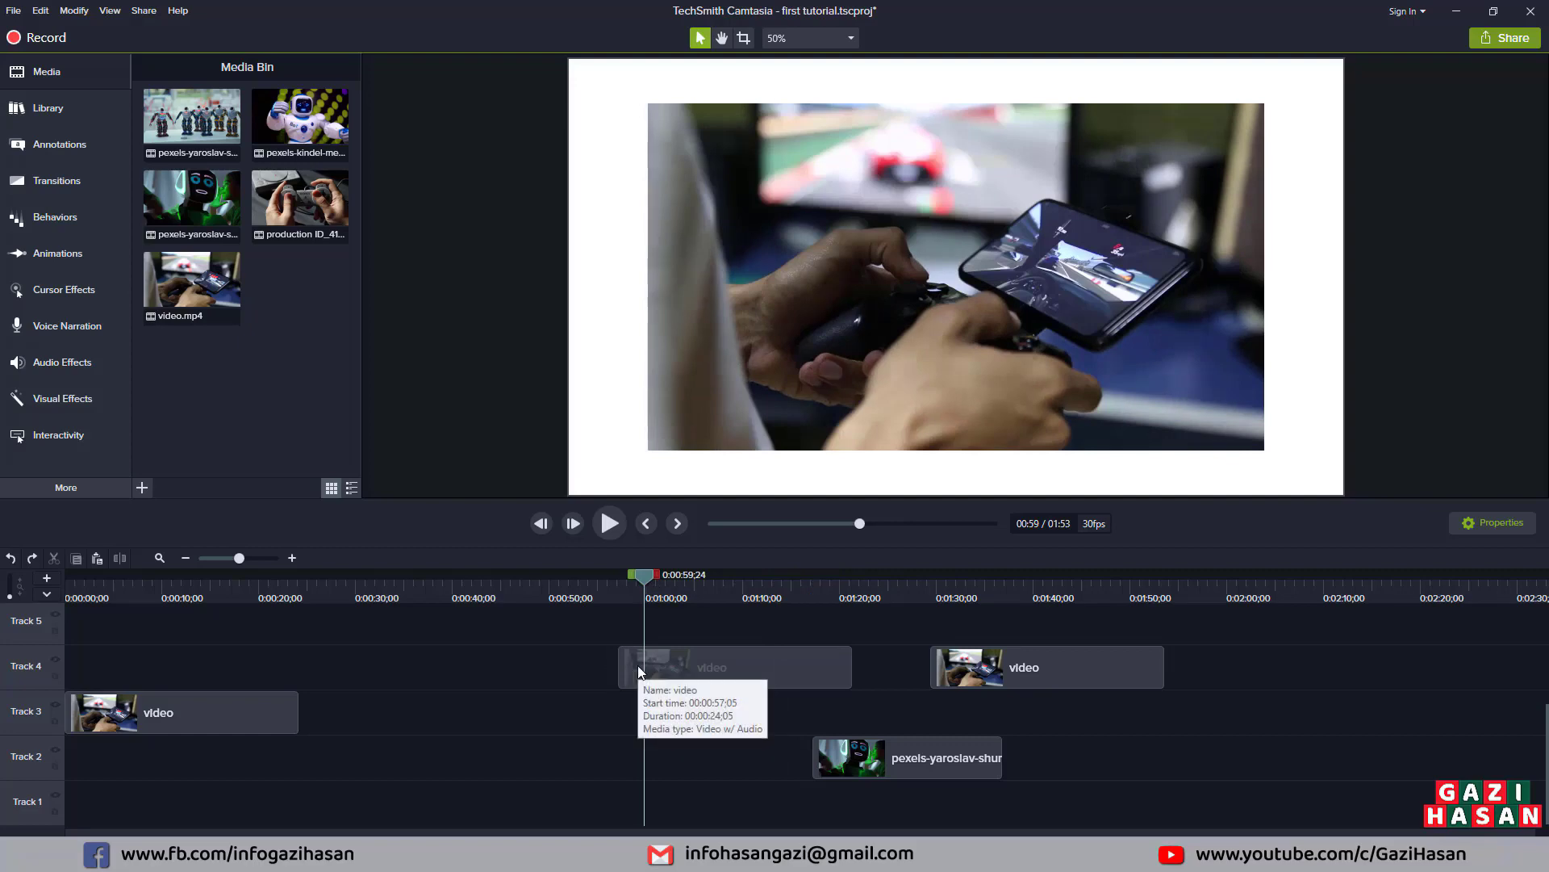
left_click(640, 671)
left_click(41, 10)
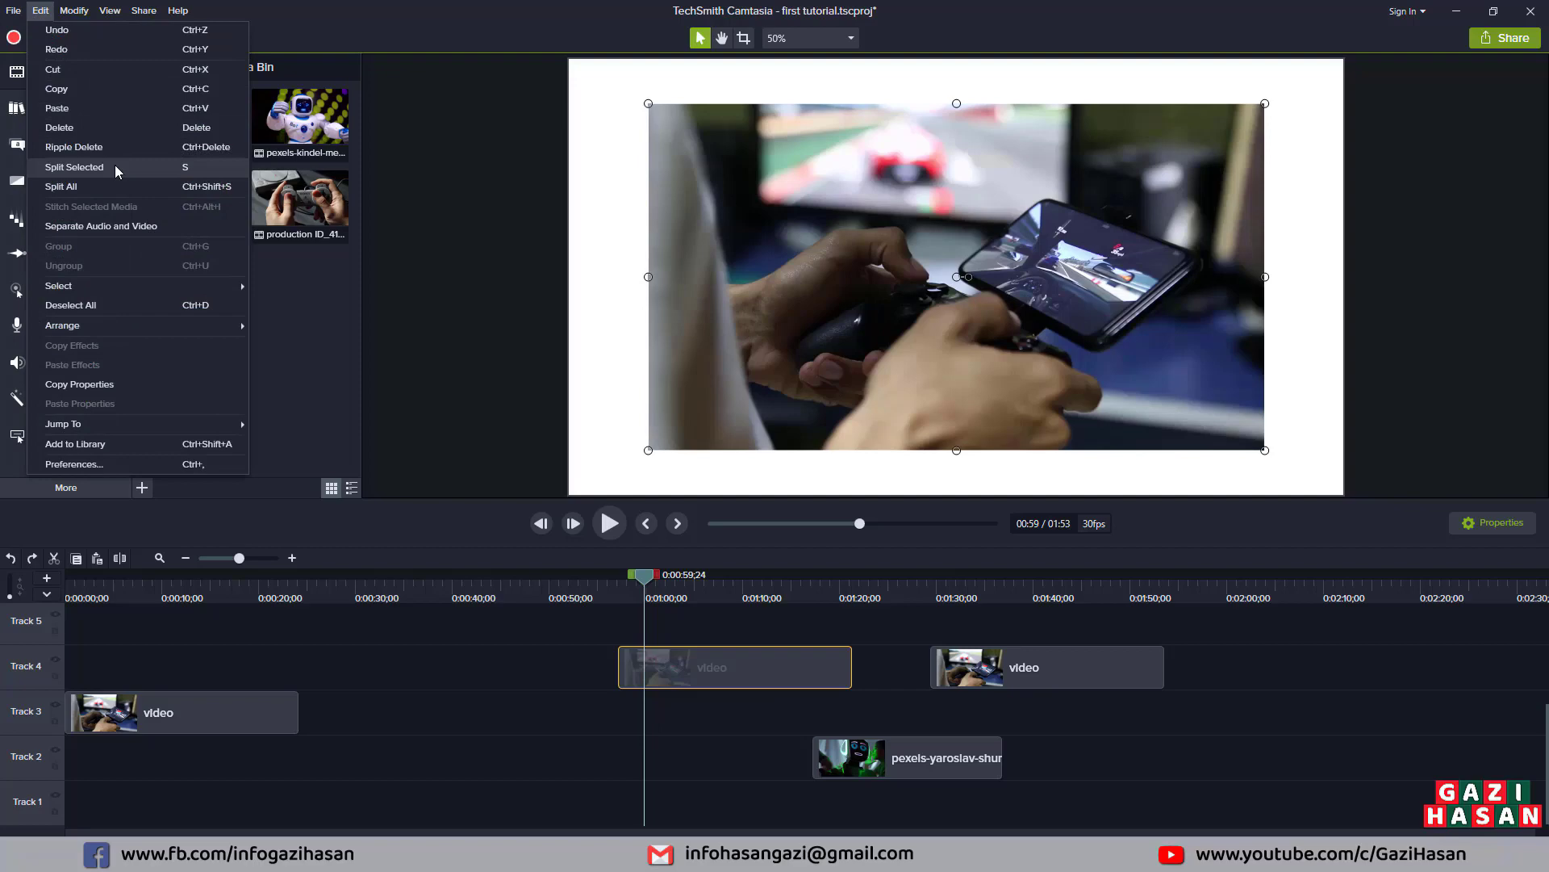
left_click(74, 167)
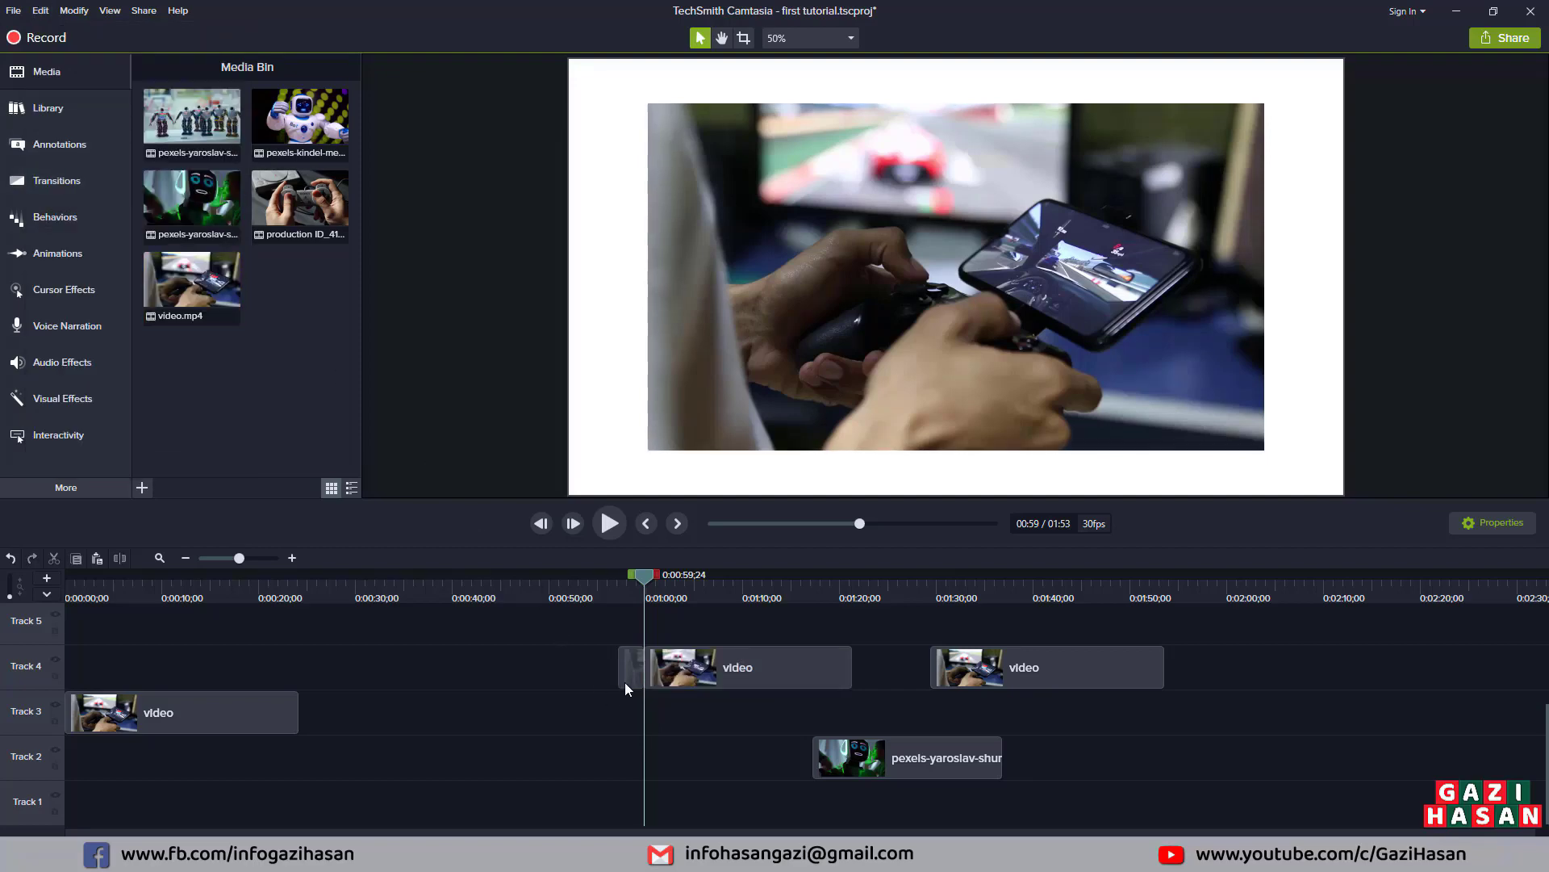
- Move the two split pieces on Track 4 earlier, leaving a gap between them, and split the longer piece at the playhead
left_click_drag(631, 670, 533, 670)
left_click_drag(708, 679, 671, 686)
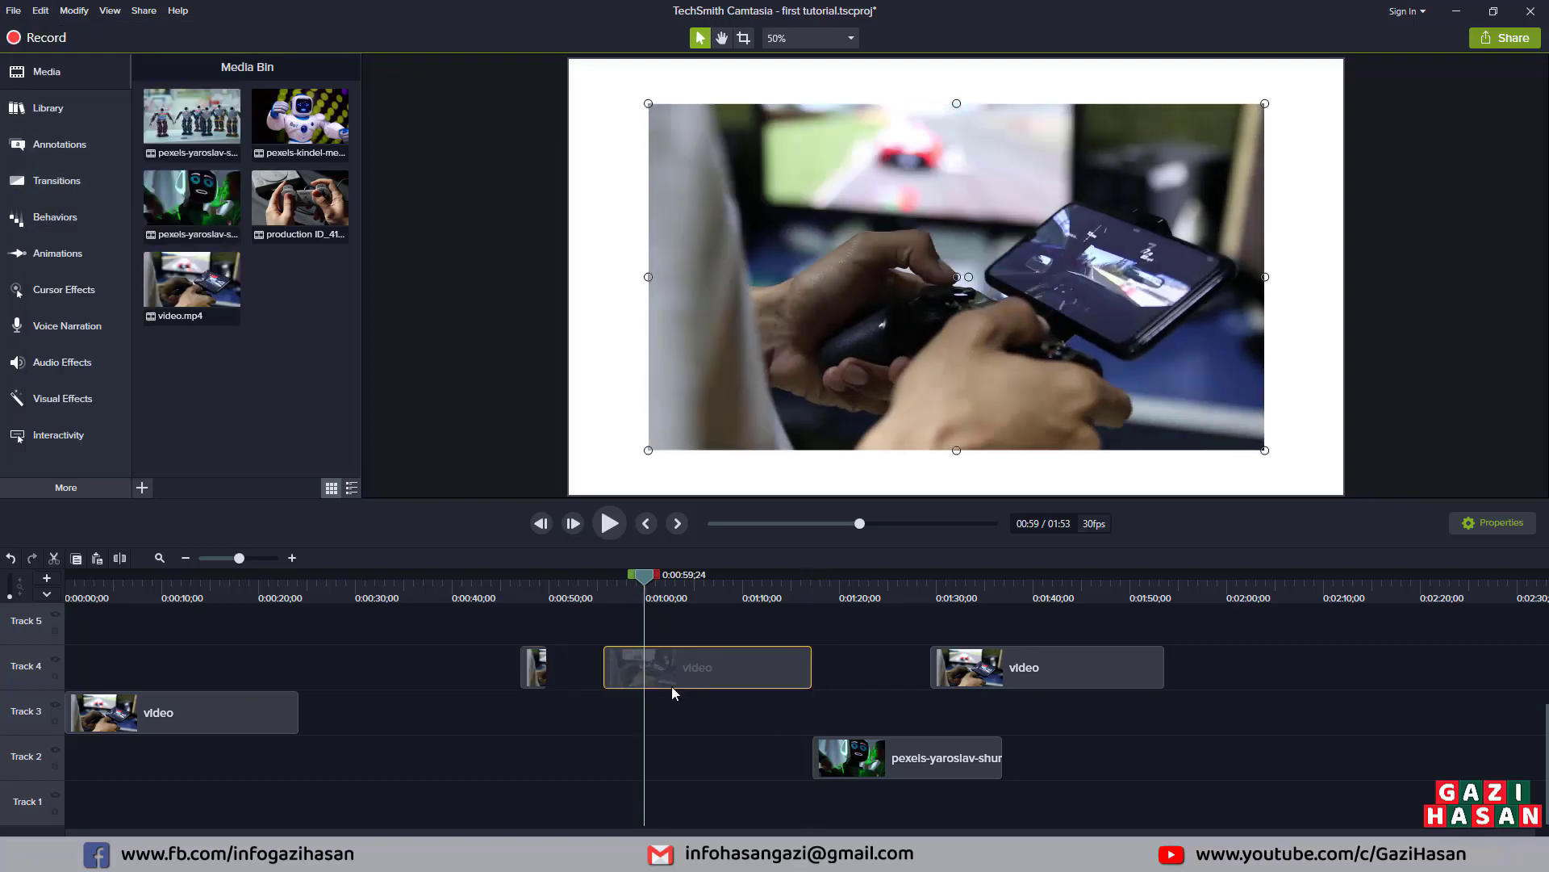
left_click(123, 560)
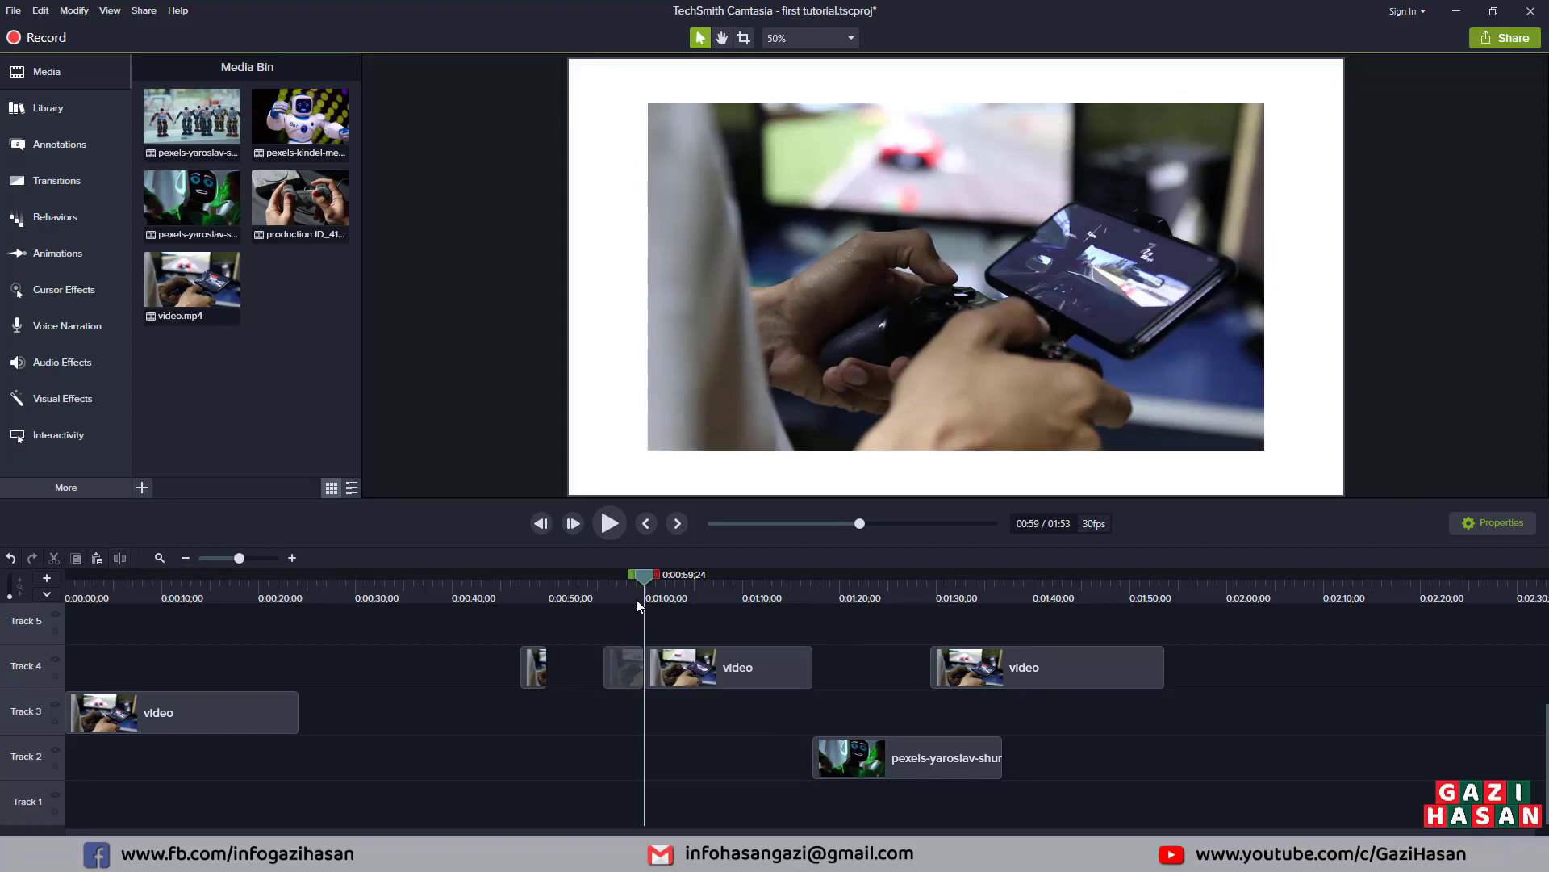
- Split the long middle piece of the video on Track 4 at 0:01:02;19 and advance the playhead to 0:01:04;09
left_click_drag(645, 579, 671, 576)
left_click(723, 676)
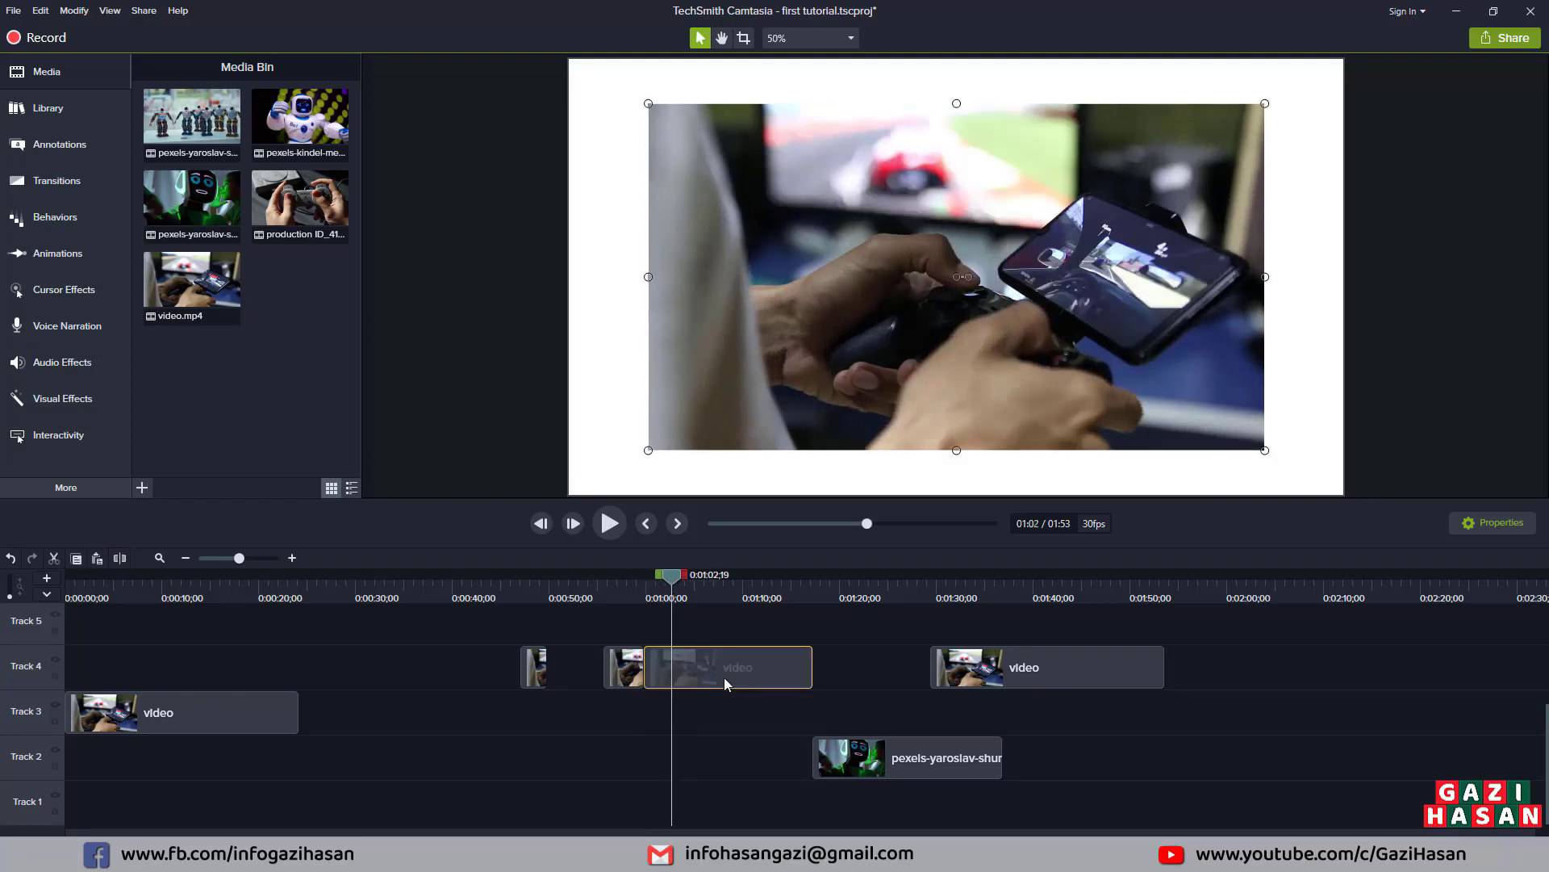
key("s")
key("space")
key("space")
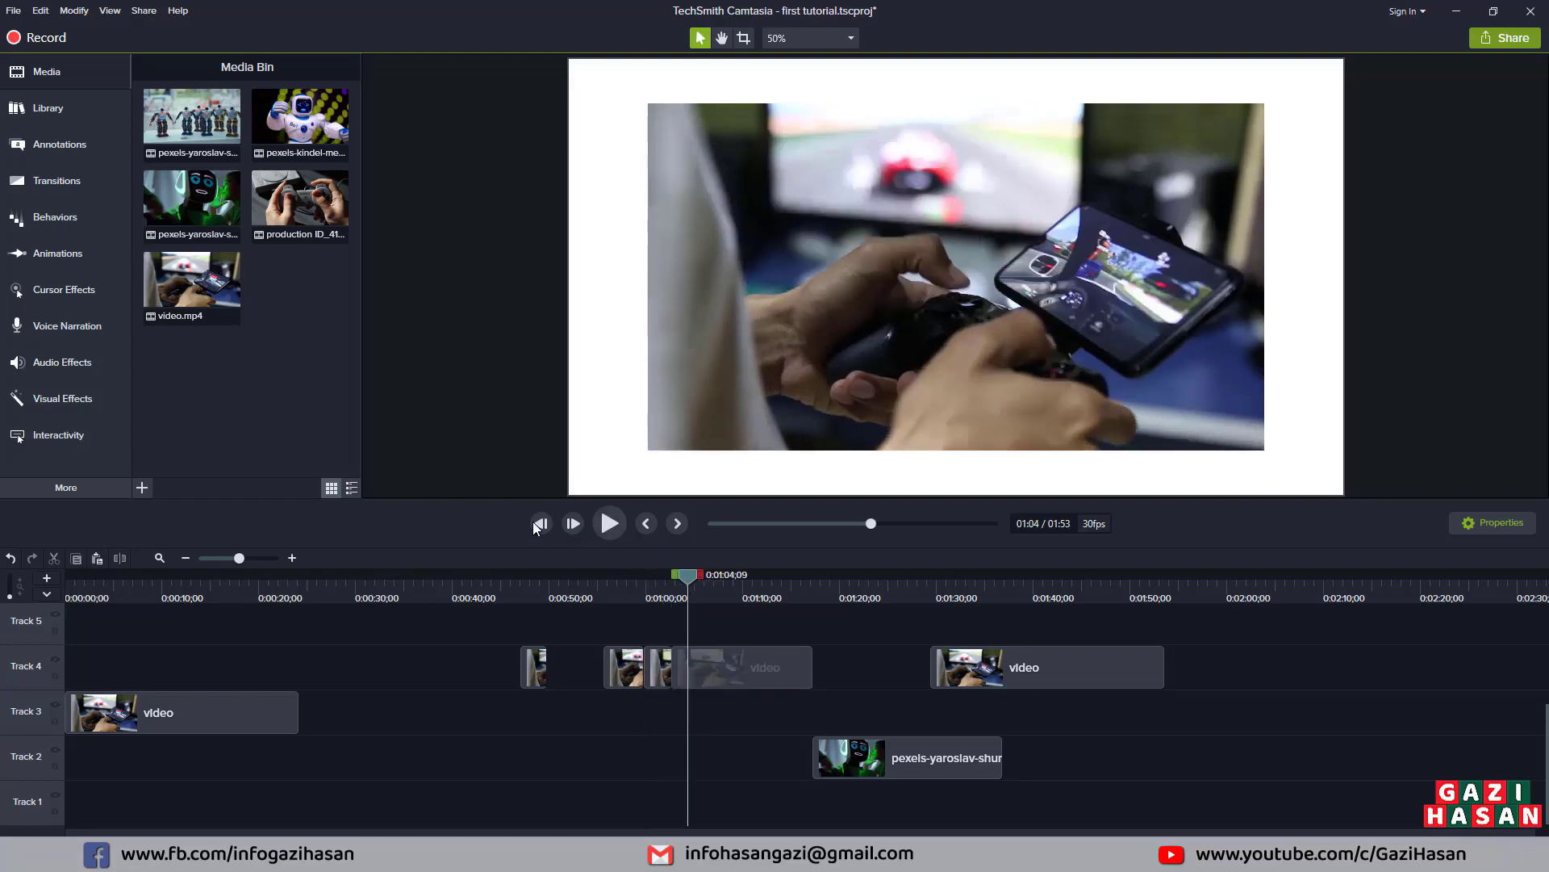
- Change the hotkey for Split to E in the preferences
left_click(728, 657)
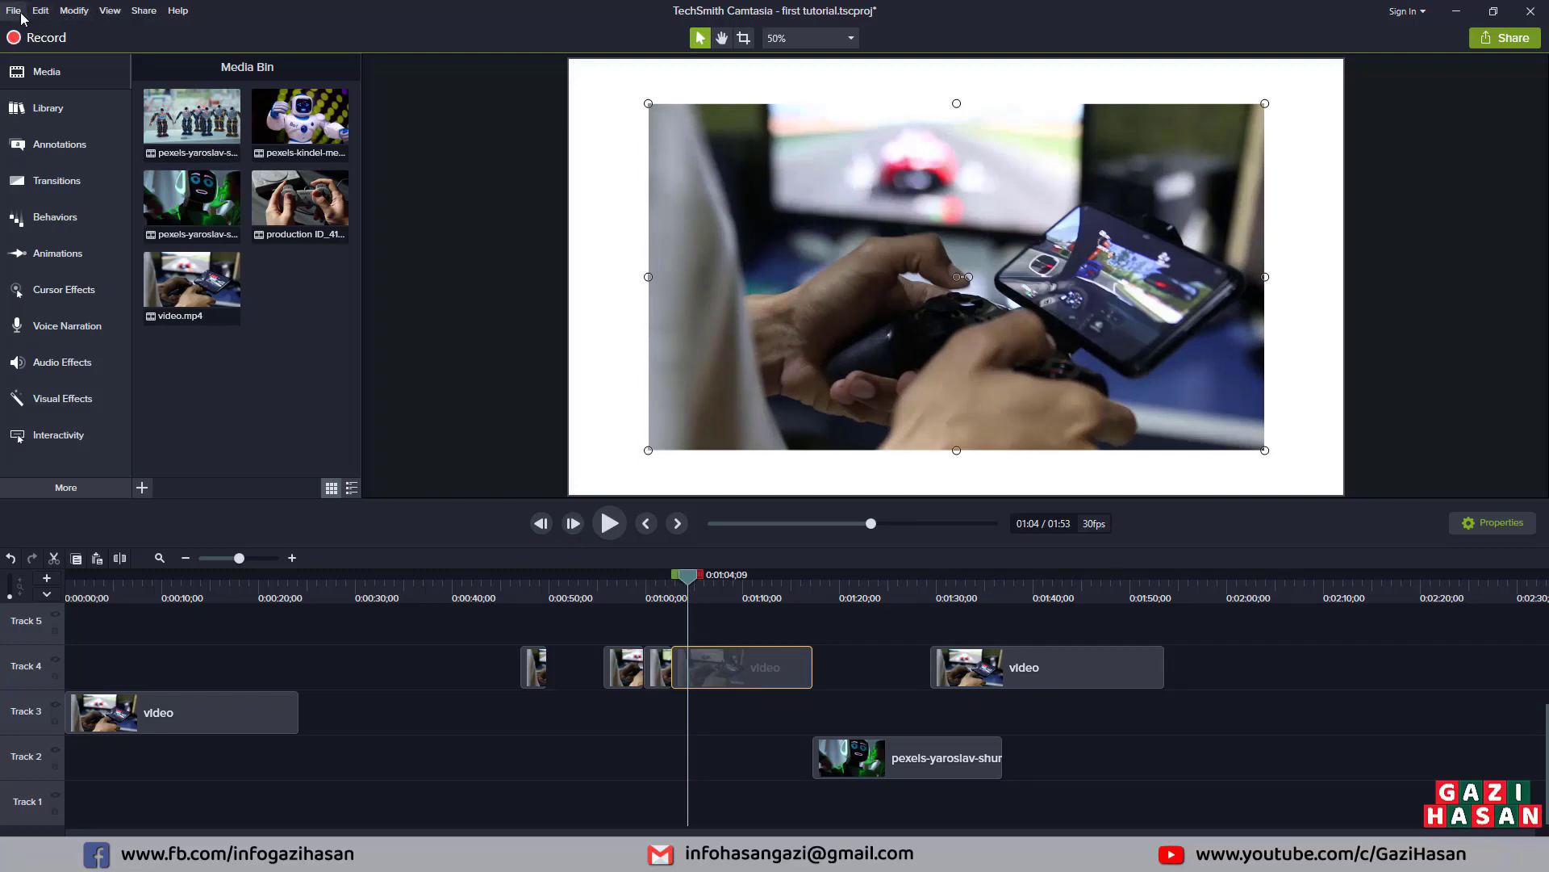
left_click(72, 12)
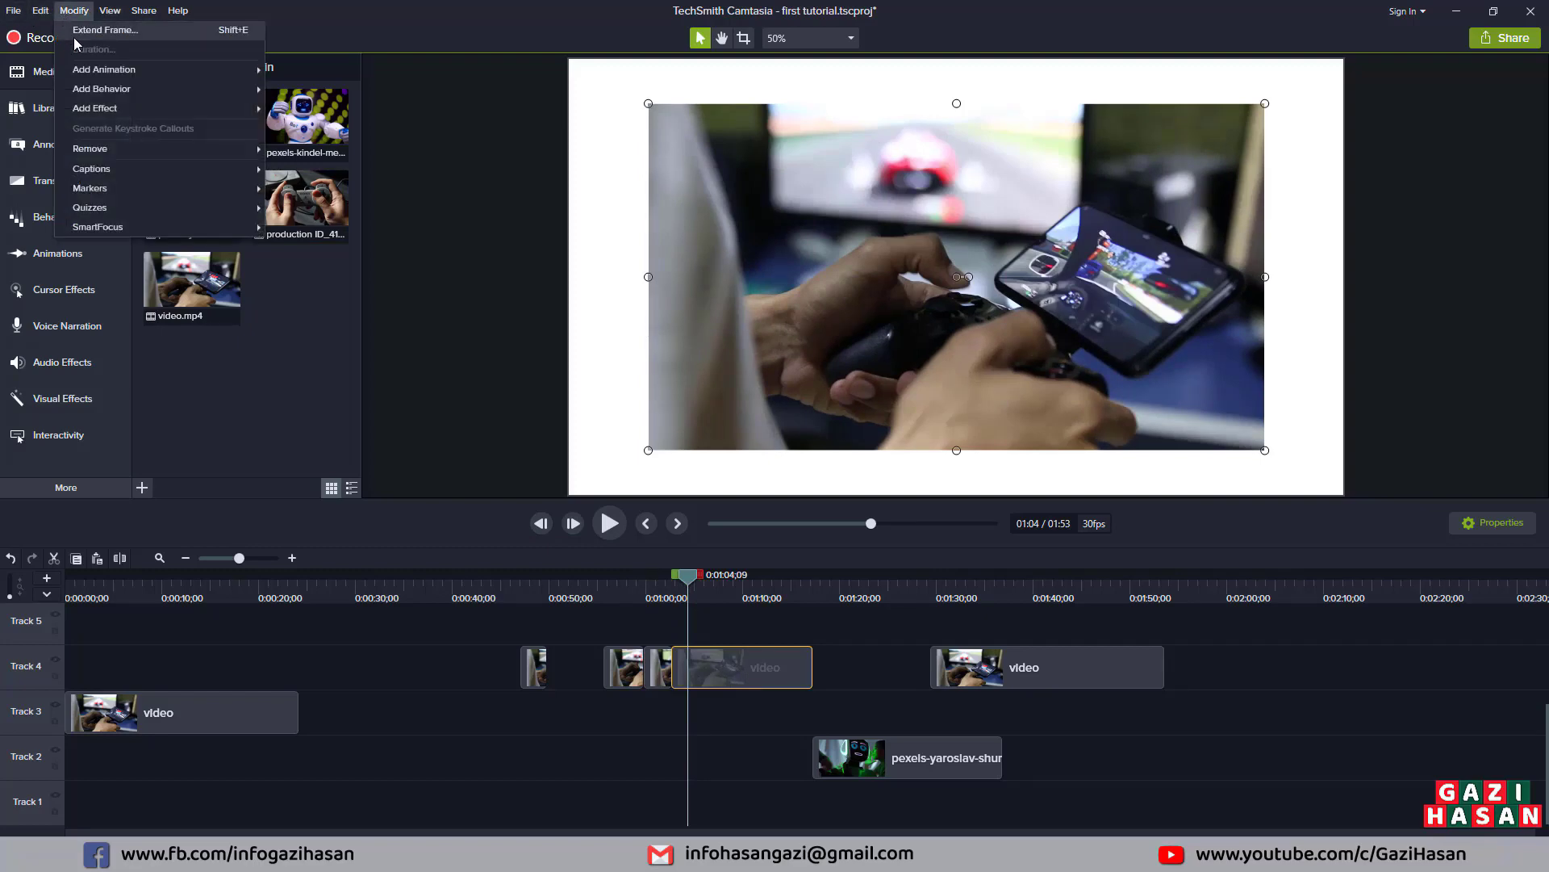
mouse_move(46, 17)
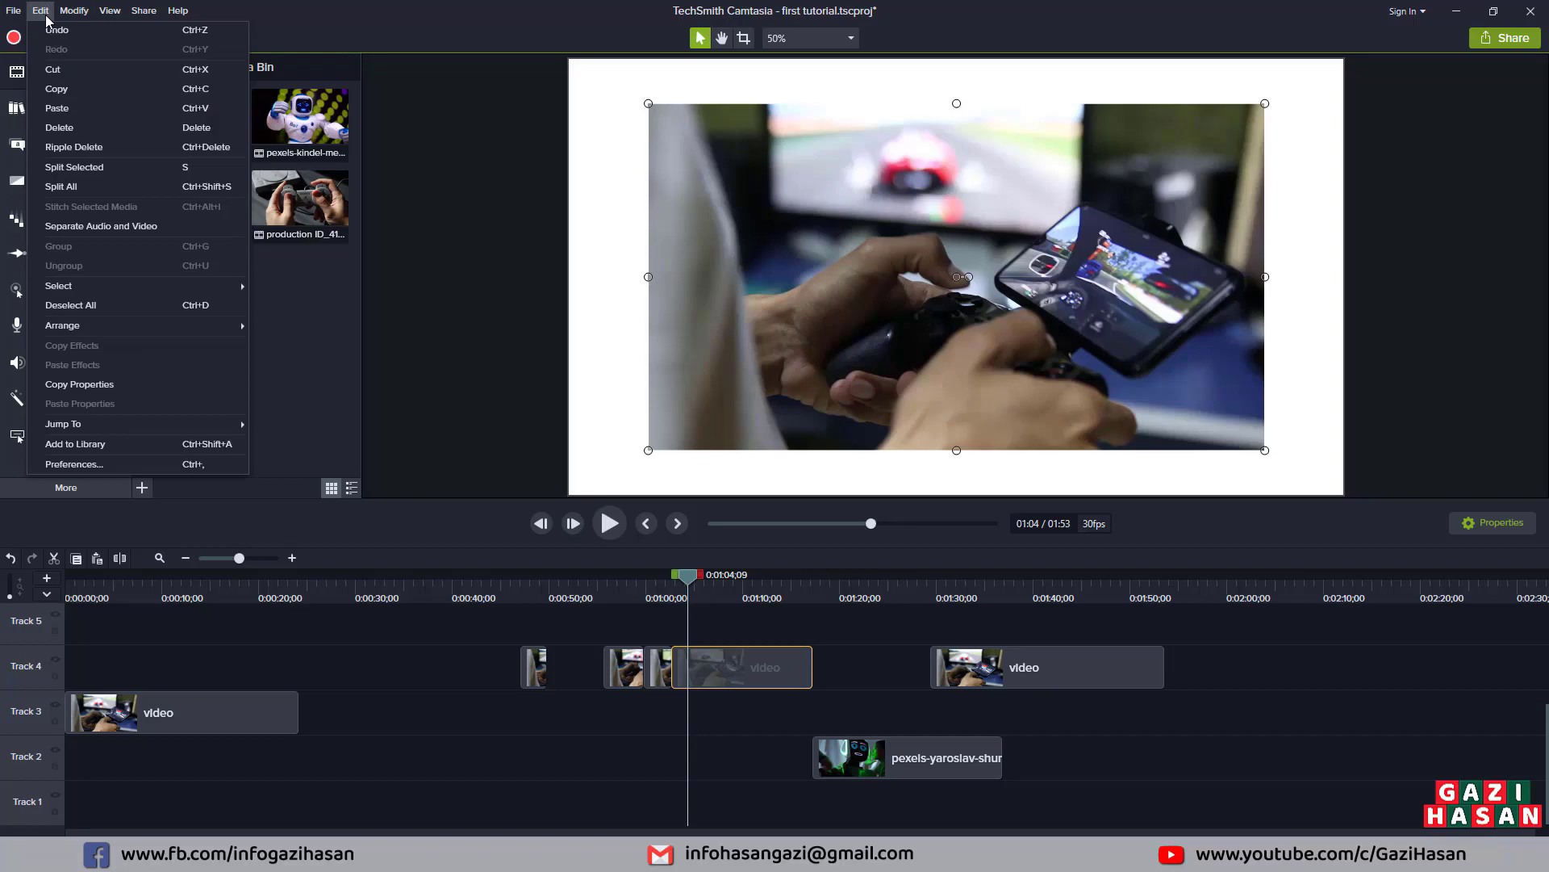
left_click(118, 465)
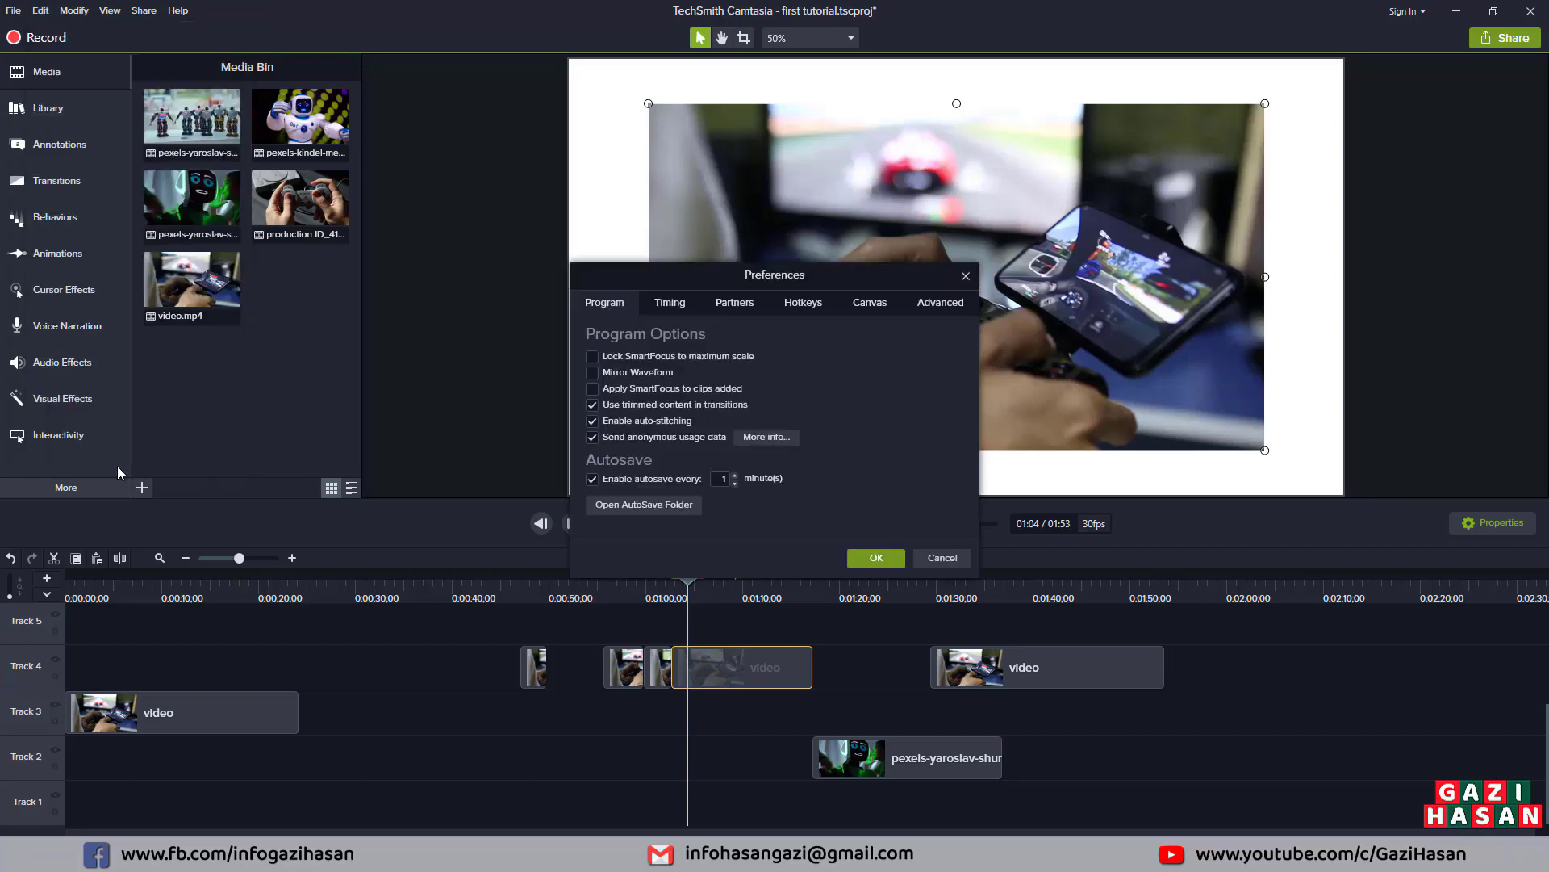
left_click(806, 302)
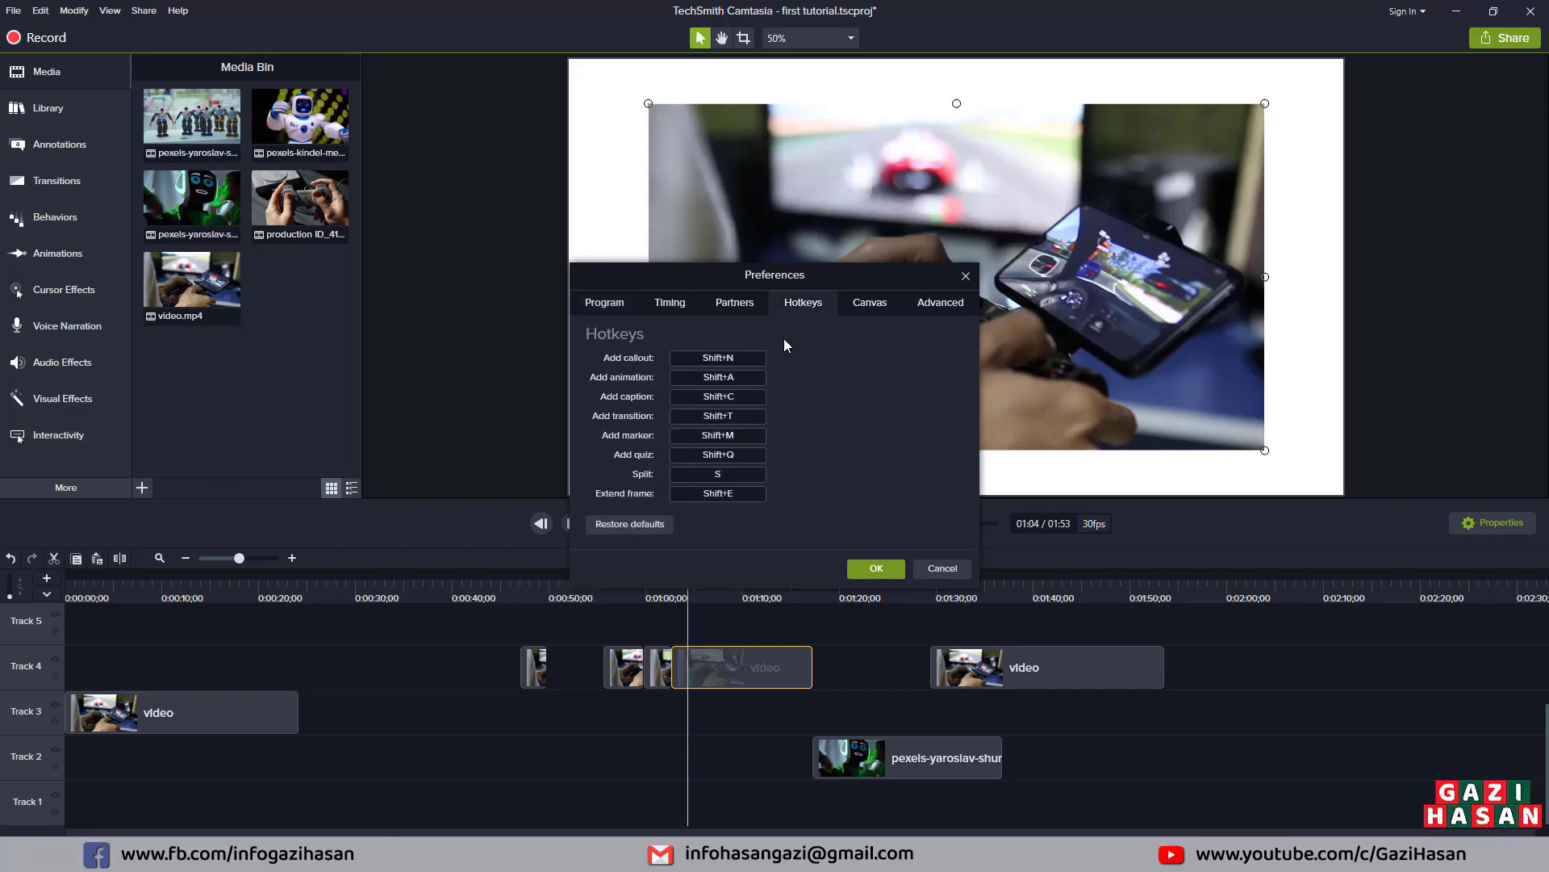
left_click(730, 475)
key("e")
left_click(877, 568)
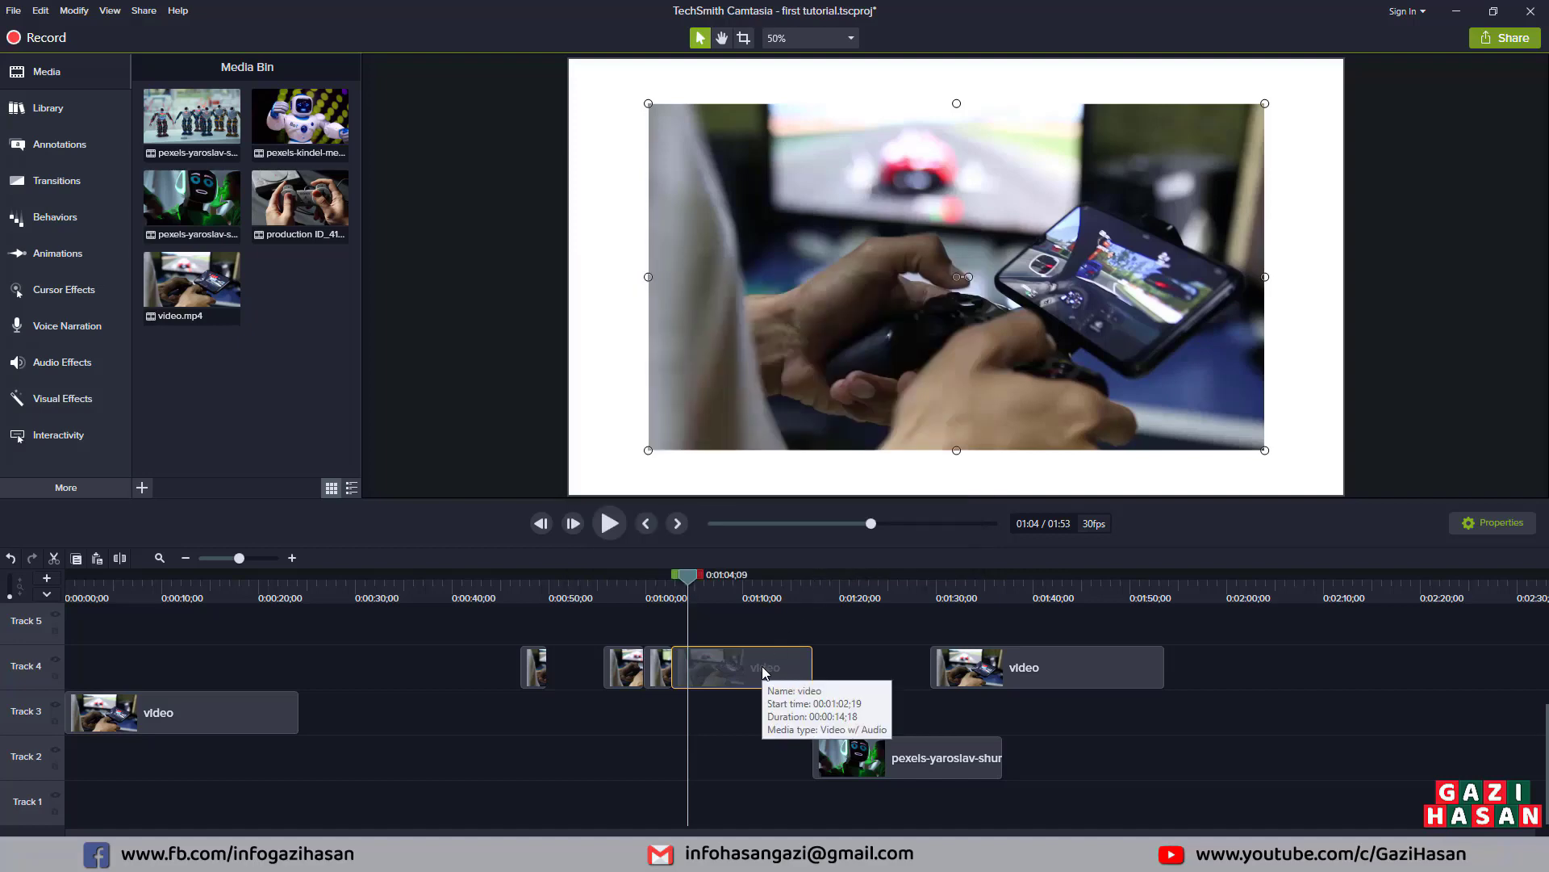
- Split the selected video piece on Track 4 at 0:01:04;09 and move the playhead to 0:01:06;17
key("e")
left_click_drag(780, 674, 732, 668)
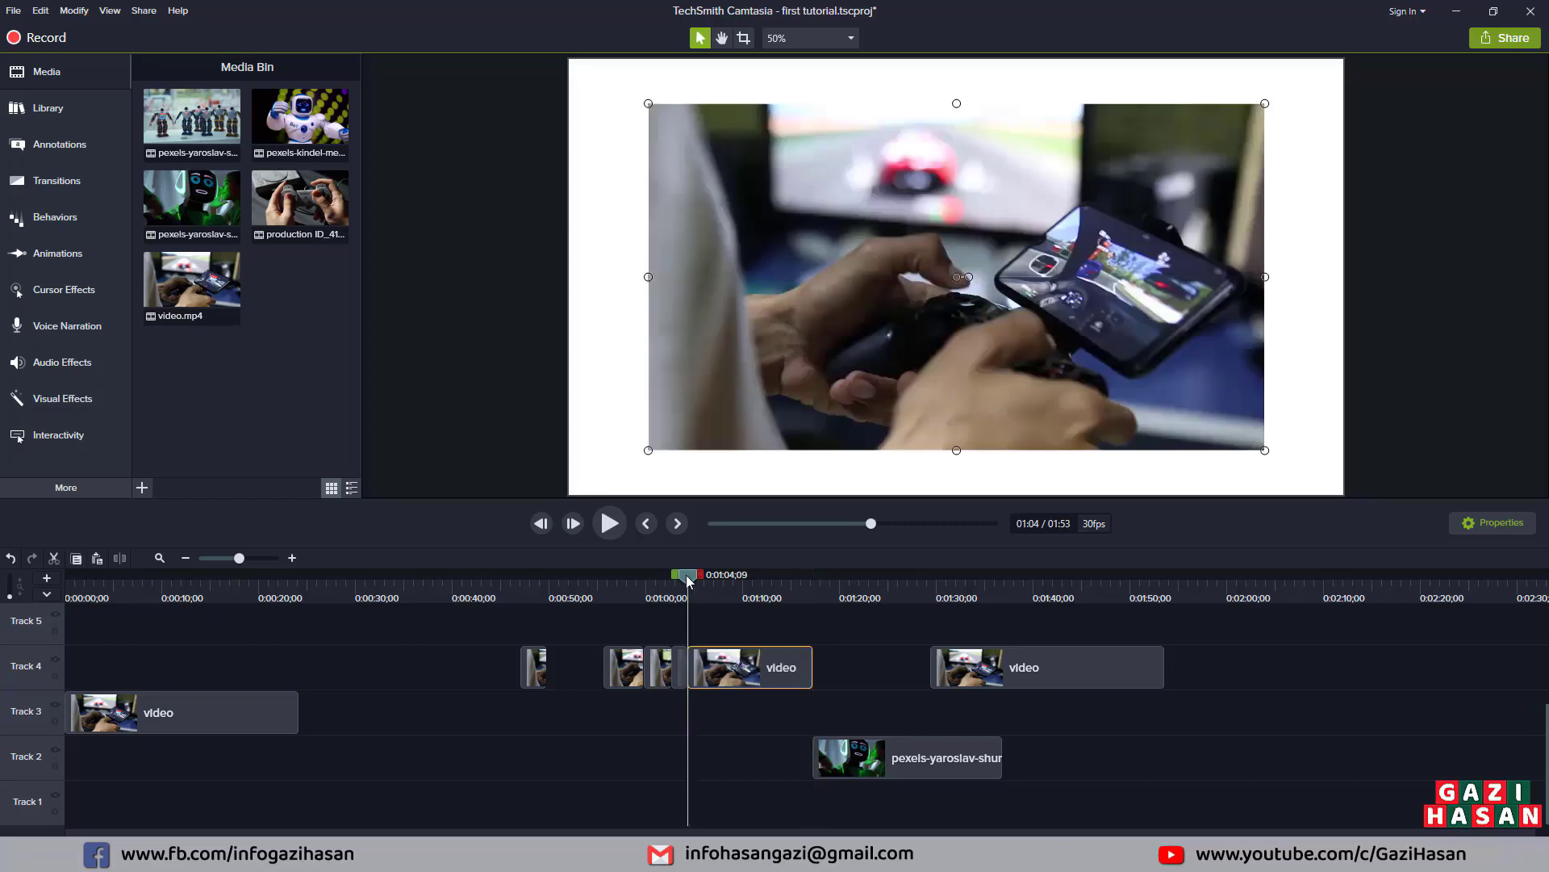
left_click_drag(689, 579, 709, 579)
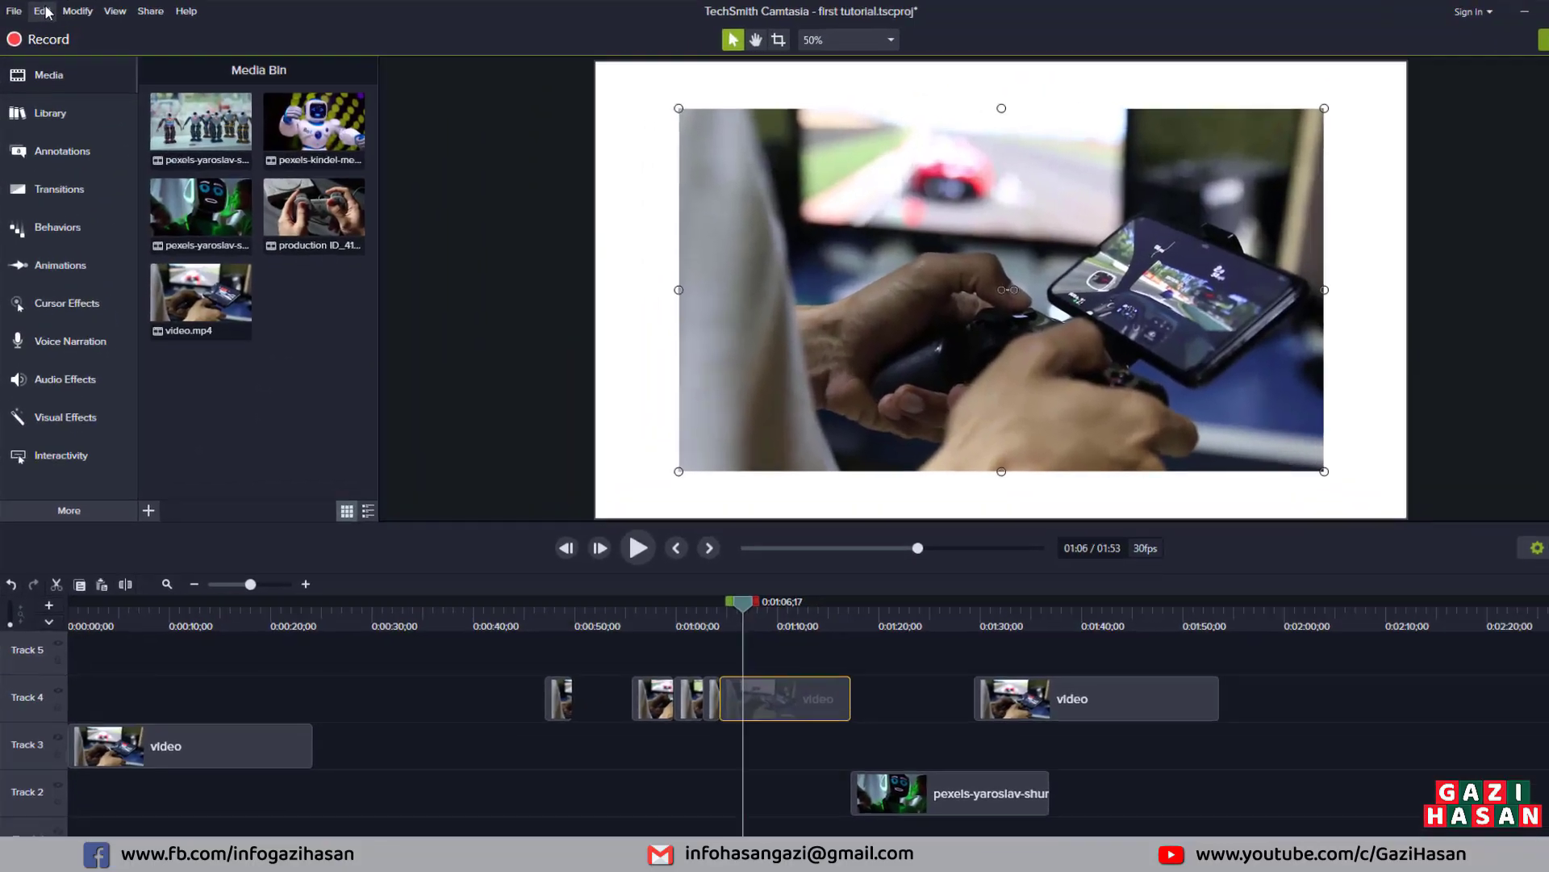
- Set the hotkey for Split back to S in the preferences
left_click(71, 11)
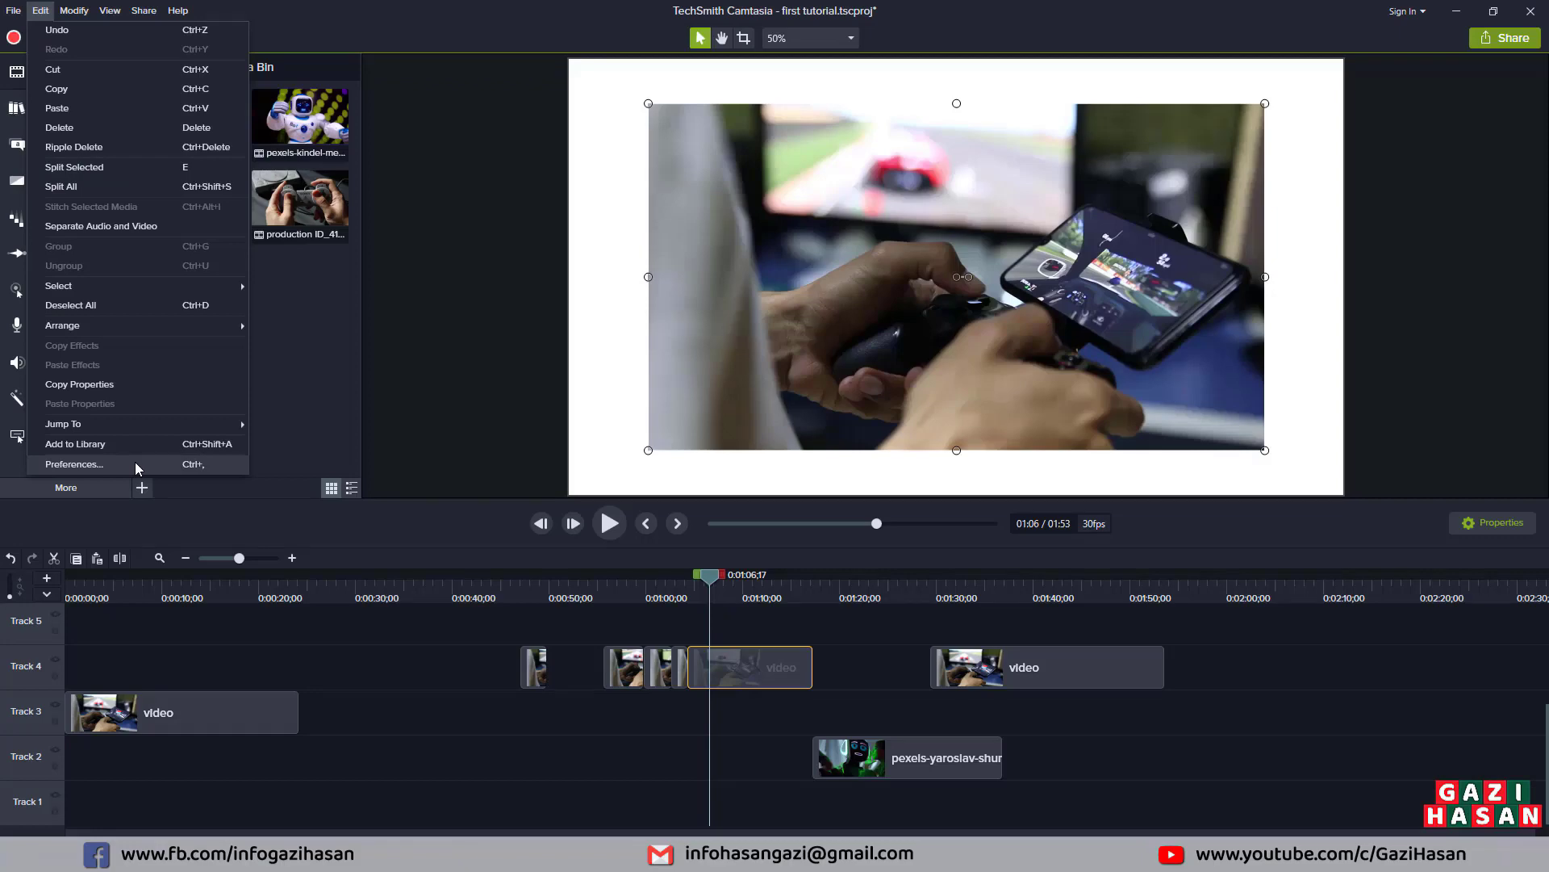
left_click(134, 464)
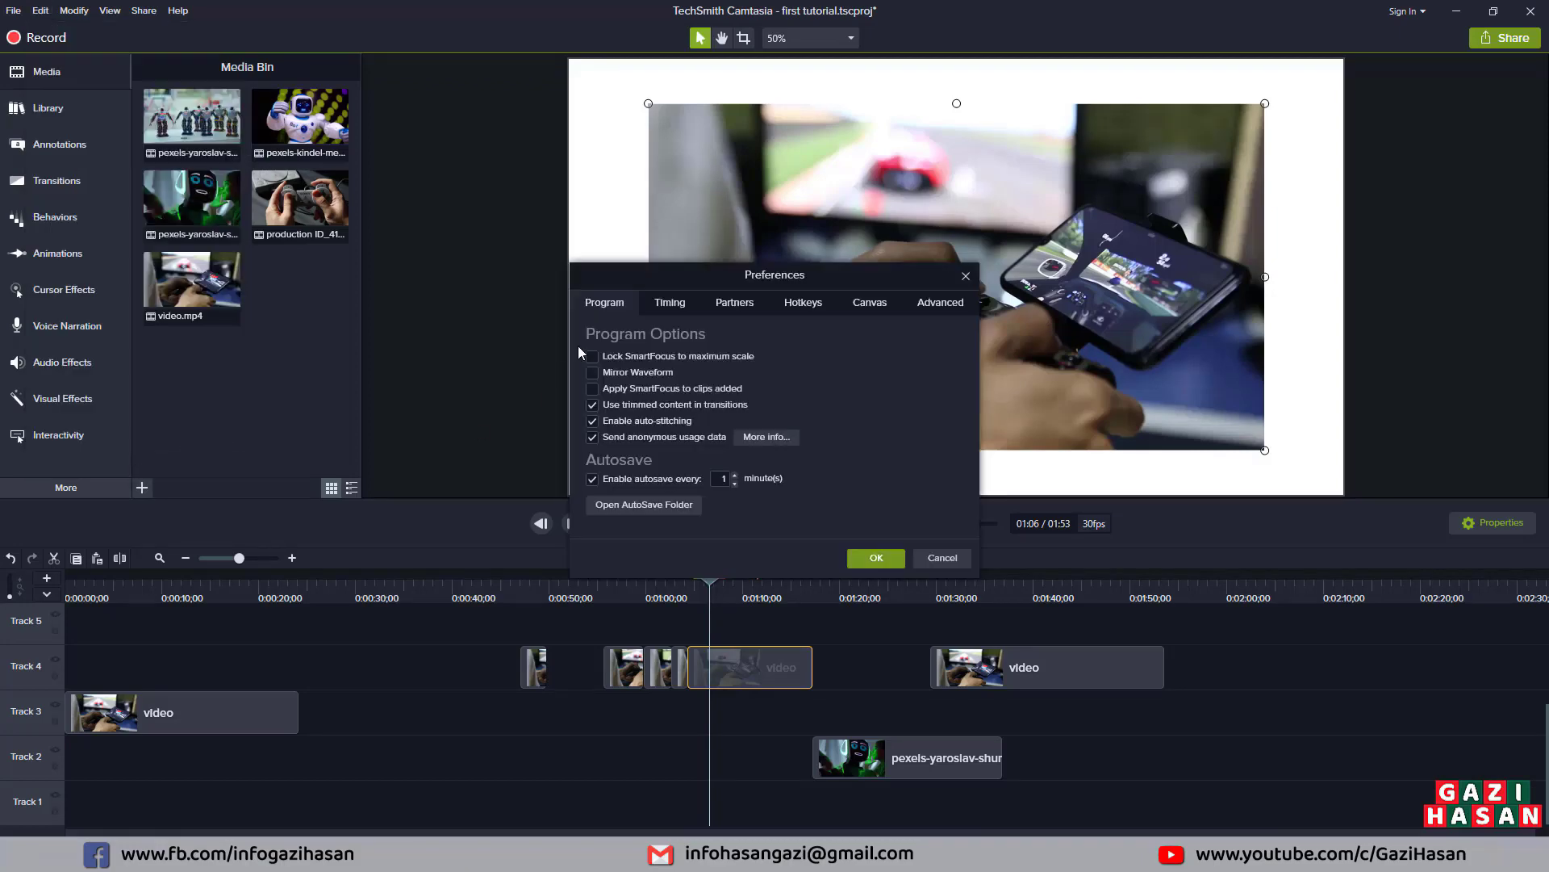
left_click(799, 303)
left_click(725, 476)
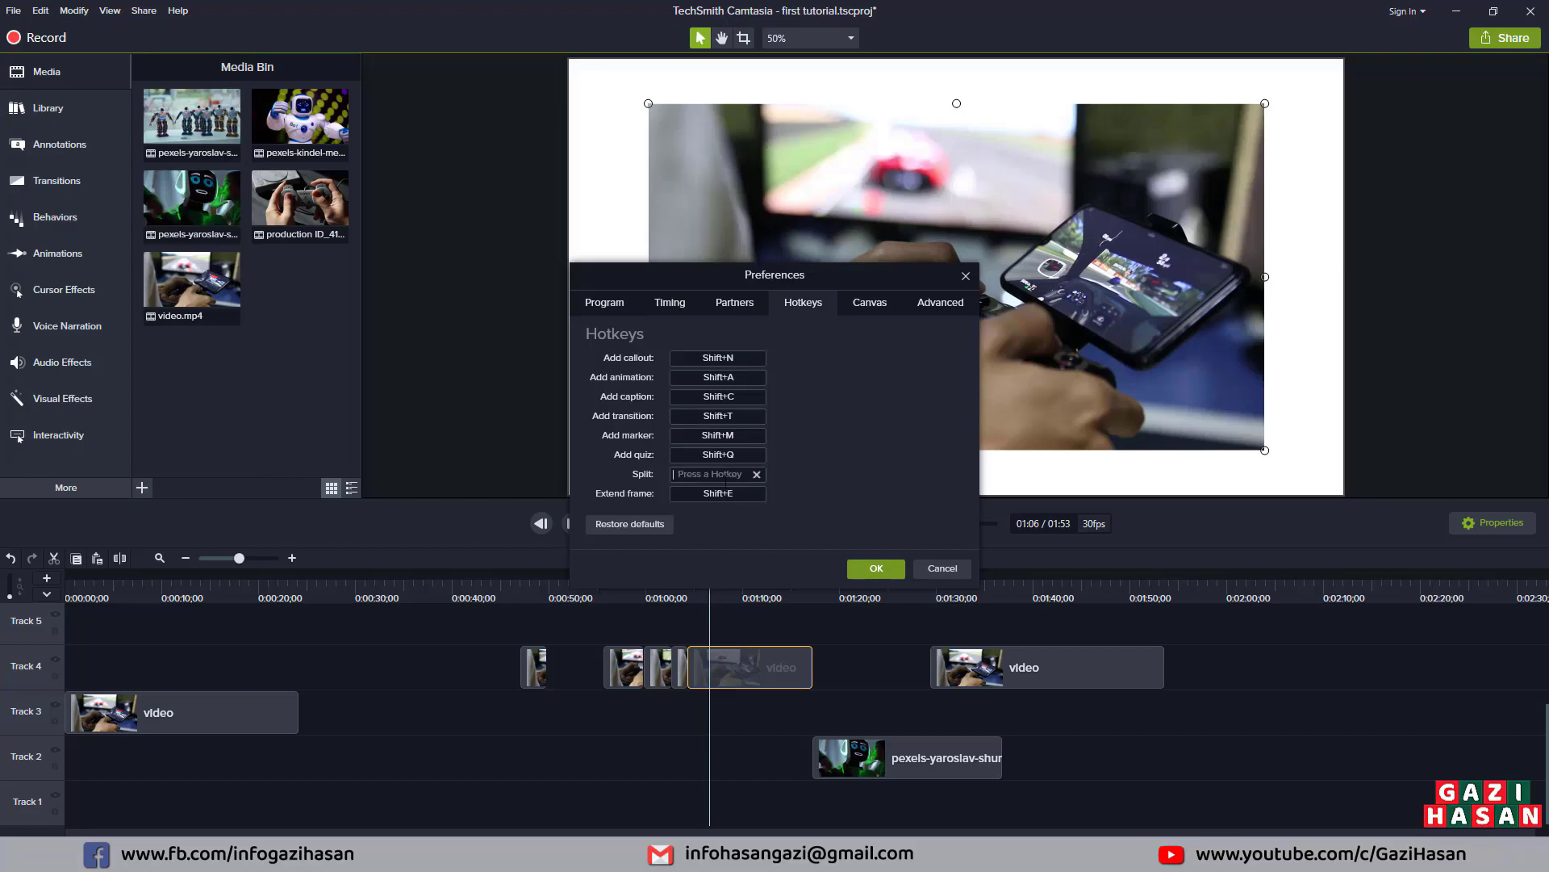
key("s")
left_click(873, 569)
- Delete all video clips and pieces on Track 4 and move the pexels-yaroslav clip from Track 2 to Track 3, directly after the video clip
key("Delete")
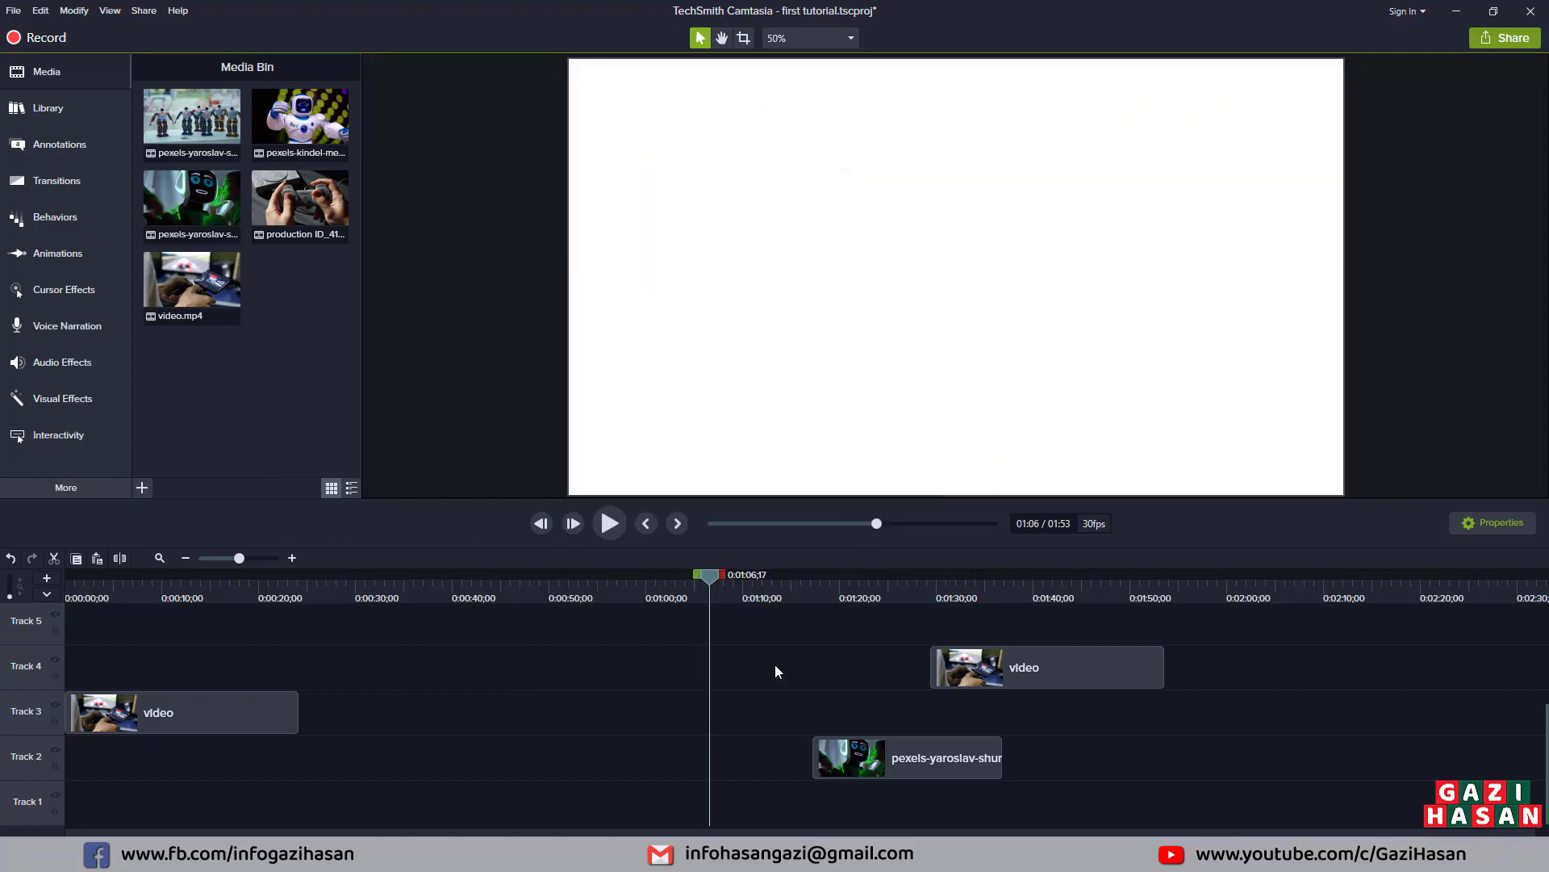
left_click_drag(908, 771, 423, 697)
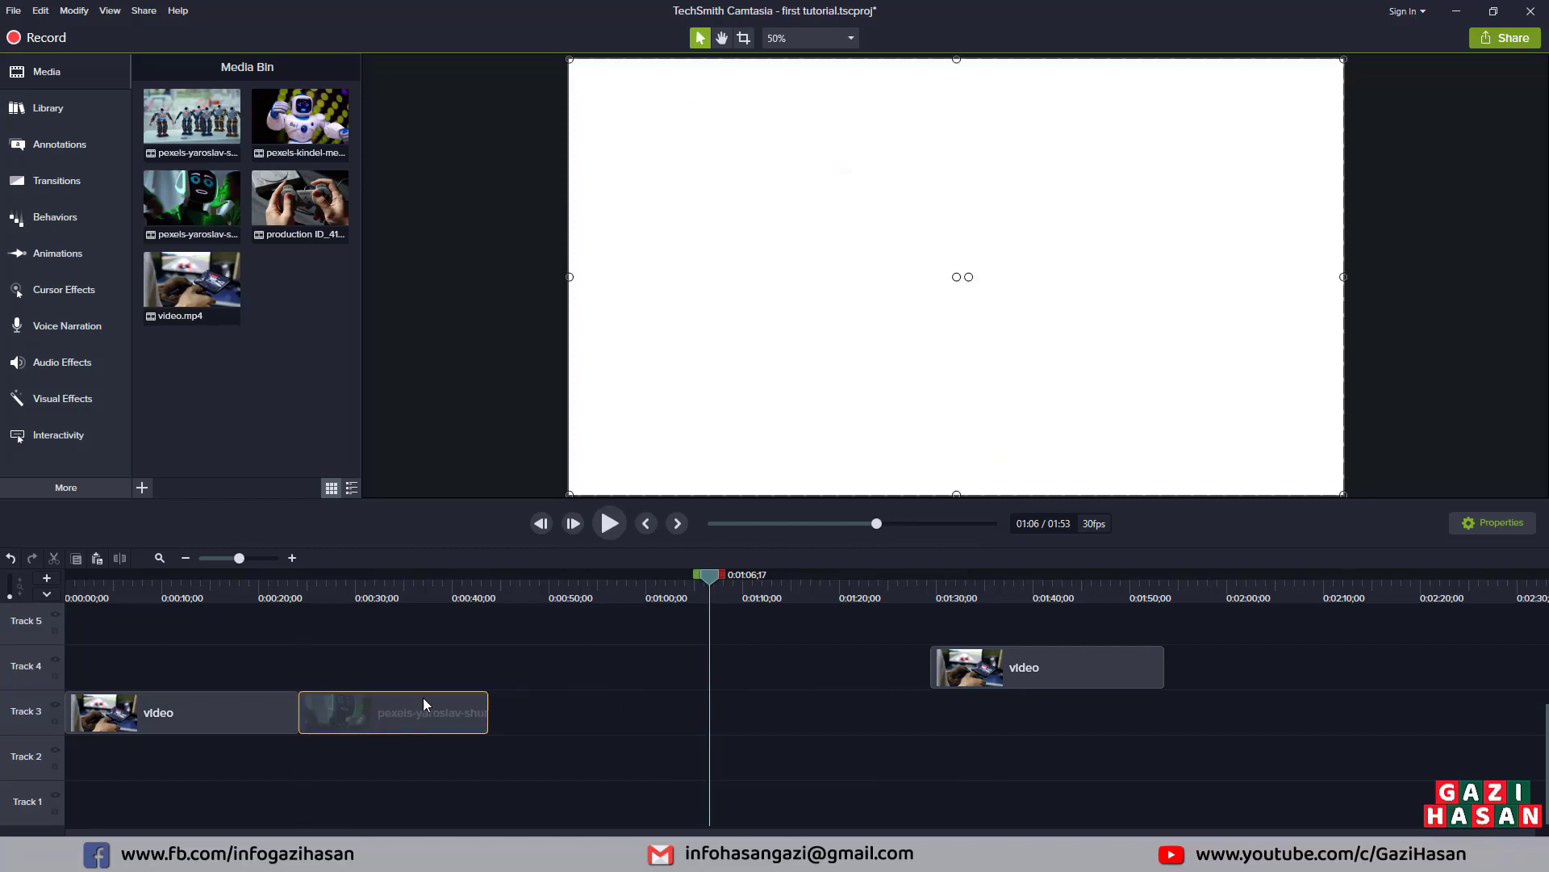
left_click(1068, 670)
key("Delete")
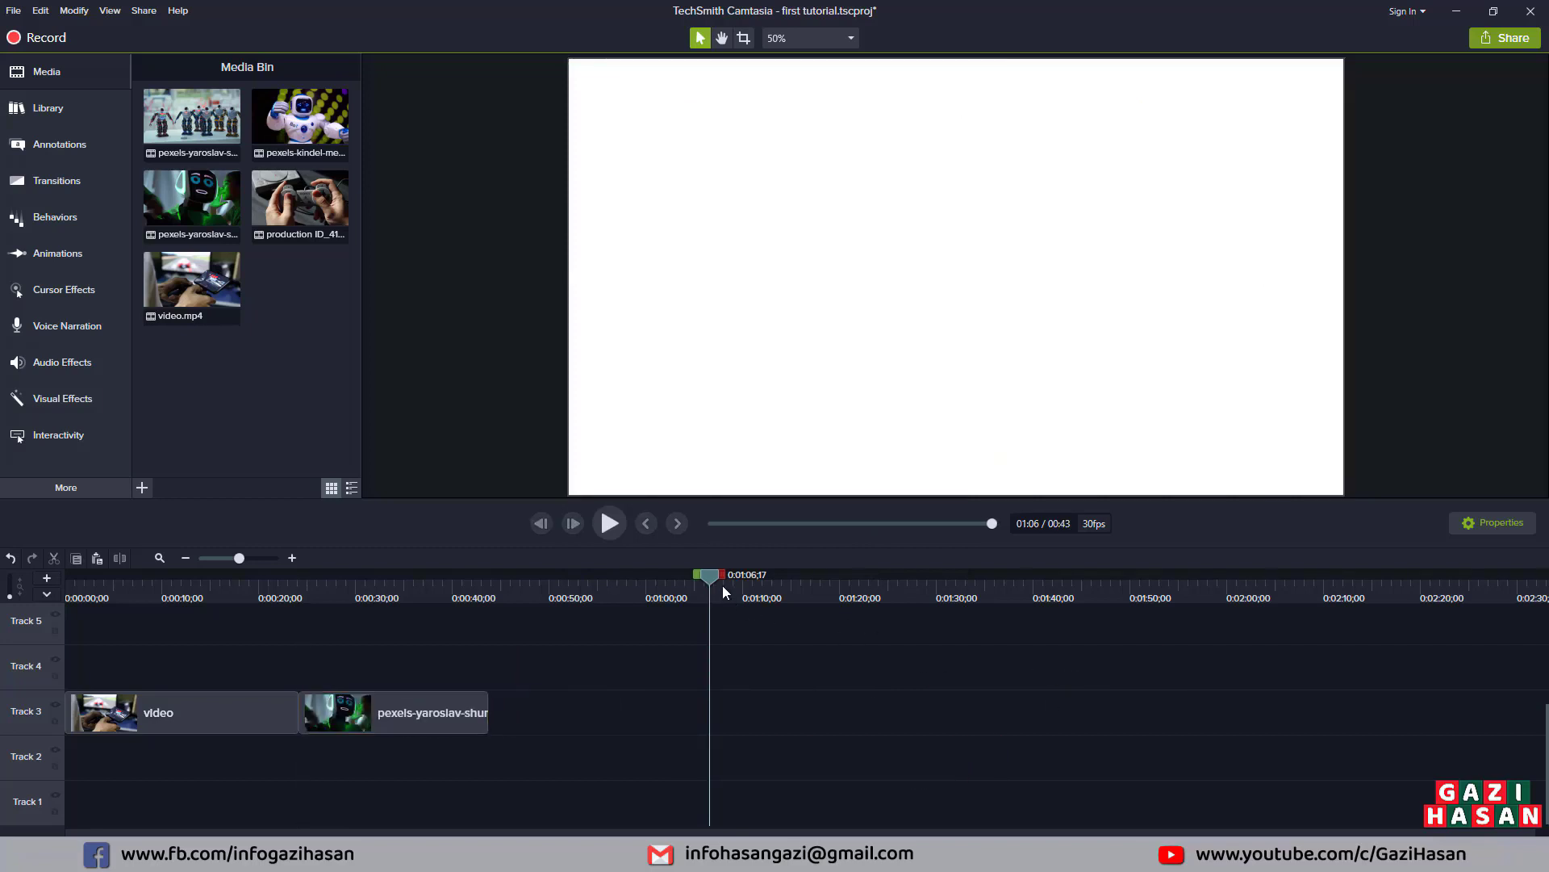
left_click(139, 715)
left_click(73, 10)
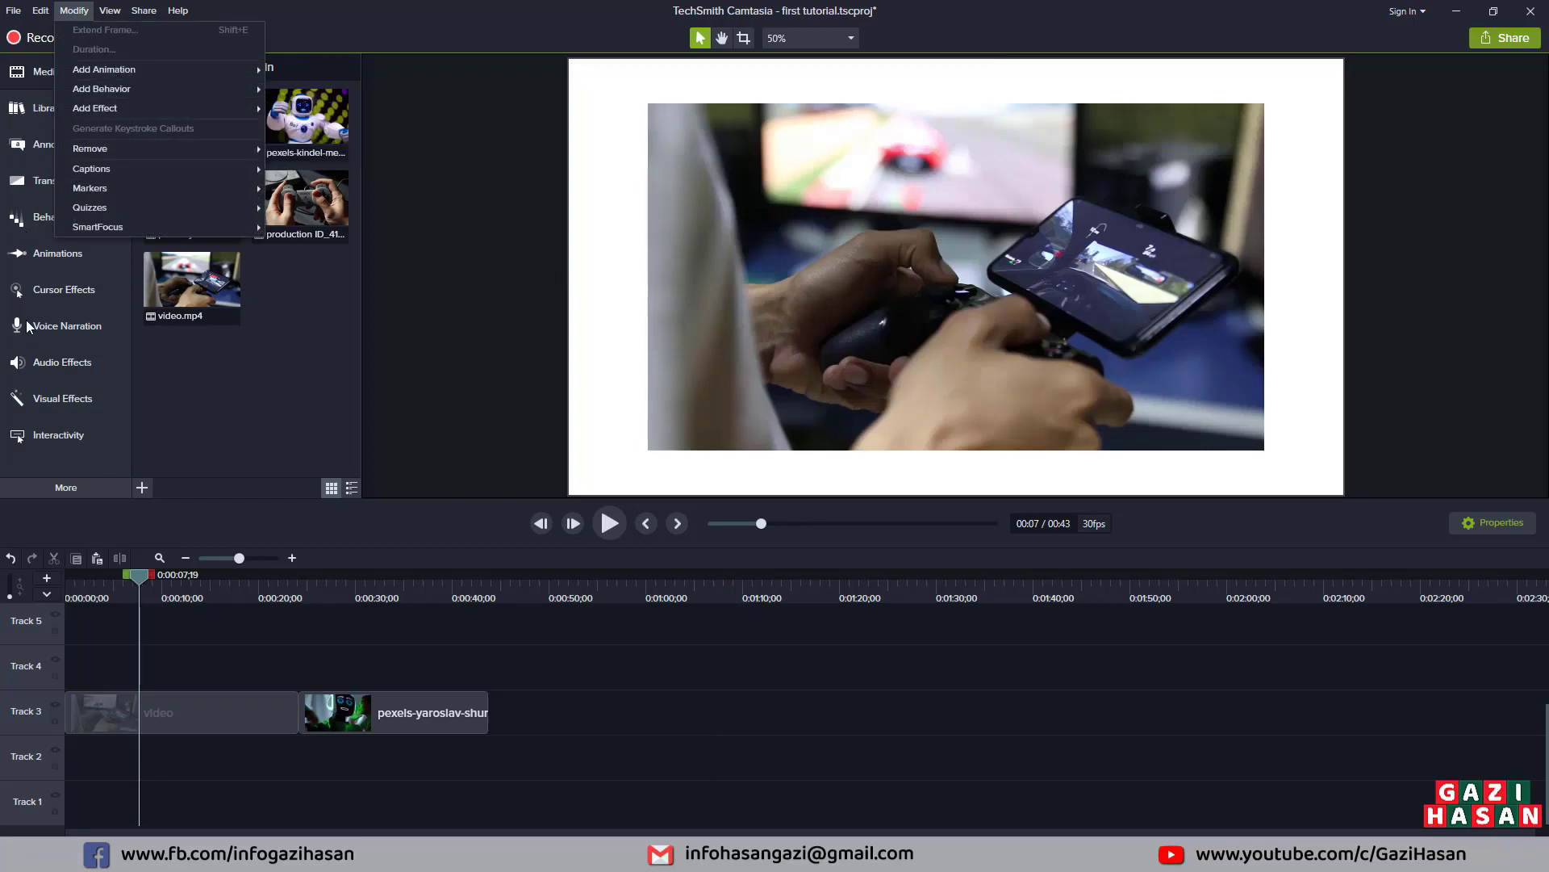
mouse_move(125, 117)
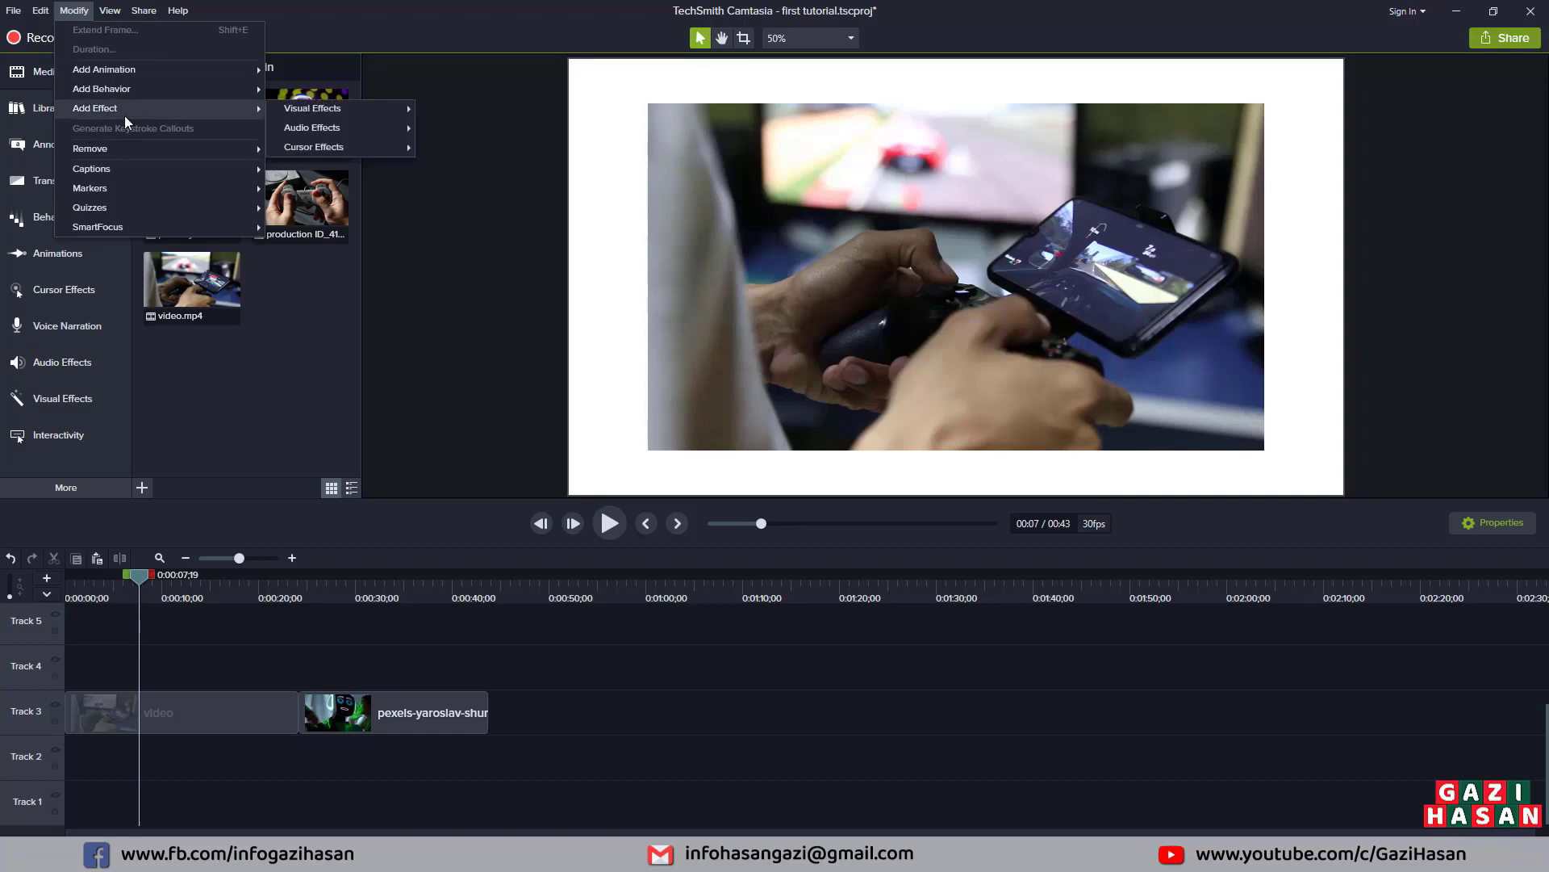
mouse_move(179, 11)
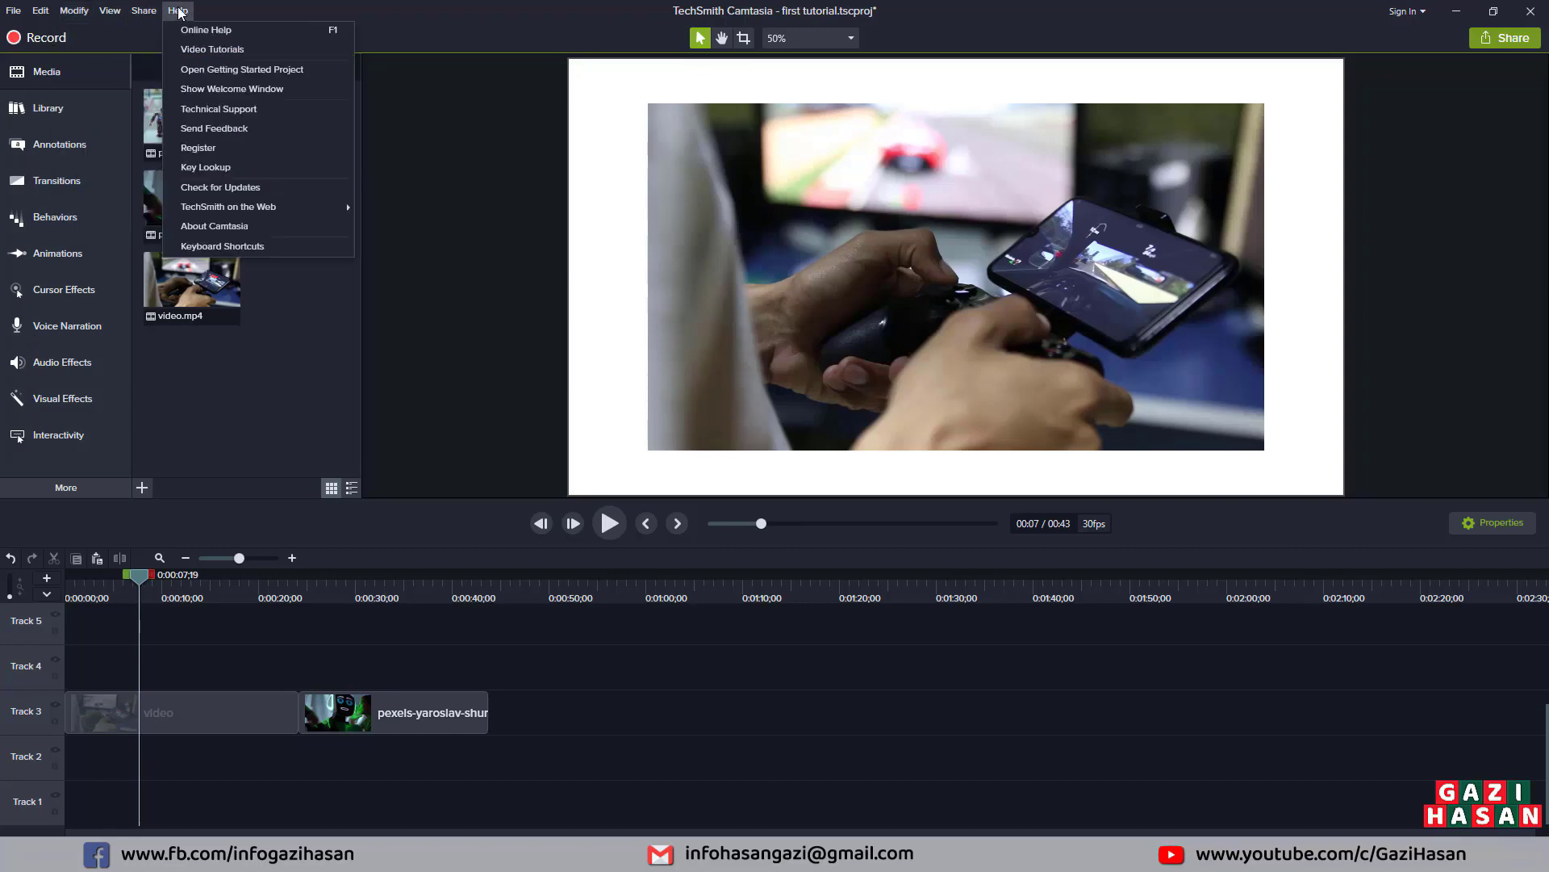
mouse_move(110, 10)
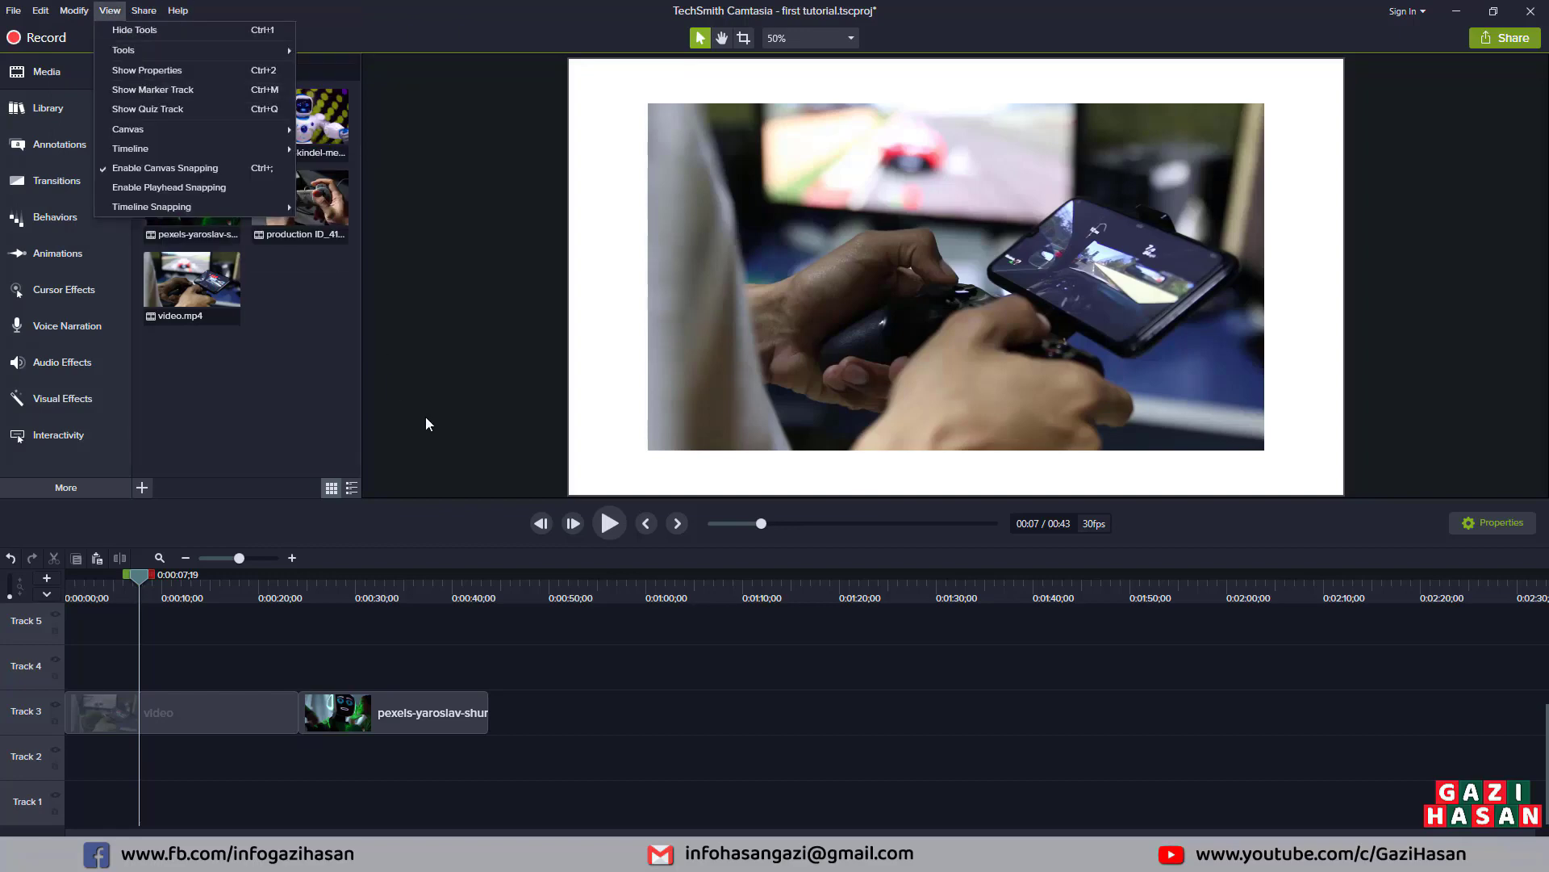
- Move and enlarge the Track 3 video clip to fill the whole canvas, and set the canvas zoom to Fit
left_click(117, 710)
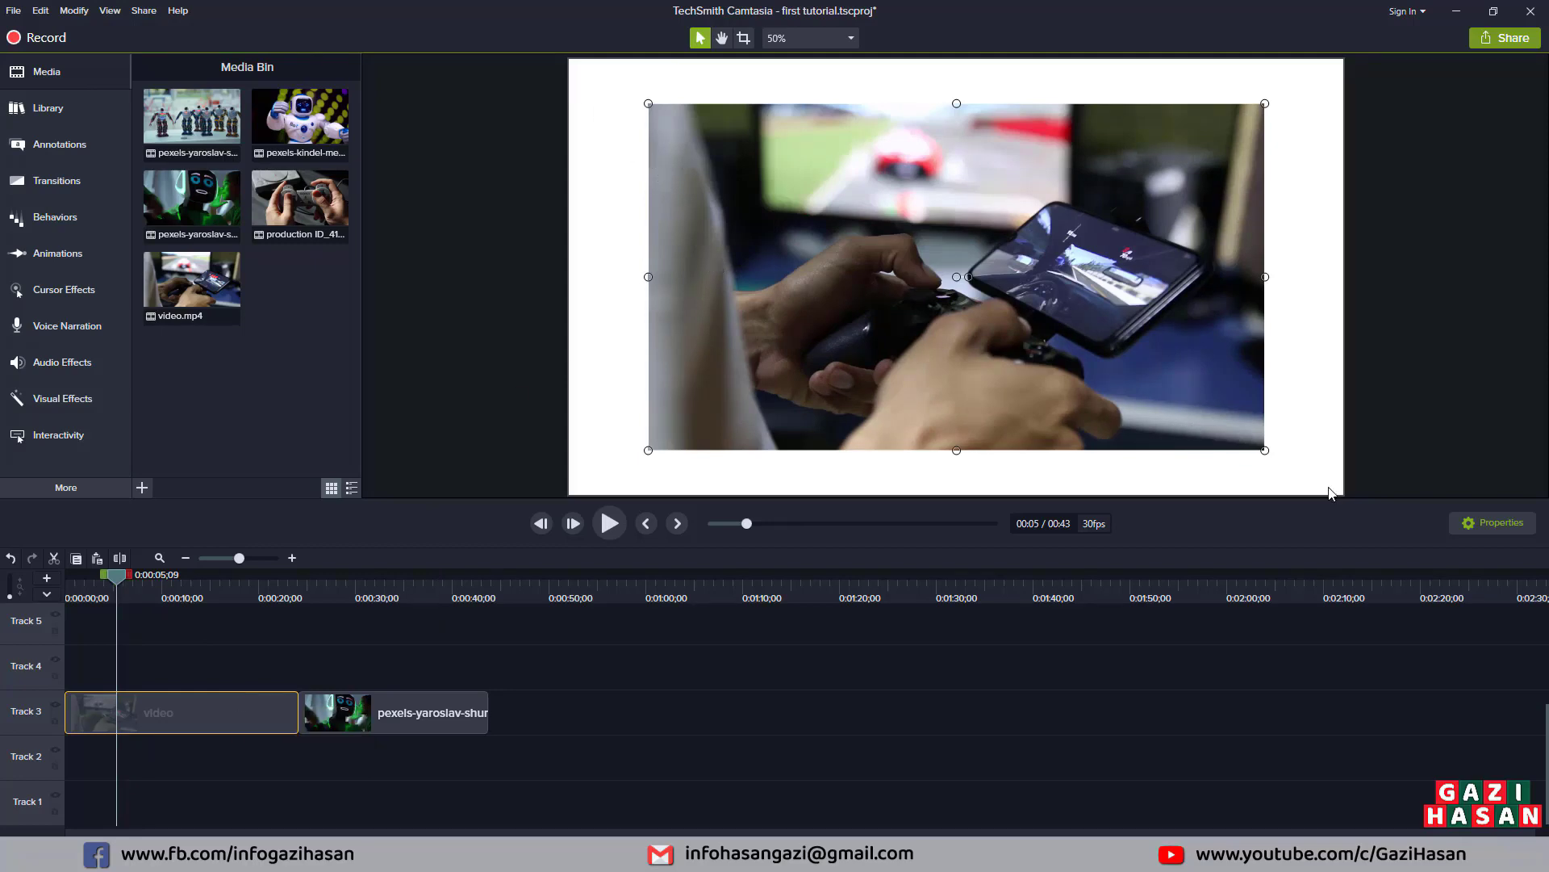
left_click_drag(1026, 237, 942, 197)
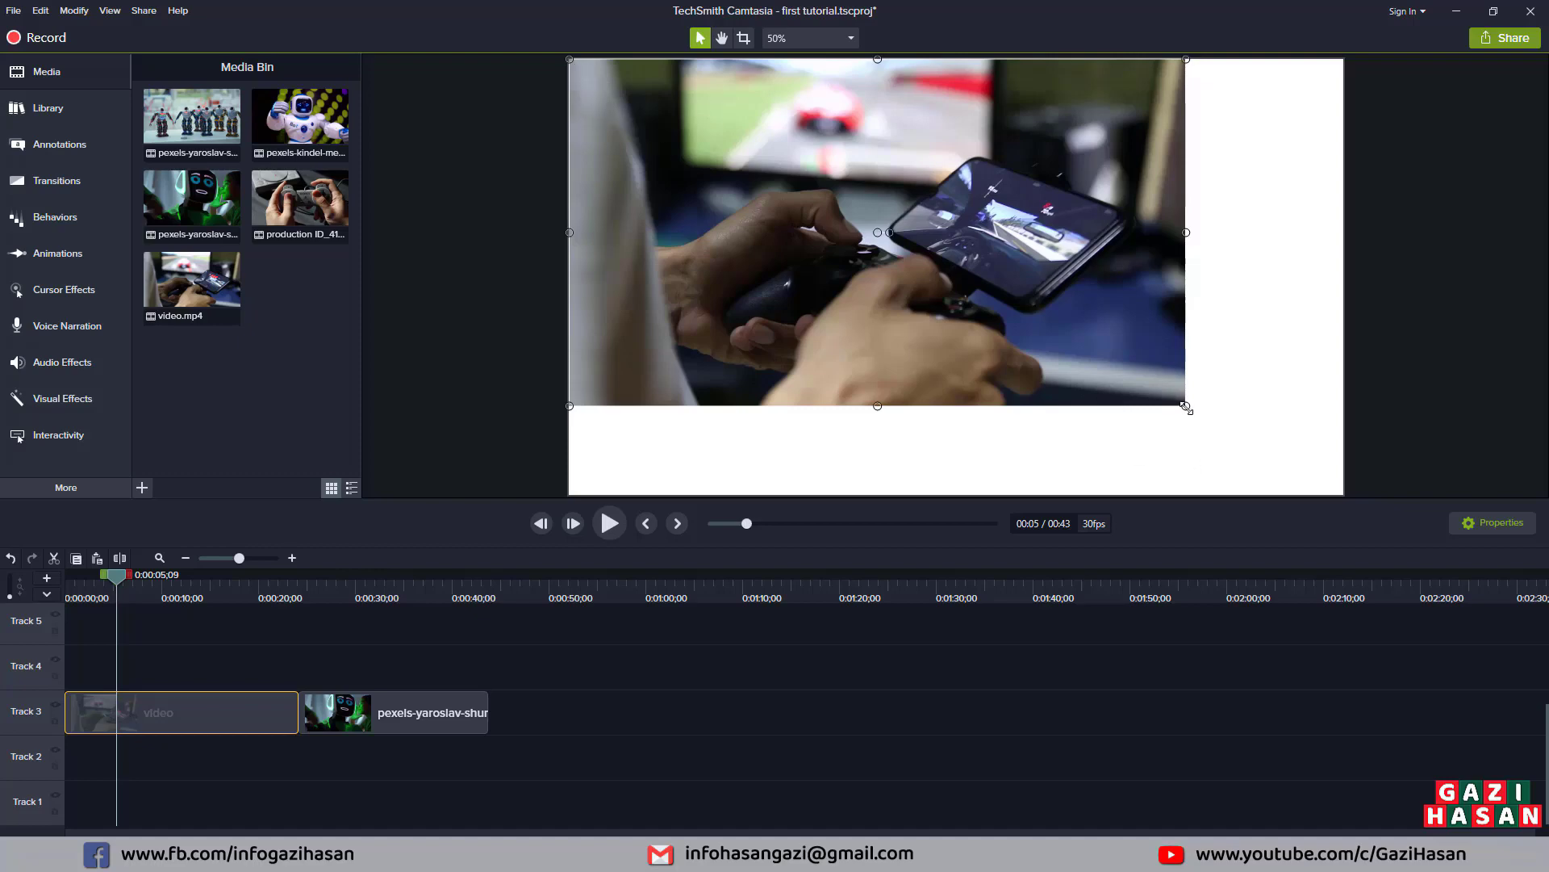
left_click_drag(1185, 406, 1339, 485)
left_click(811, 40)
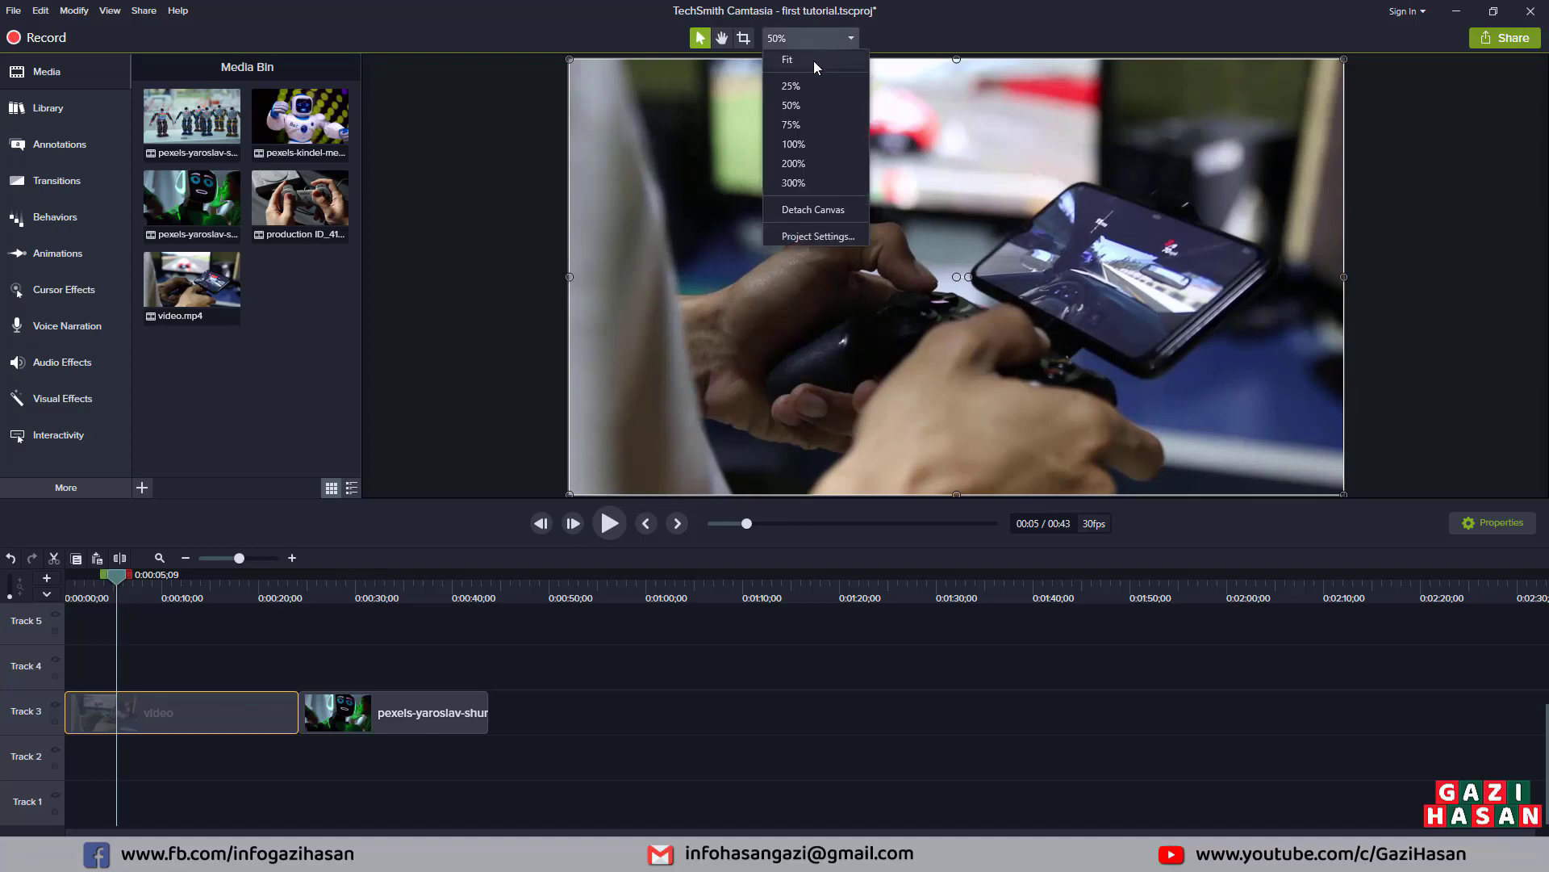
left_click(813, 61)
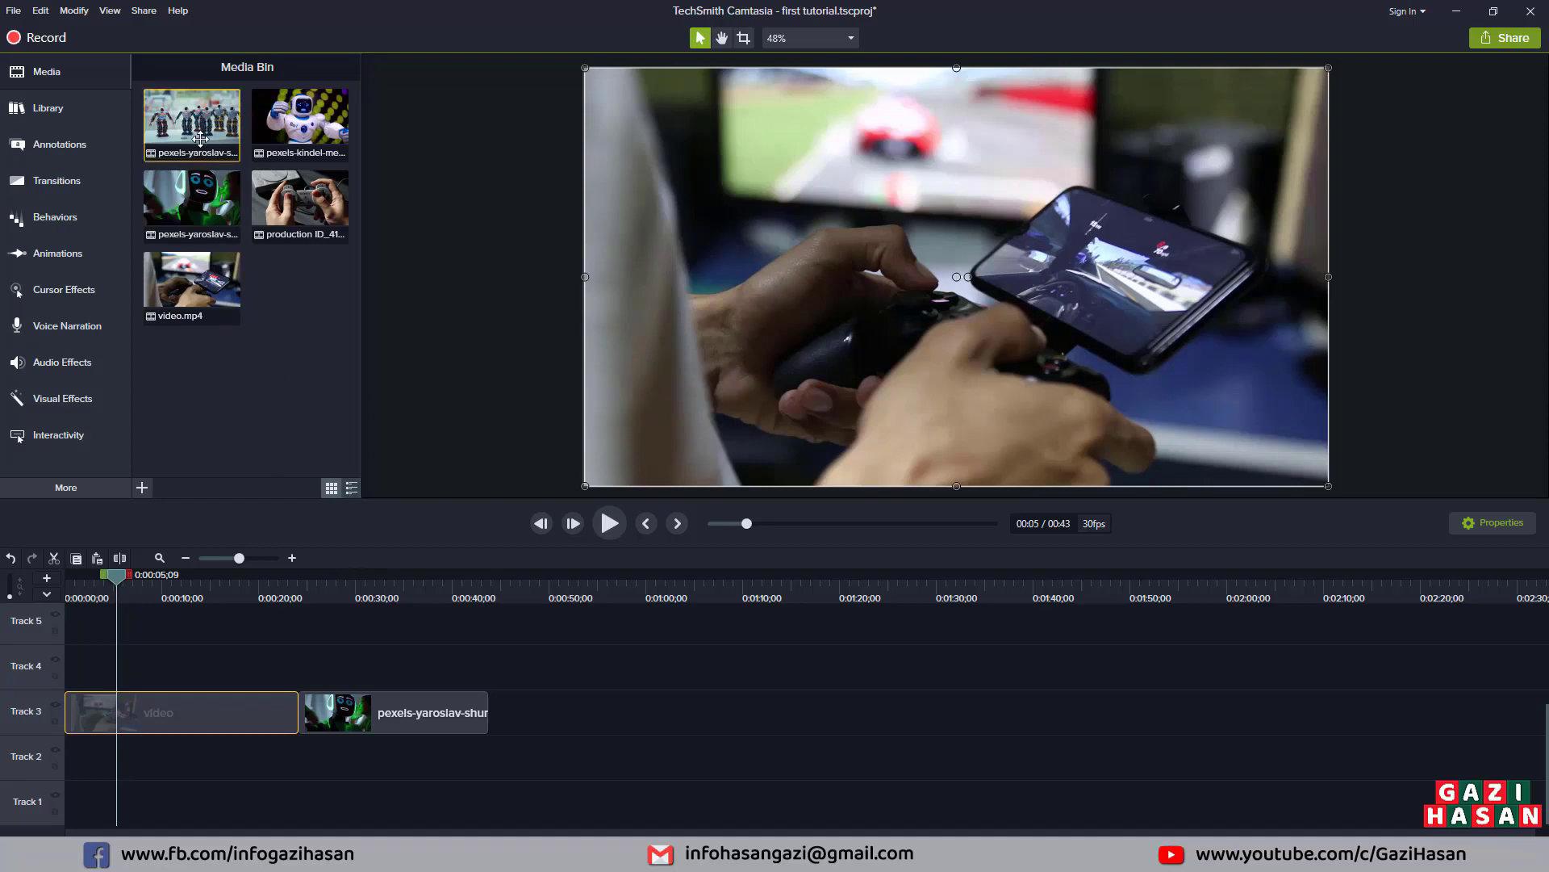
- Switch the Media Bin to the detailed list and back to thumbnails, and resize the tools panel and the timeline area
left_click(351, 488)
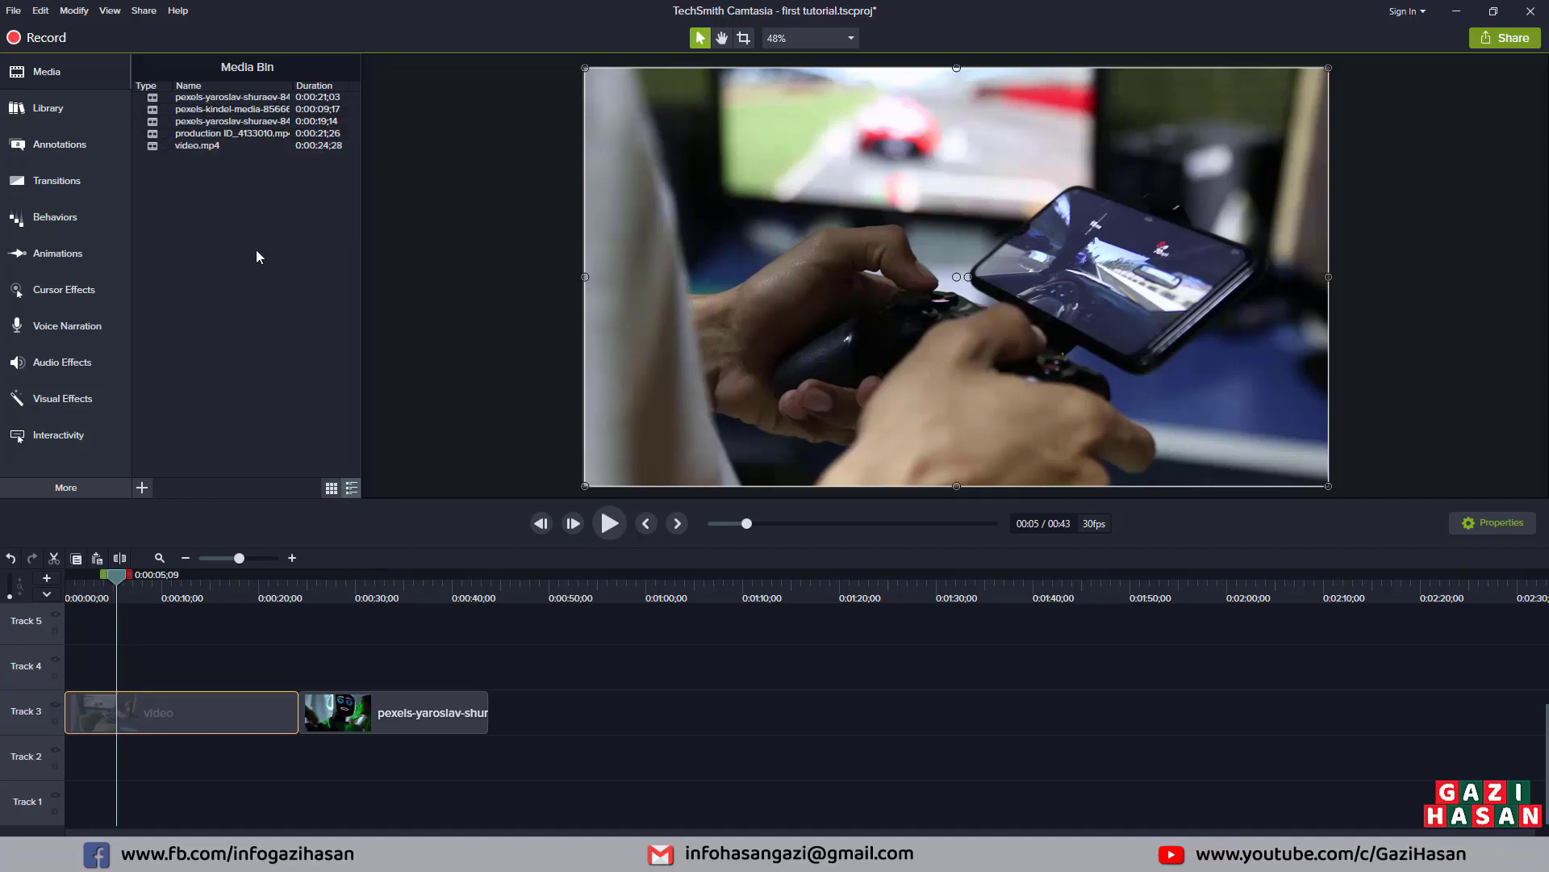
left_click(331, 488)
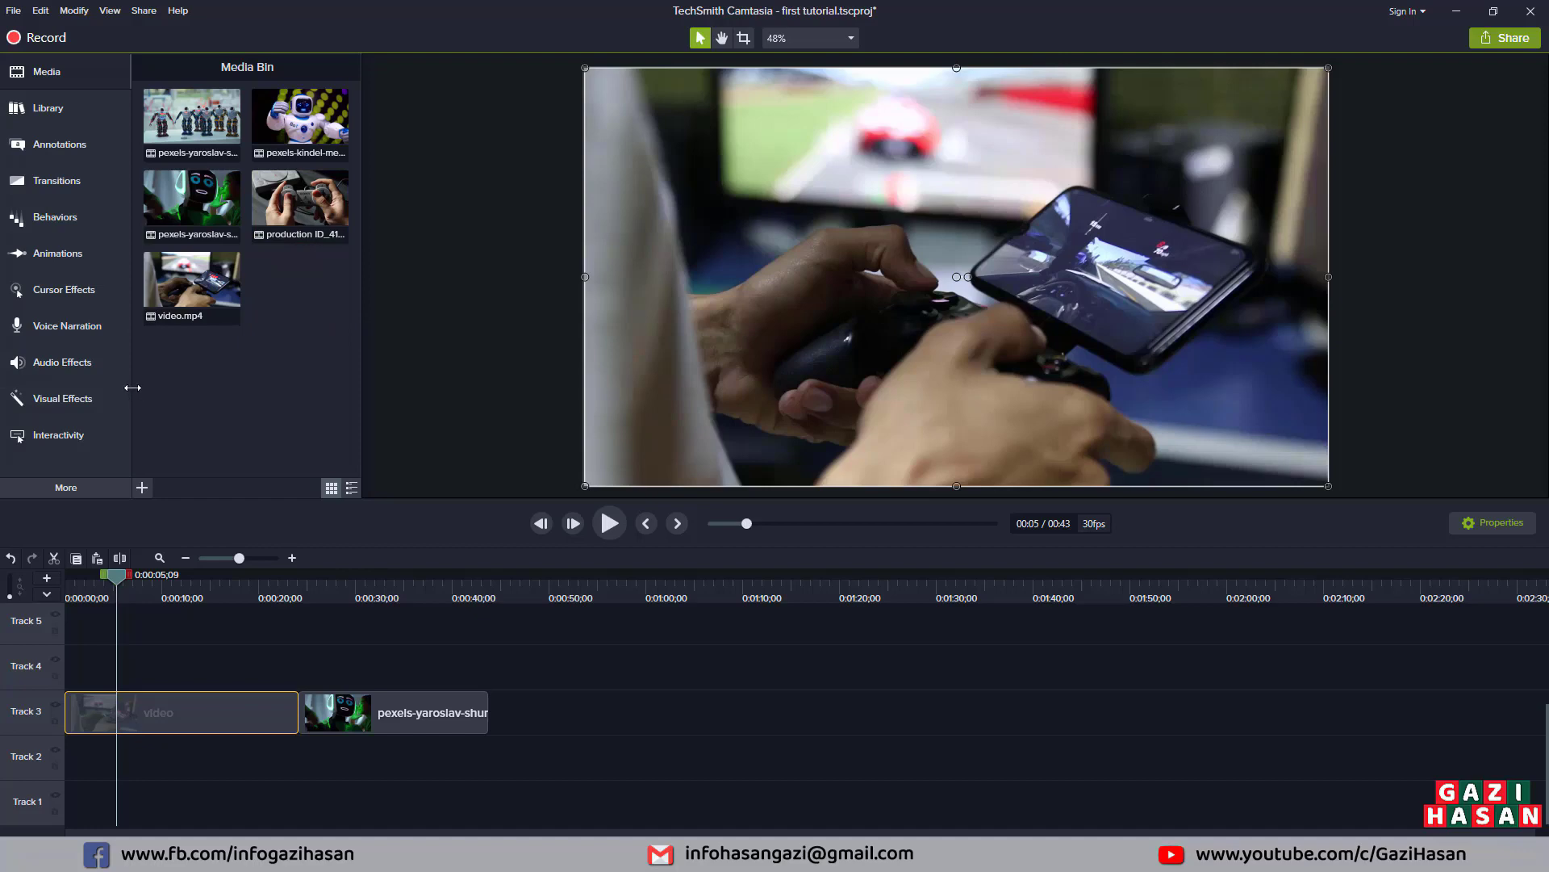
mouse_move(133, 388)
left_mouse_down()
mouse_move(161, 391)
mouse_move(128, 393)
left_mouse_up()
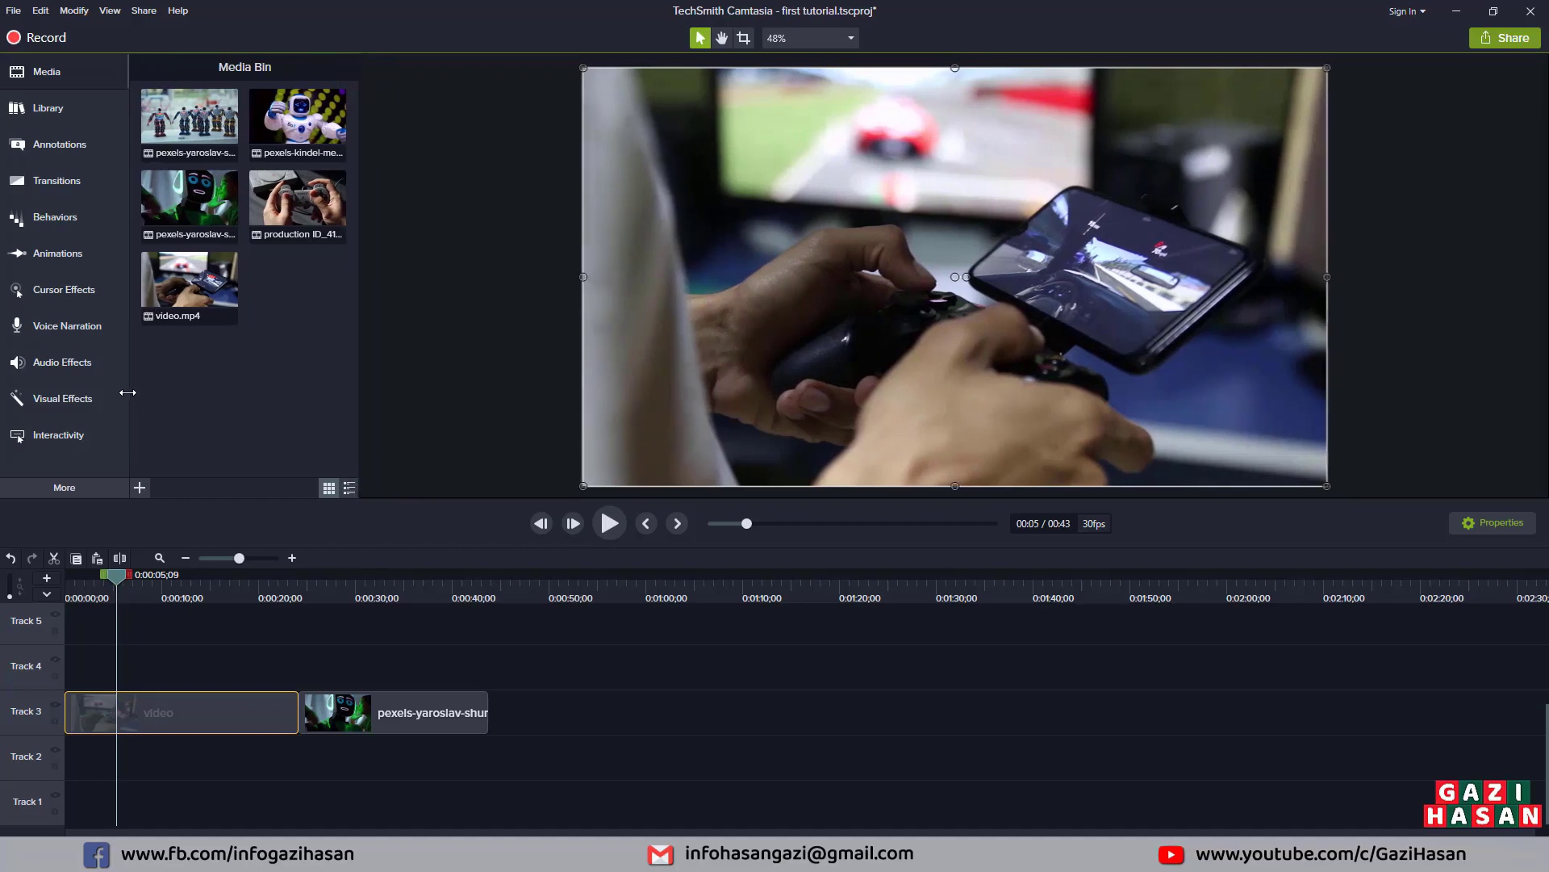
left_click_drag(395, 502, 408, 296)
left_click_drag(412, 416, 418, 472)
left_click(410, 658)
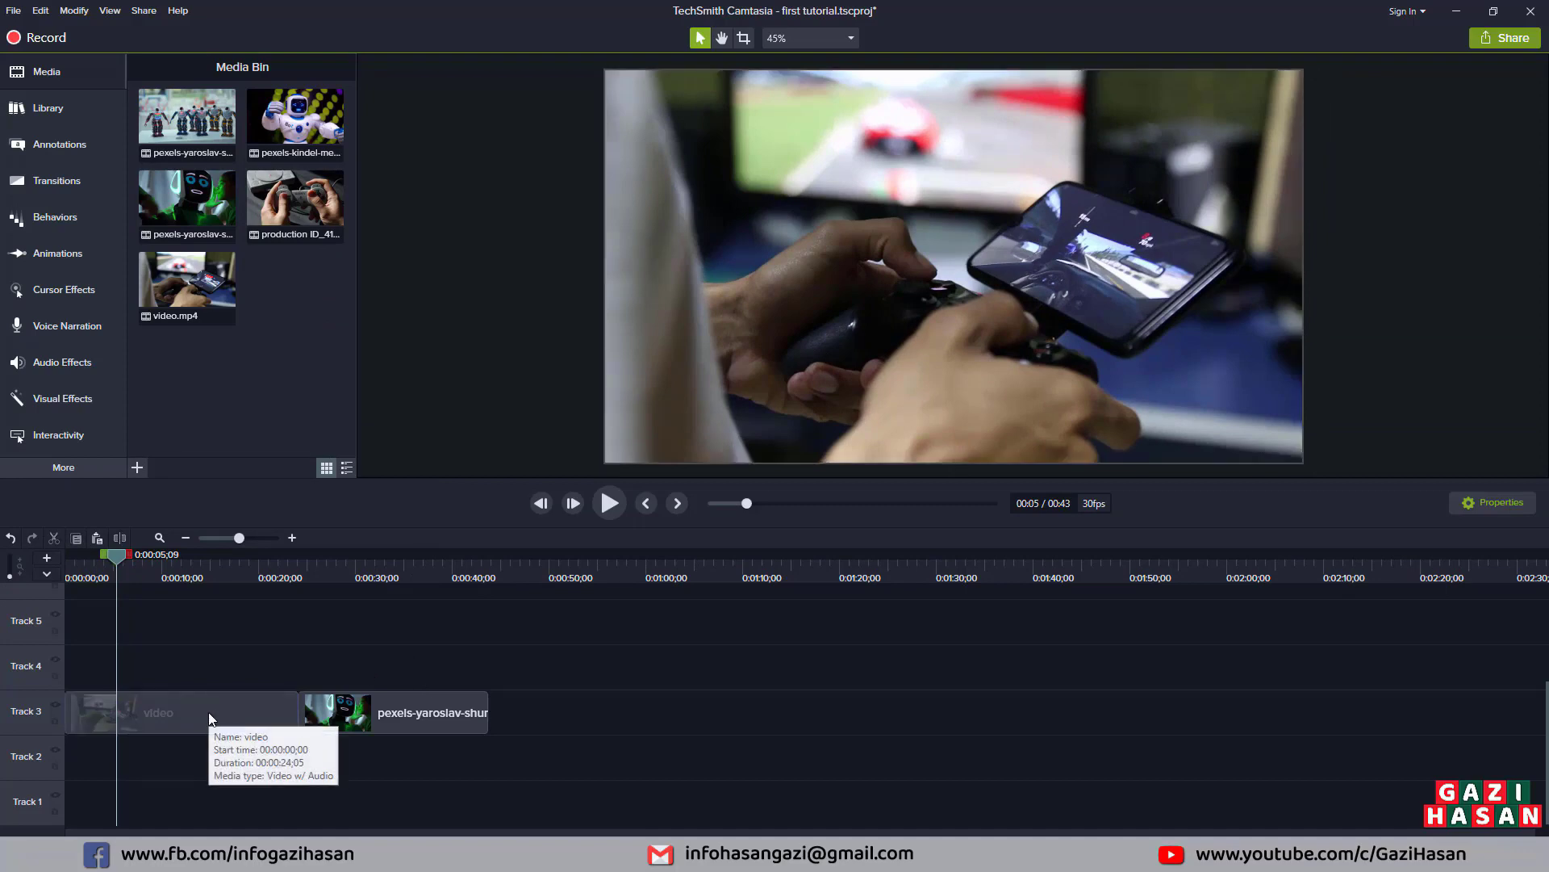
- Show the properties of the video clip on Track 3 and keep its scale at 100%
left_click(208, 712)
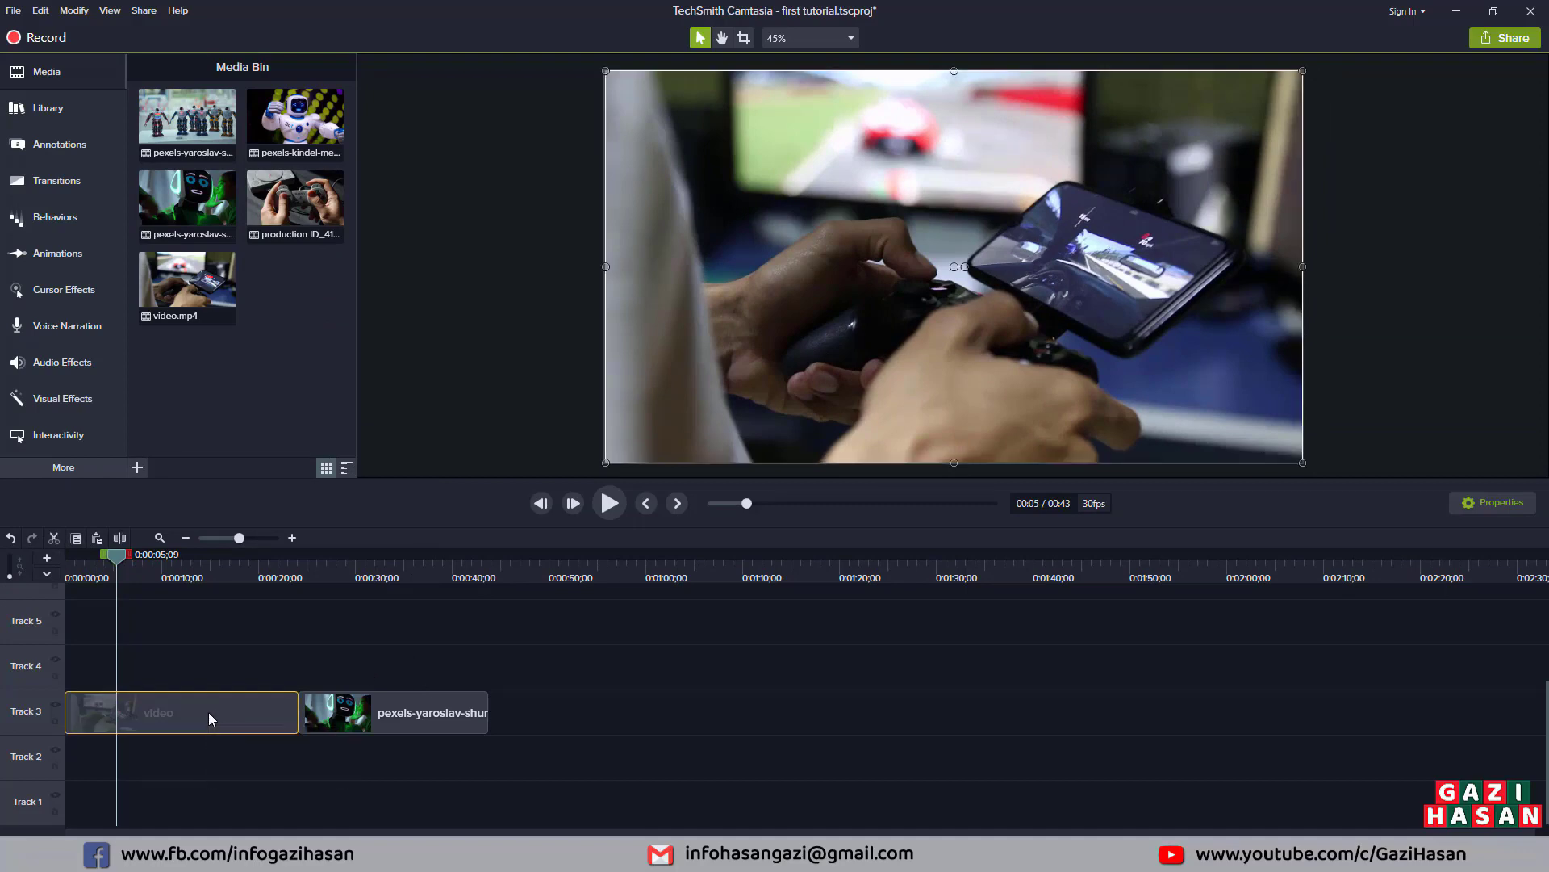
left_click(1478, 506)
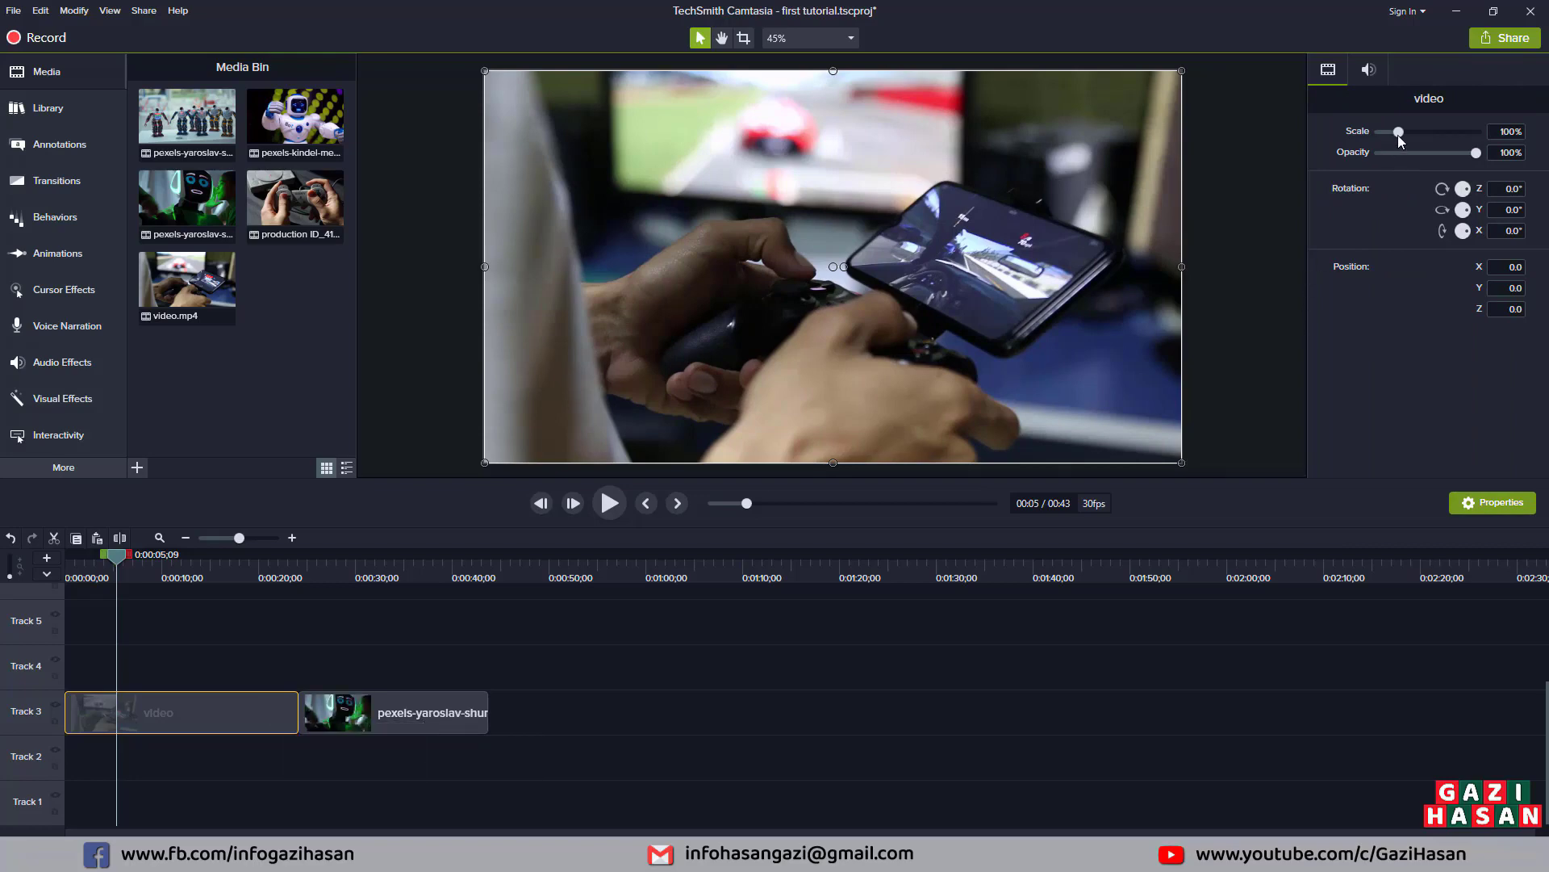
left_click_drag(1398, 134, 1397, 133)
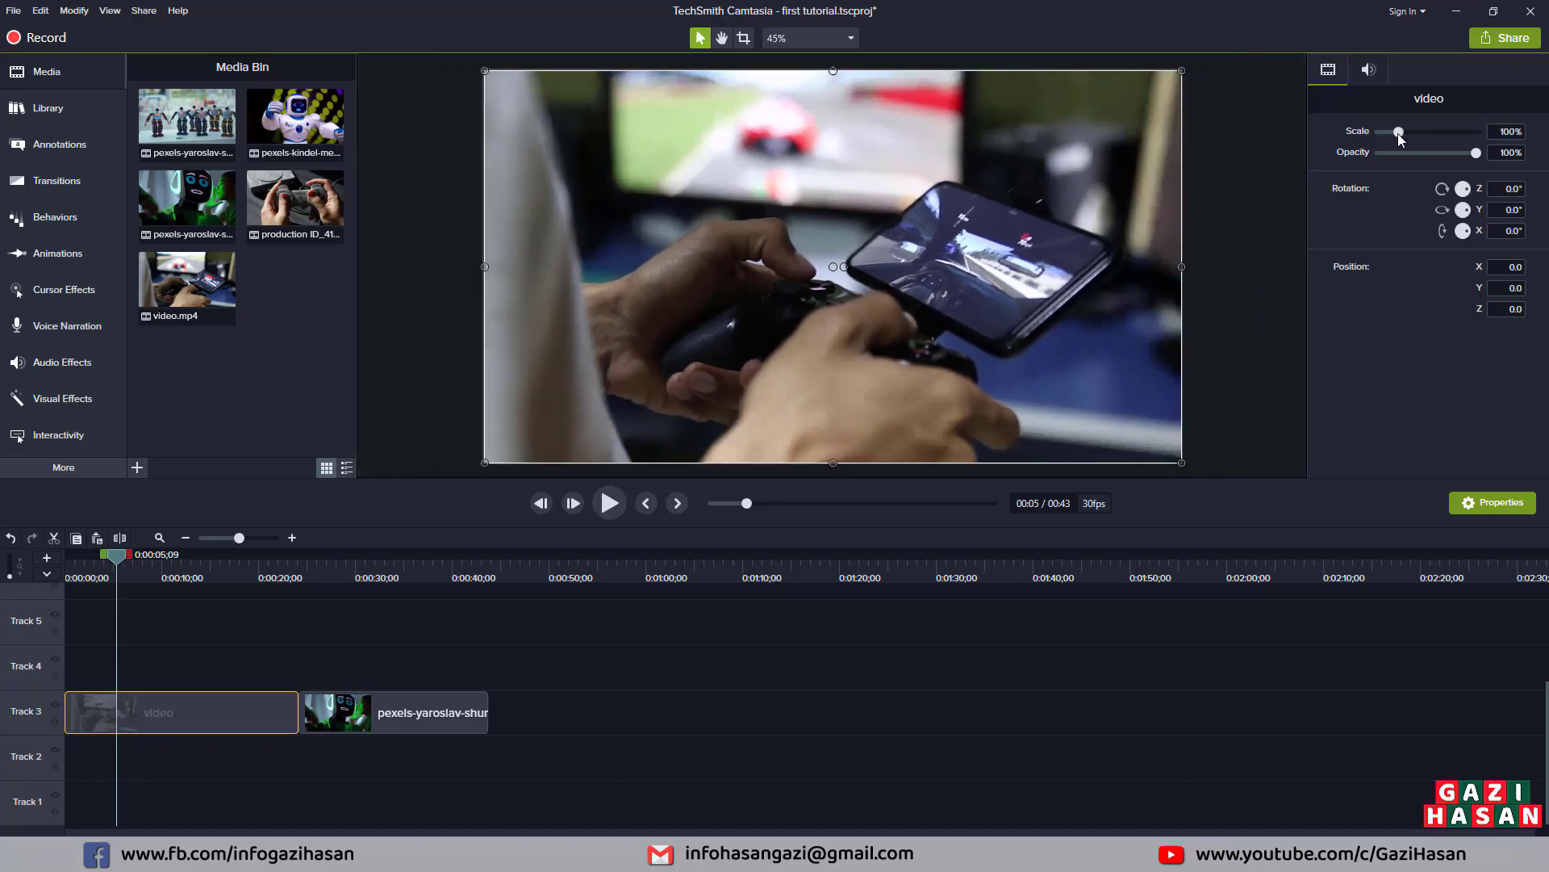
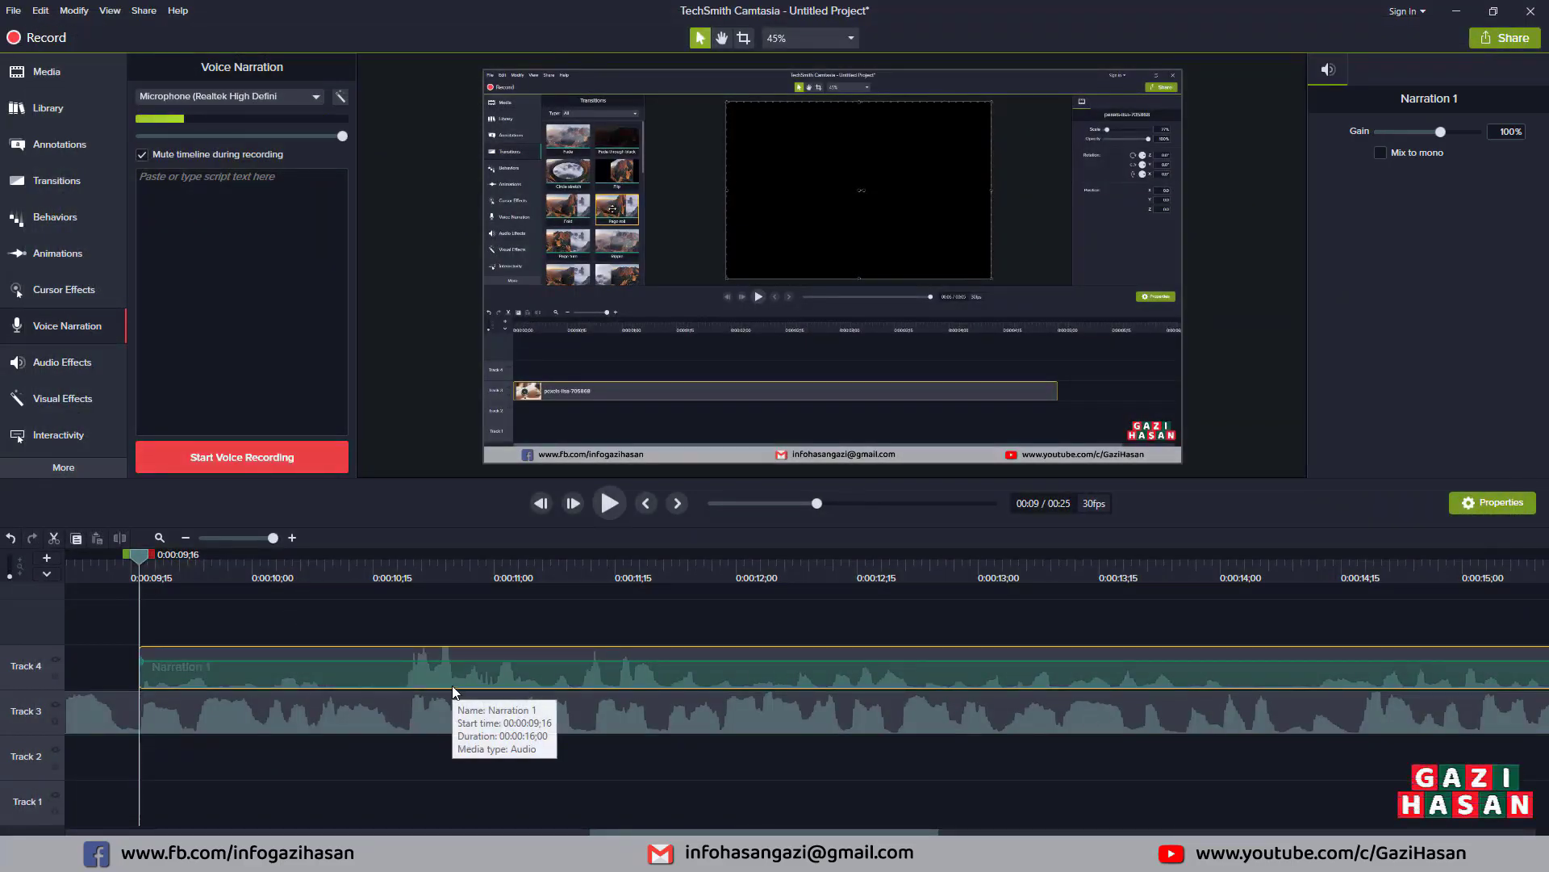
- Examine the Narration 1.m4a recording in the Media Bin, and look at the Audio Effects and Voice Narration tools
left_click(60, 76)
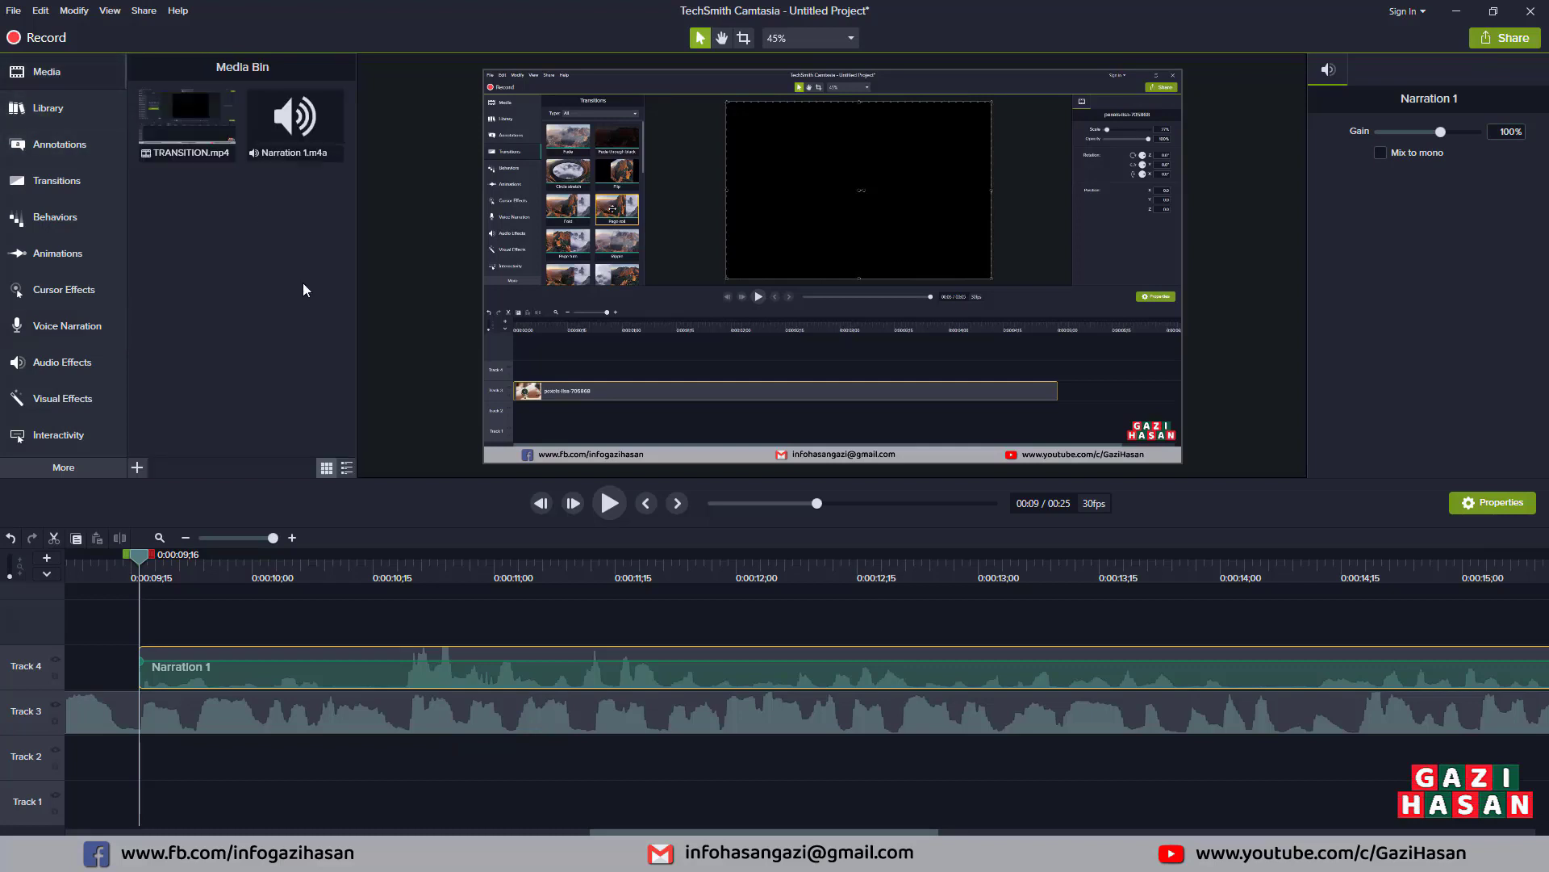
left_click(191, 127)
left_click_drag(299, 128, 435, 502)
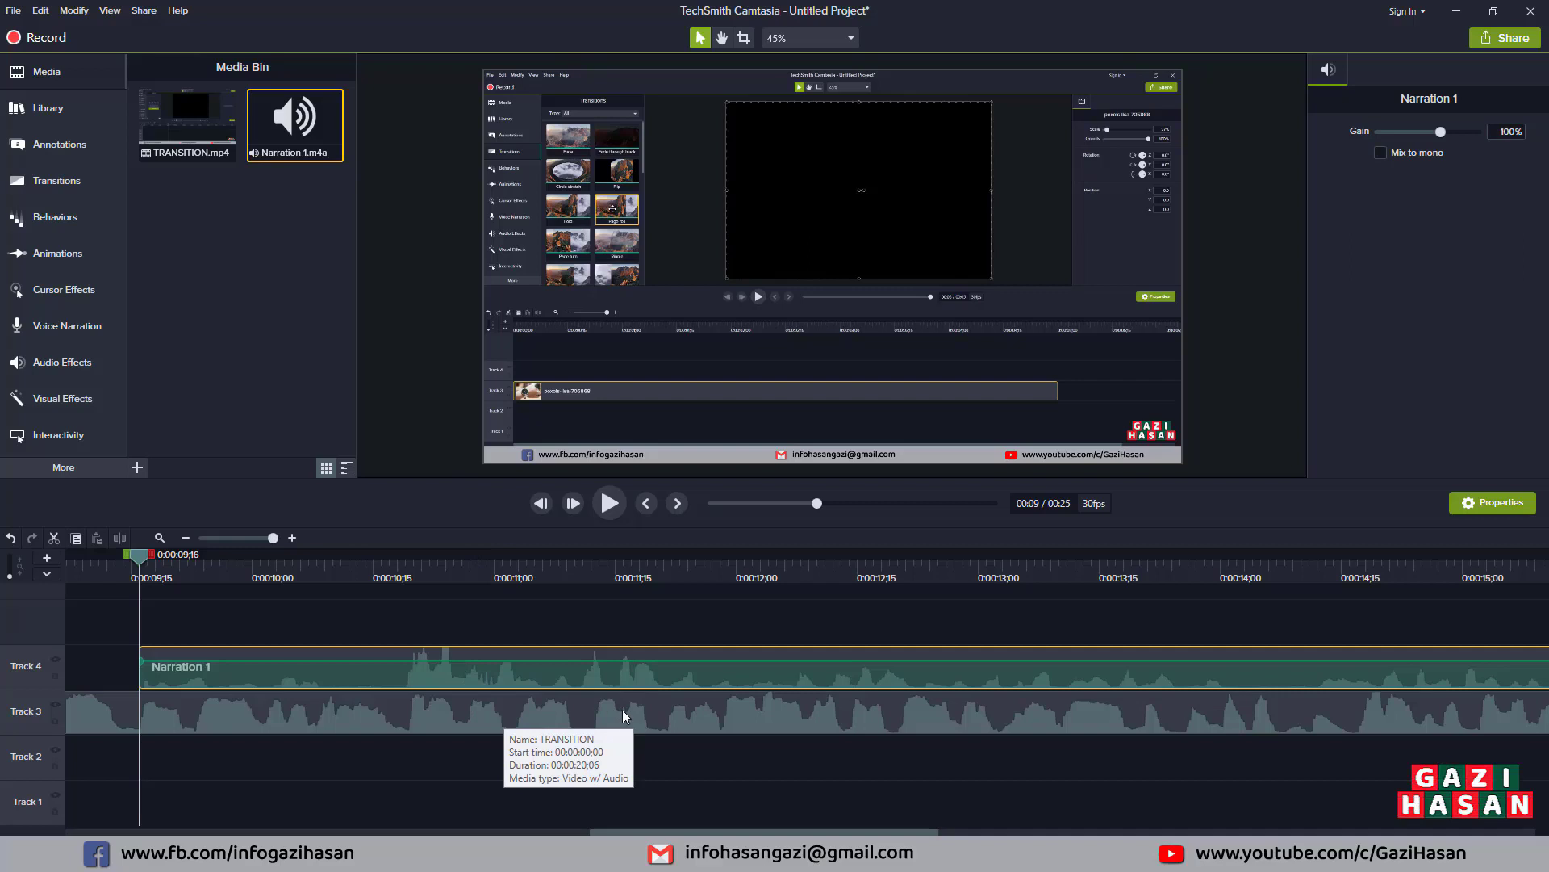
left_click(89, 361)
left_click(83, 330)
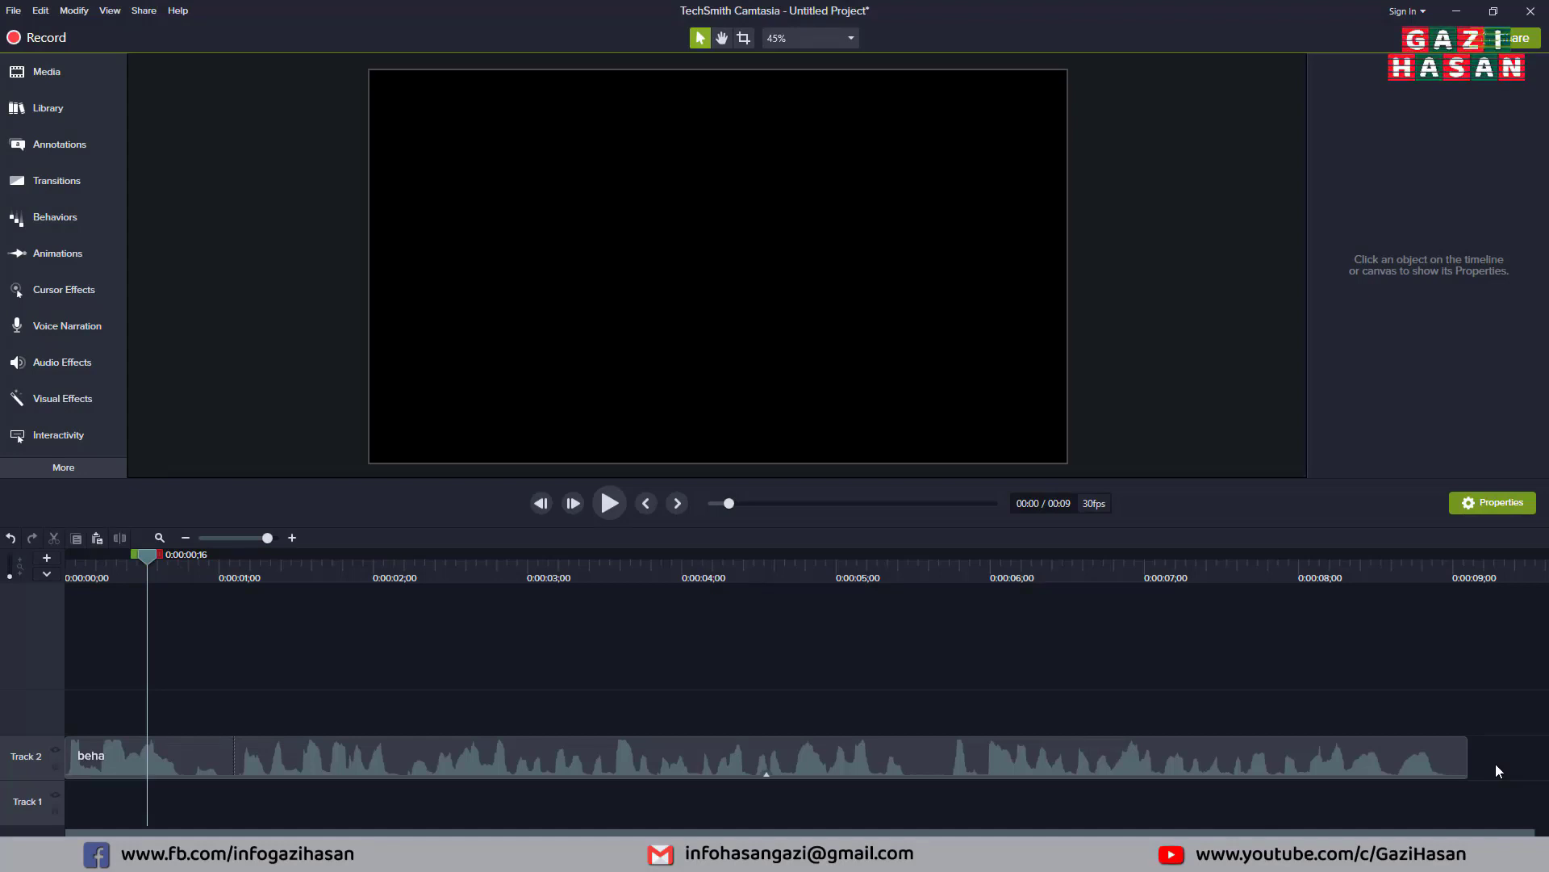
- Try the Noise Removal audio effect on the beha clip on Track 2 and undo it
left_click(68, 365)
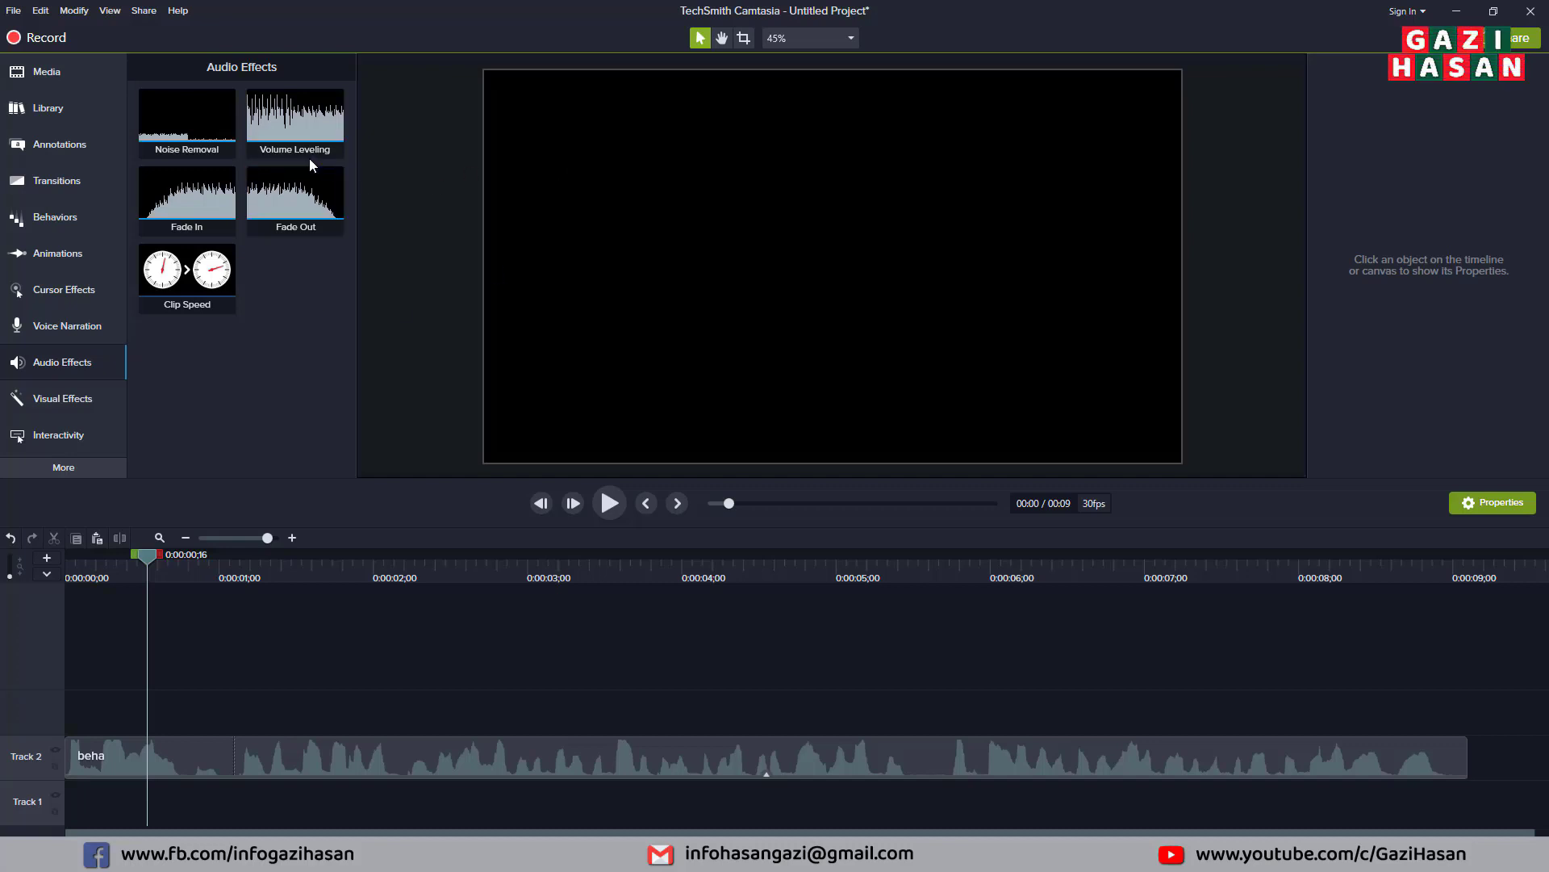
left_click(751, 855)
left_click(274, 764)
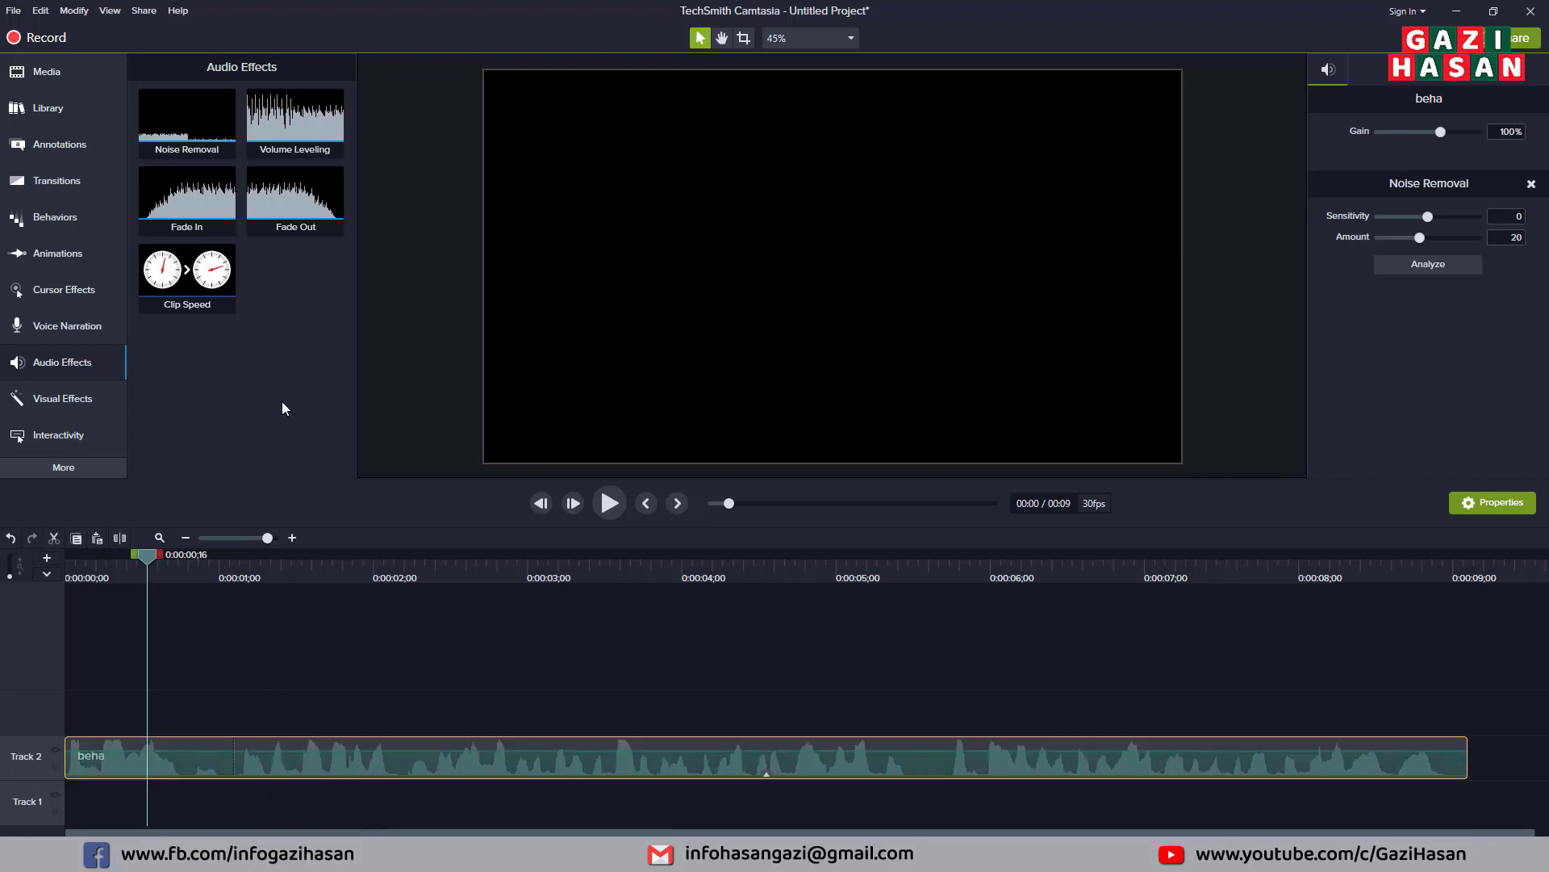
left_click_drag(198, 127, 308, 747)
key("ctrl+z")
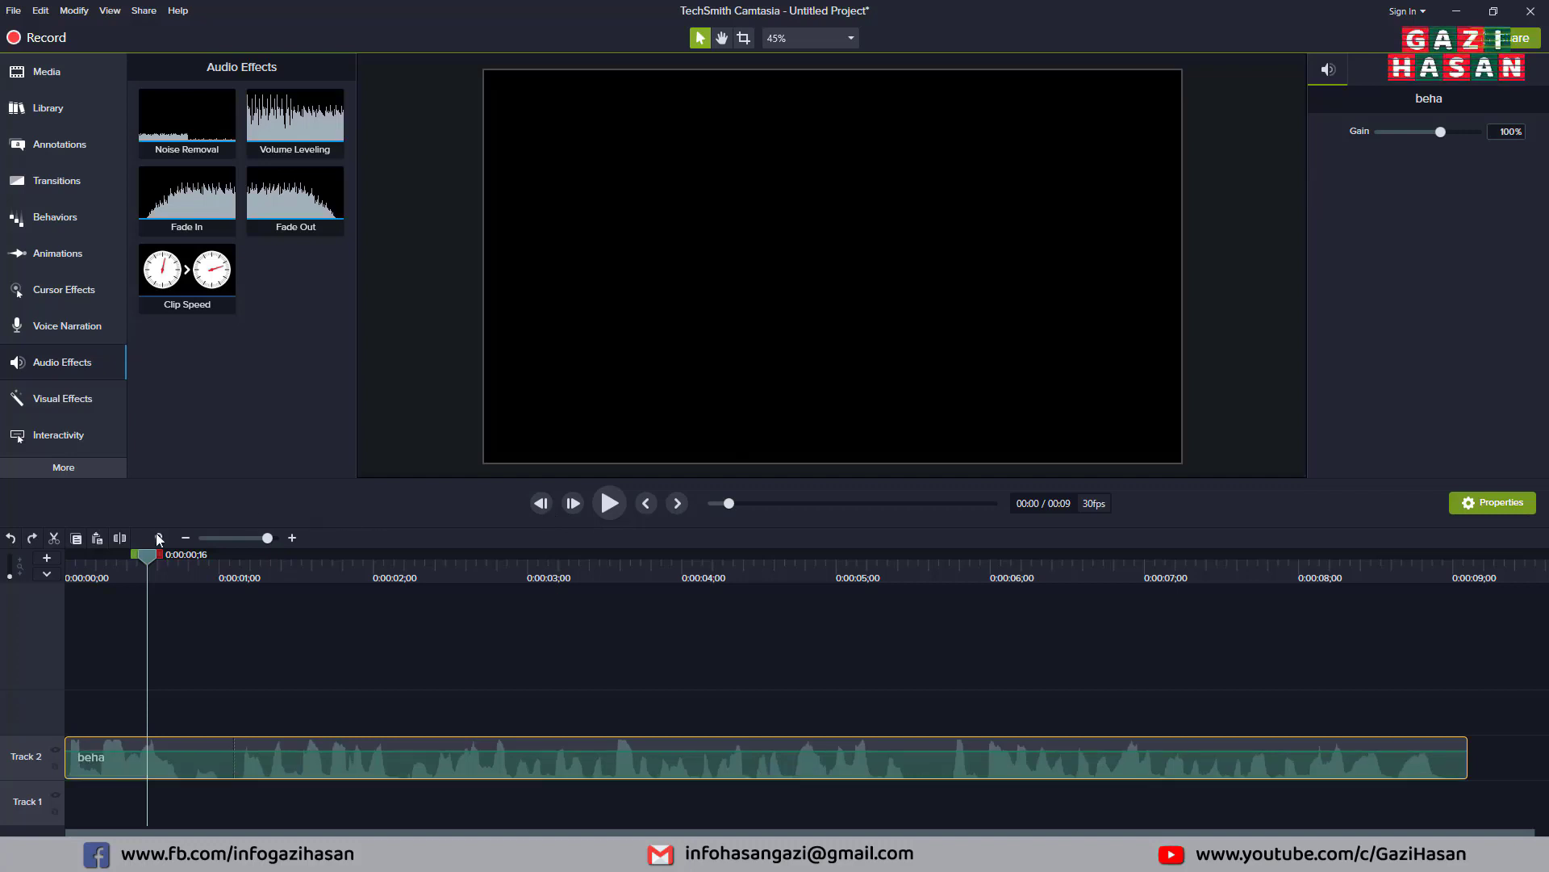
- Play the beha clip from its start without any effect and pause around the middle
left_click_drag(147, 564, 65, 564)
key("space")
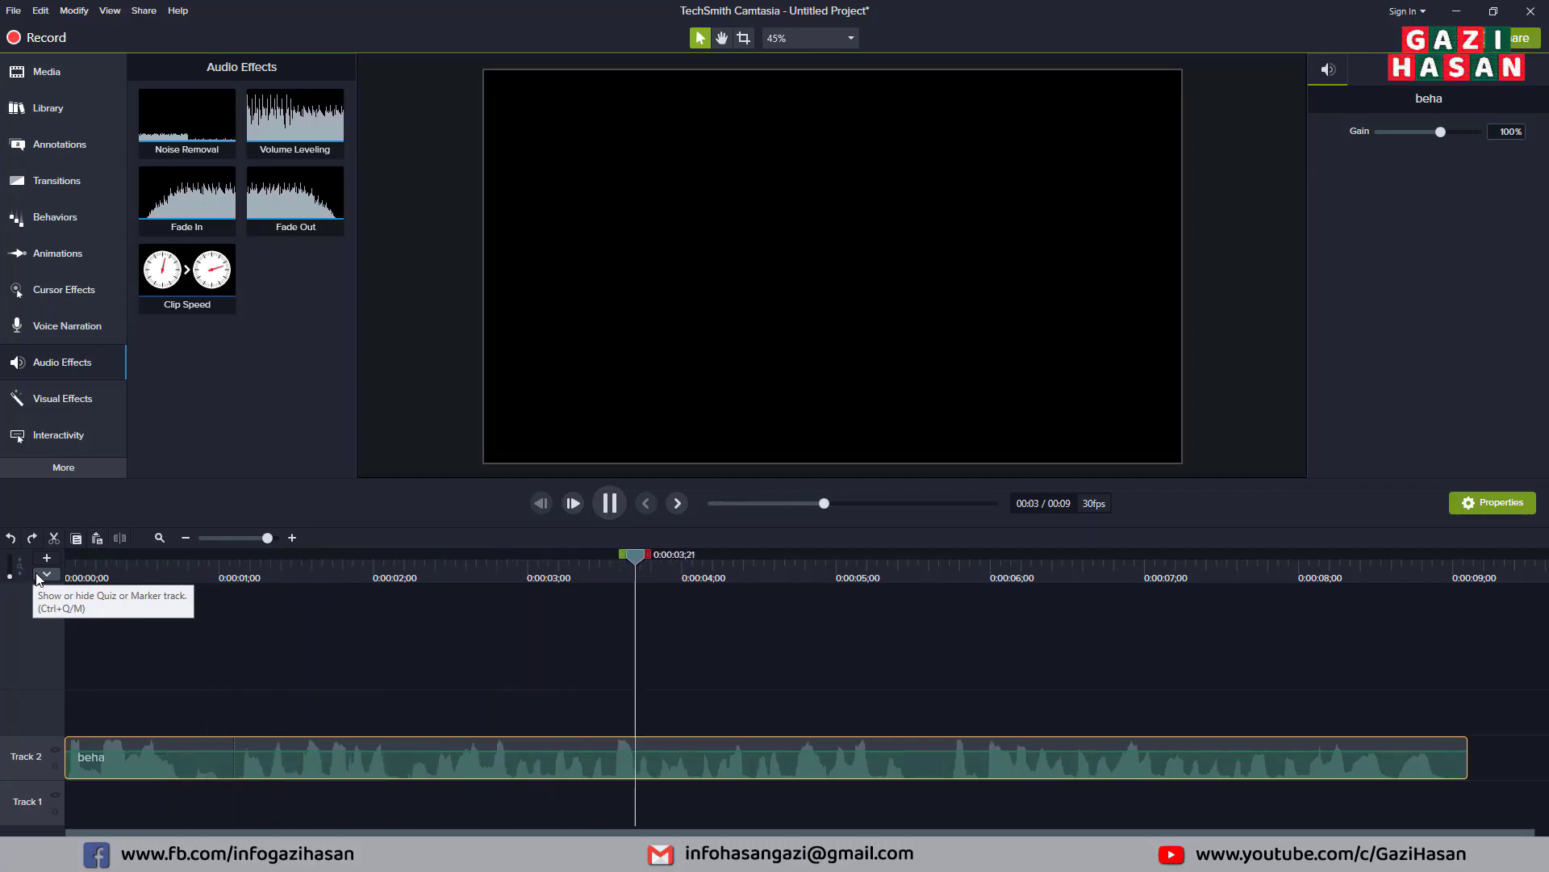
key("space")
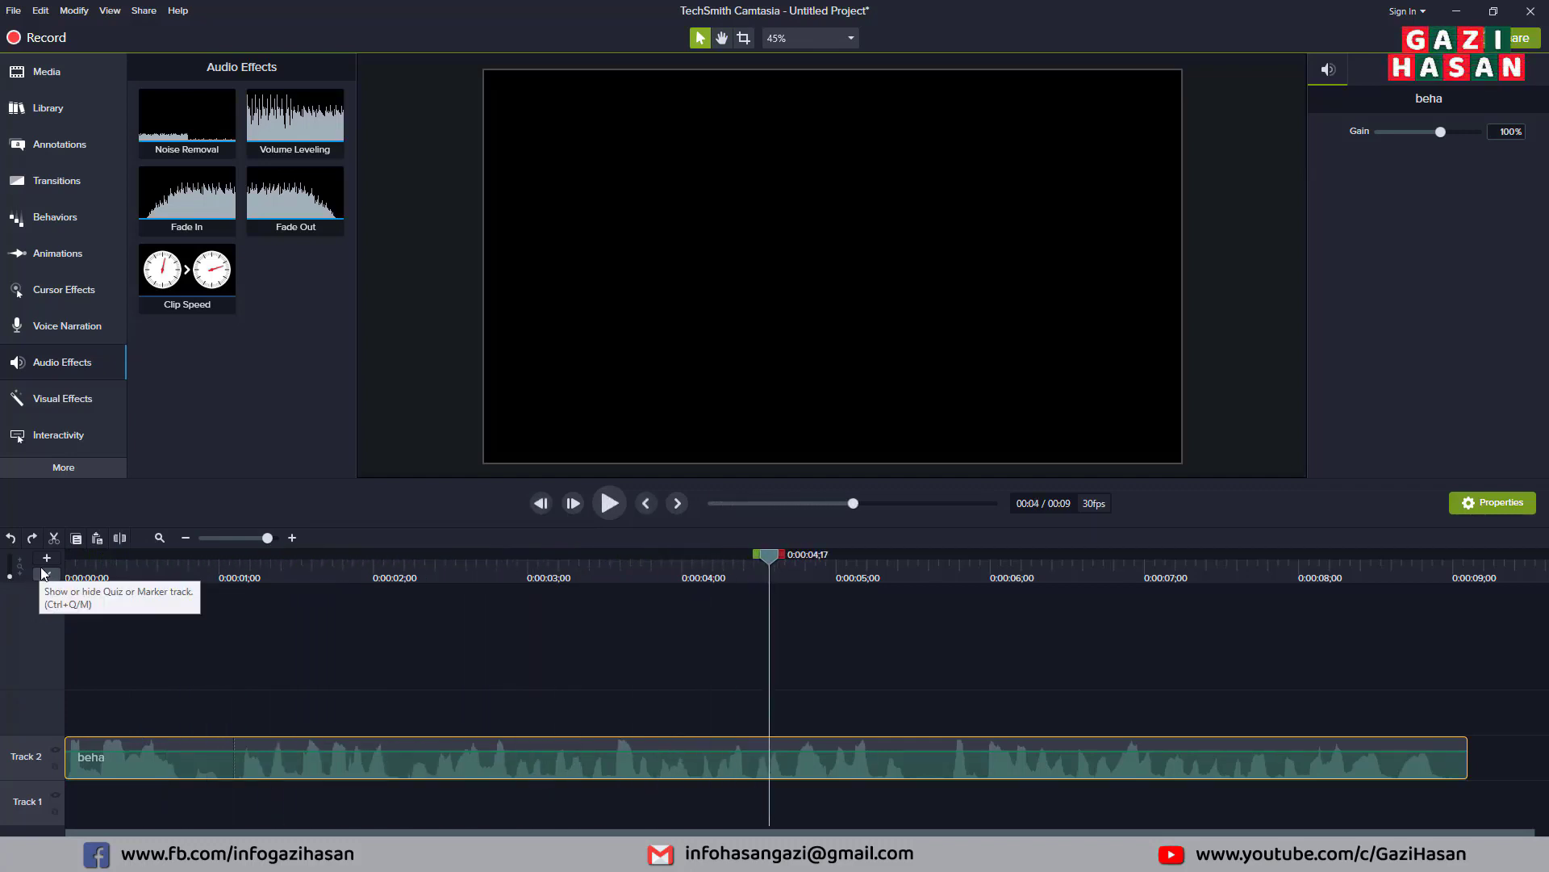
- Apply Noise Removal to the beha clip, play it from the start, and raise the effect's amount to 31
left_click_drag(195, 131, 401, 750)
left_click_drag(768, 557, 70, 608)
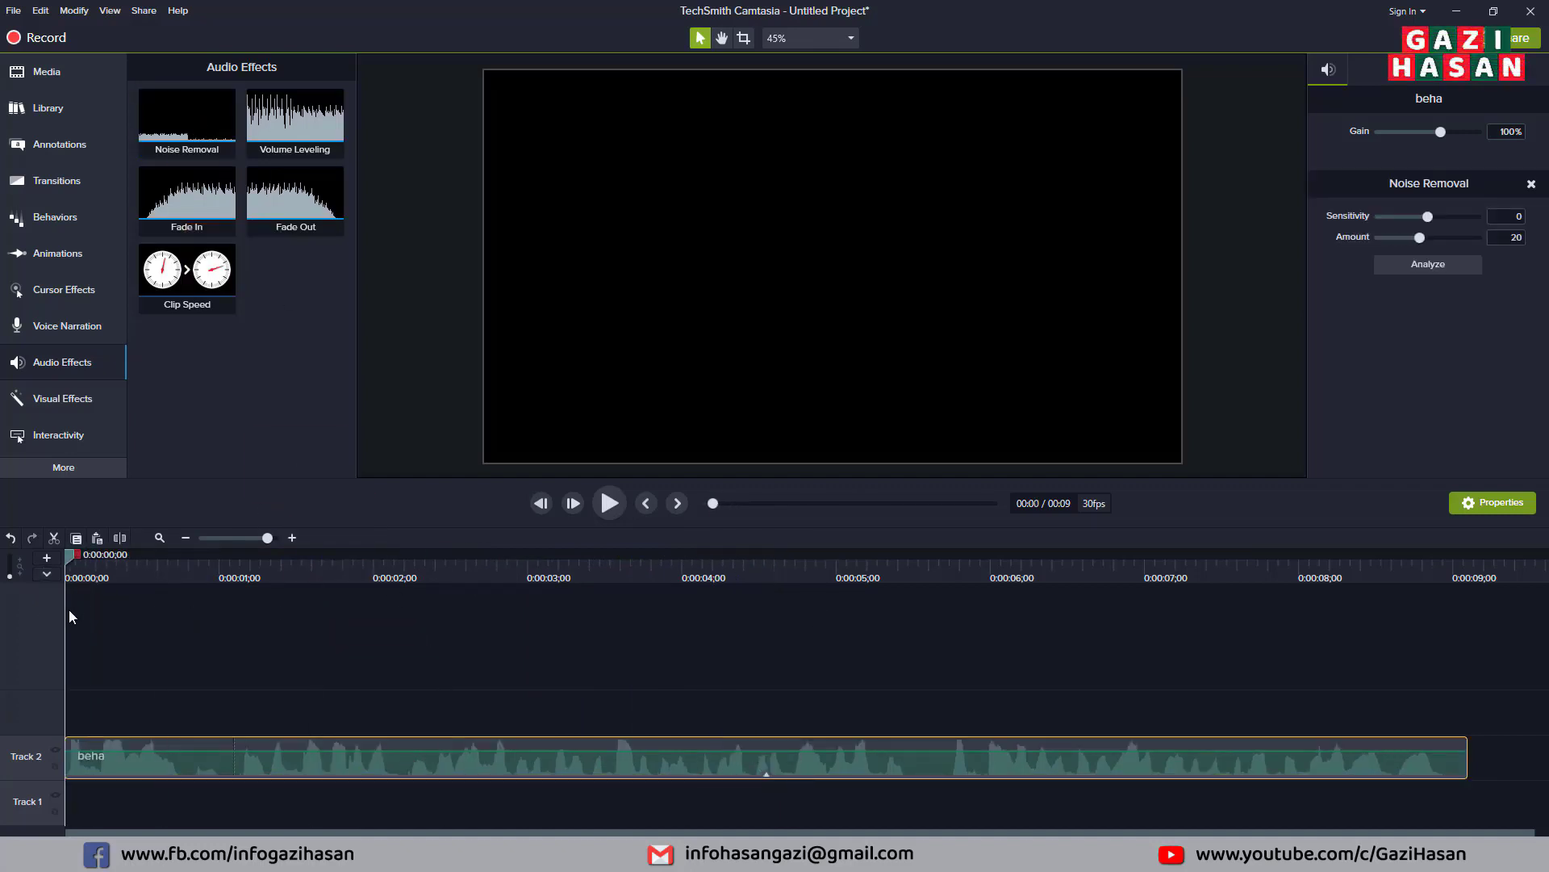
key("space")
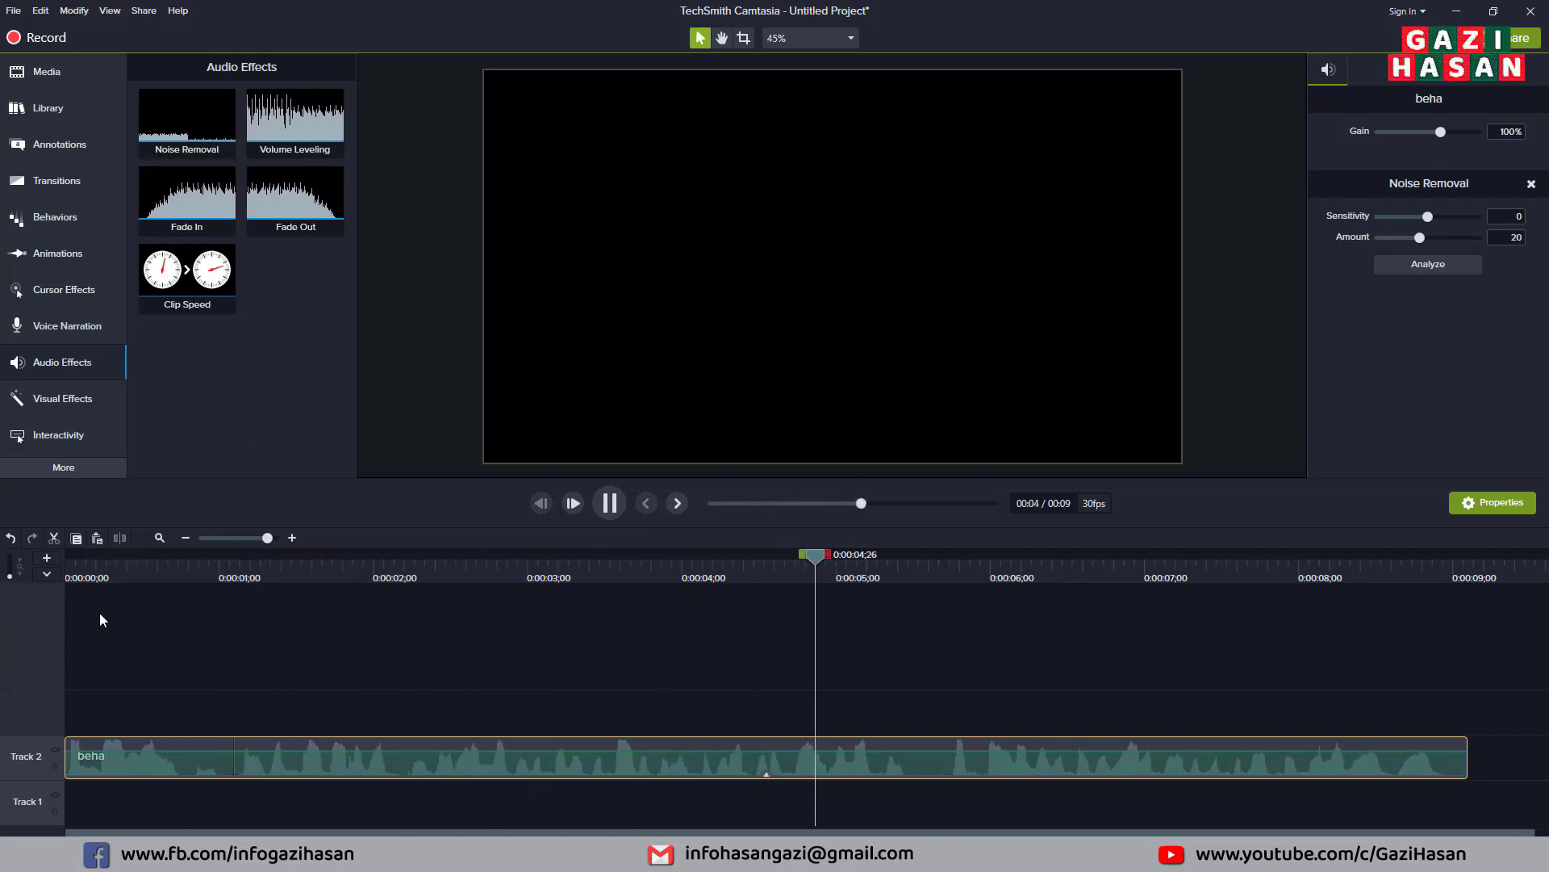
left_click_drag(1419, 238, 1441, 239)
key("space")
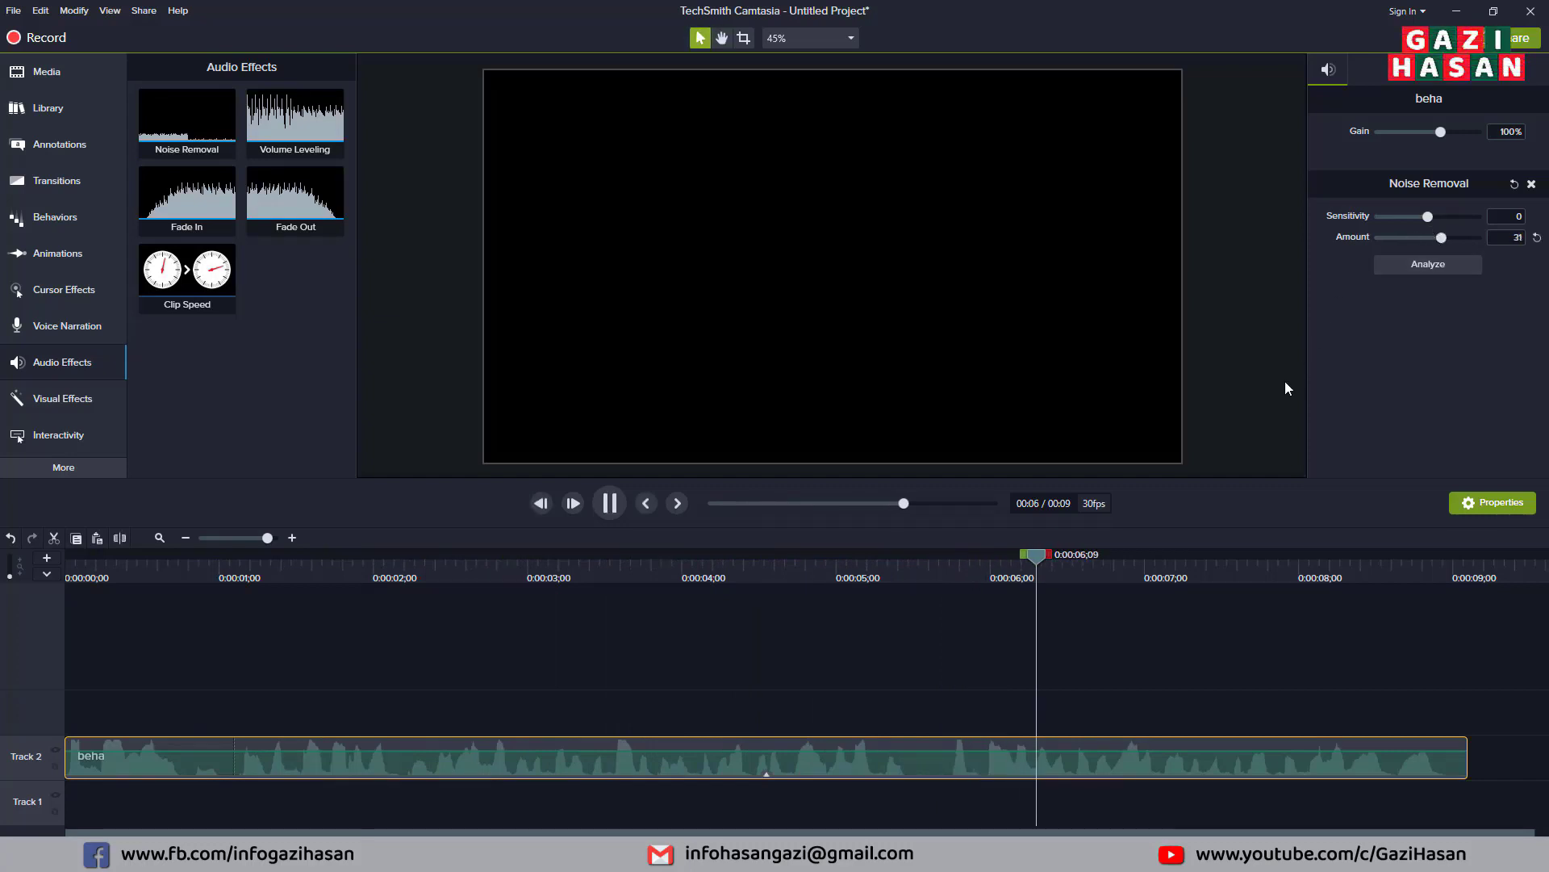
- Lower the Noise Removal sensitivity to -20 and play the beha clip from the start to hear the effect
left_click_drag(1426, 216, 1399, 231)
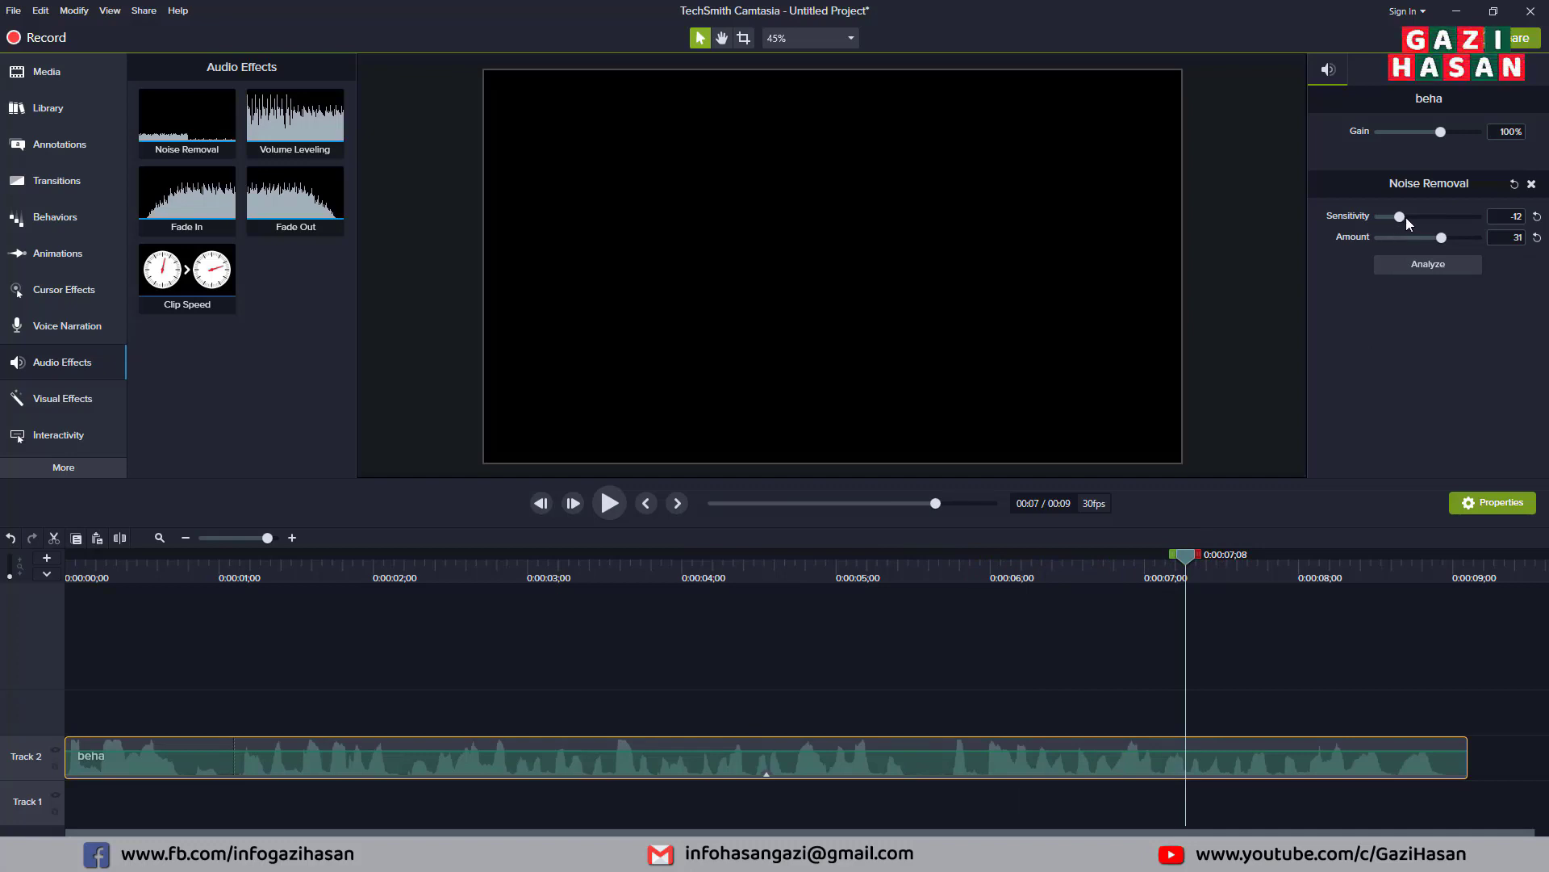
left_click_drag(1426, 222, 1385, 226)
left_click_drag(1188, 558, 713, 557)
left_click(453, 646)
key("space")
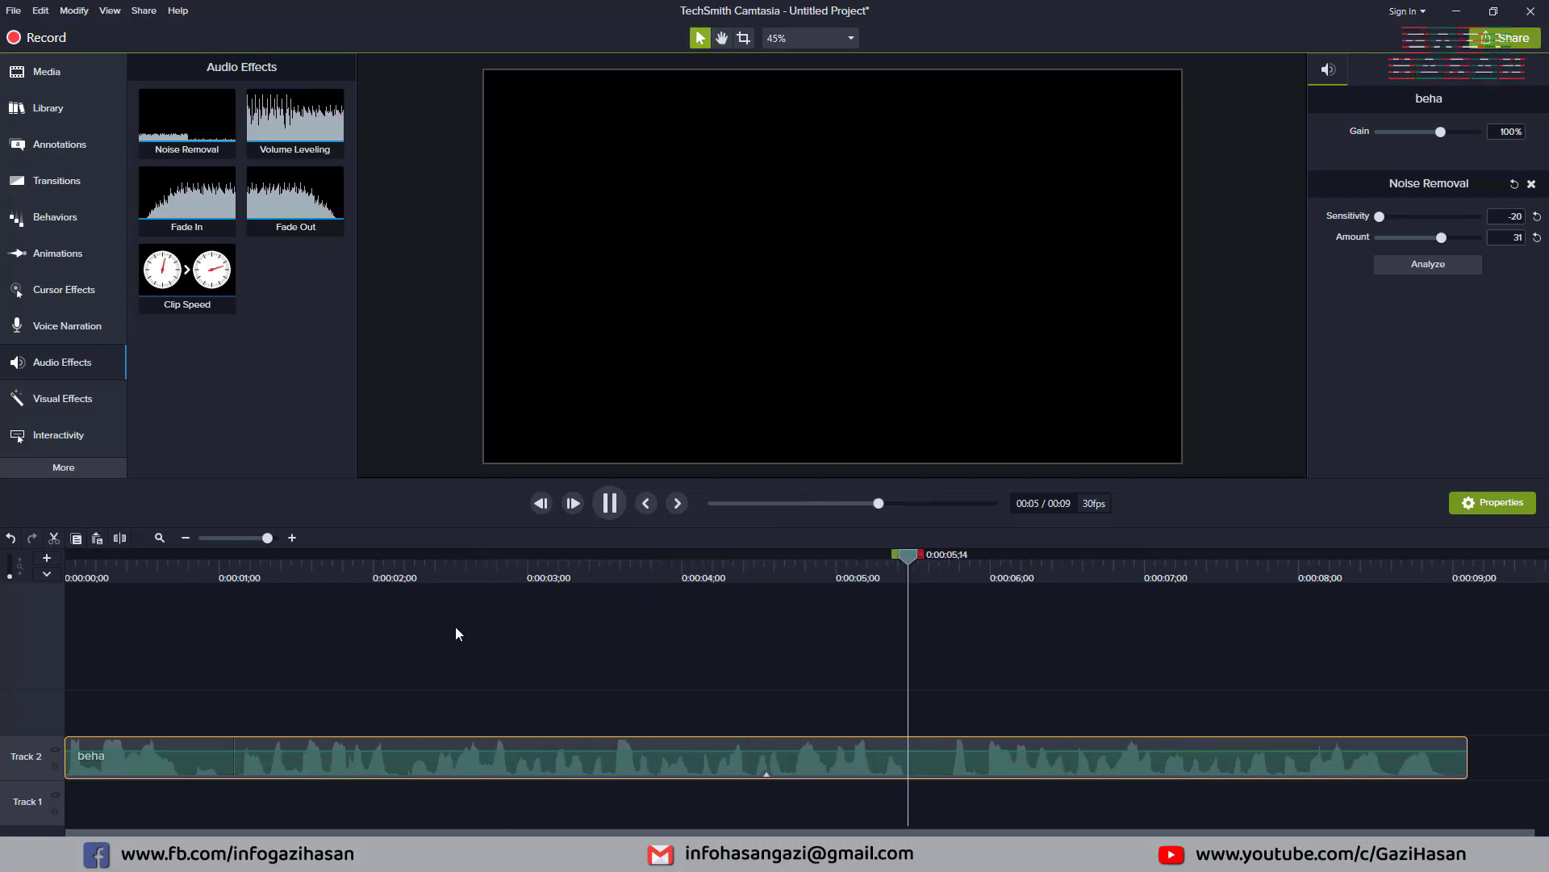
key("space")
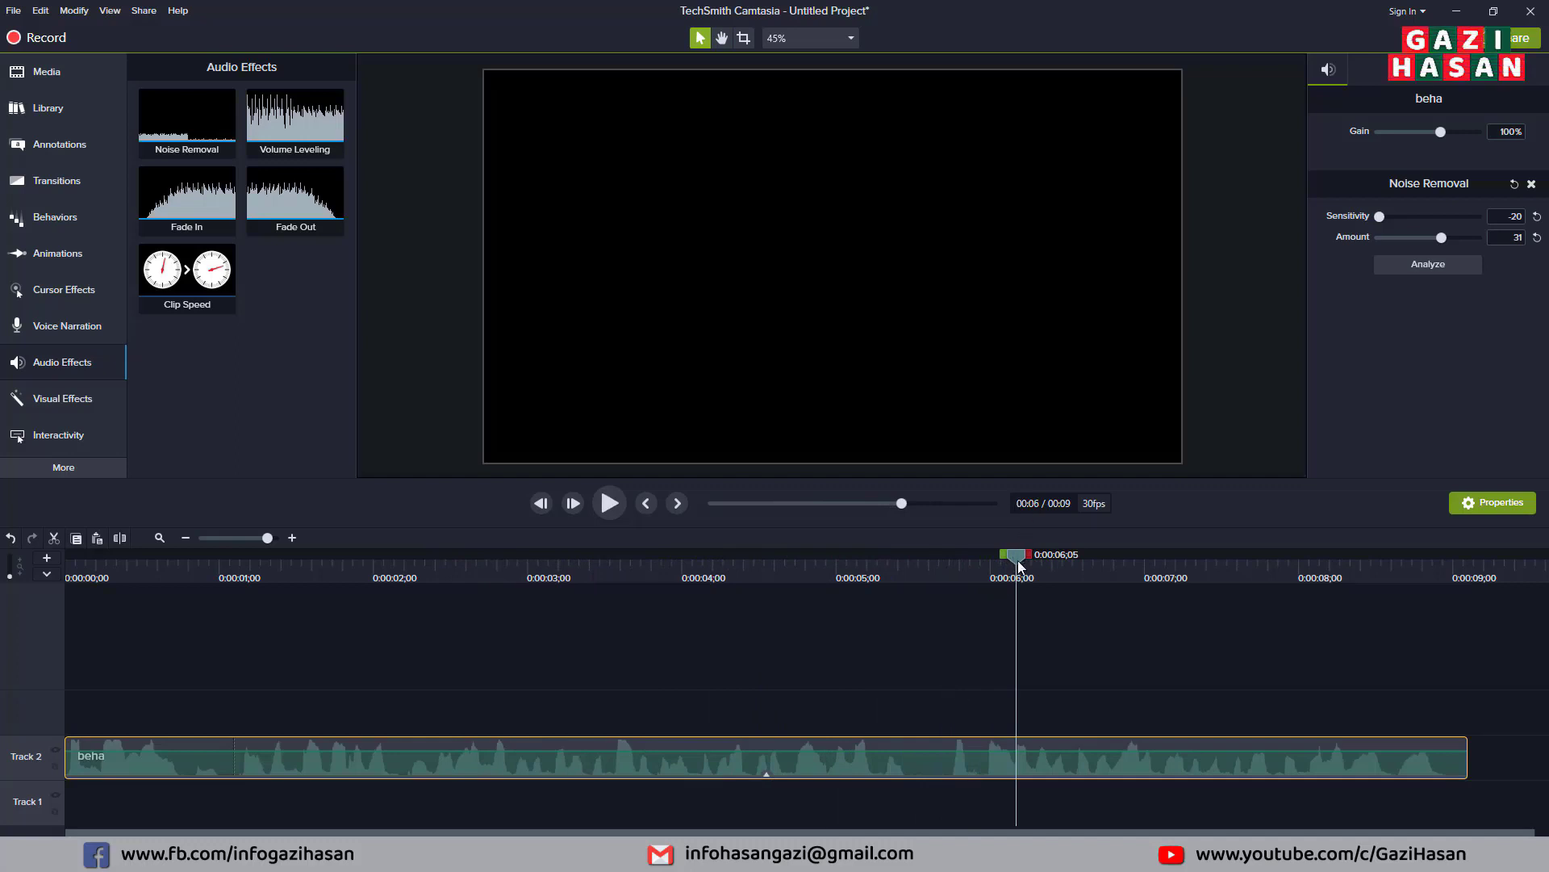
left_click_drag(1019, 565, 514, 616)
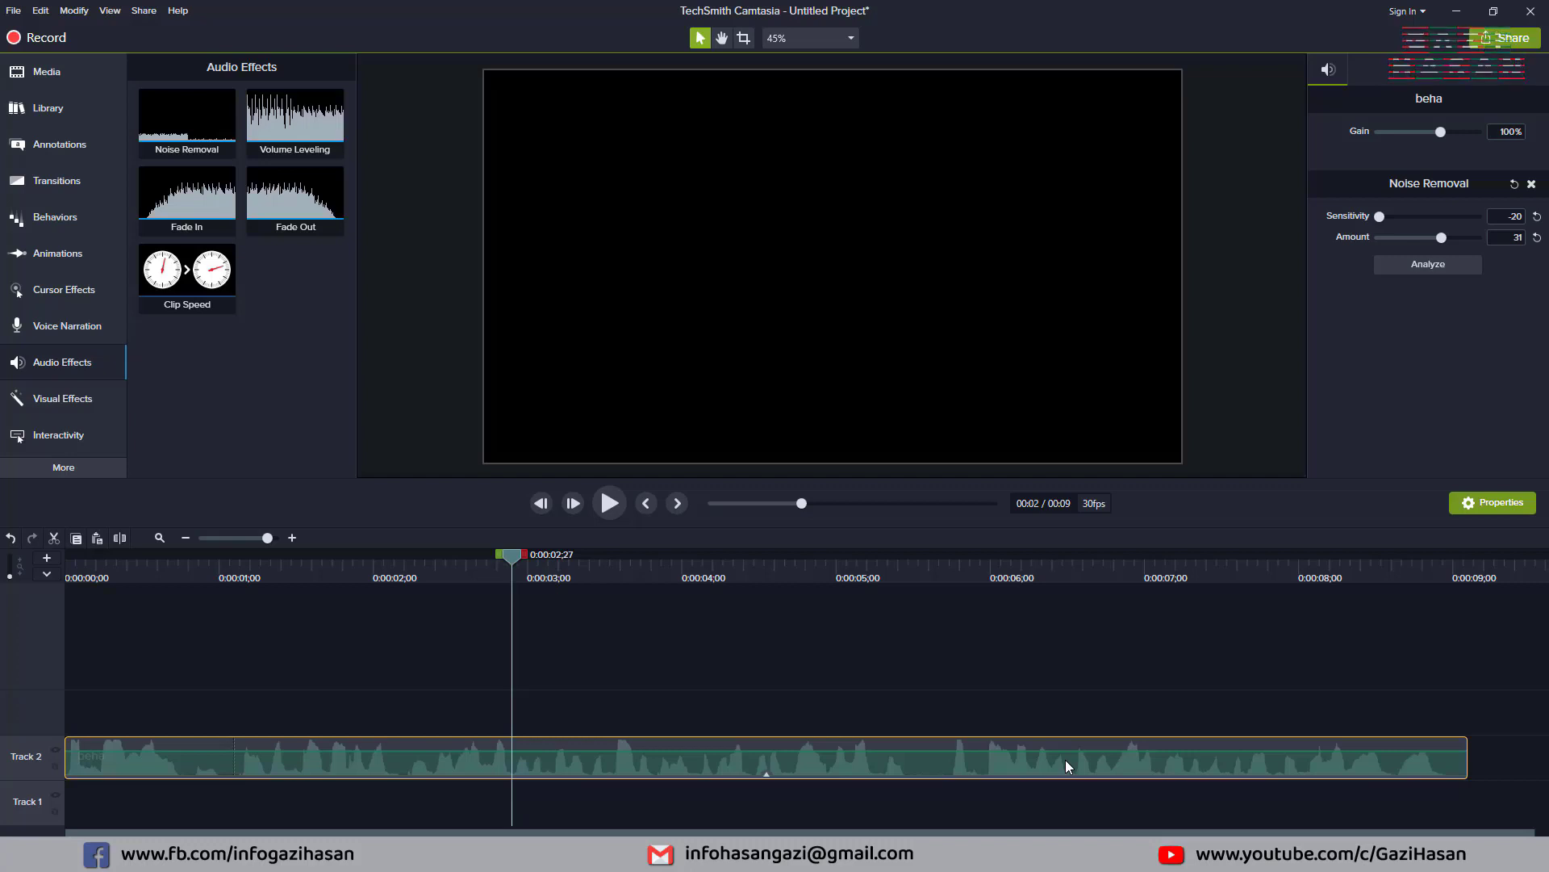
- Replace Noise Removal with Volume Leveling on the beha clip, preview the sound, and undo the leveling
left_click(1532, 184)
left_click_drag(295, 122, 535, 761)
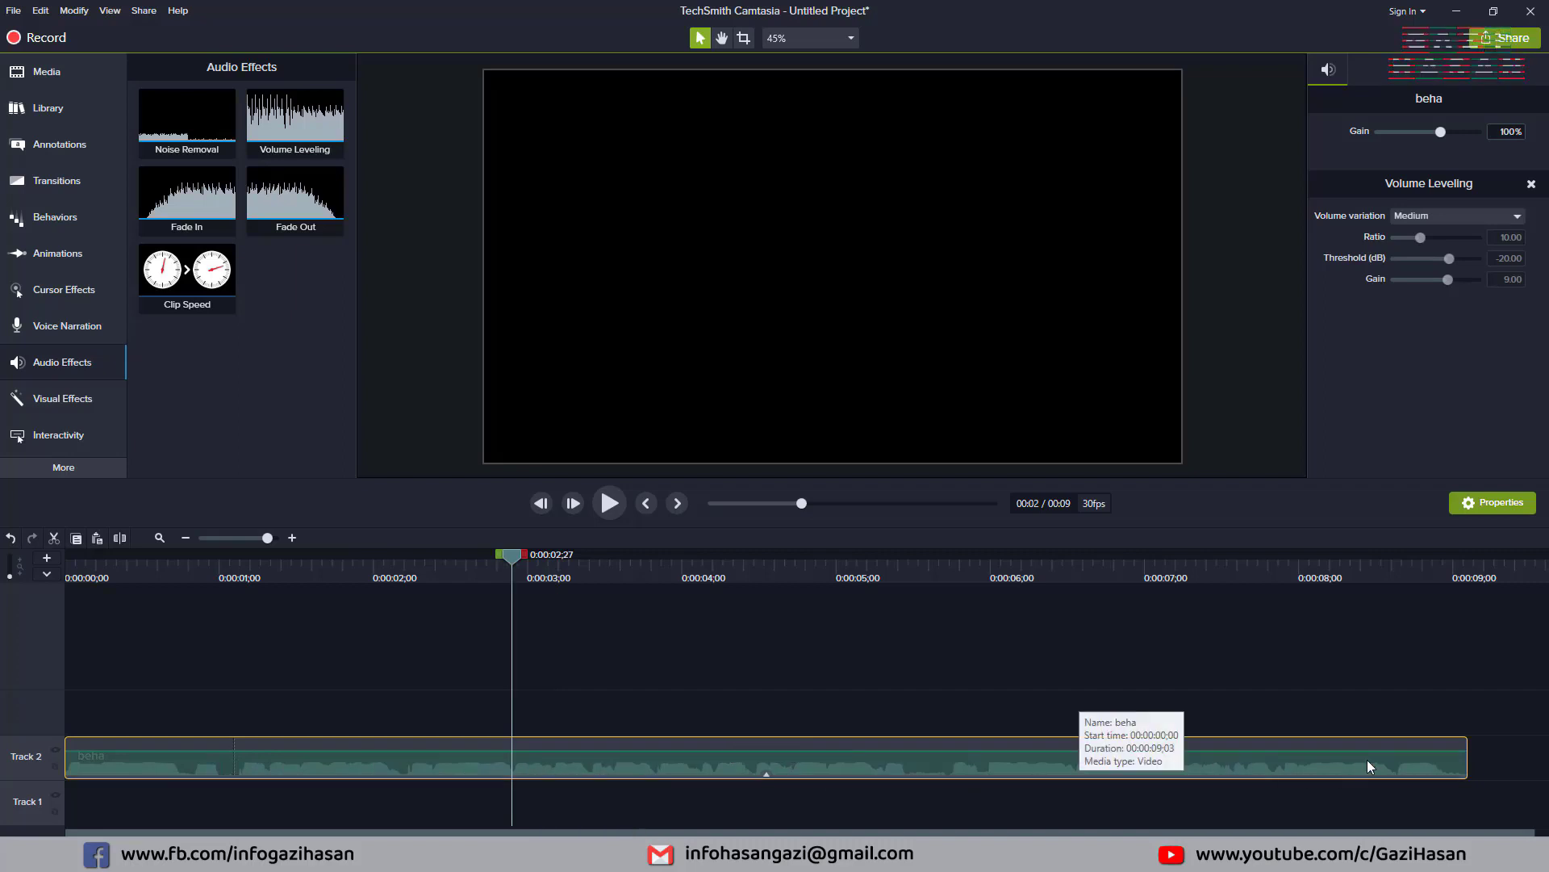
key("space")
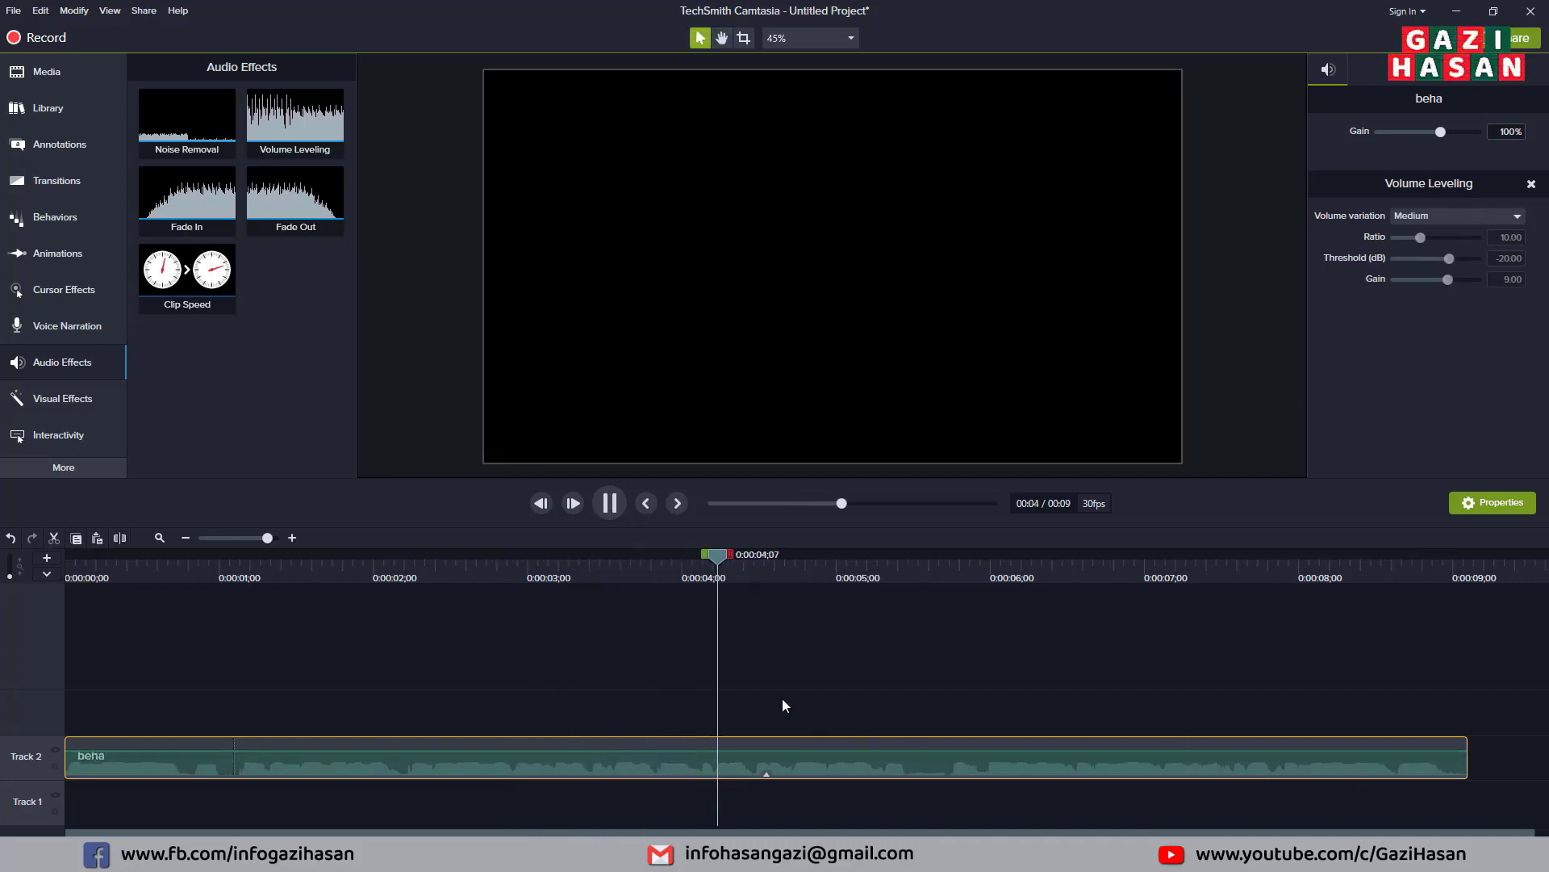
key("space")
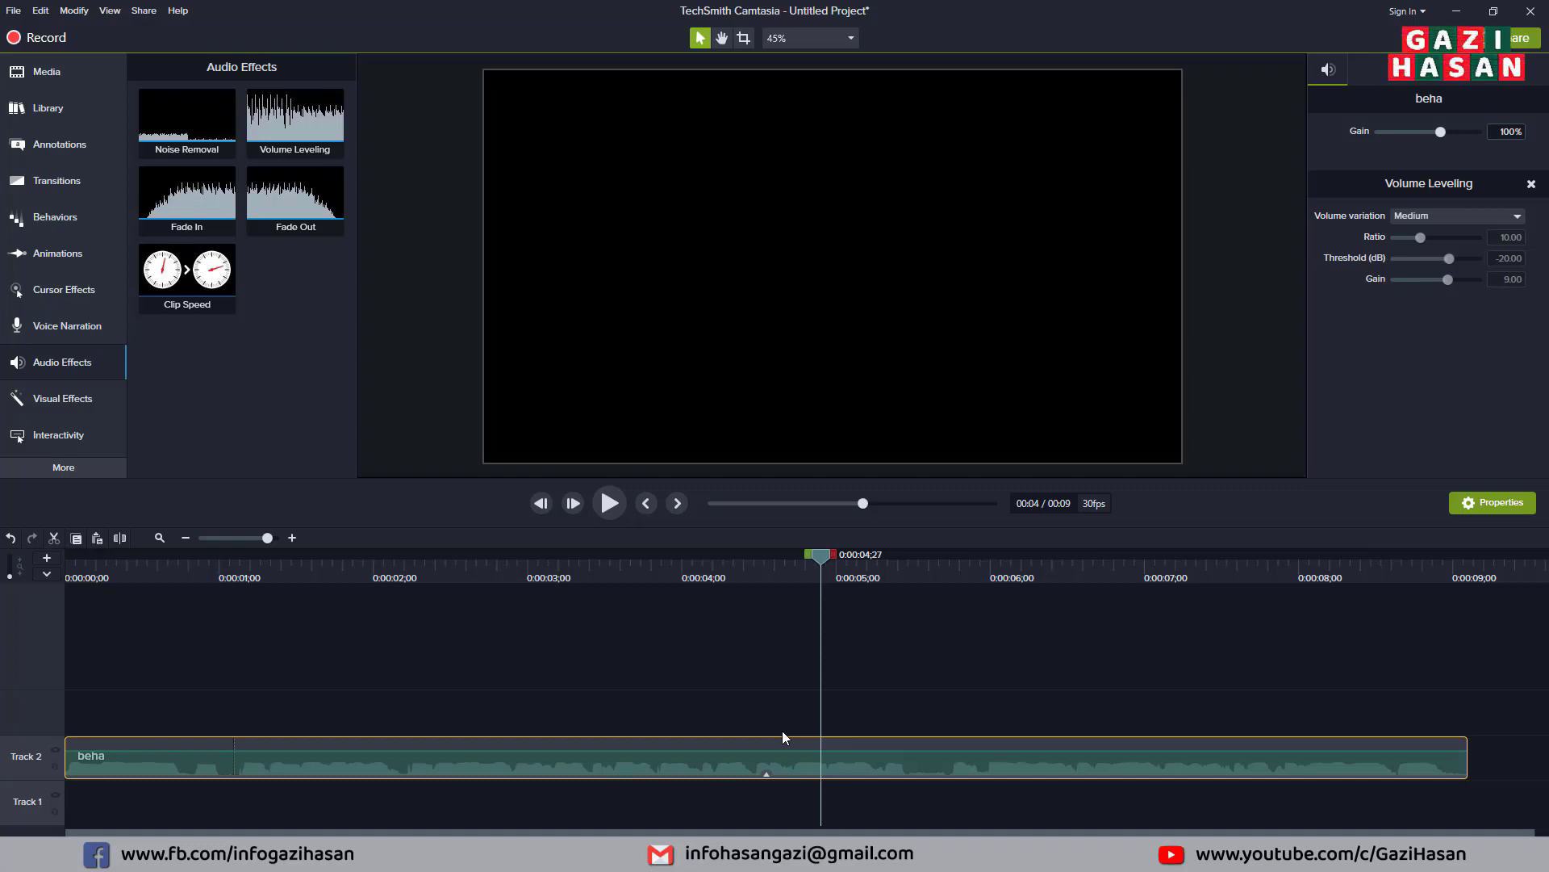
key("ctrl+z")
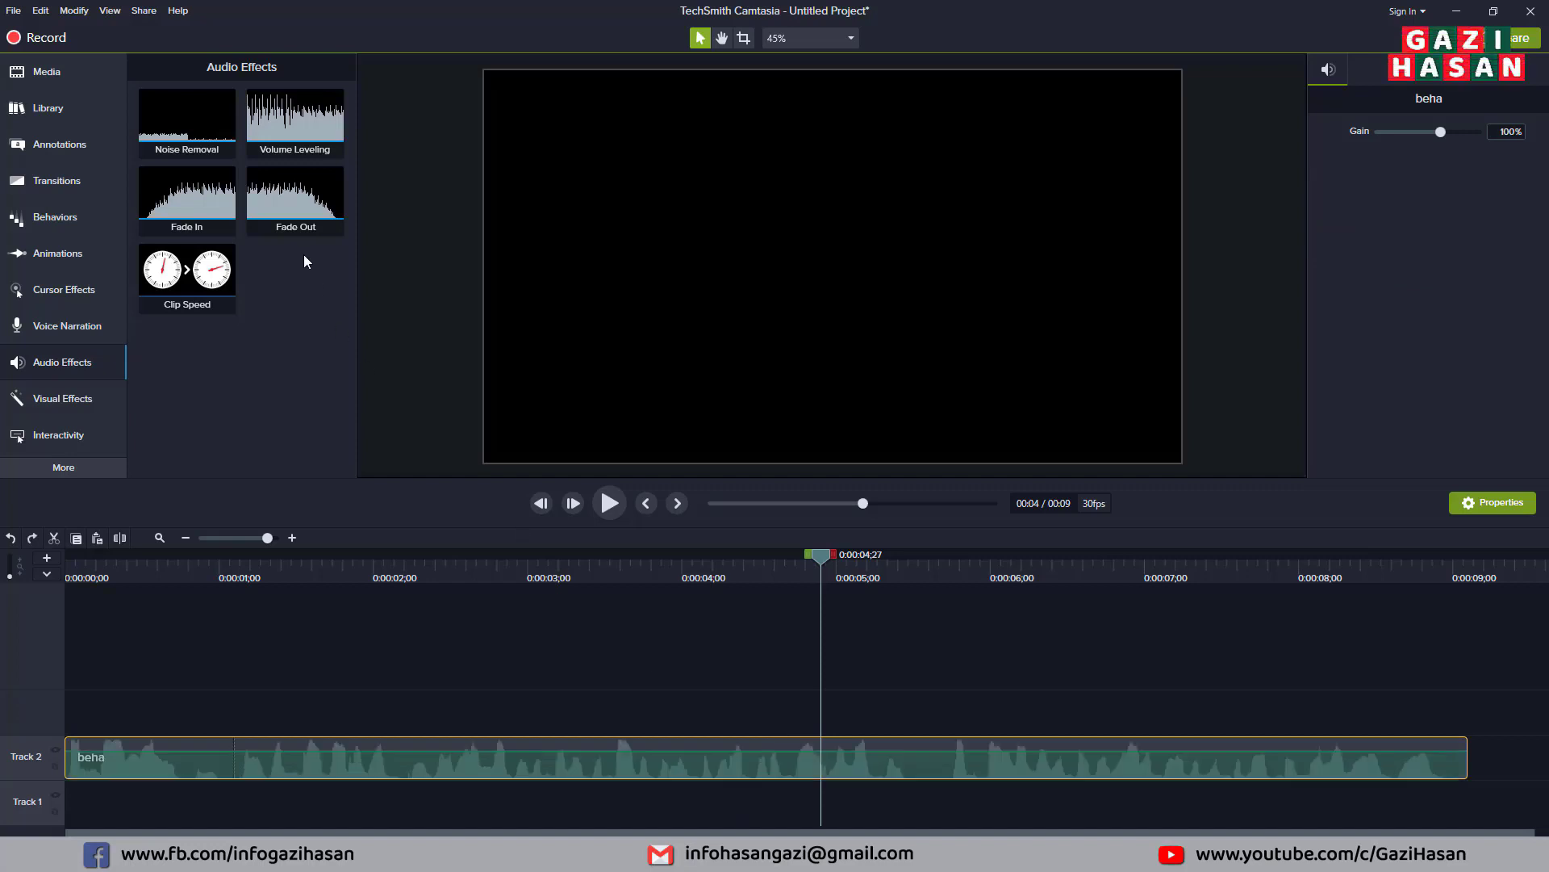
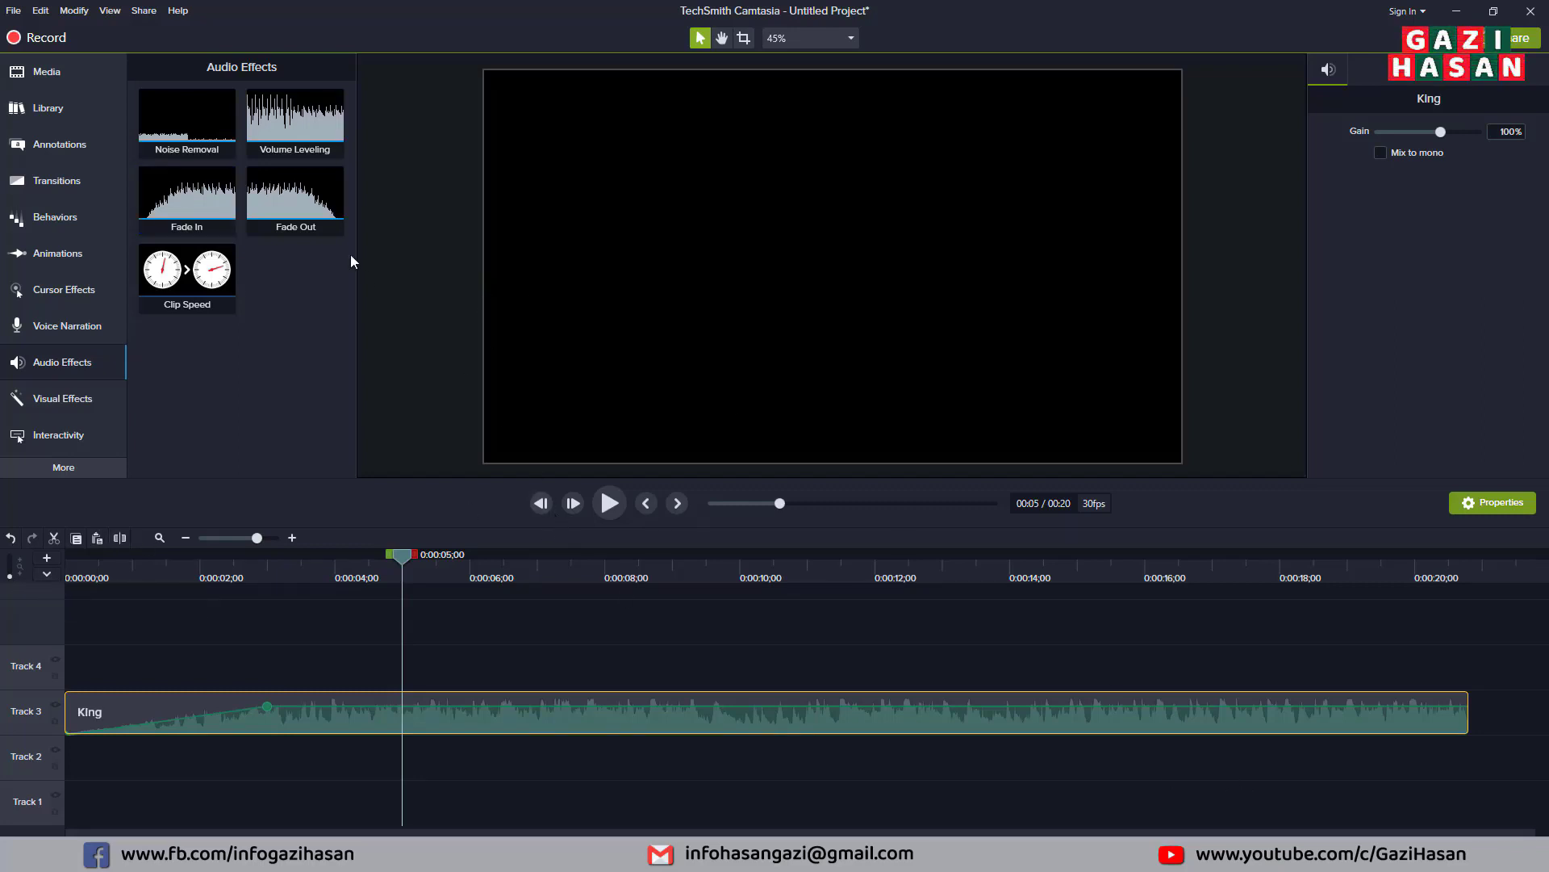
- Add a Fade Out to the end of the King clip on Track 3 and play it from about 17 seconds
left_click_drag(295, 198, 1417, 719)
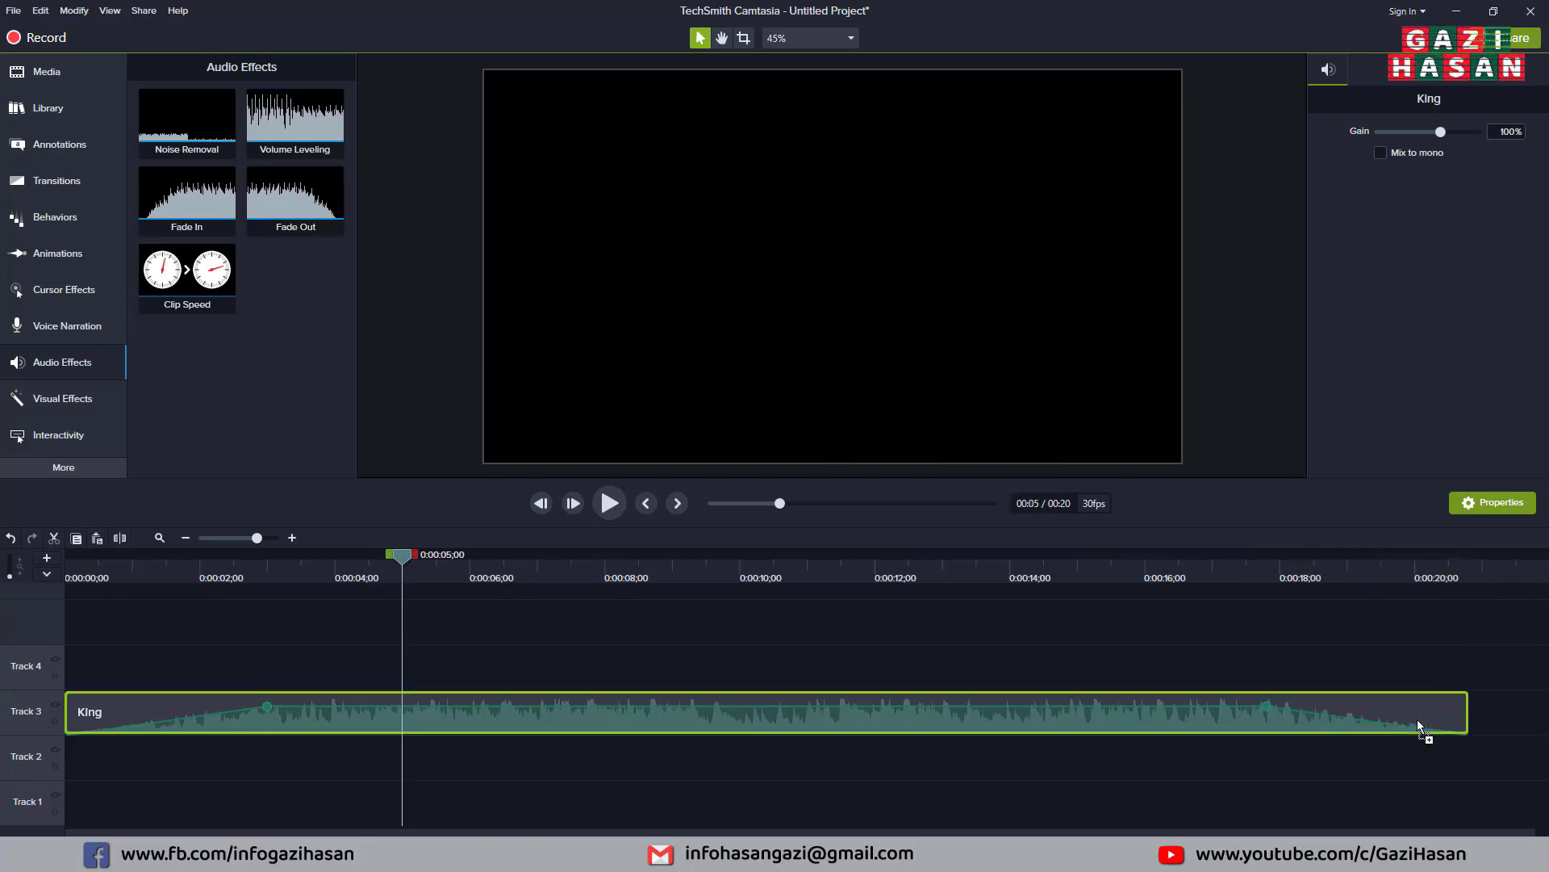
left_click_drag(397, 554, 1219, 624)
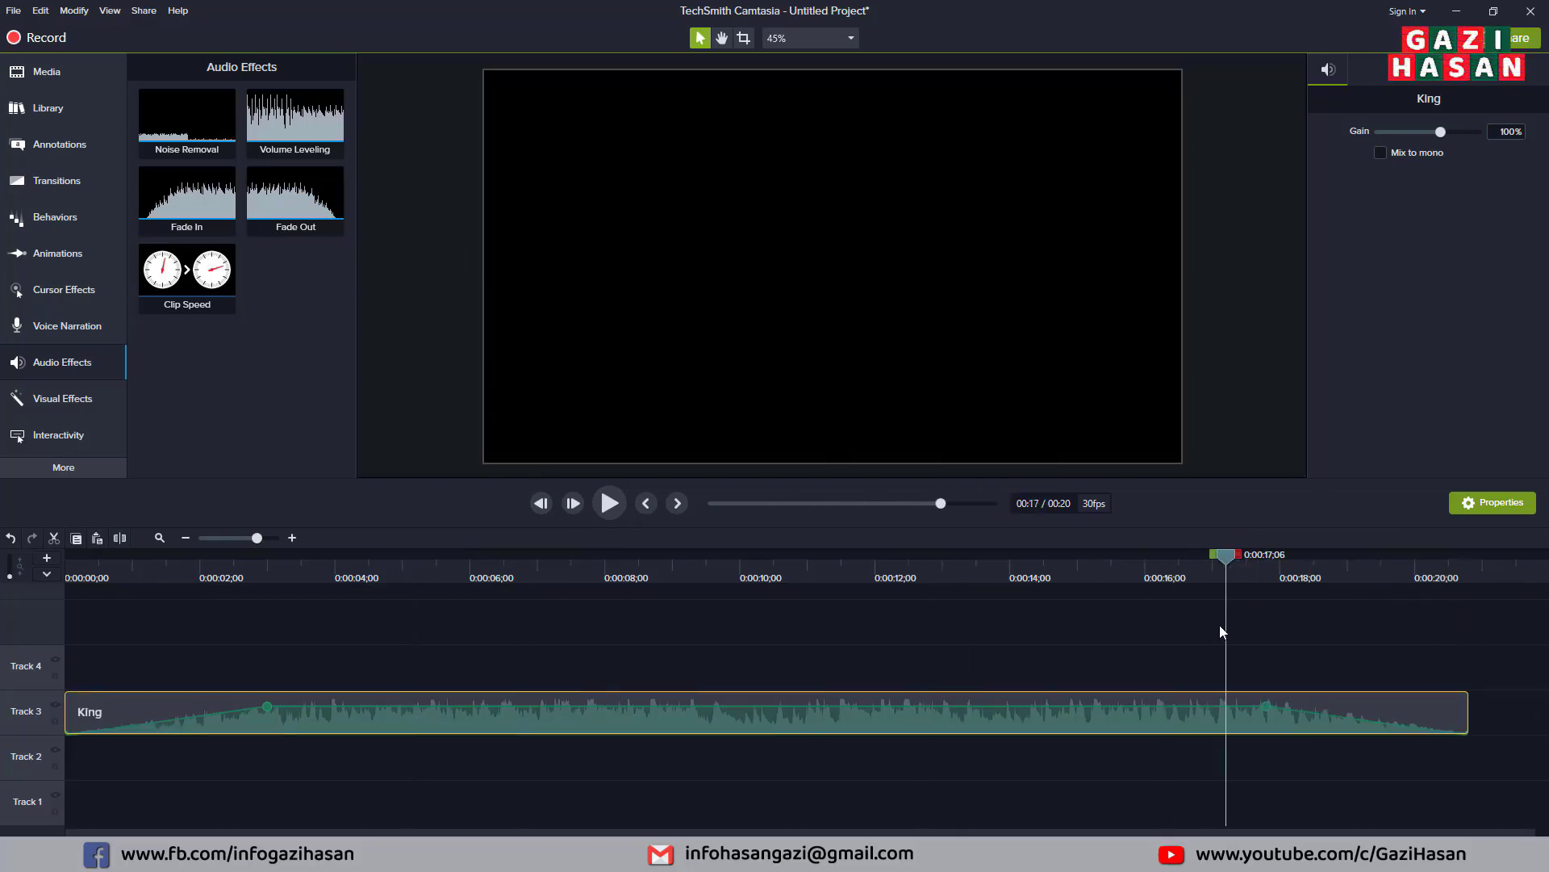
key("space")
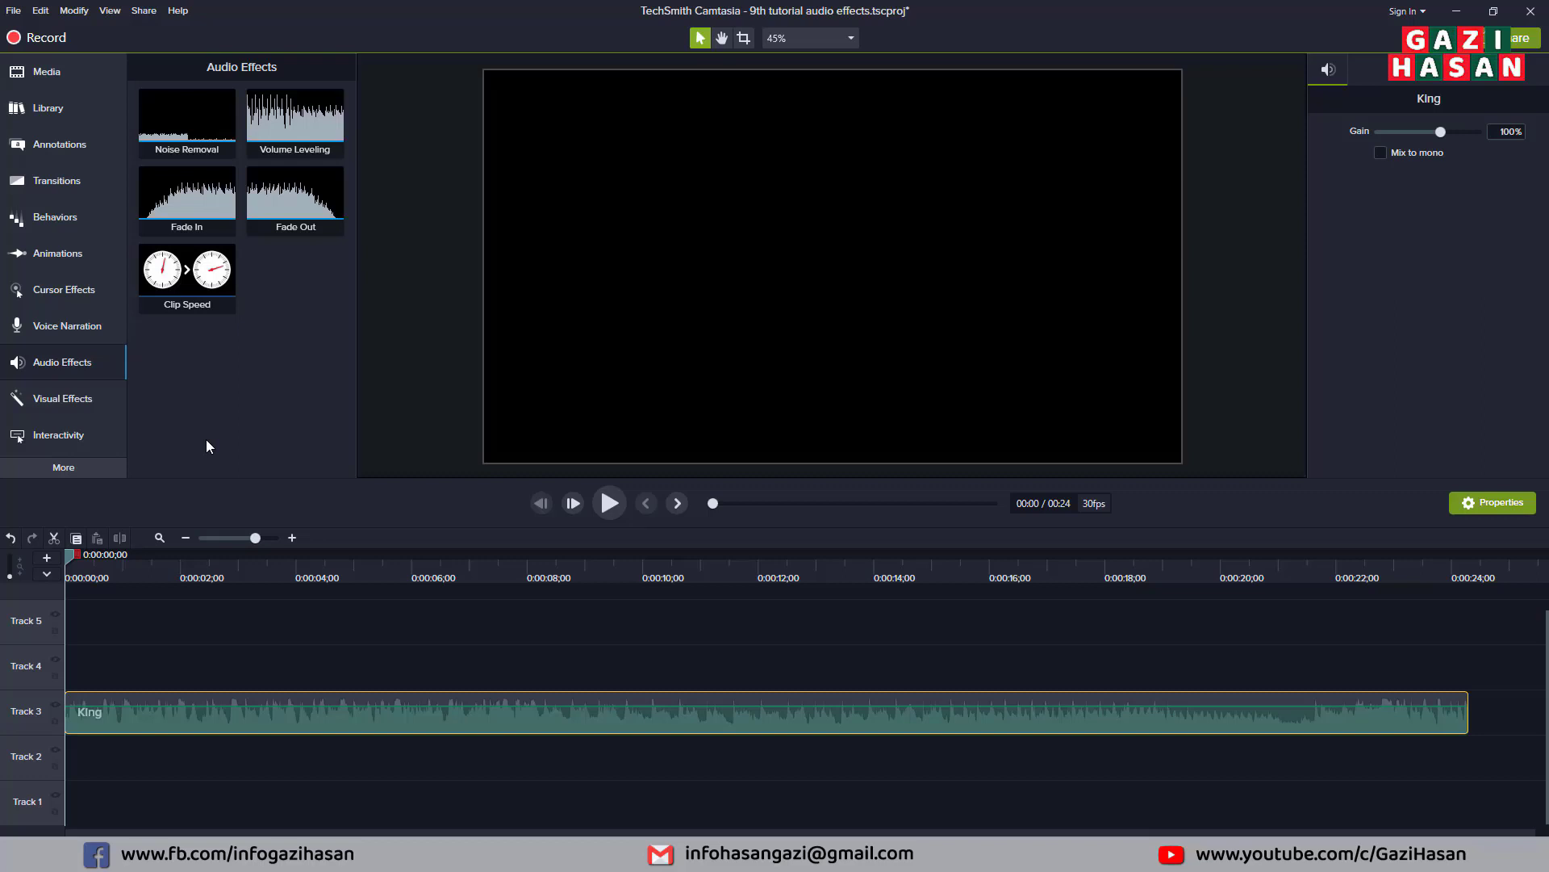
- Play the first seconds of the King clip at its original speed and check where the clip ends on the timeline
left_click(608, 503)
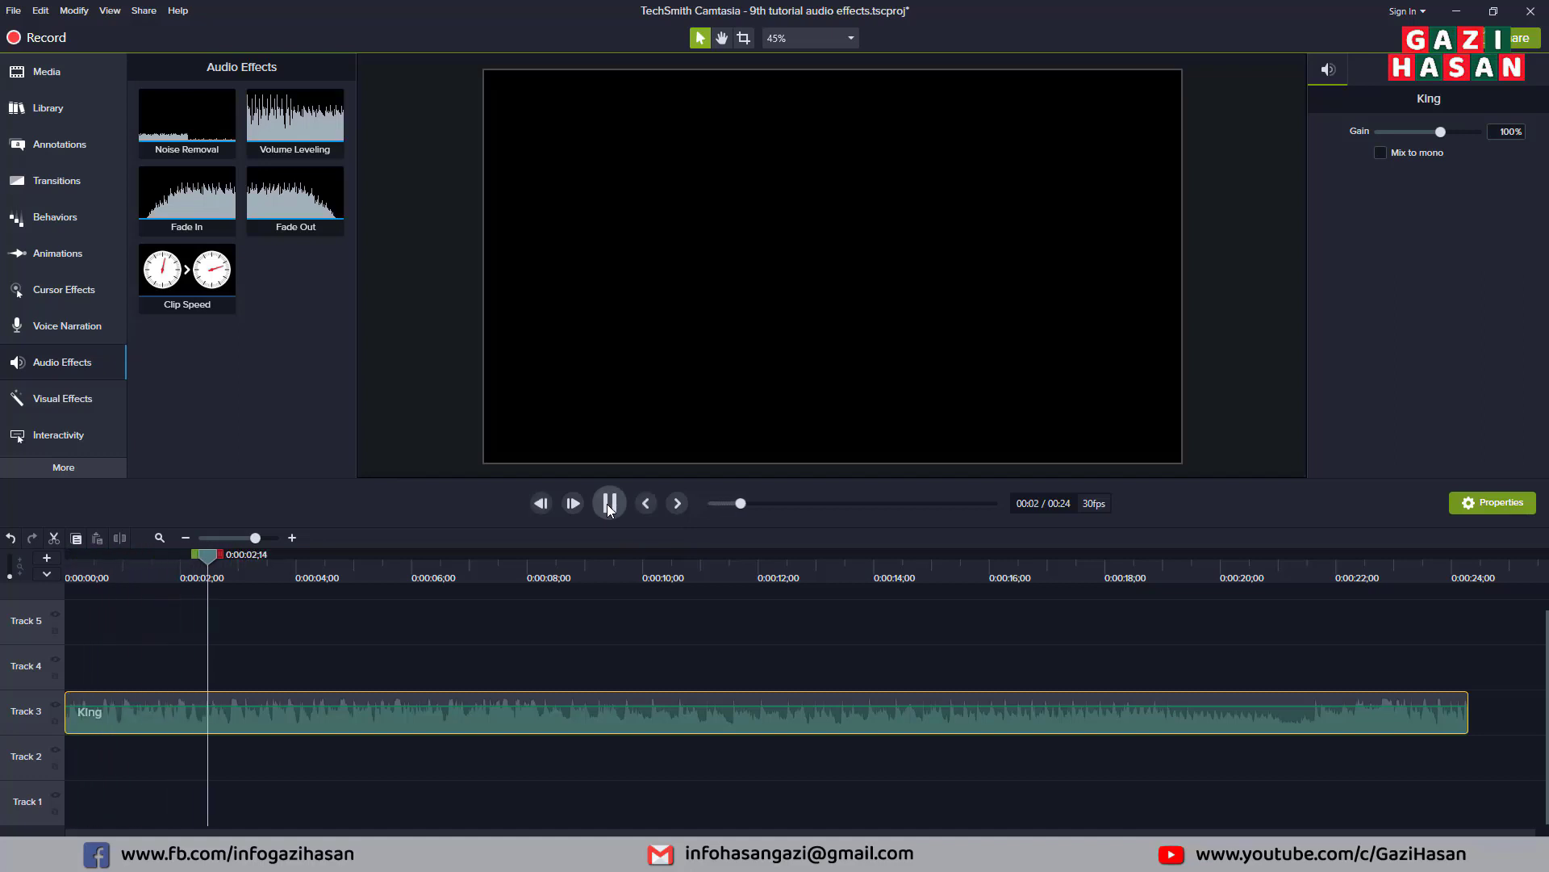
left_click(610, 505)
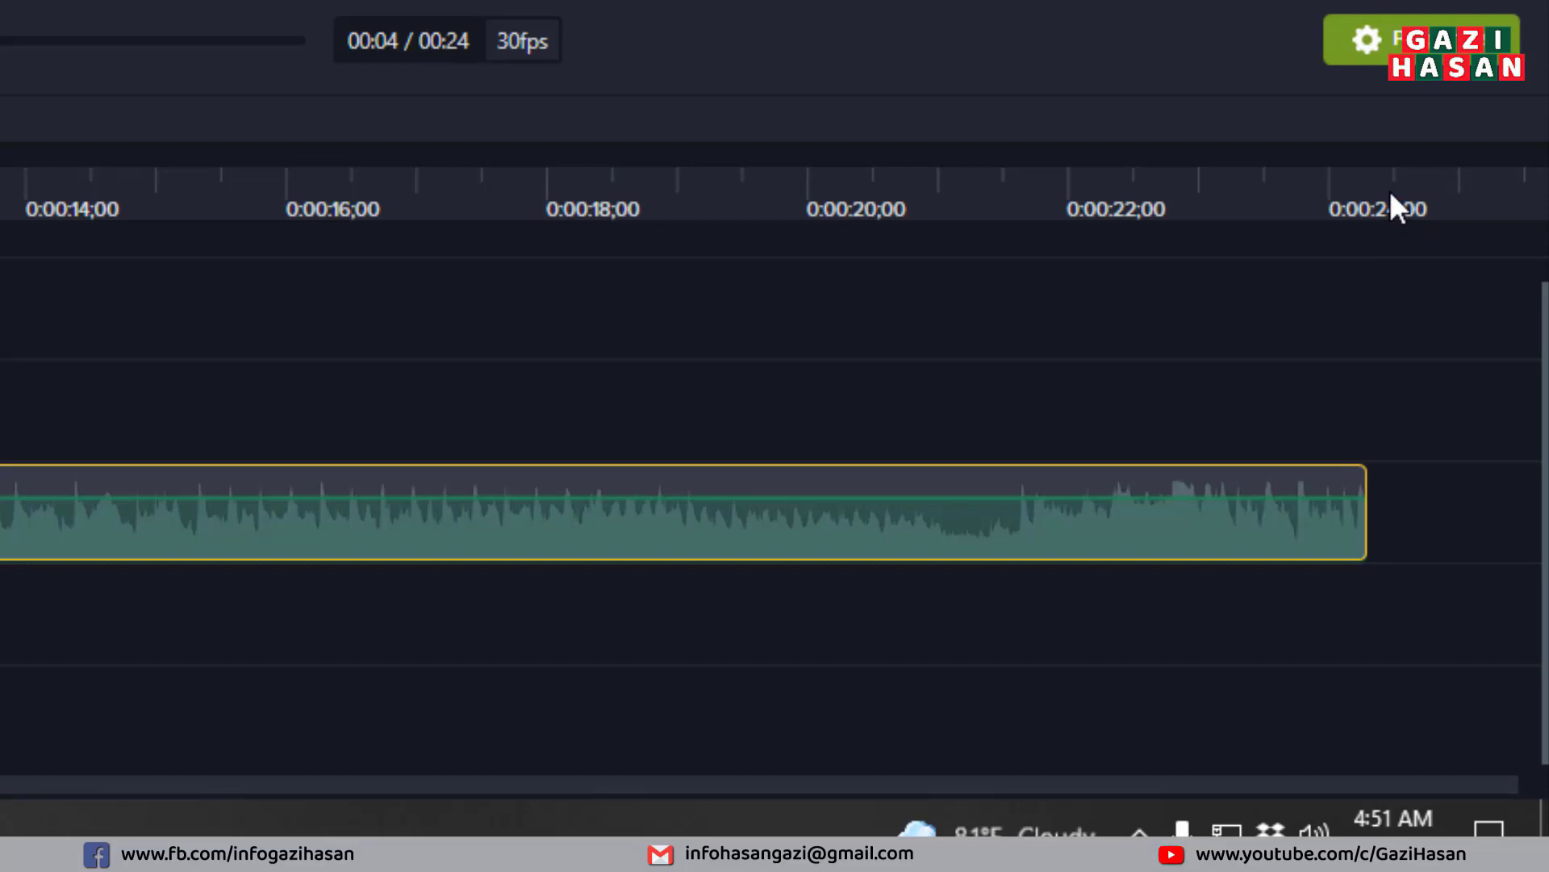
mouse_move(1362, 523)
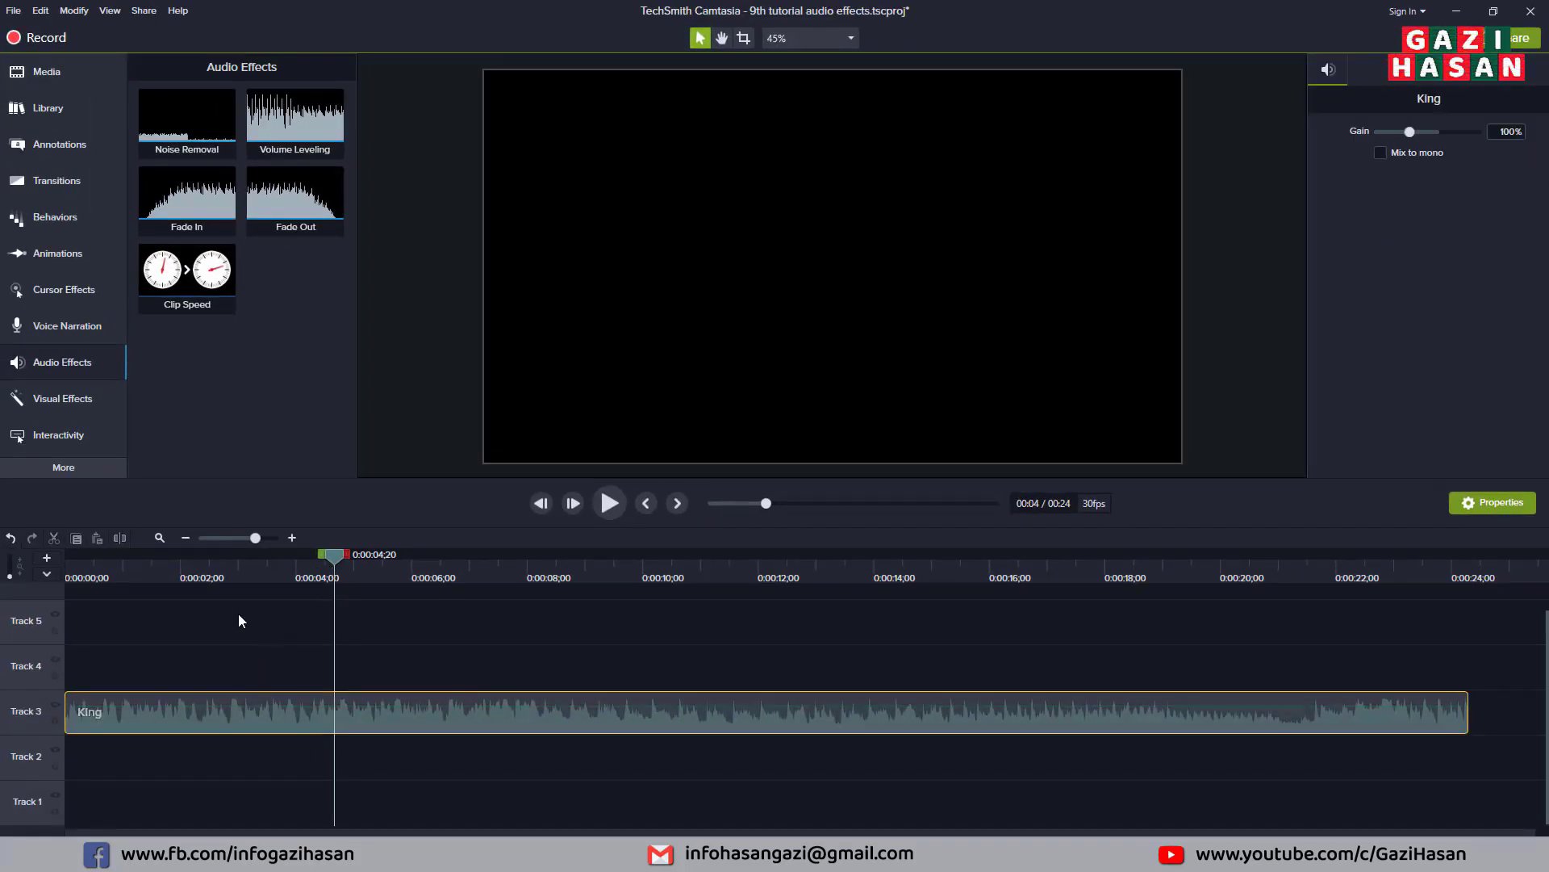
- Apply Clip Speed to the King clip and set the seconds of its duration to 15
left_click_drag(184, 273, 322, 691)
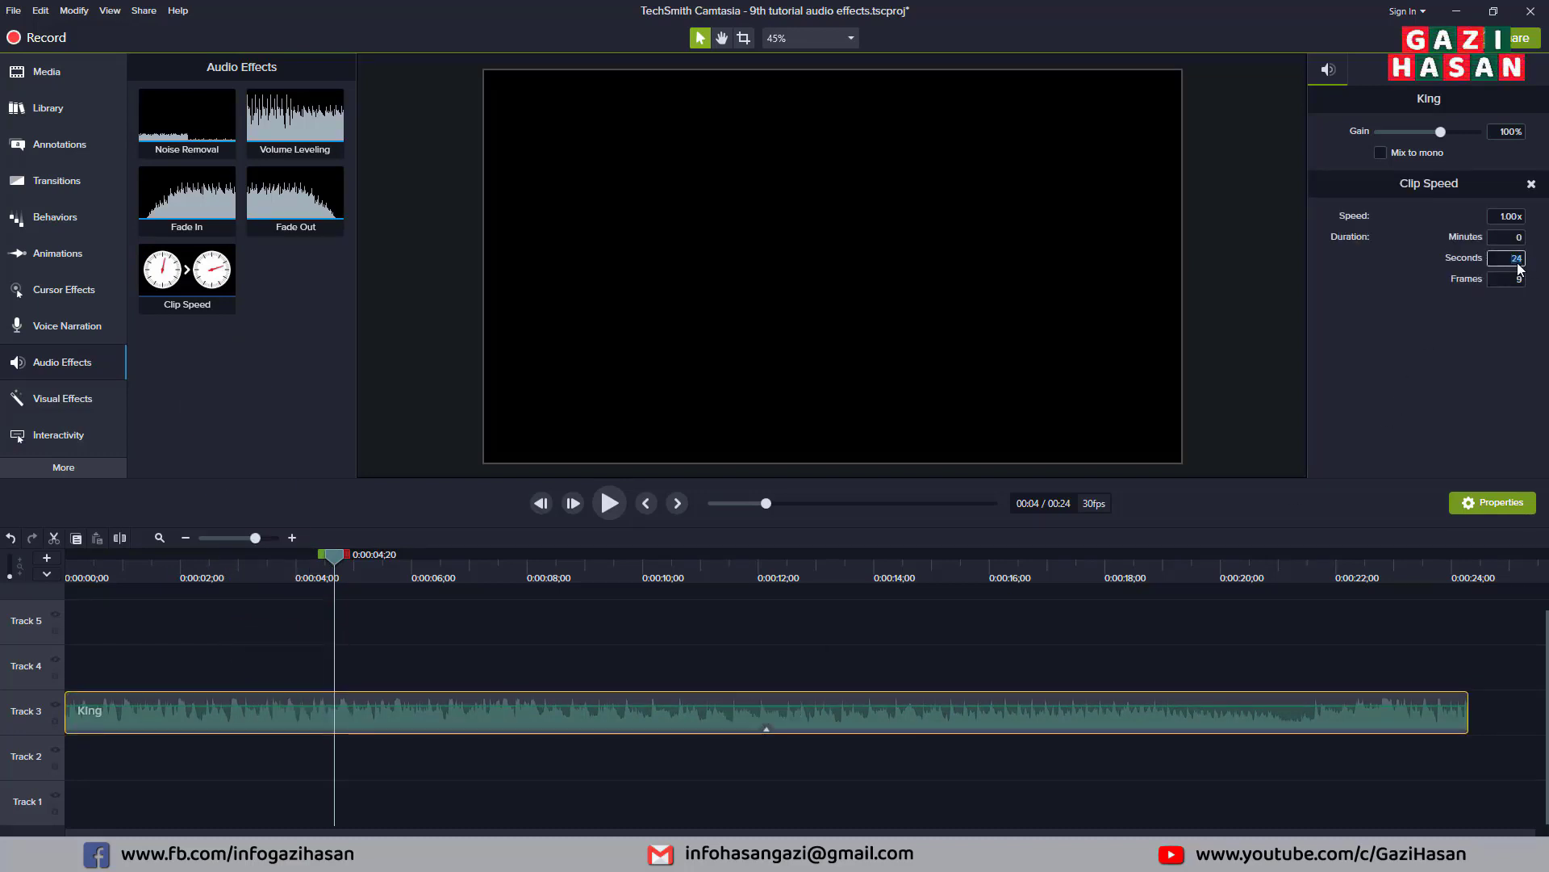
type("2")
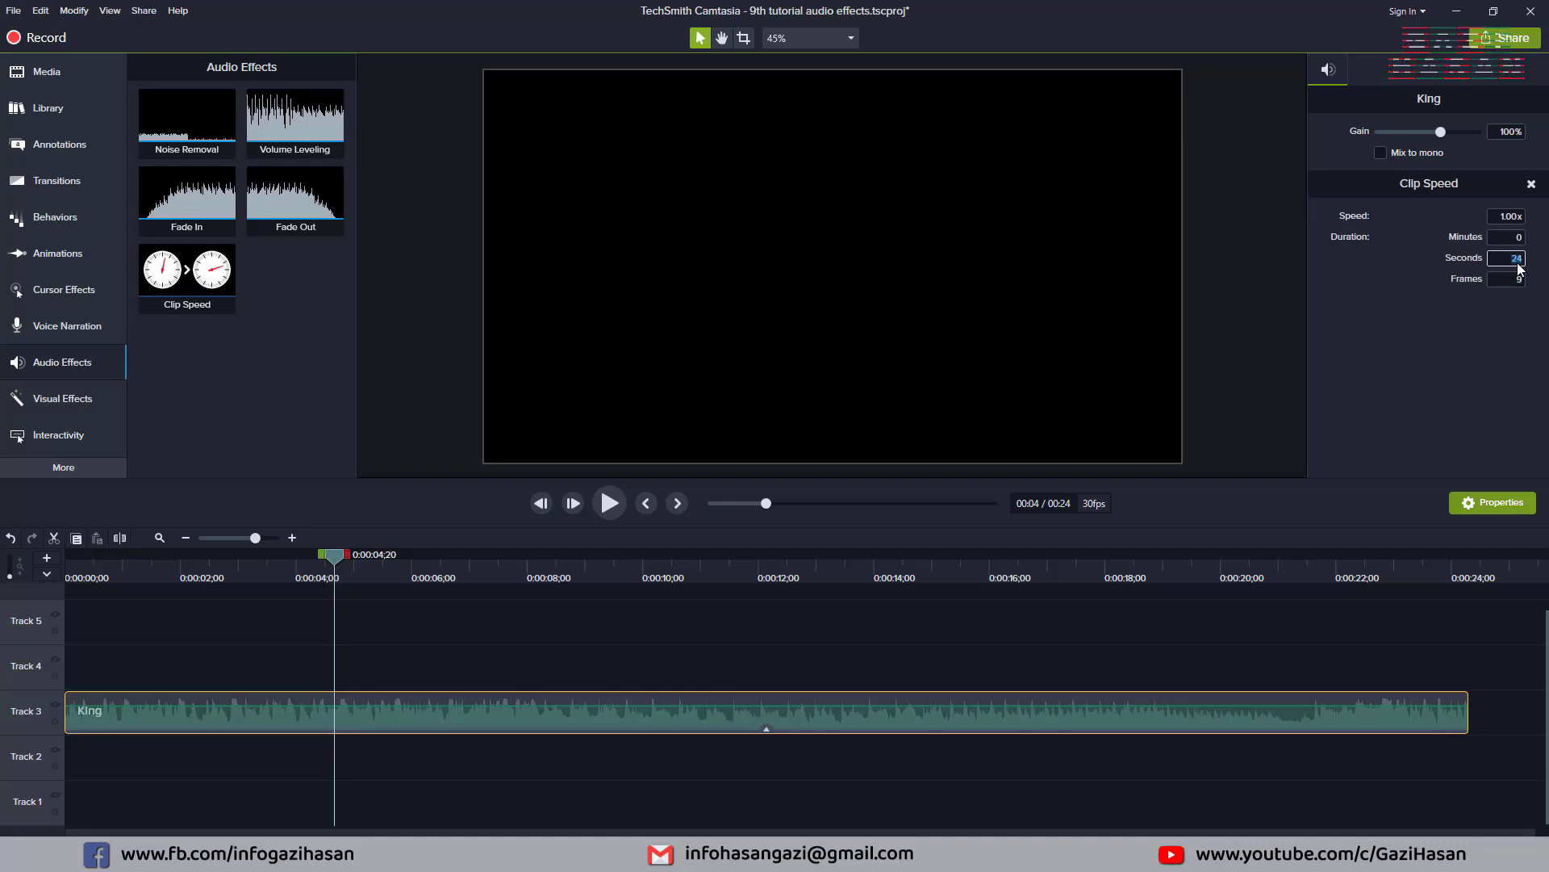
key("BackSpace")
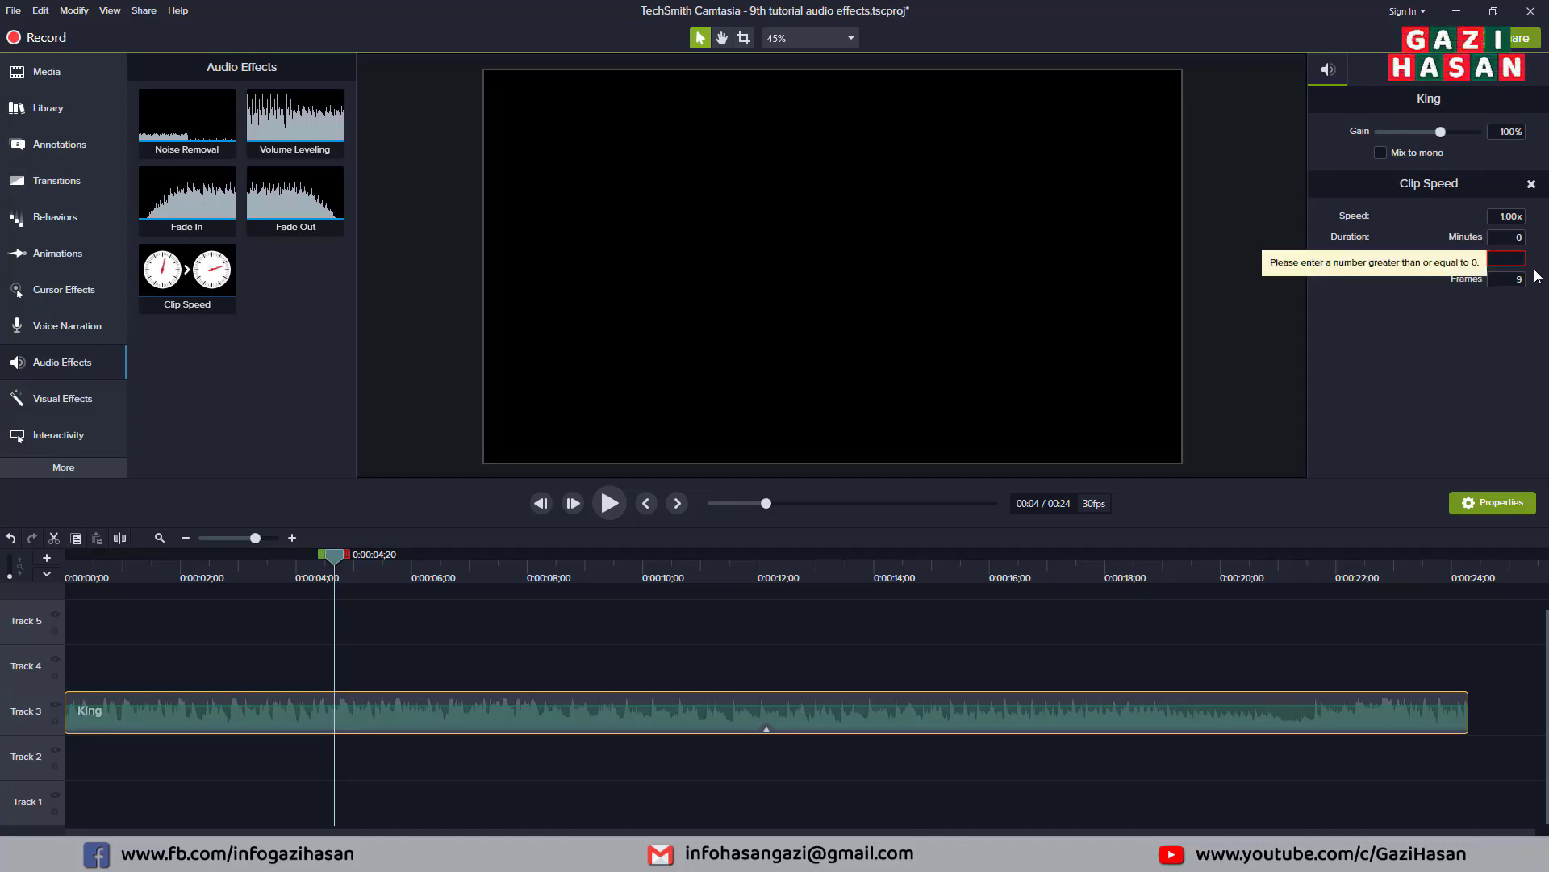
type("15")
key("Return")
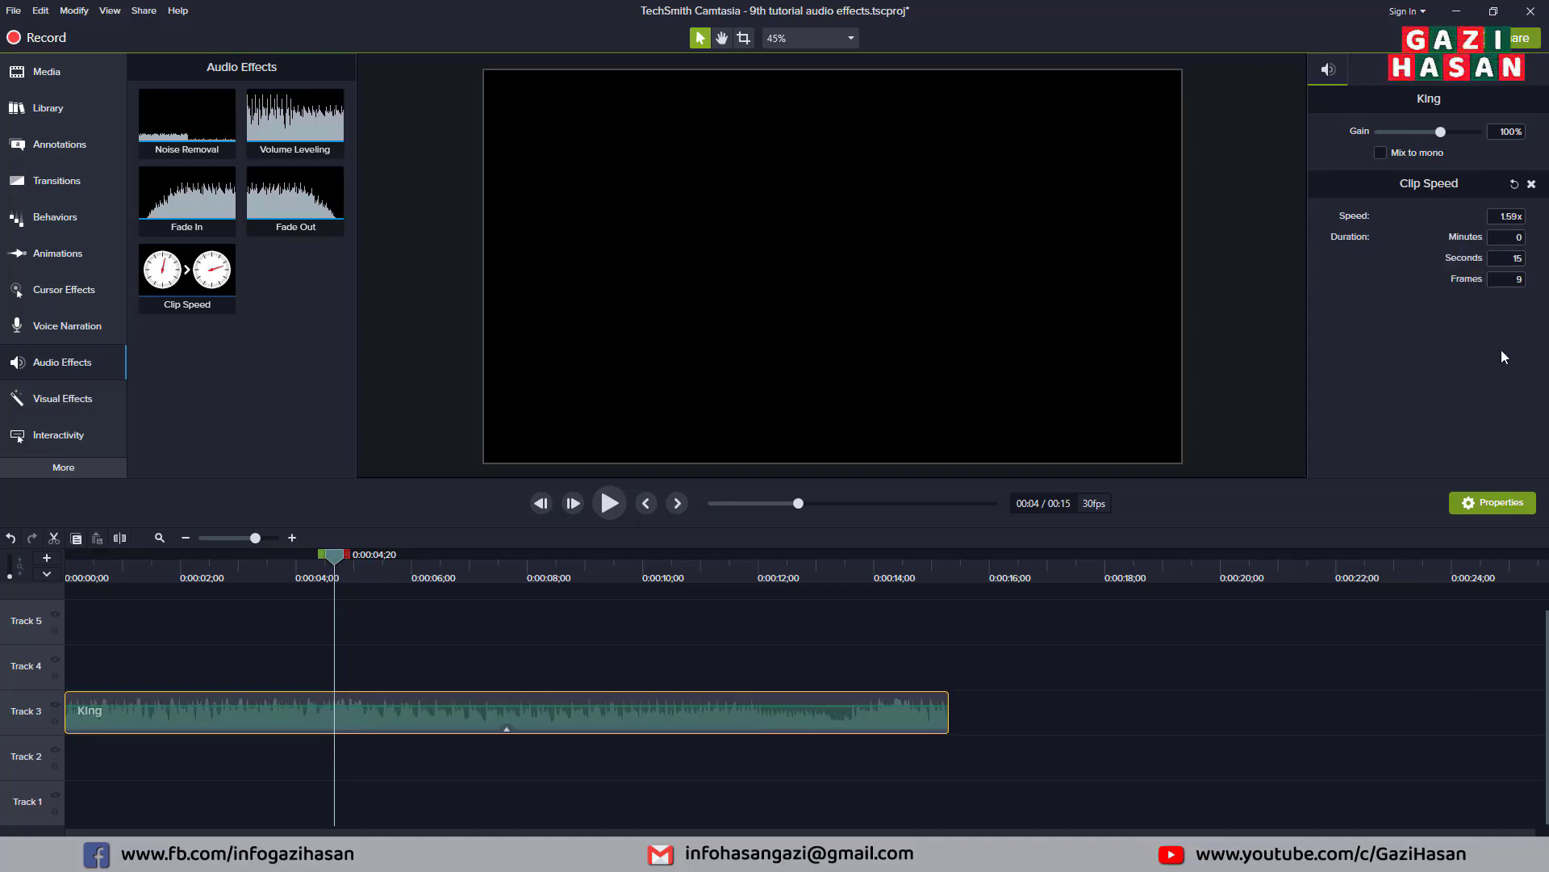
- Play the shortened King clip from near its start to hear the faster speed
left_click_drag(338, 557, 80, 562)
left_click(608, 506)
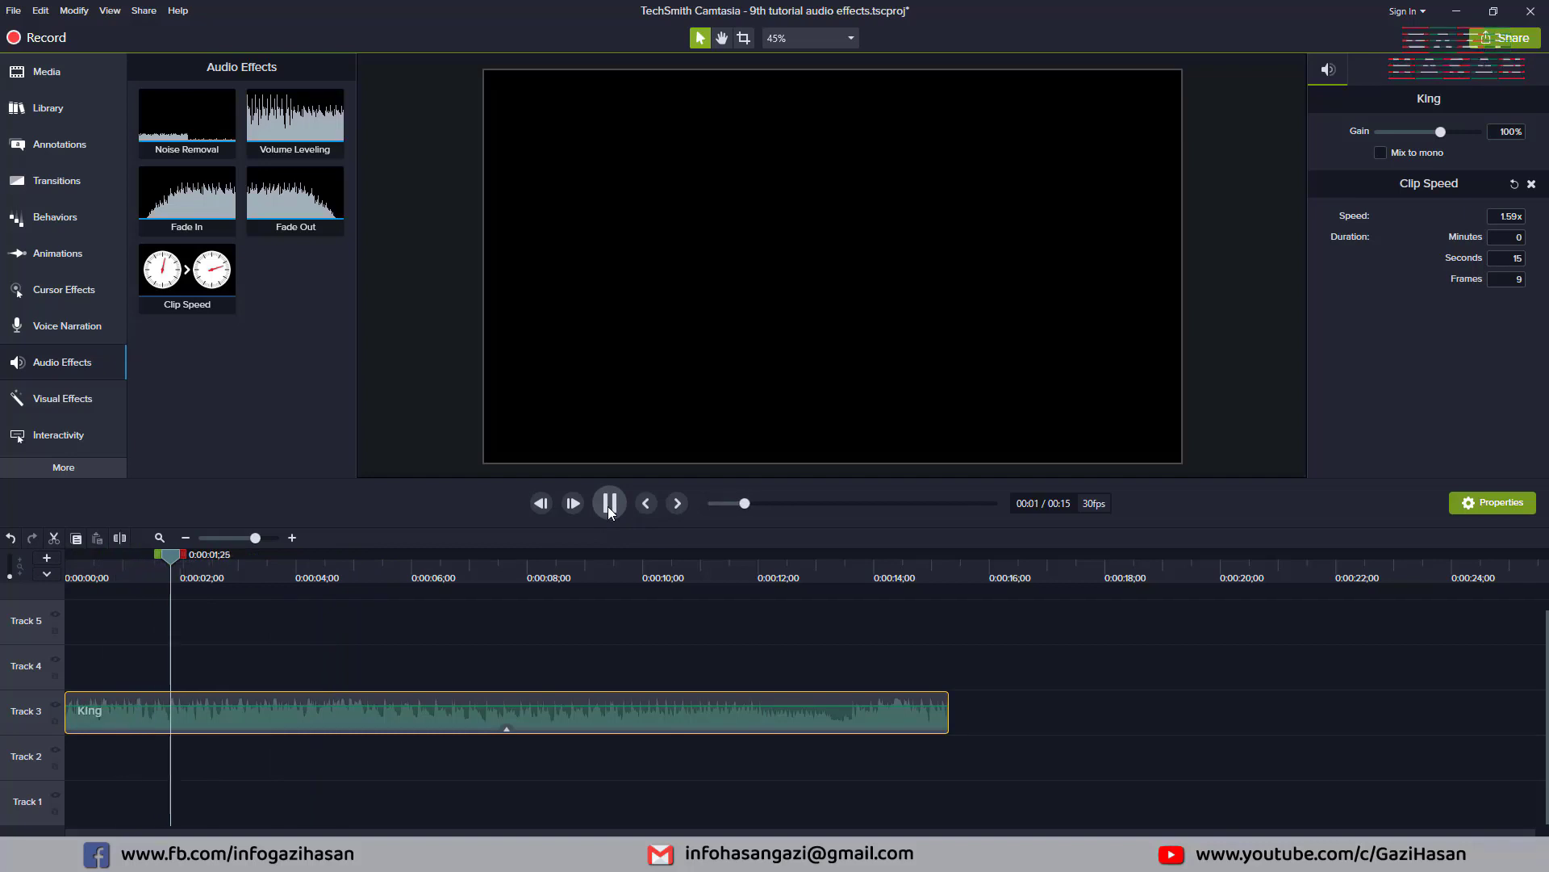
left_click(610, 514)
- Undo the 15-second duration, set the King clip's duration seconds to 35, and play it from the start
key("ctrl+z")
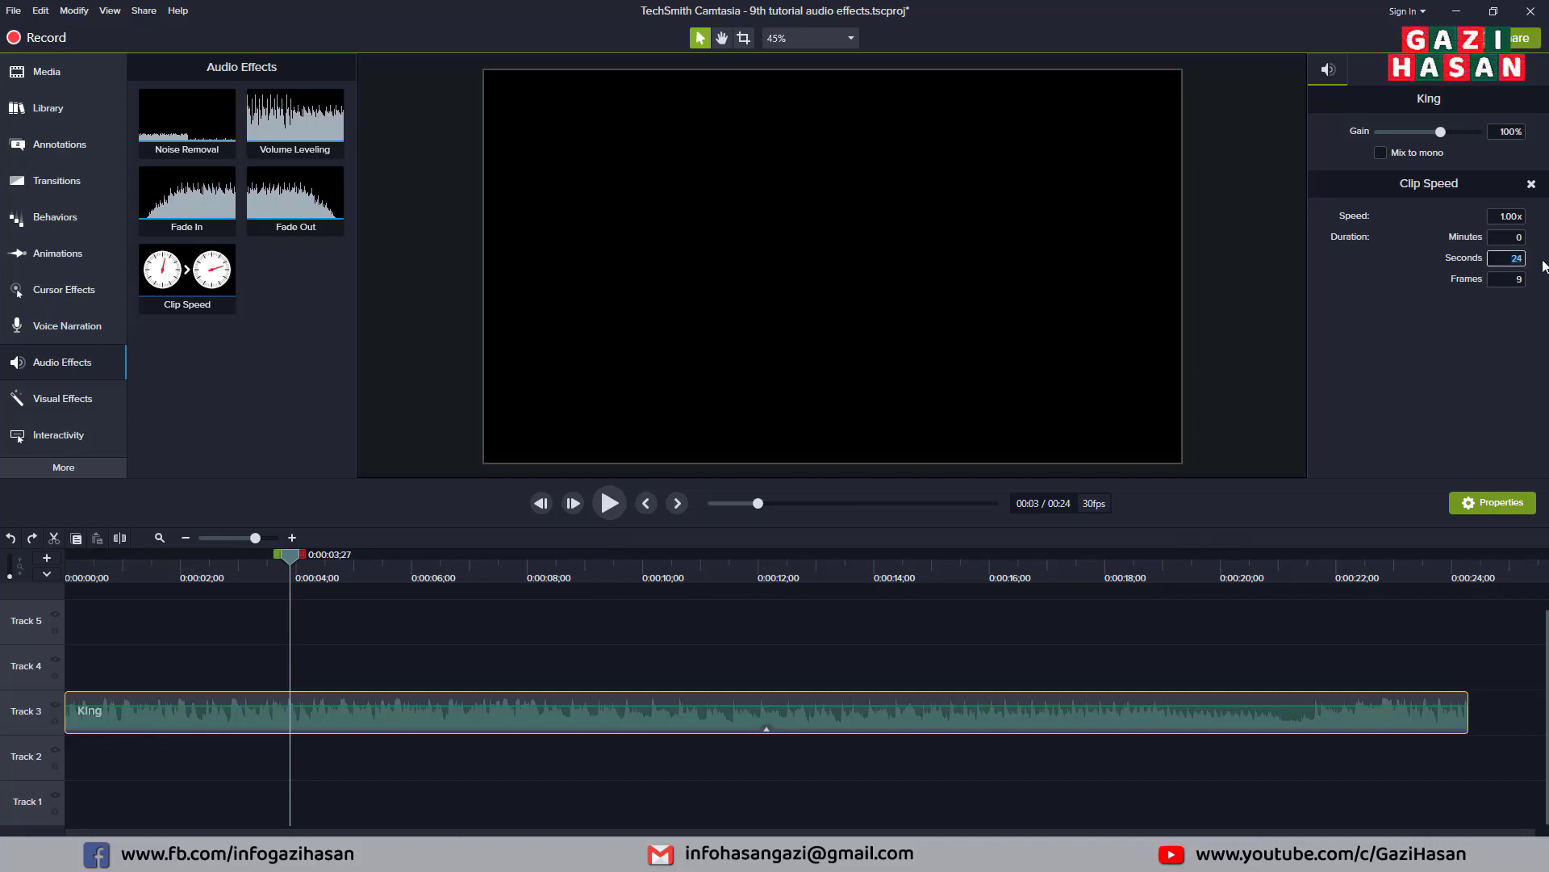
key("Return")
left_click_drag(284, 555, 67, 555)
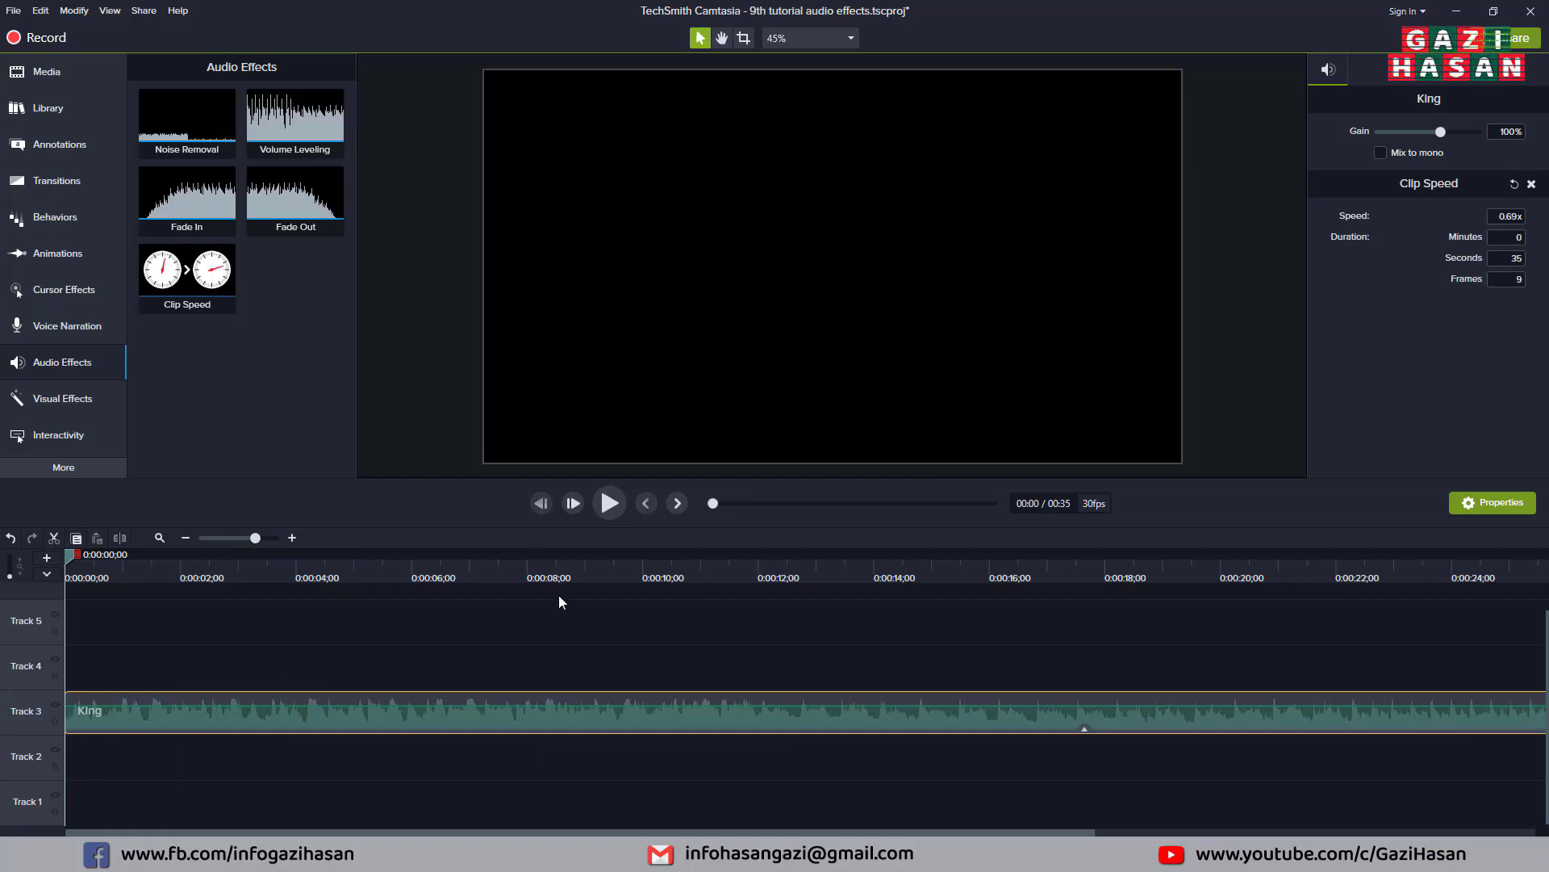
left_click(599, 507)
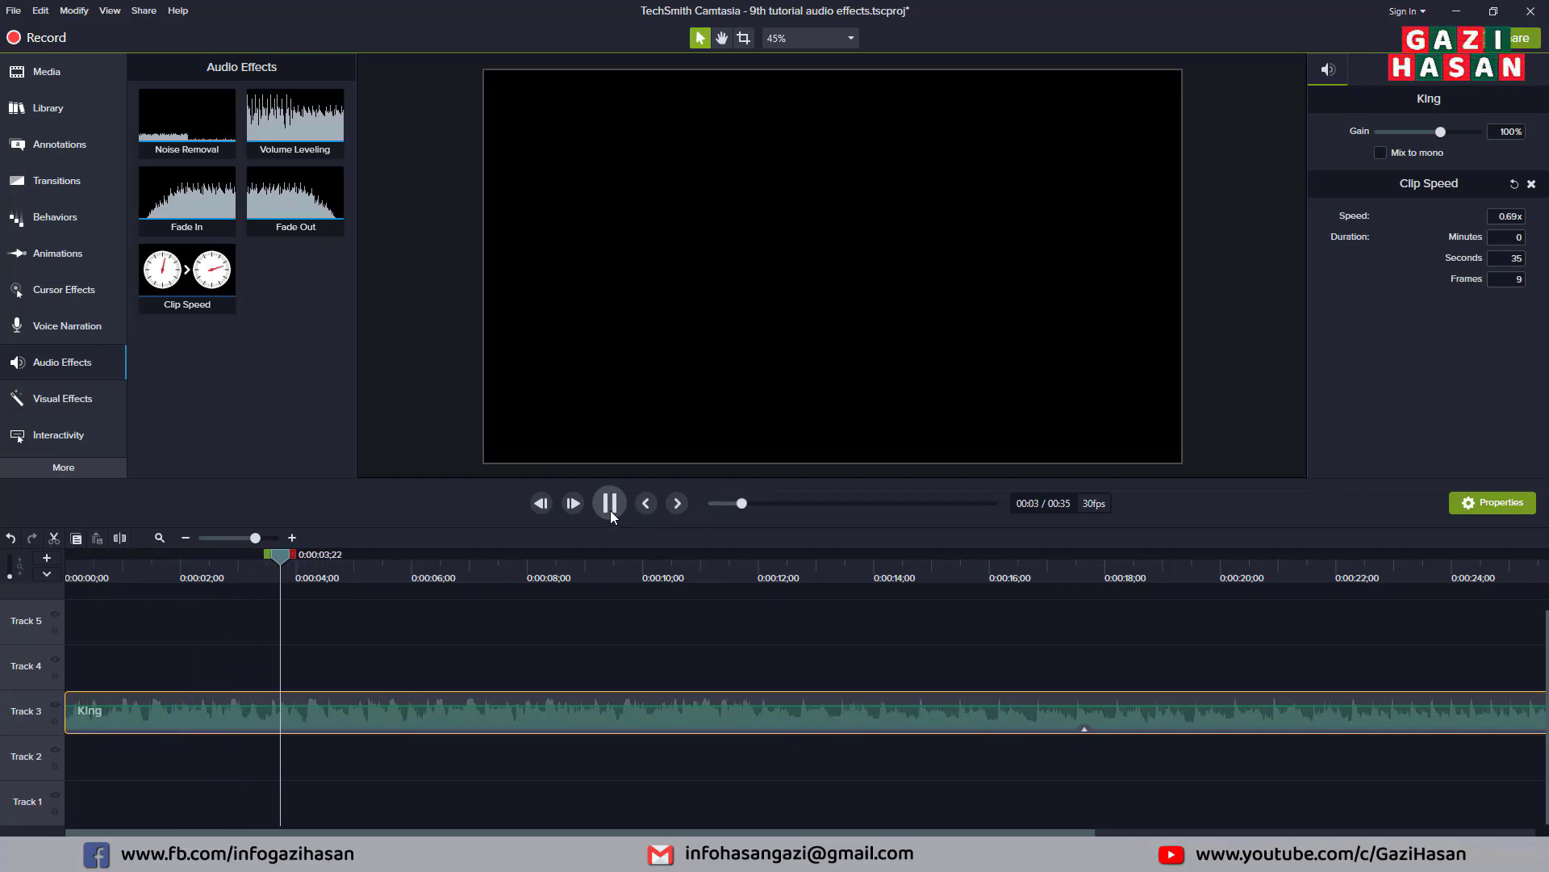
left_click(610, 506)
- Set the King clip's duration seconds to 50 and play it to hear the slower speed
type("50")
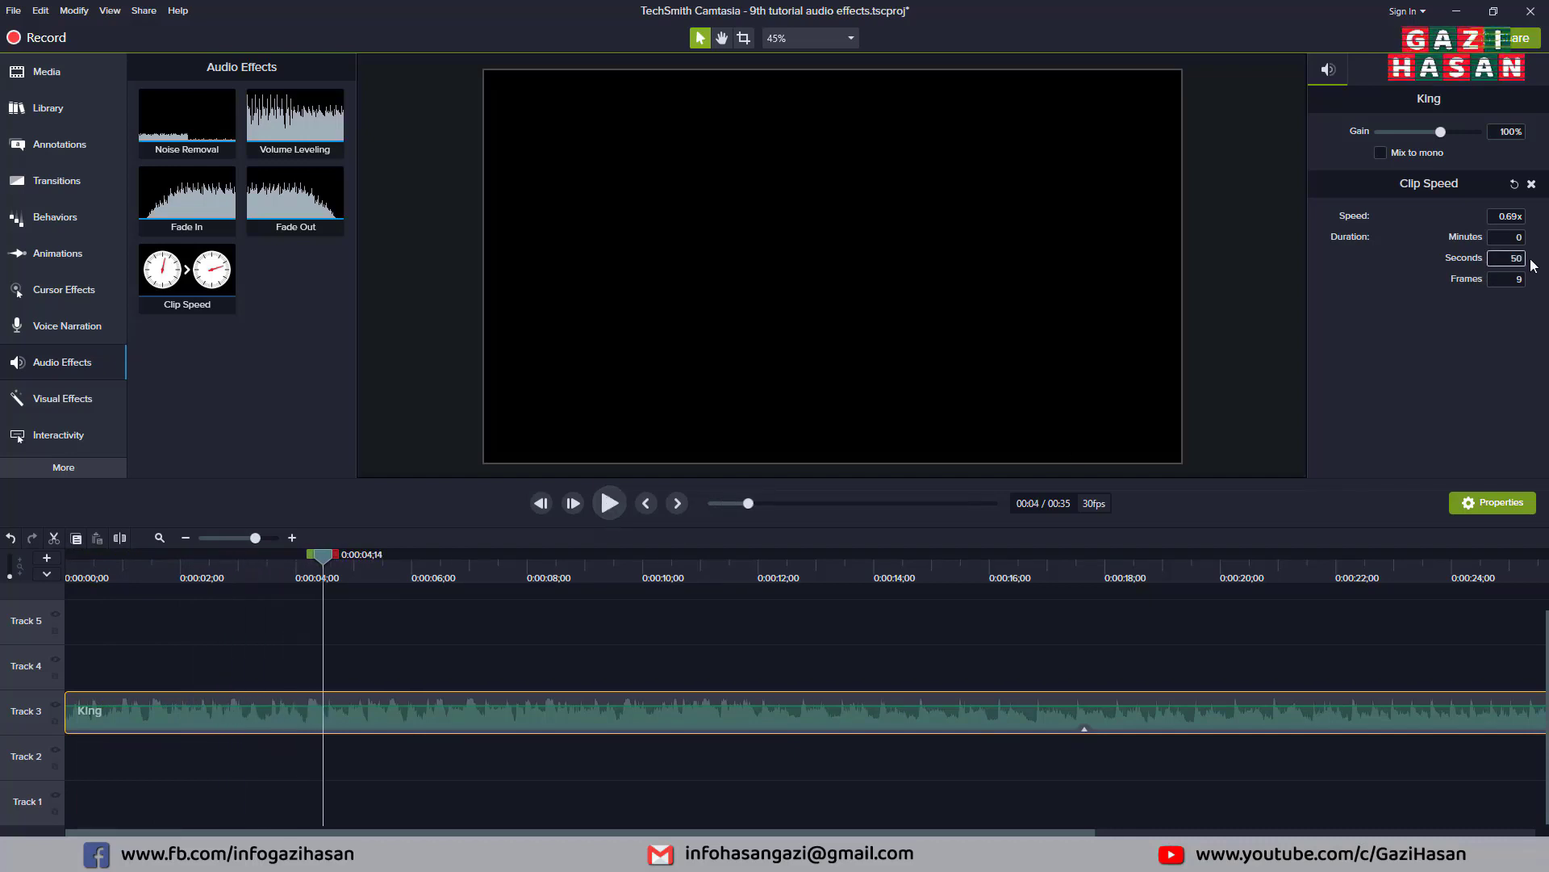
key("Return")
left_click(600, 508)
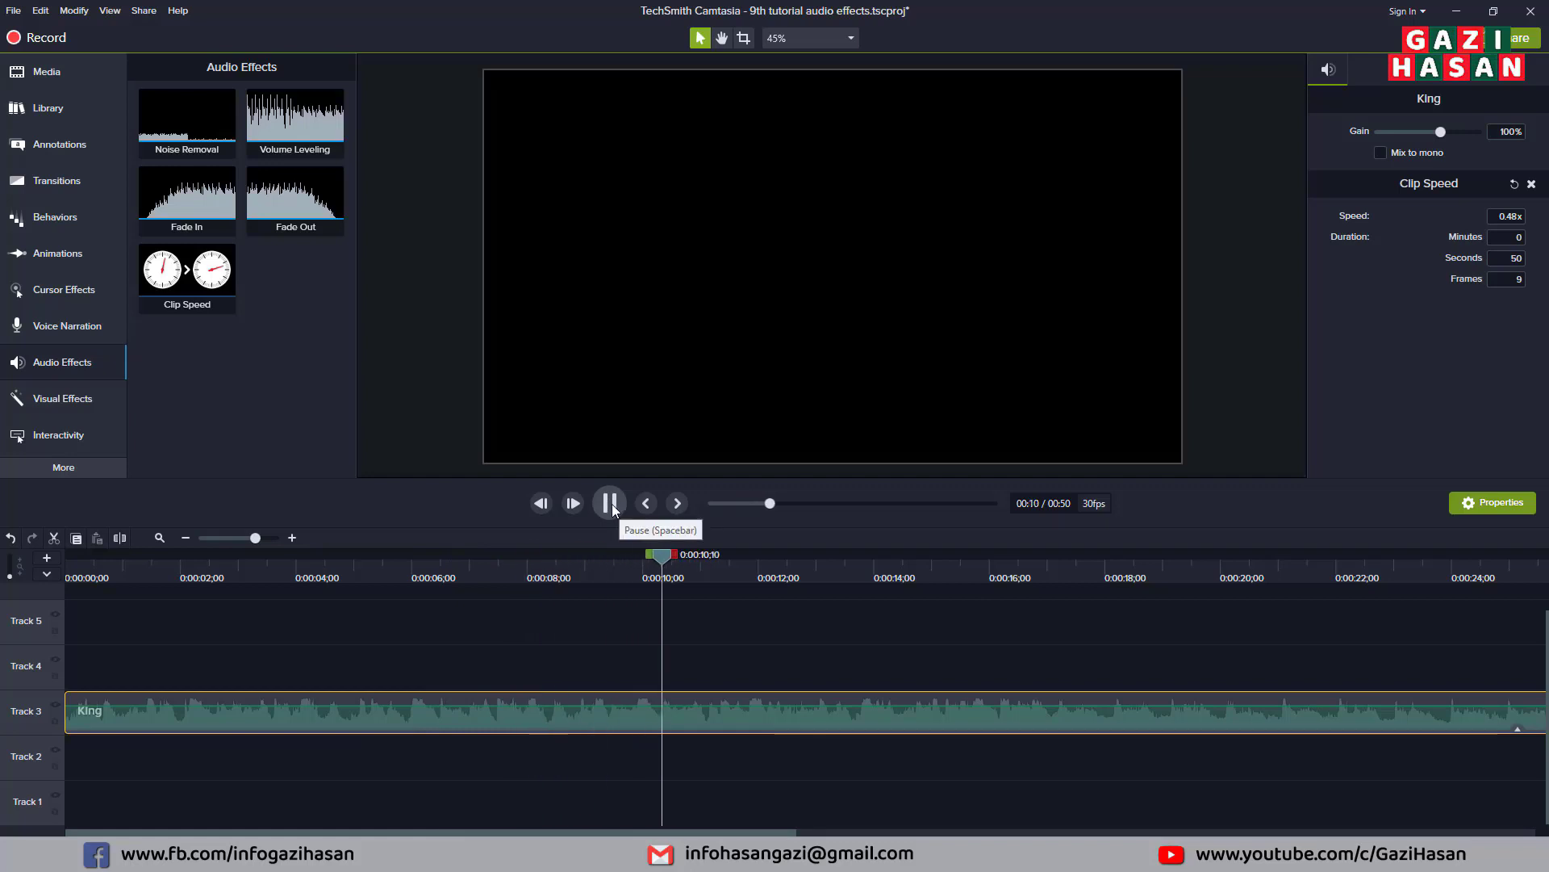
left_click(613, 506)
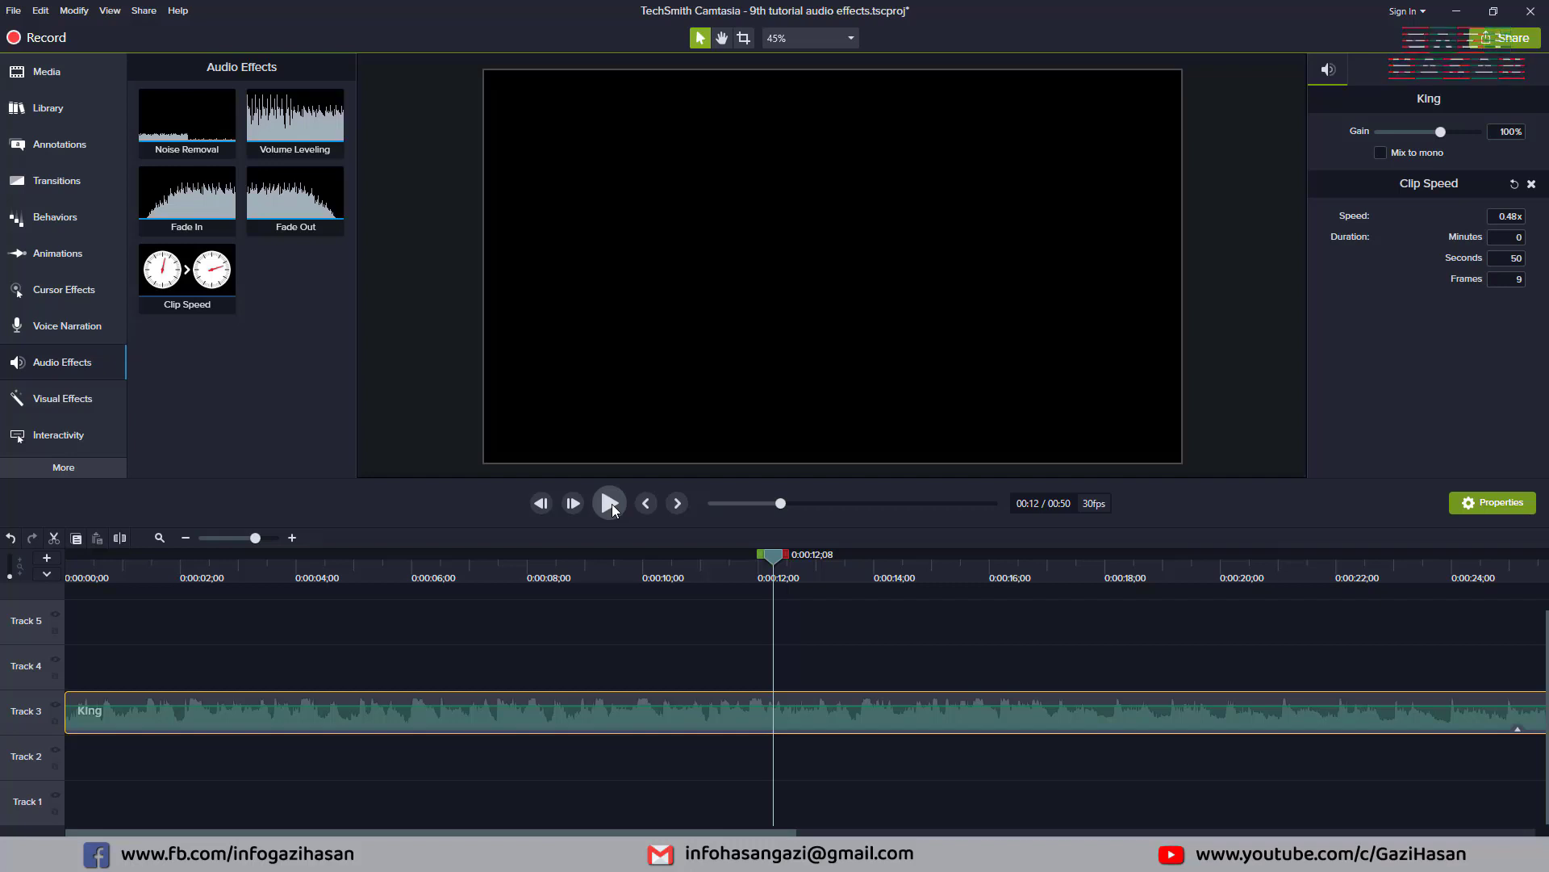
- Review the available visual effects and open their list in the Car Drift Racing project
left_click(58, 396)
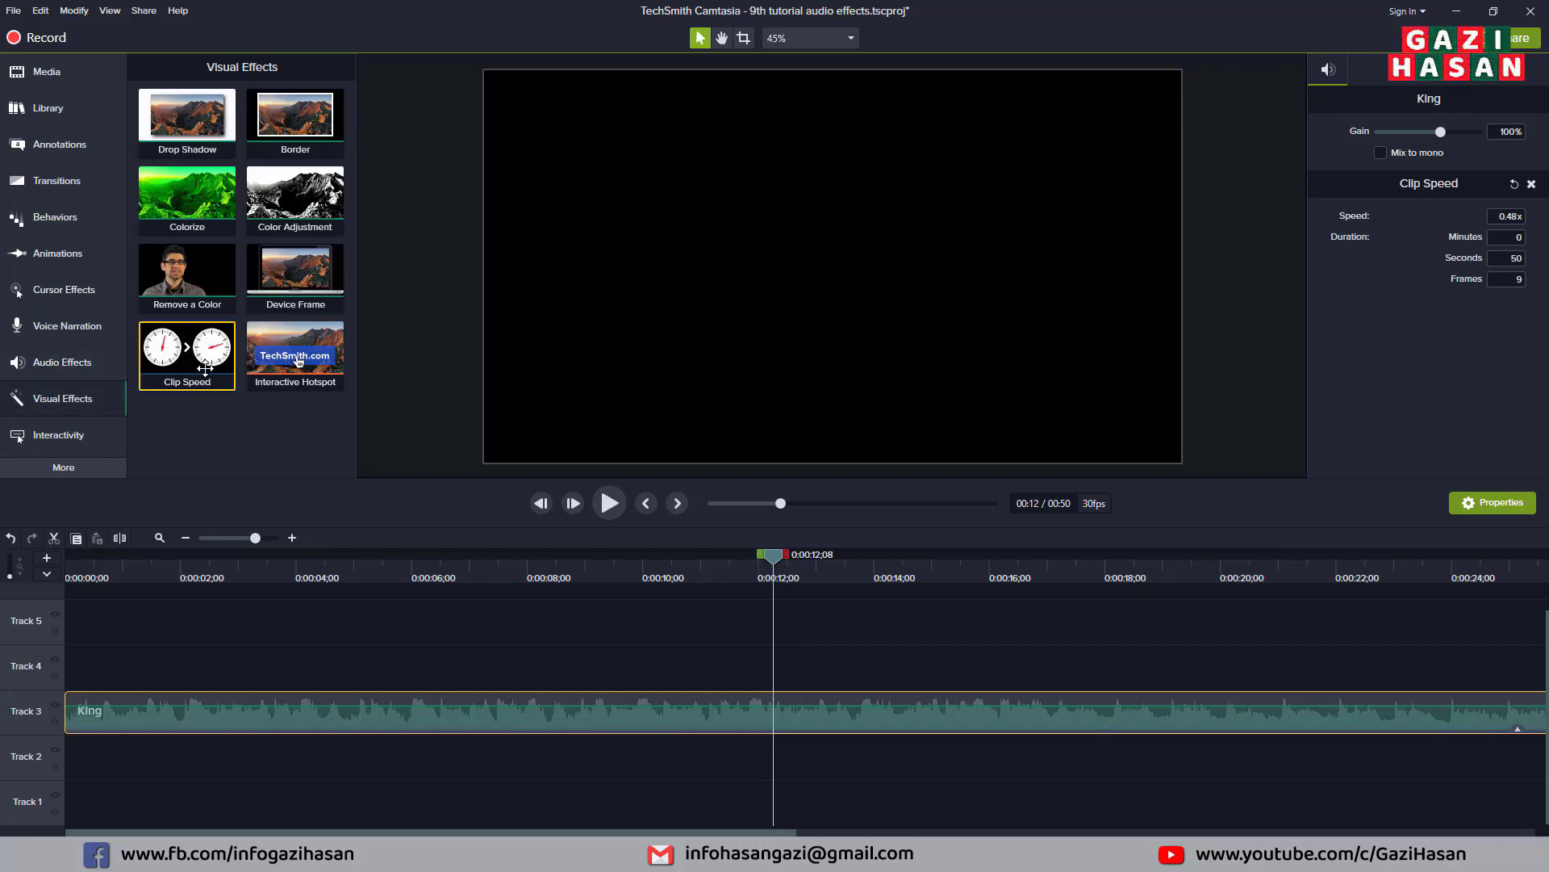
left_click(72, 373)
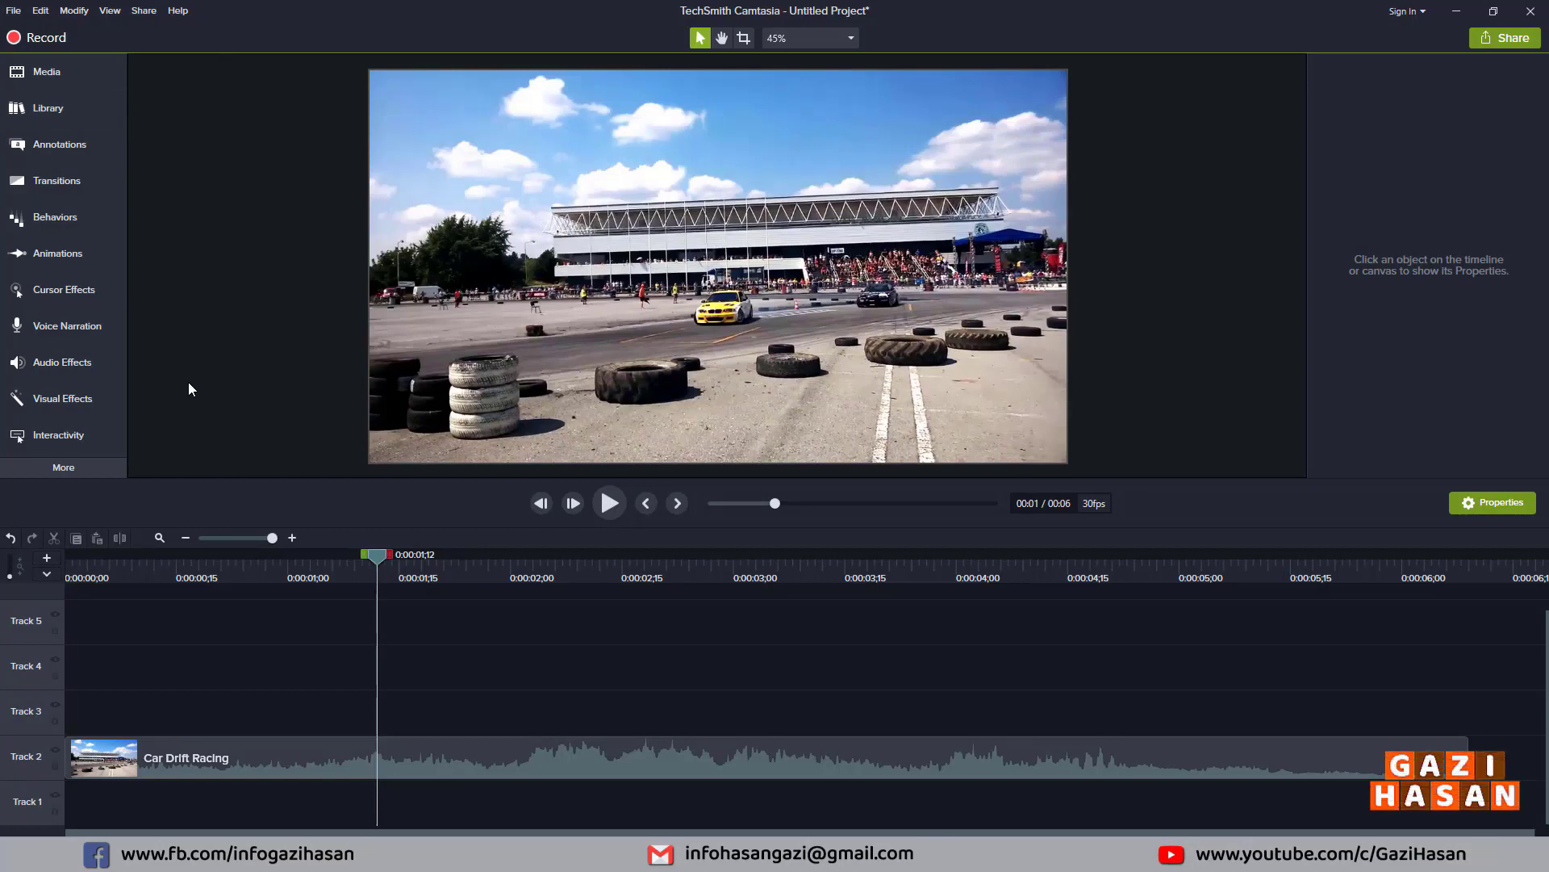
left_click(119, 395)
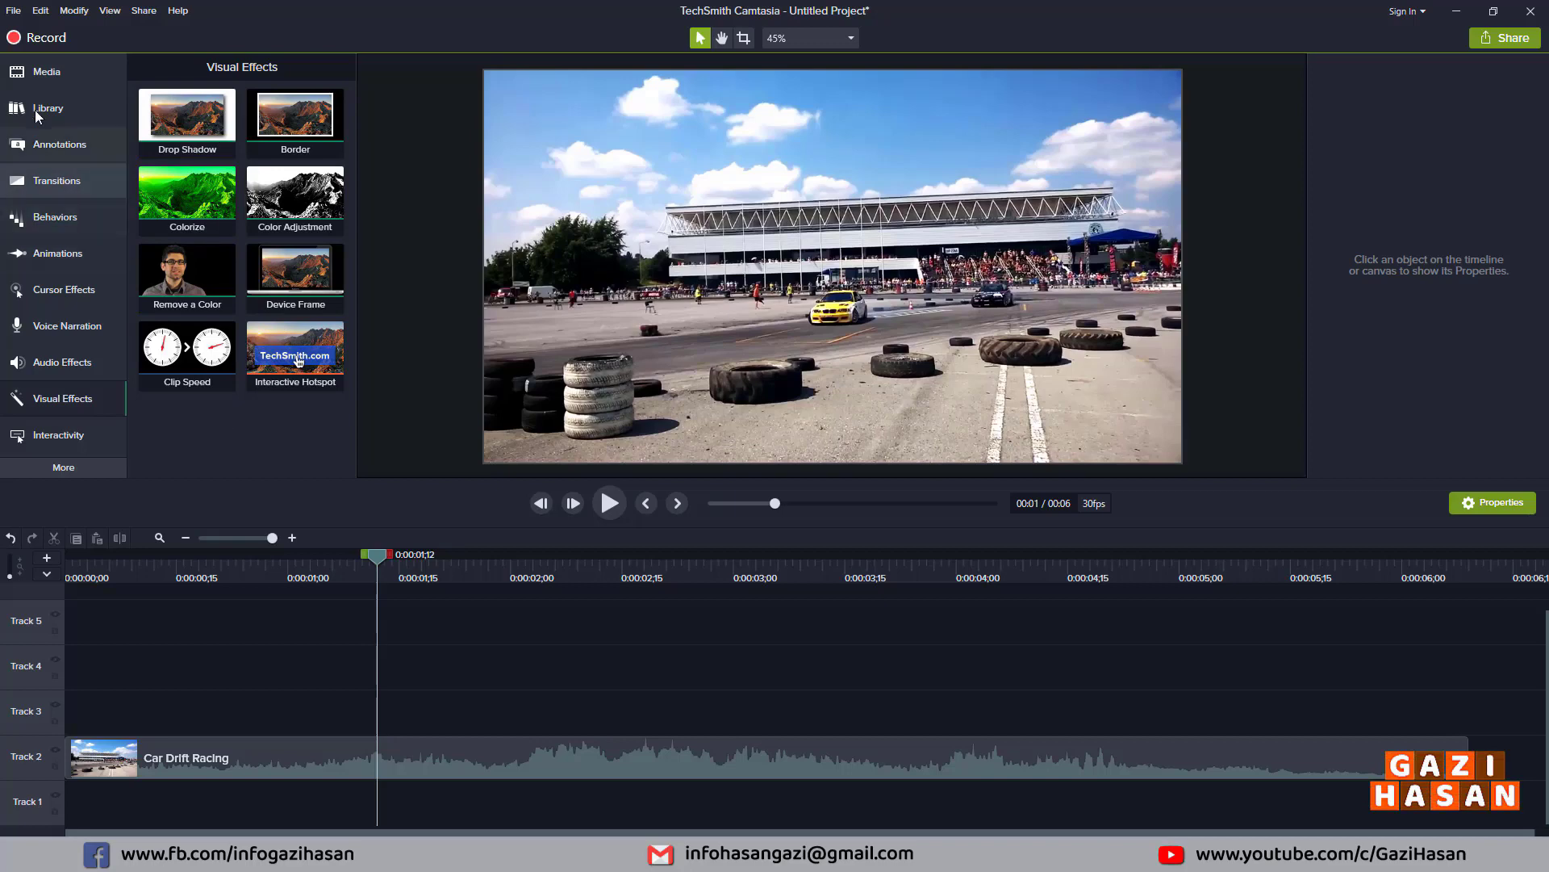
- Add the Pexels Videos 1034068 clip on Track 3, shrink it to about 44% over the race footage, and align it to the timeline start
left_click(49, 75)
left_click_drag(187, 121, 226, 714)
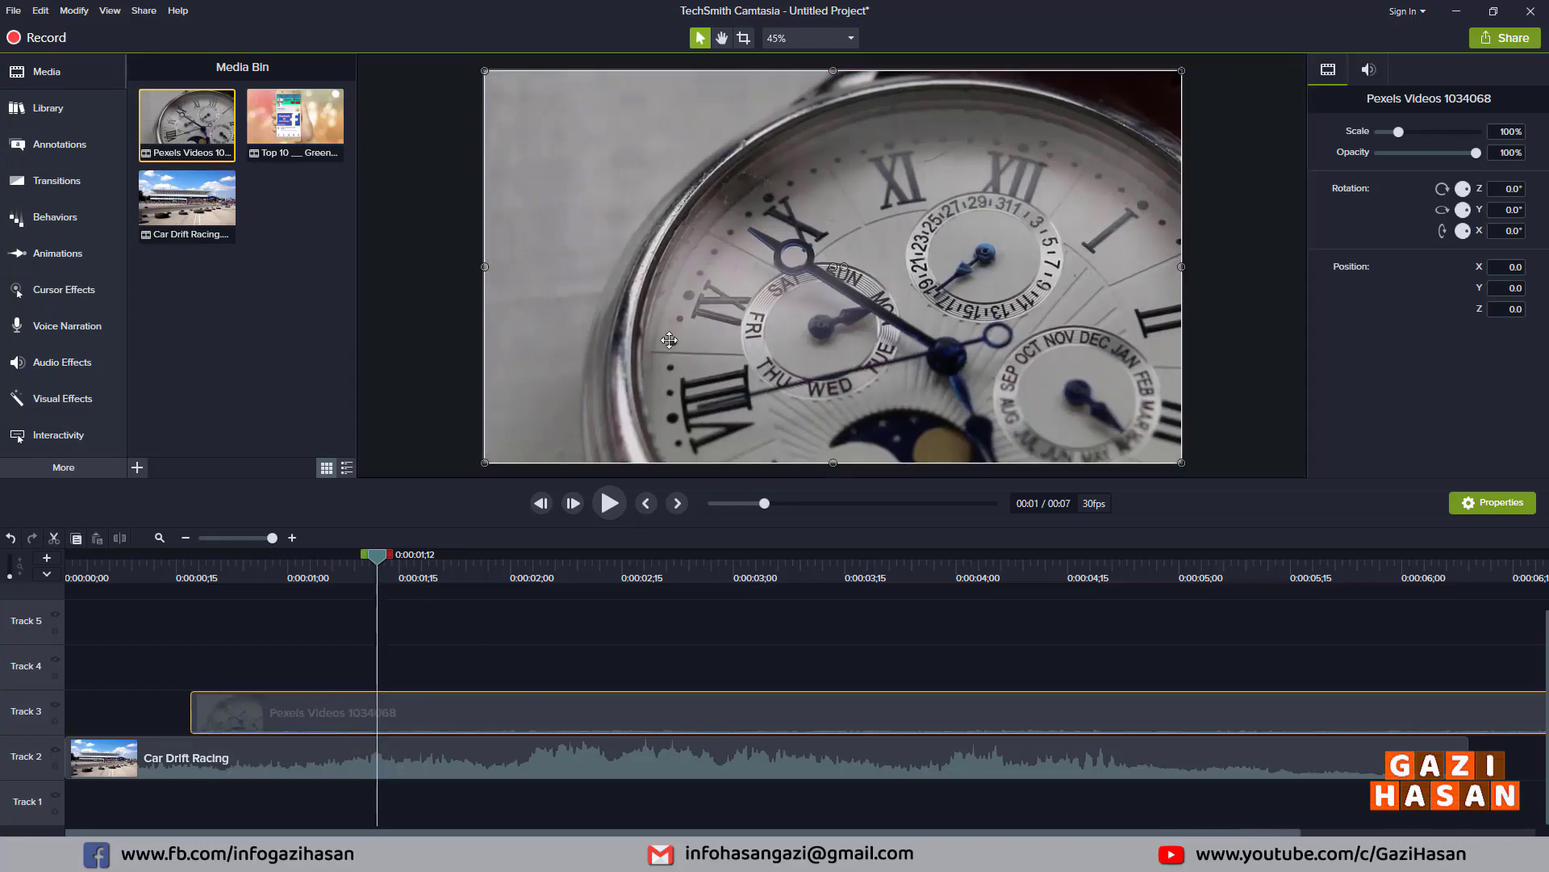
left_click_drag(484, 464, 875, 243)
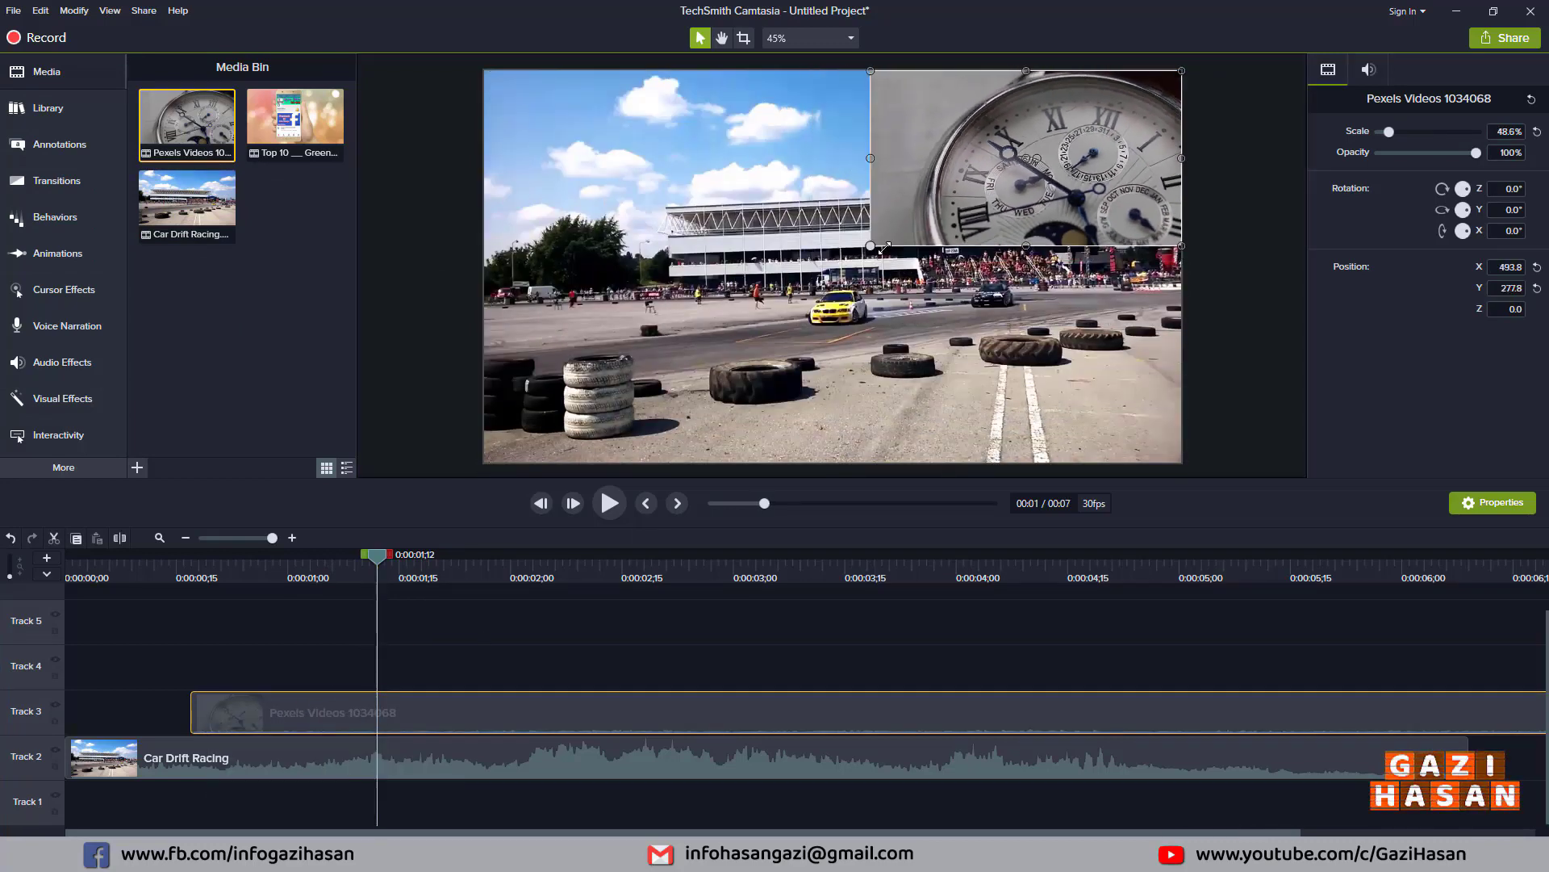
left_click_drag(973, 216, 789, 261)
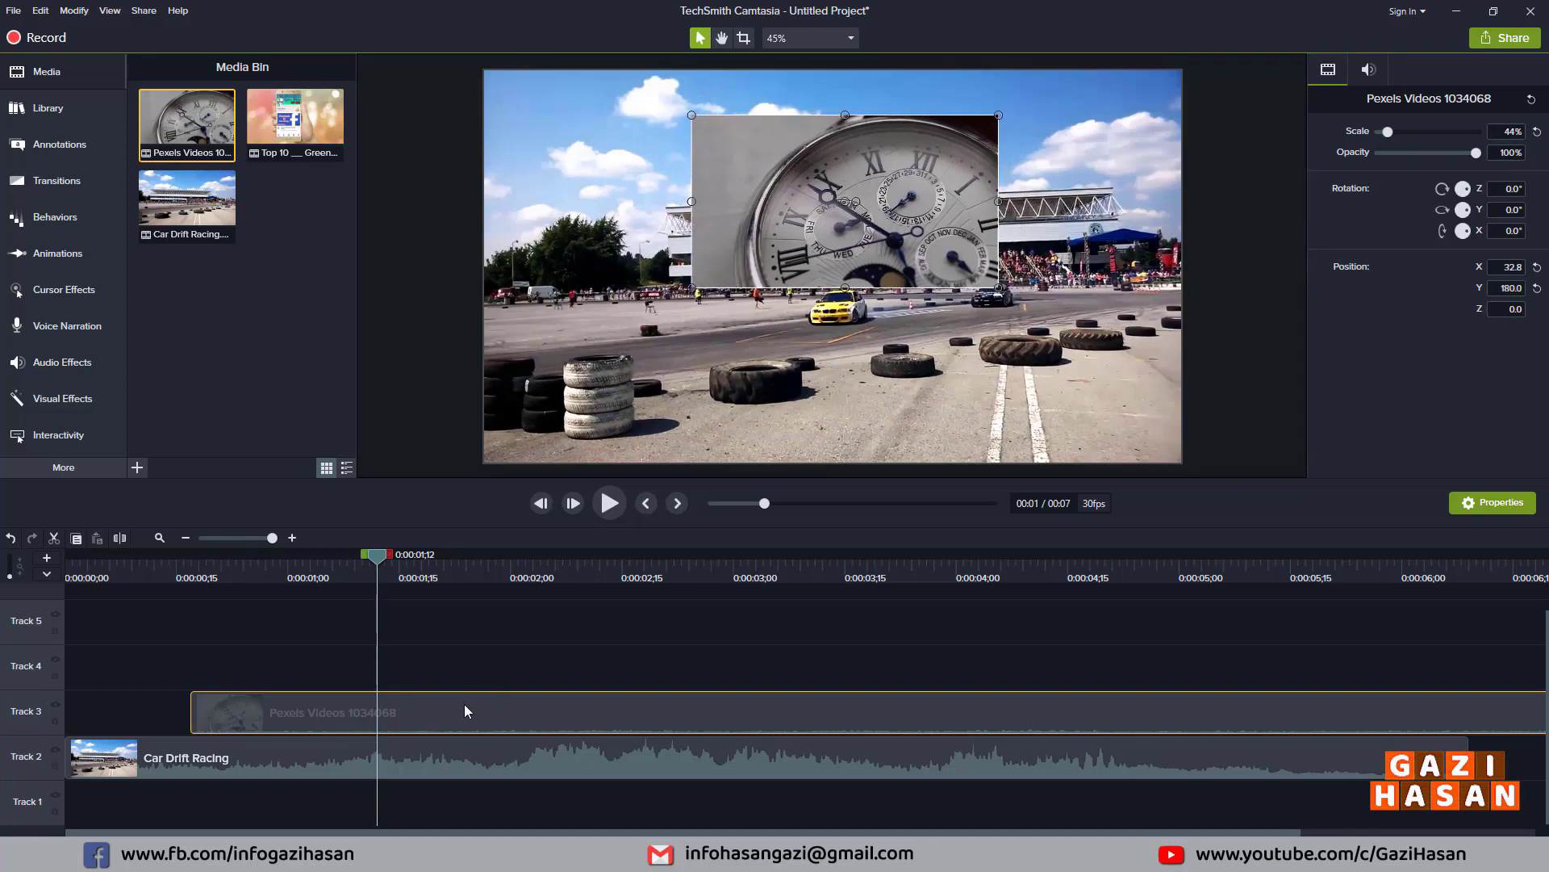
left_click(444, 764)
left_click_drag(357, 716, 245, 699)
- Separate audio and video of the Pexels and Car Drift Racing clips and delete both audio clips
left_click(284, 794)
left_click(283, 766, "shift")
right_click(283, 767)
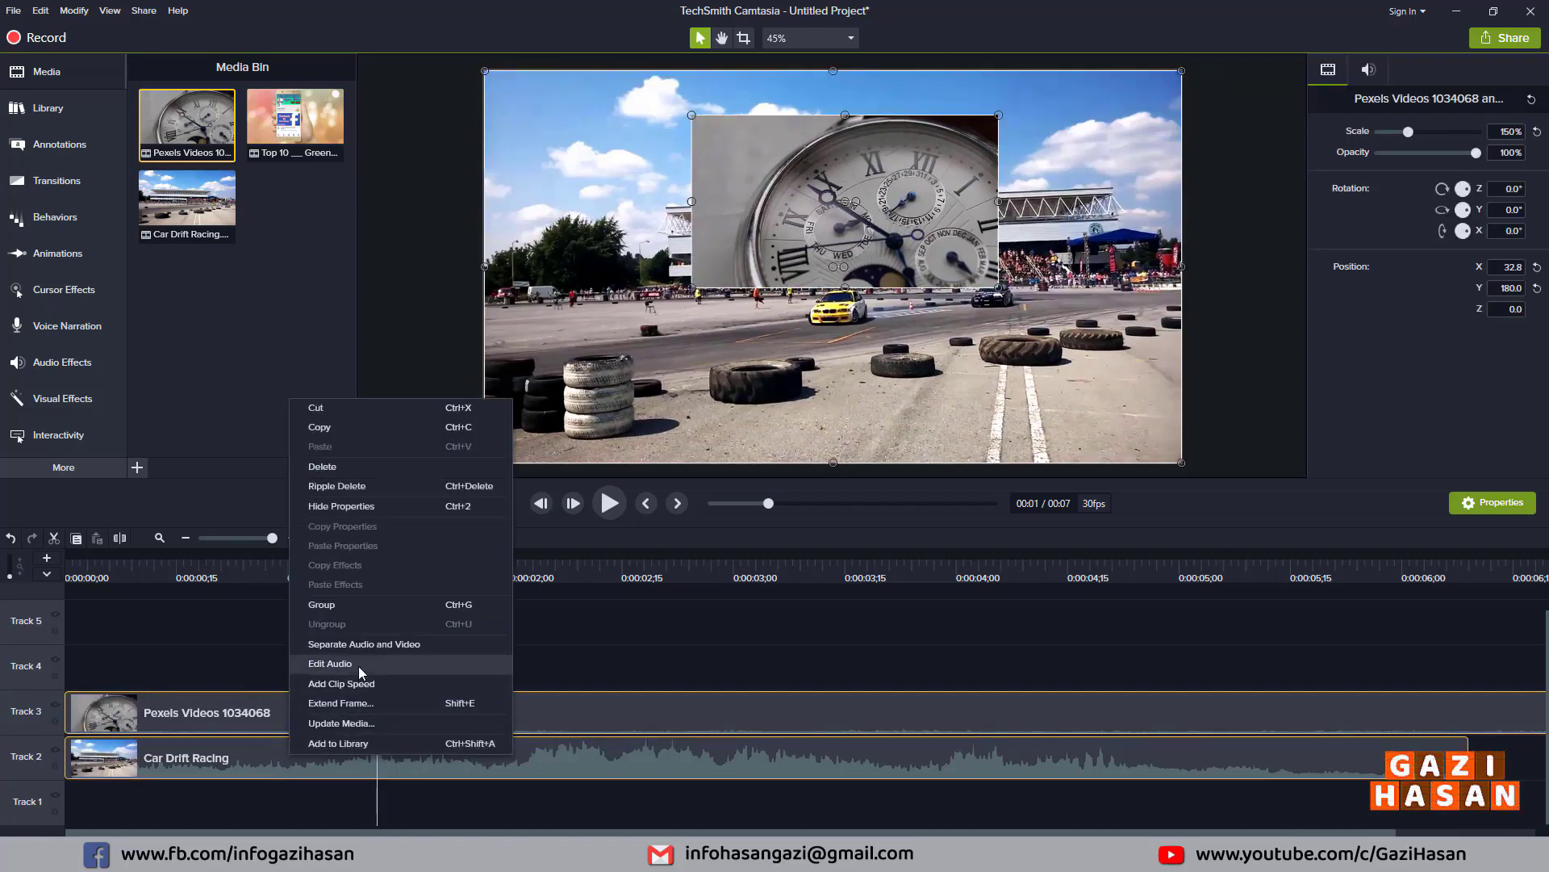
left_click(354, 646)
left_click(302, 731)
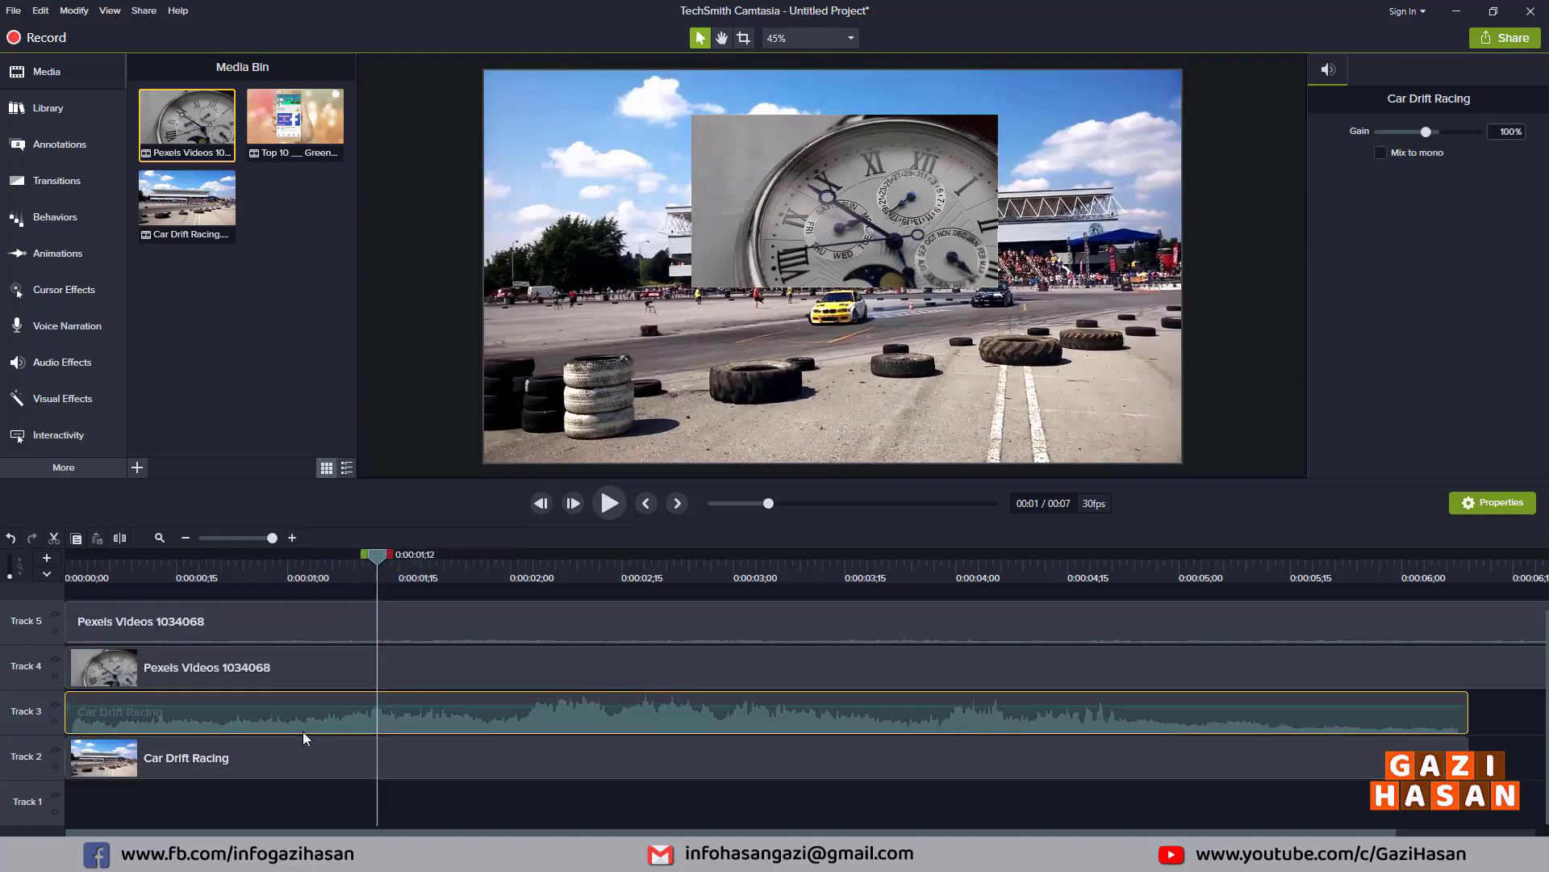
key("Delete")
left_click(312, 623)
key("Delete")
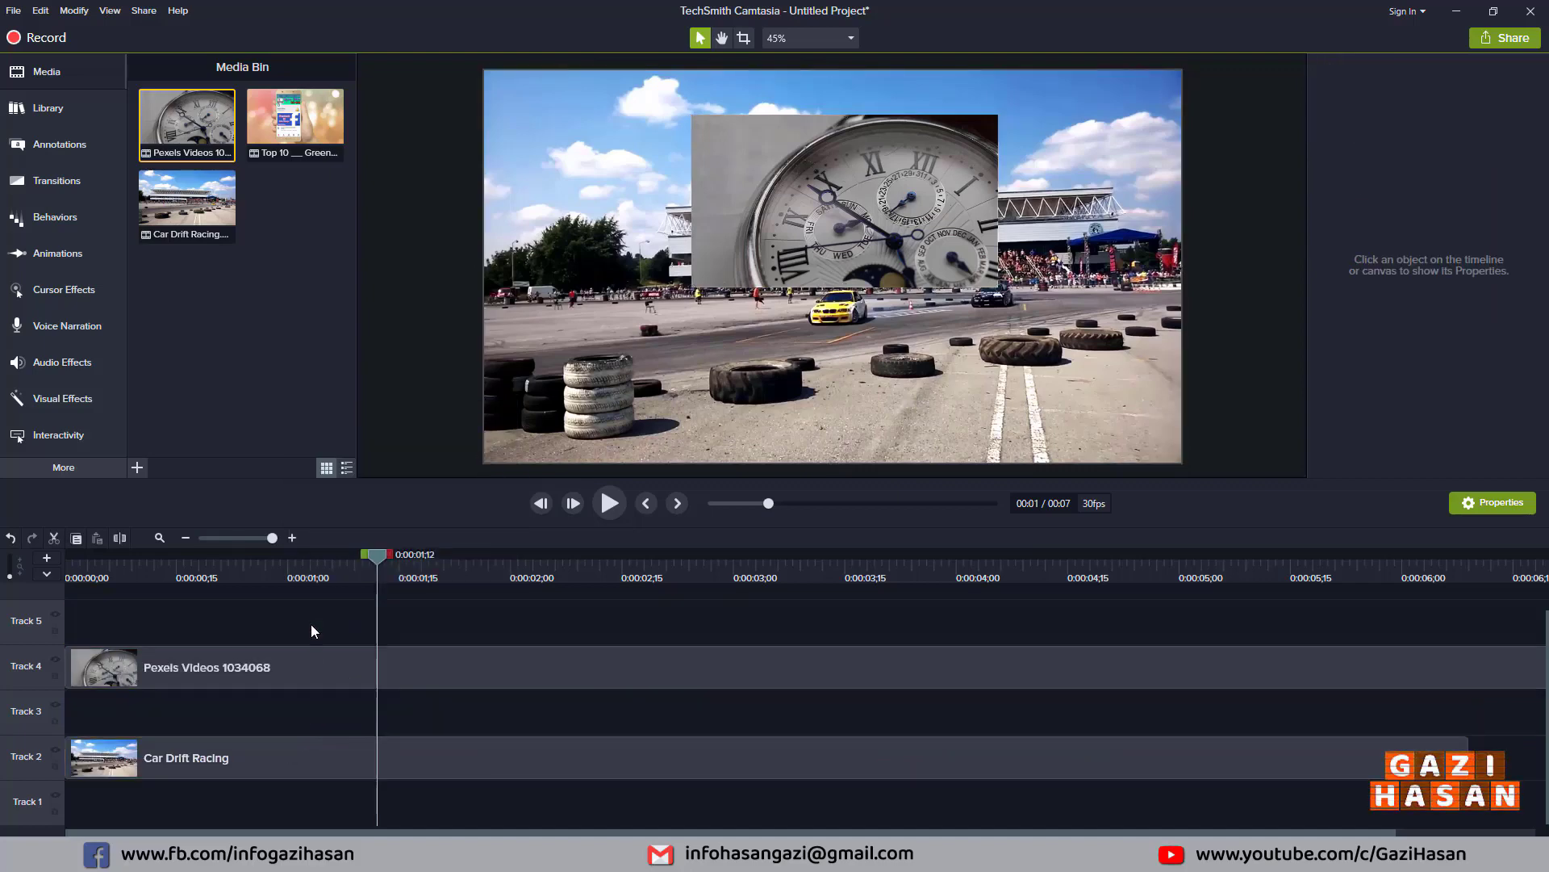
- Move the watch video to the lower middle of the frame and apply the Drop Shadow effect to it
left_click_drag(818, 242, 875, 351)
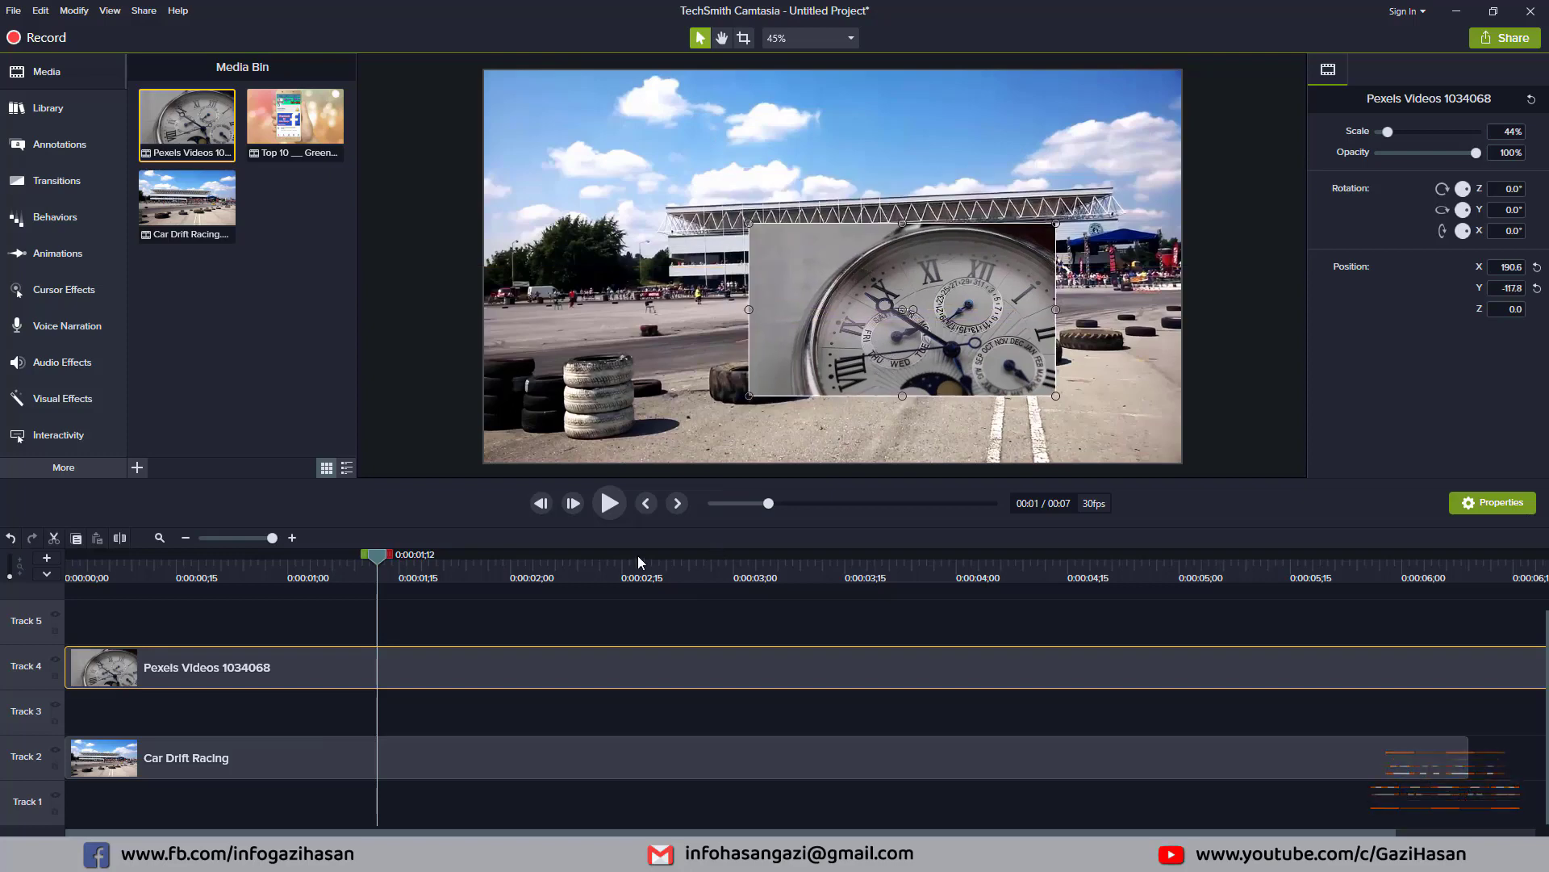
left_click(63, 399)
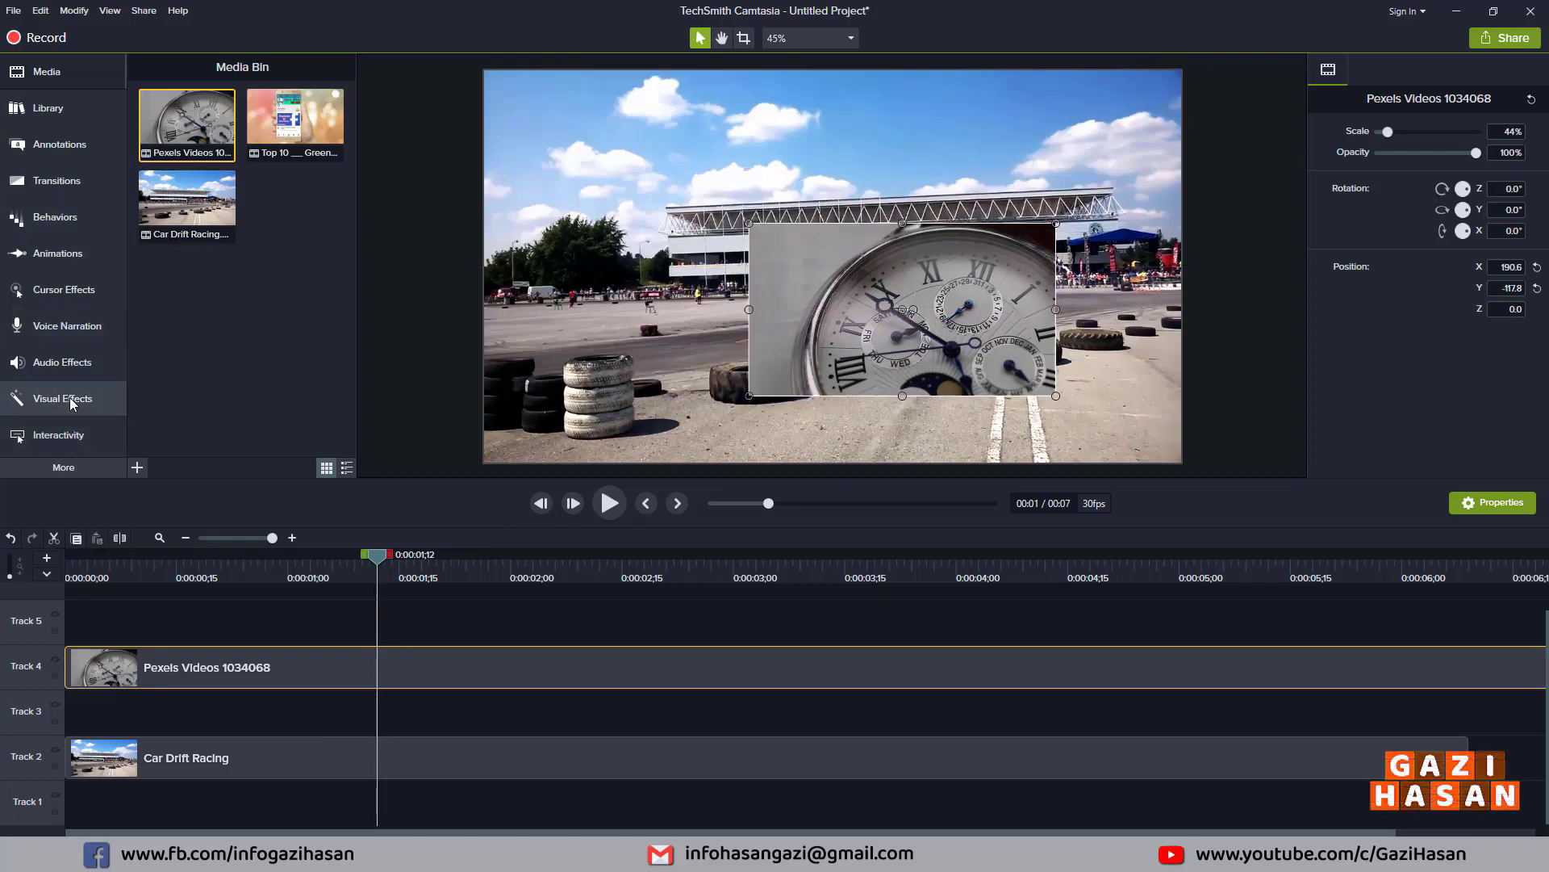
left_click_drag(398, 444, 699, 670)
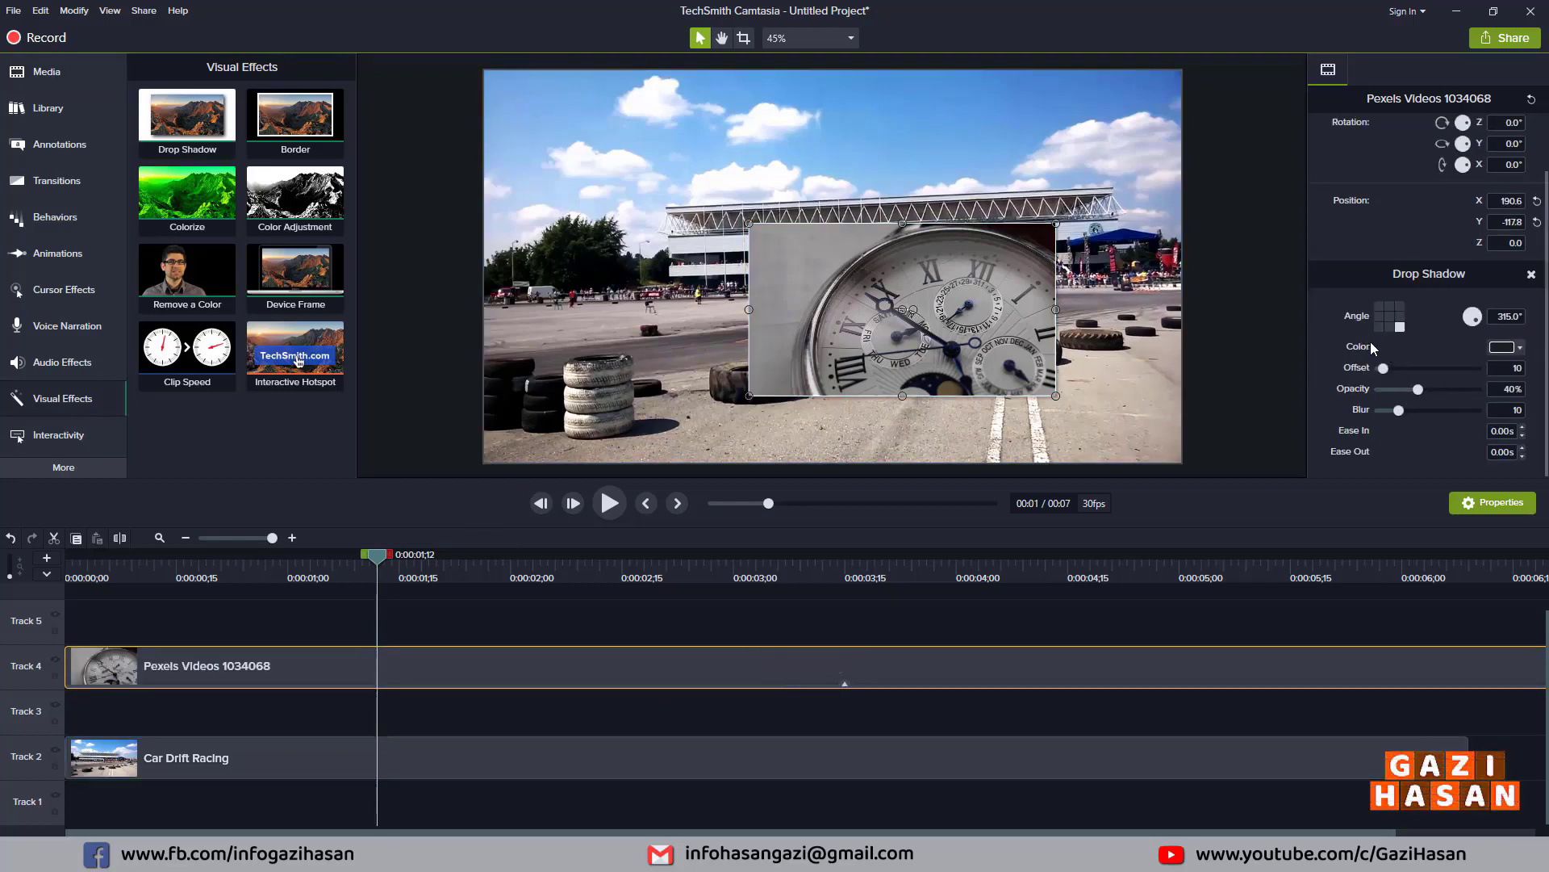
- Set the watch clip's shadow offset to 85, opacity to 53% and blur to 15, then preview it
left_click(1399, 327)
left_click_drag(1388, 367, 1410, 412)
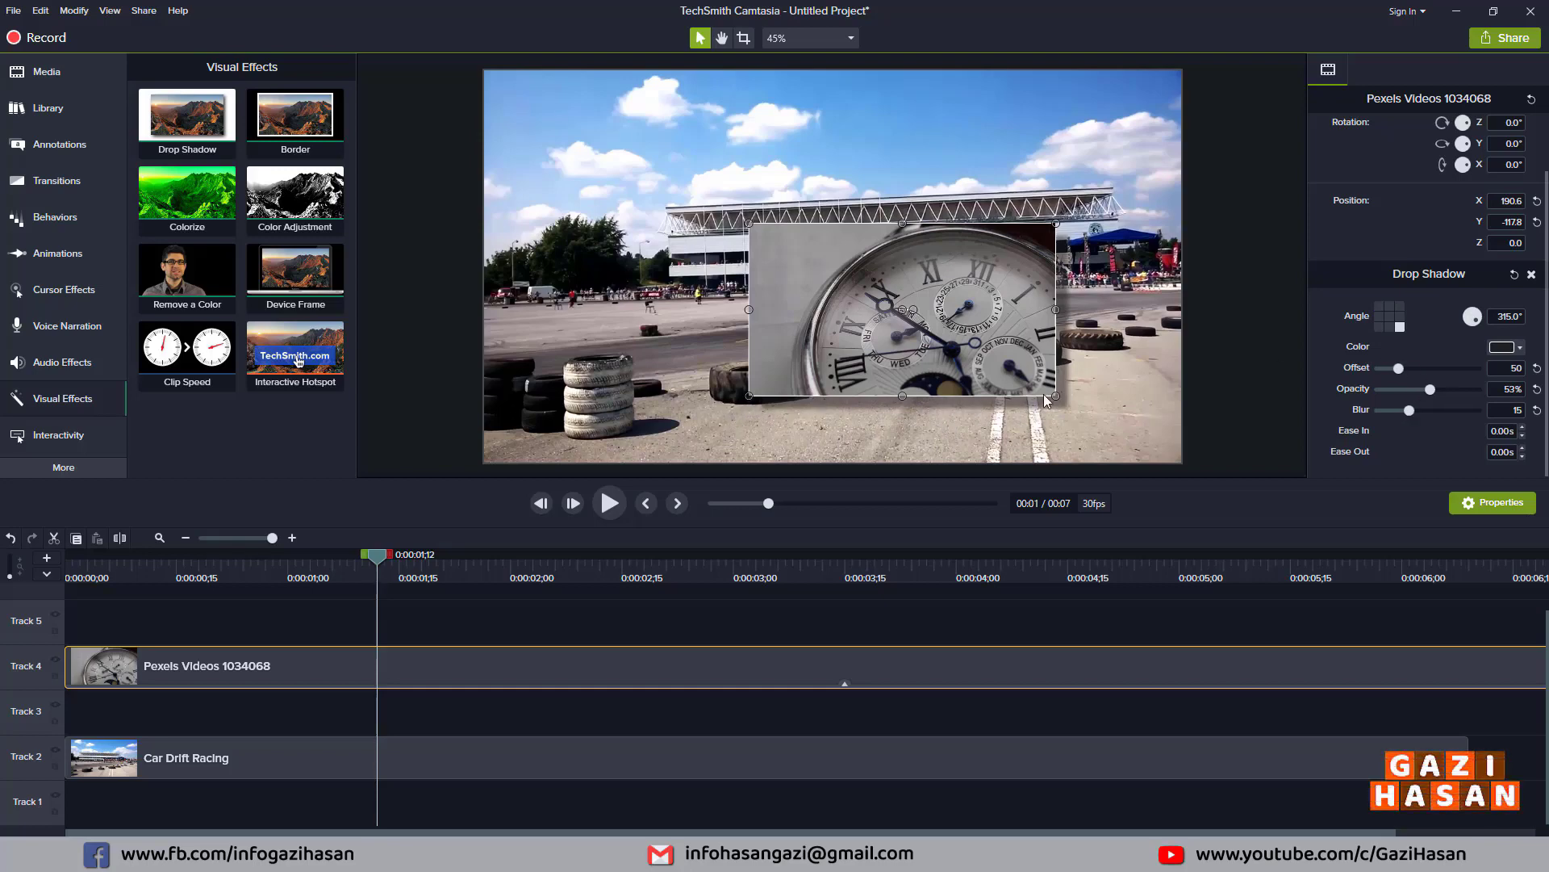
left_click_drag(1399, 369, 1412, 369)
left_click(610, 504)
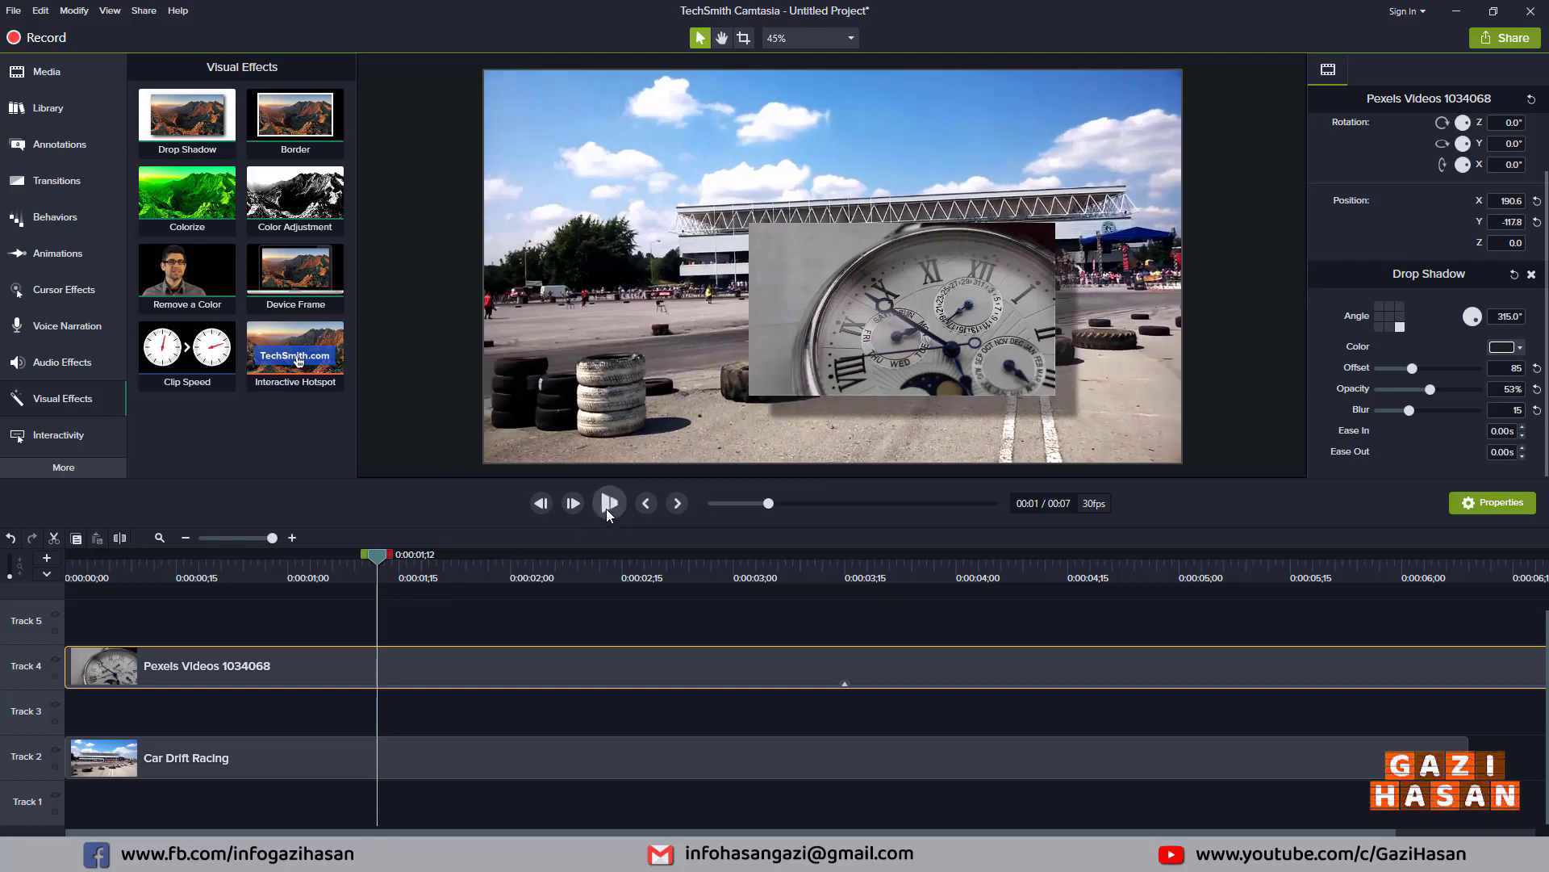
left_click(610, 504)
- Reduce the watch clip's shadow offset to 31 and play the video again from an earlier point
left_click_drag(1415, 368, 1393, 371)
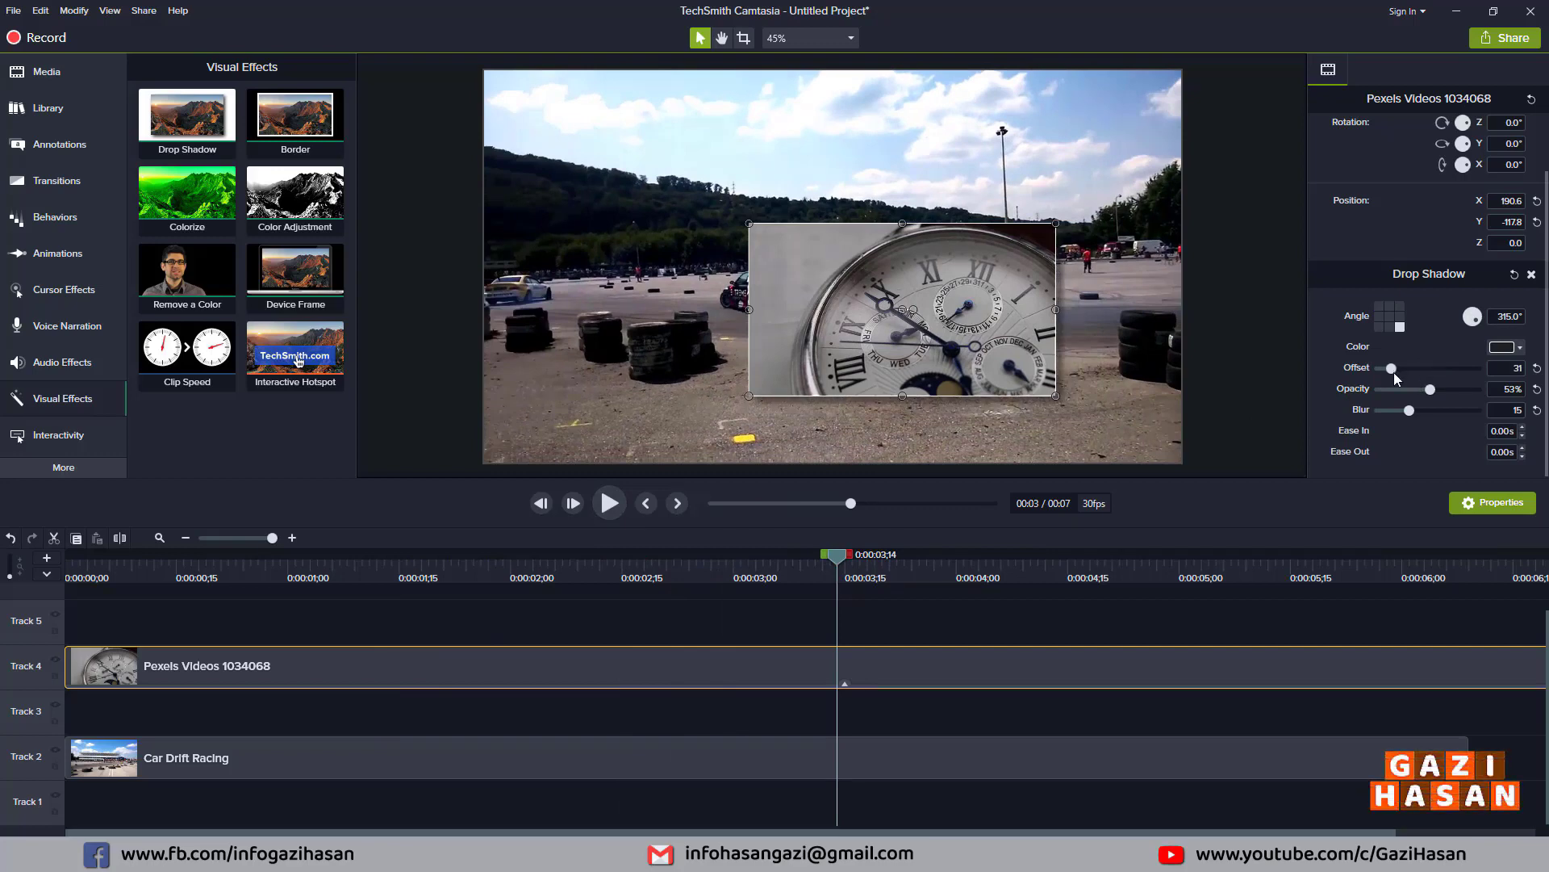
left_click(541, 502)
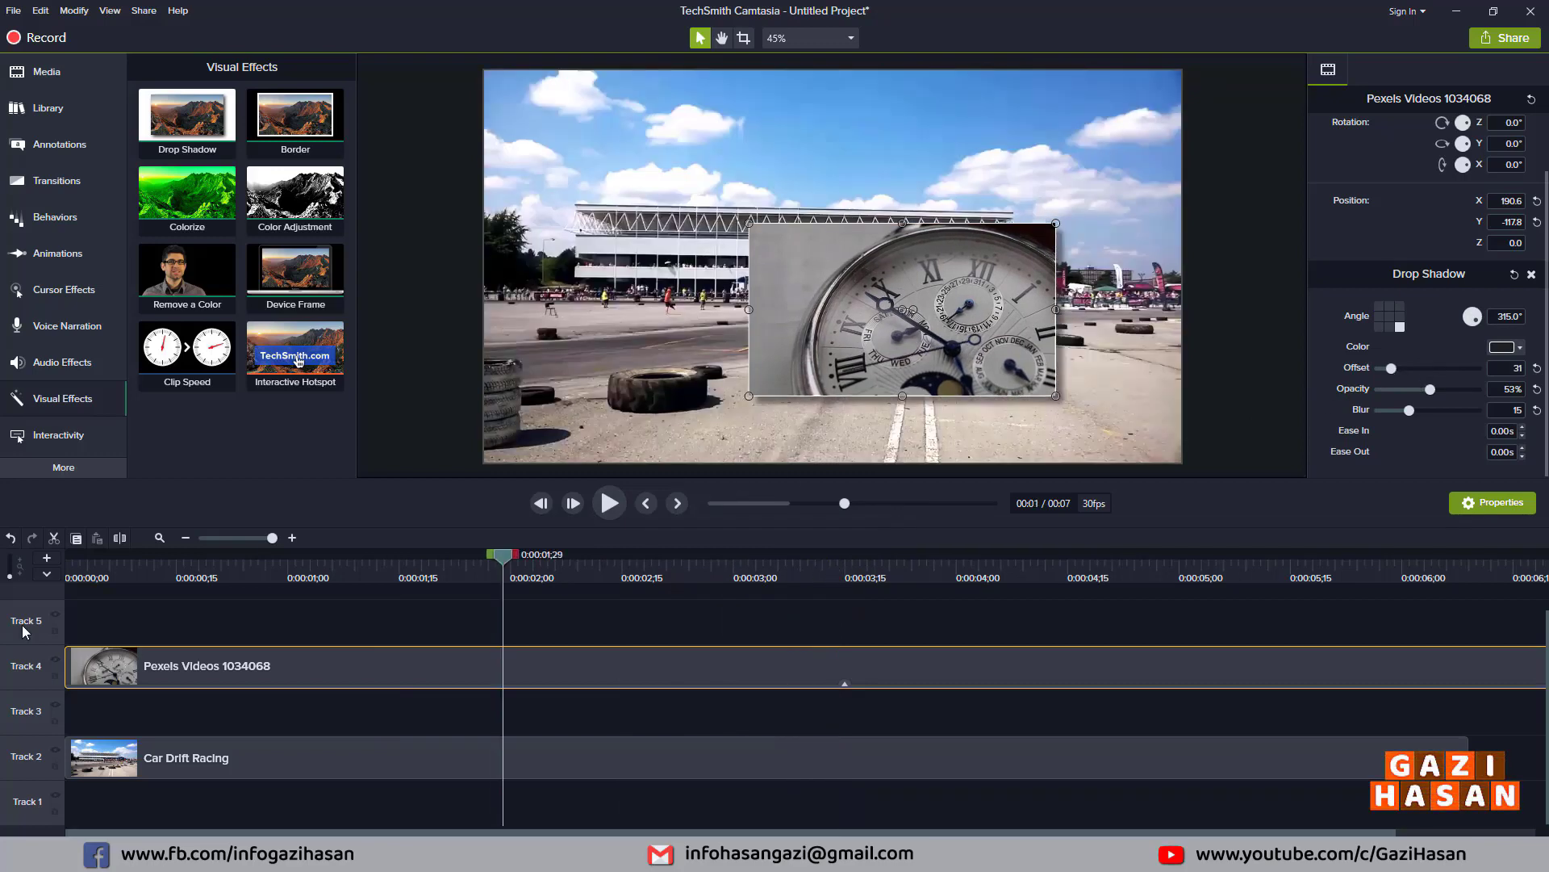
left_click(617, 510)
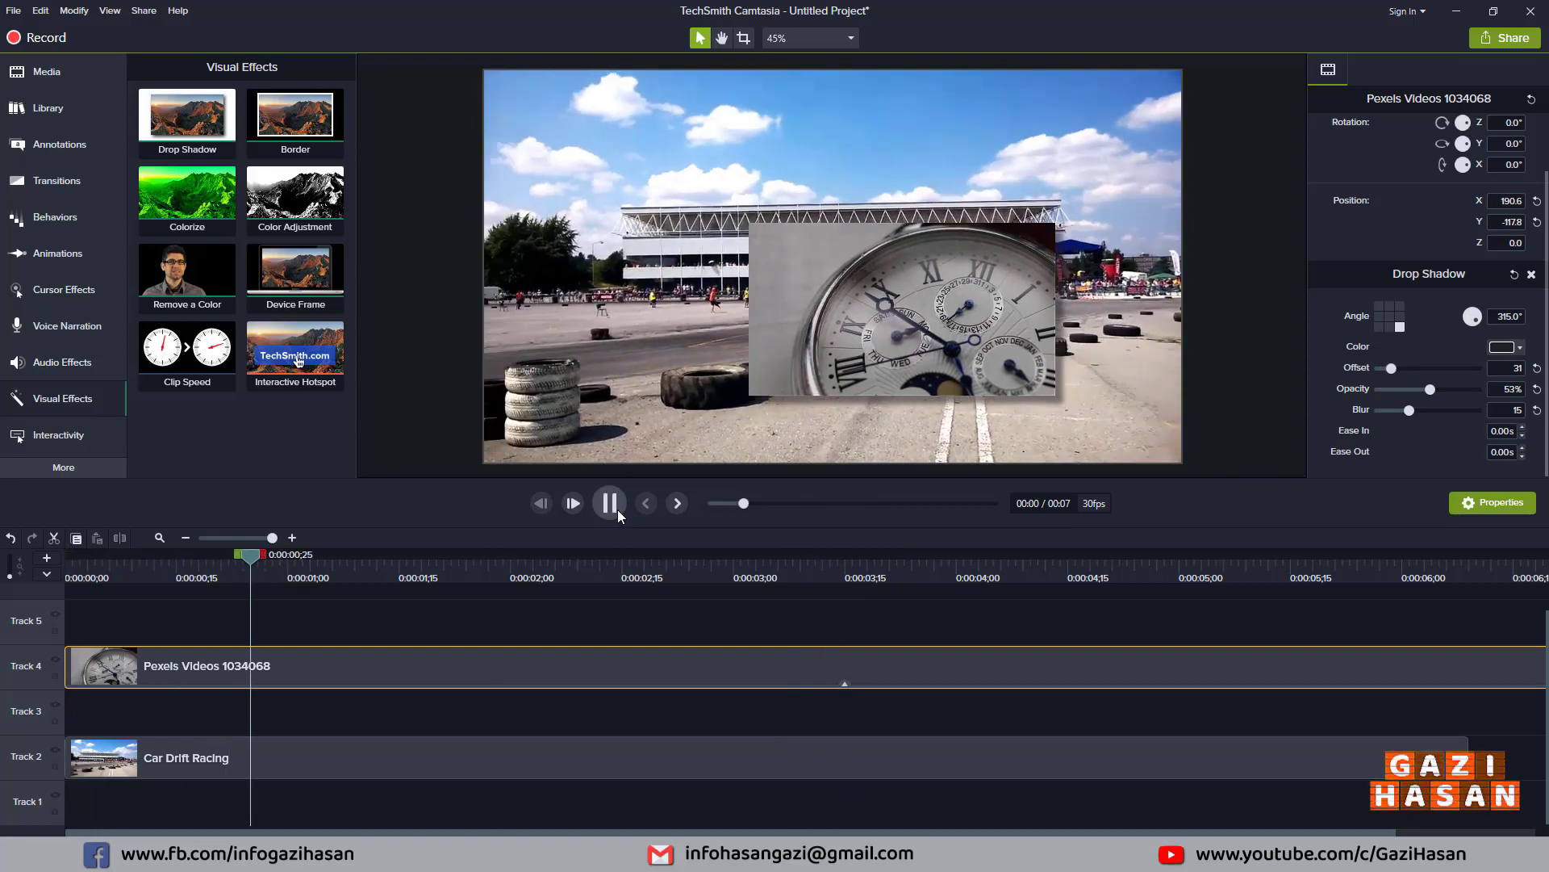
left_click(618, 510)
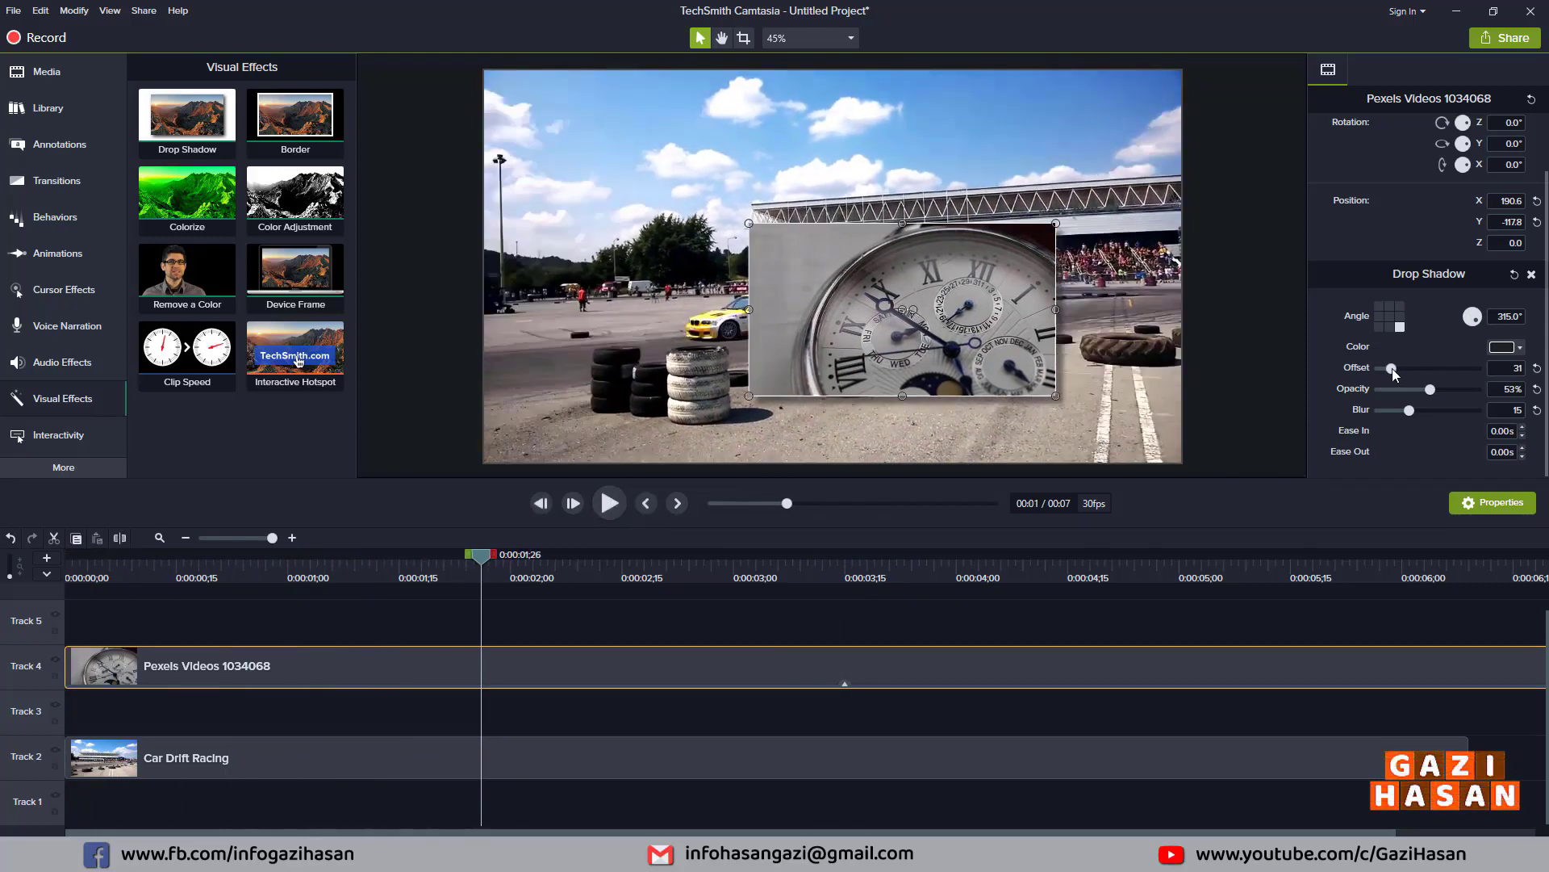
- Set the watch clip's shadow offset to 18 and play the video from about one second
left_click_drag(1391, 368, 1390, 368)
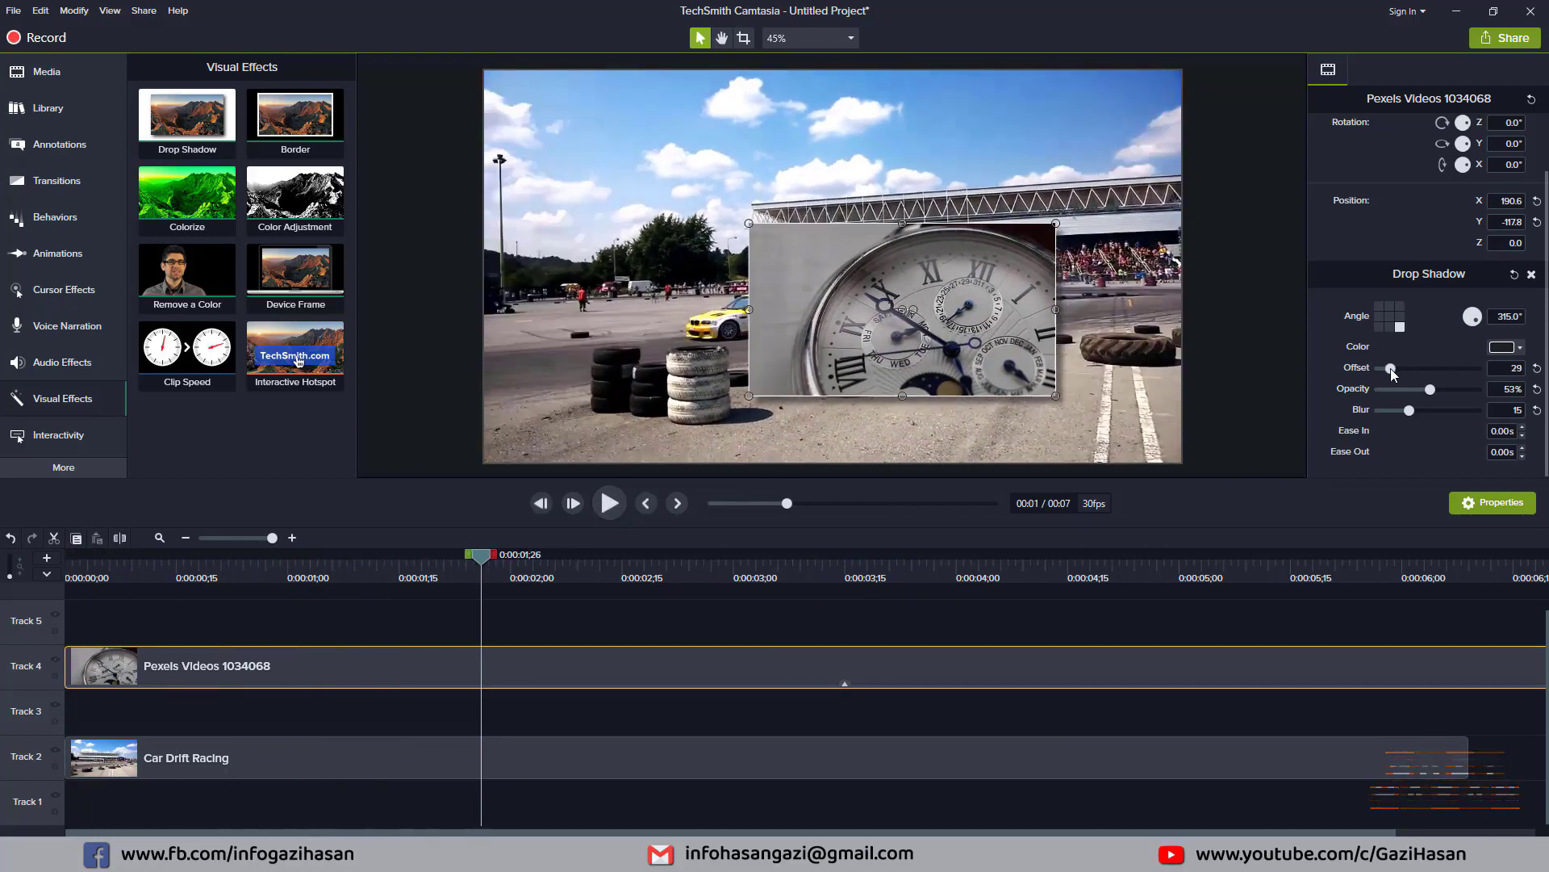
left_click(1506, 370)
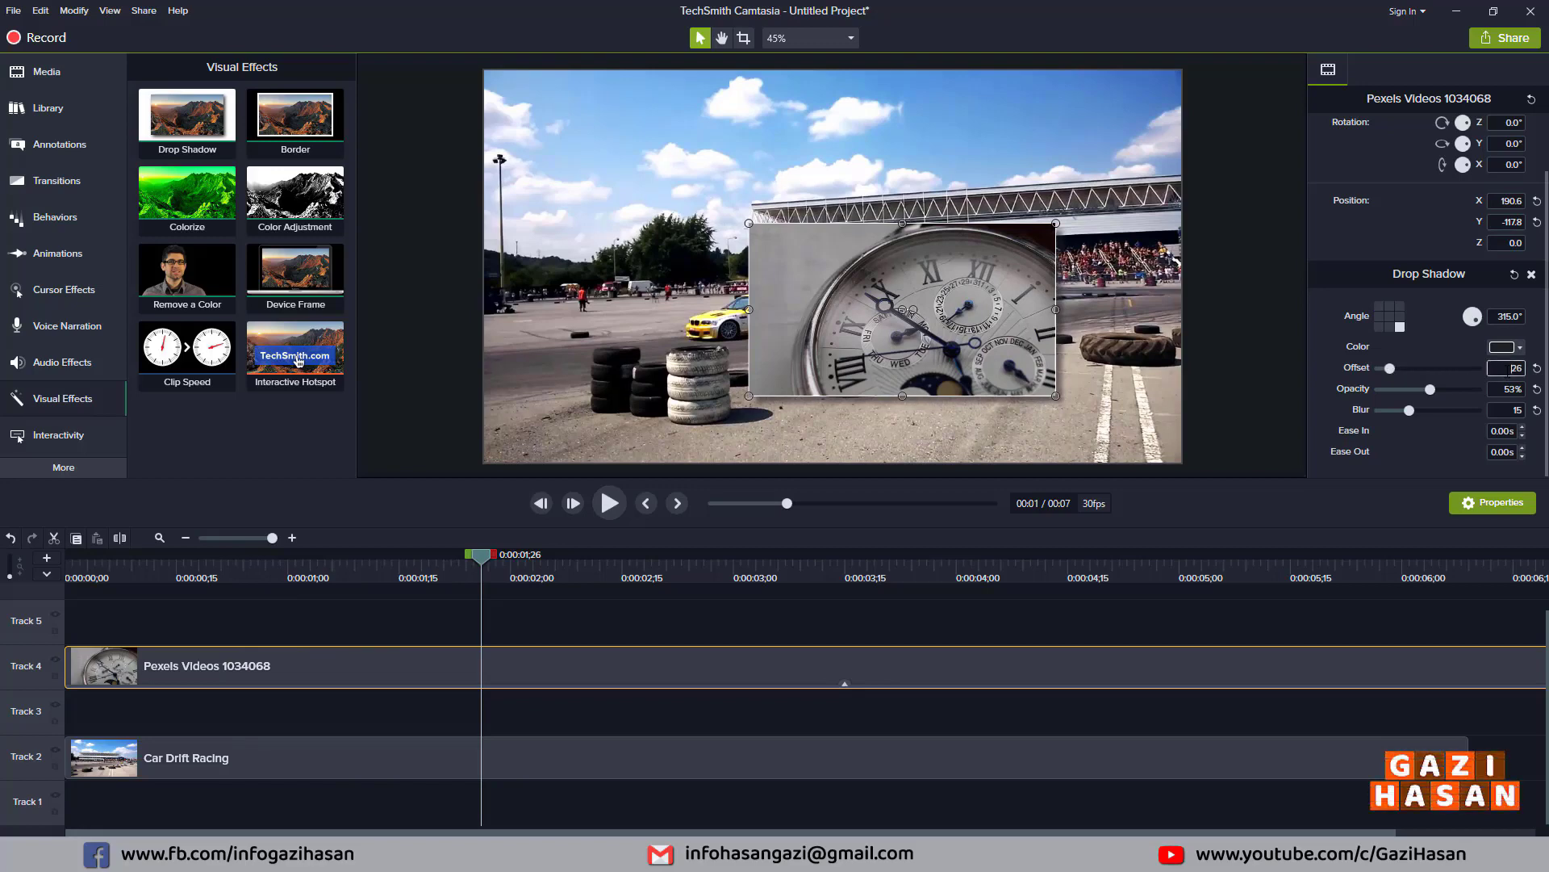
type("18")
left_click(632, 623)
left_click_drag(483, 555, 347, 557)
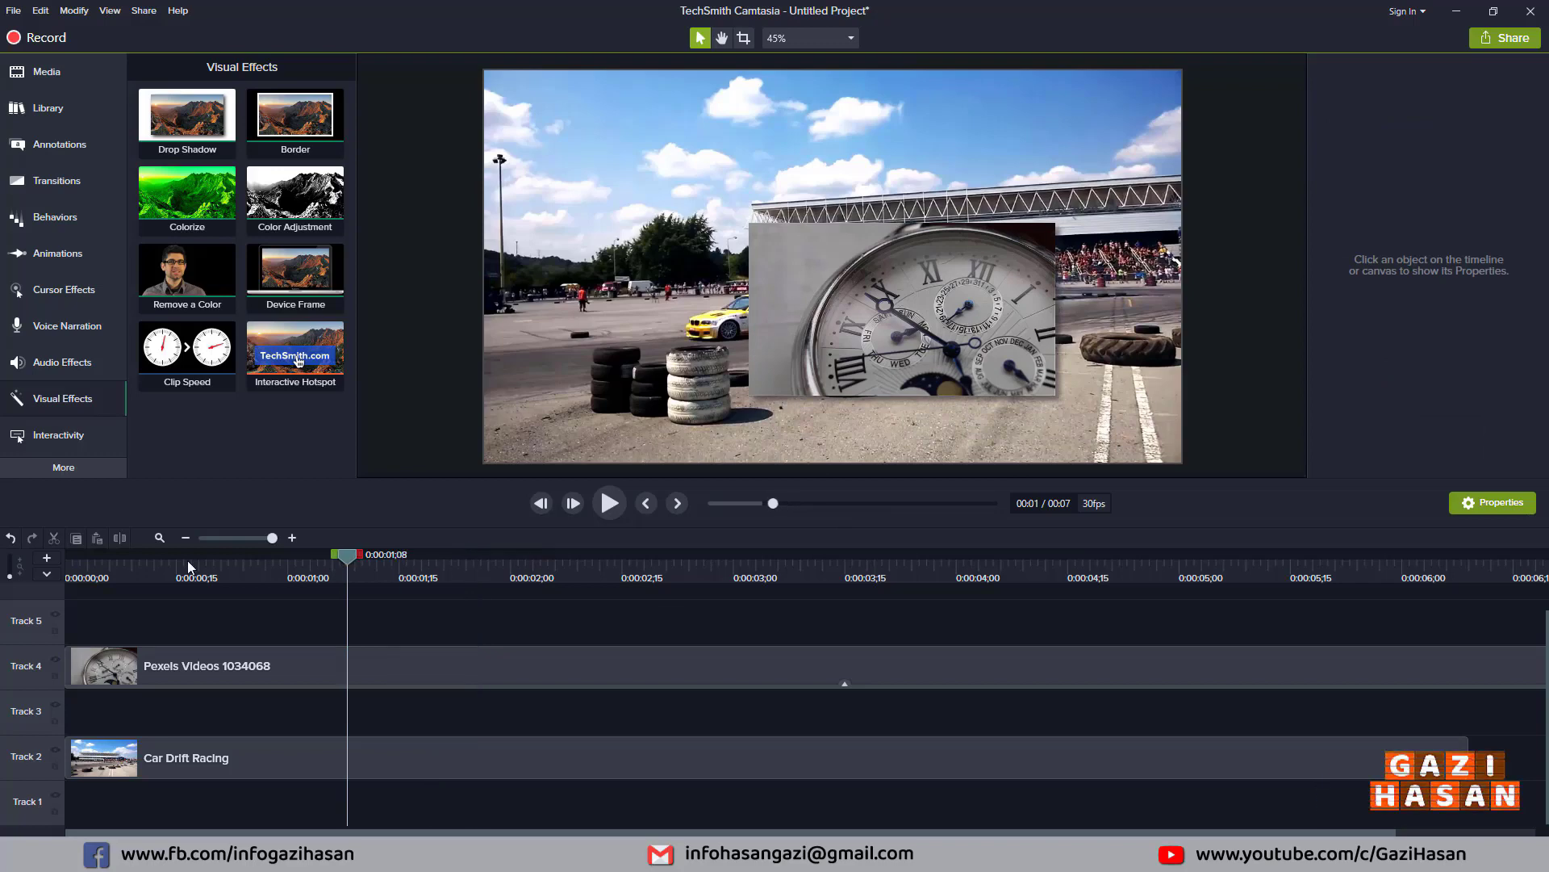
key("space")
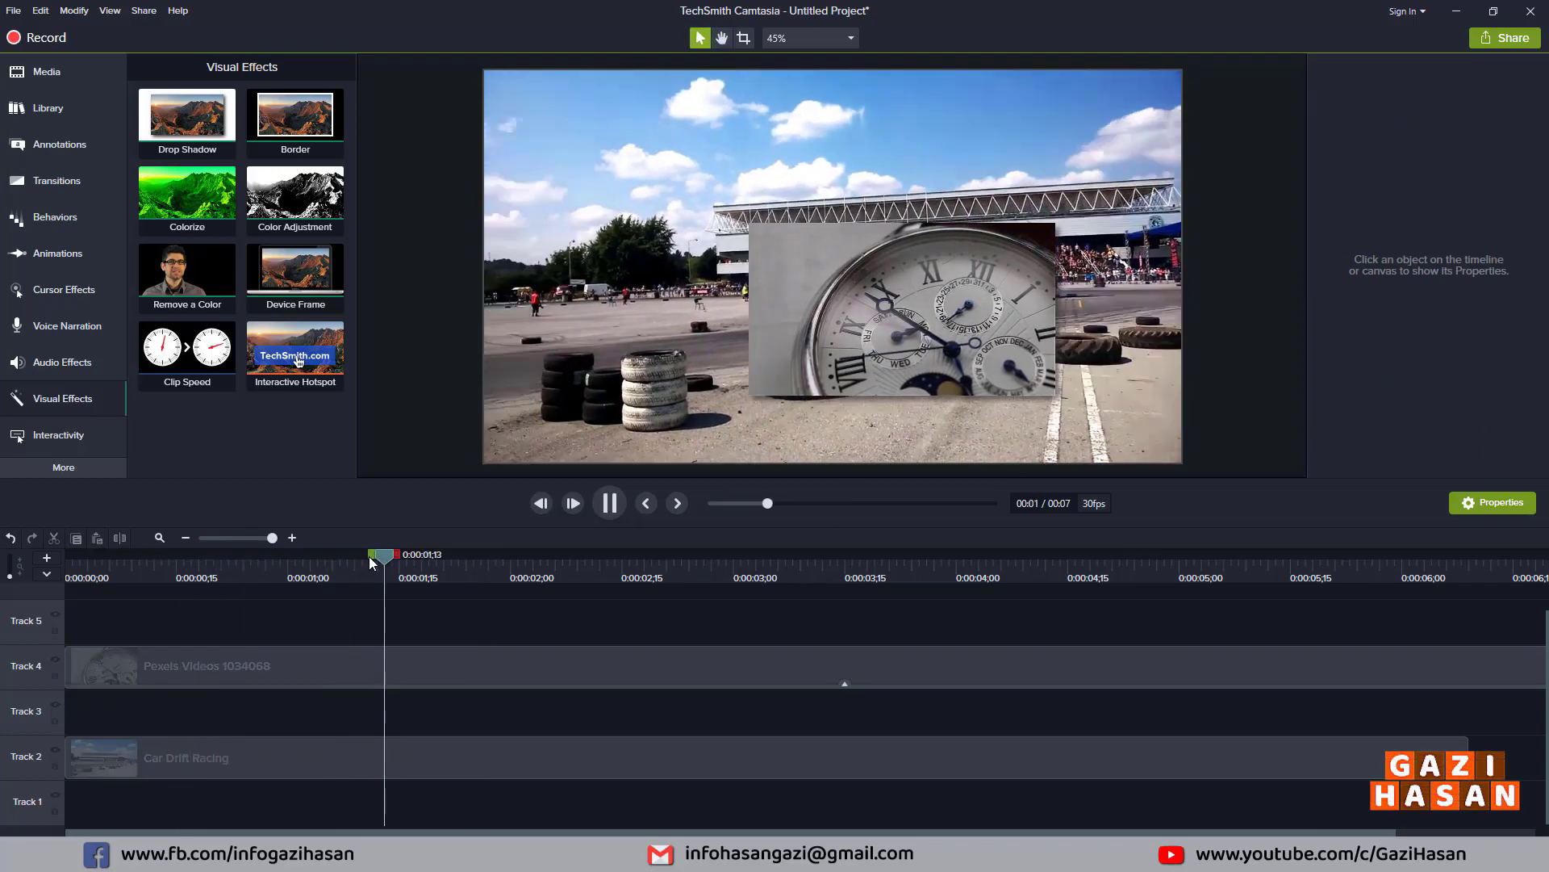
key("space")
- Remove the Drop Shadow effect from the watch clip and undo the removal
left_click(585, 671)
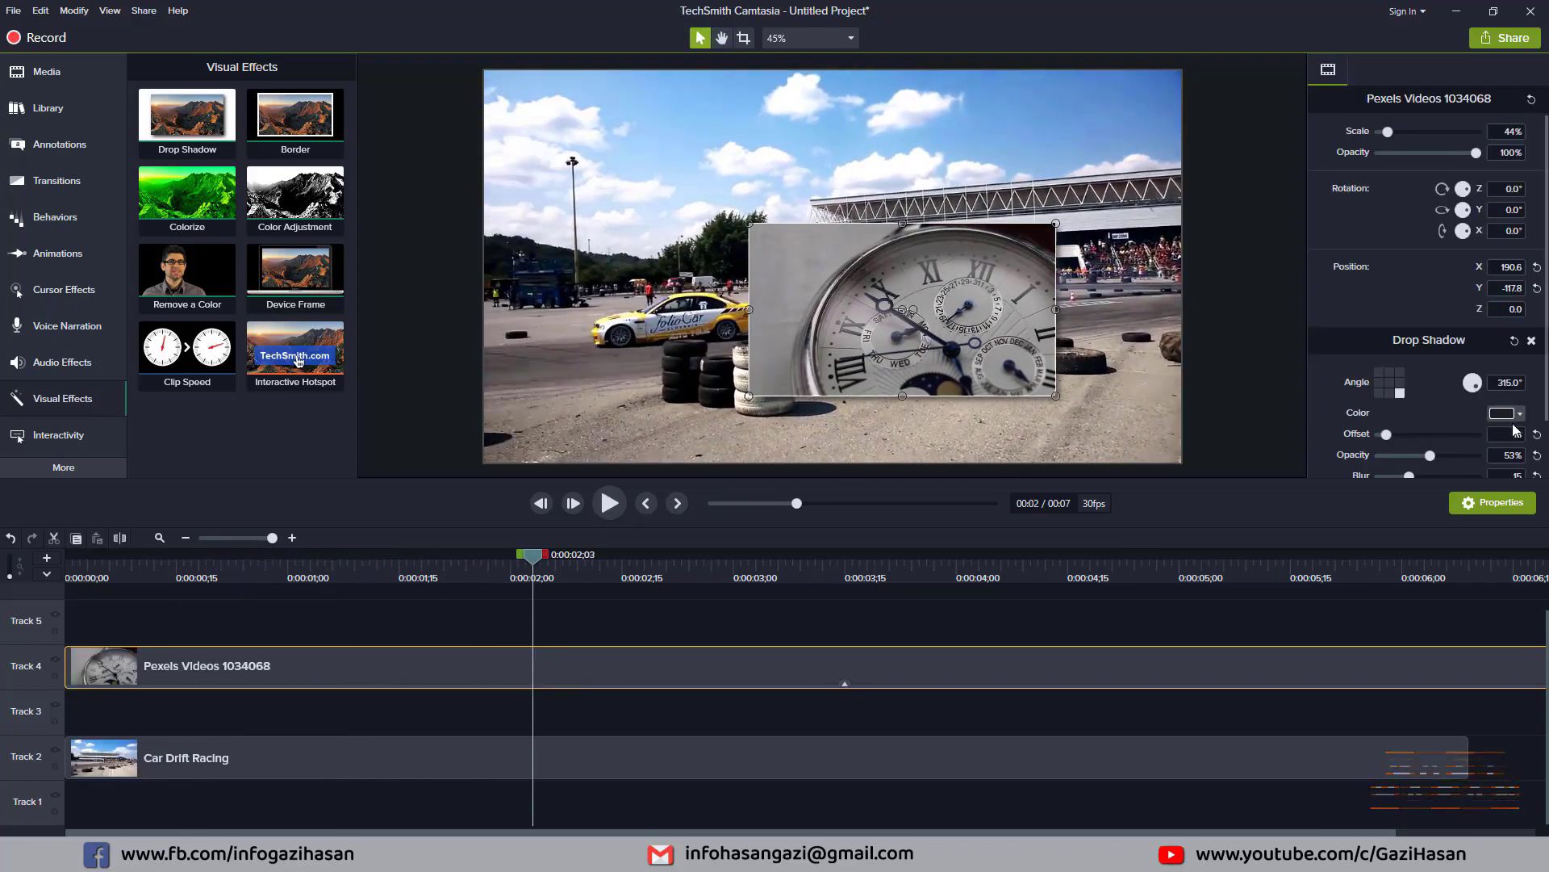
left_click(1532, 341)
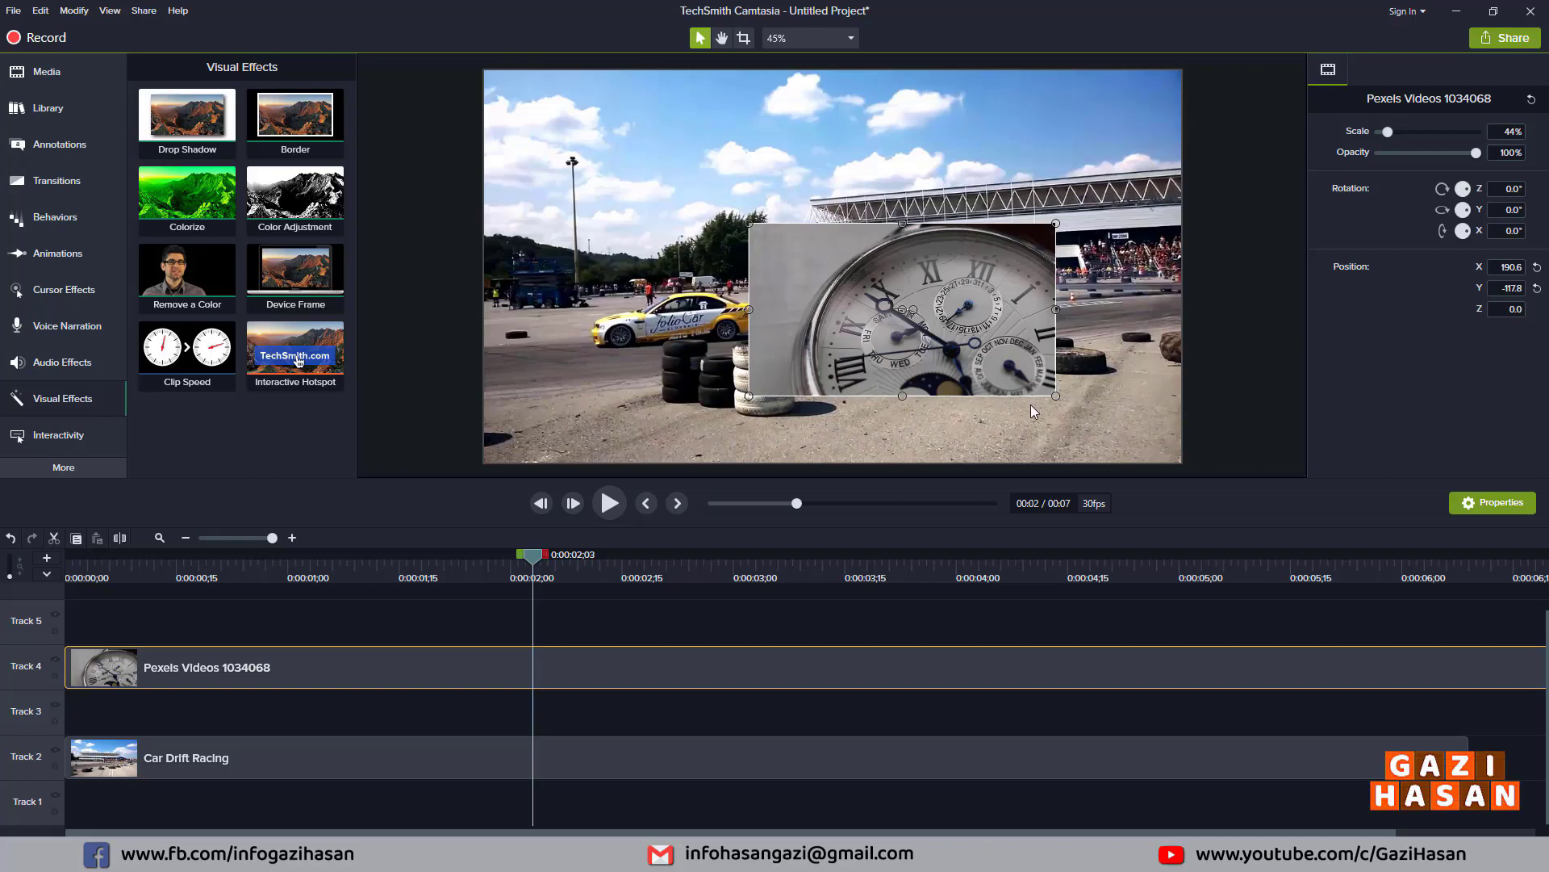
key("ctrl+z")
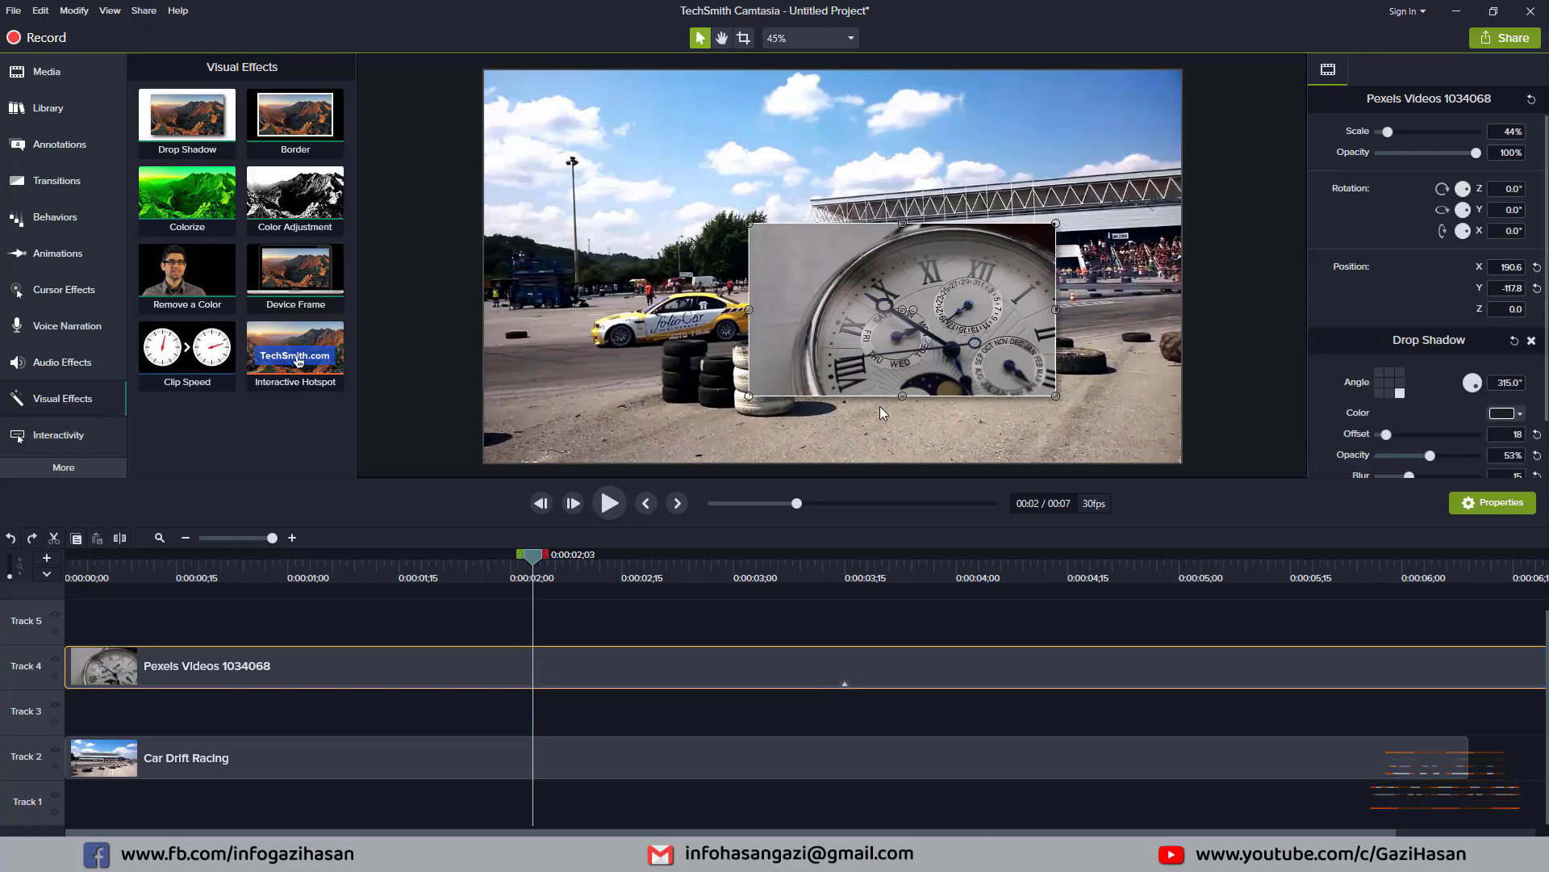
- Delete the Pexels Videos 1034068 watch clip from Track 4
left_click(1299, 297)
left_click(870, 311)
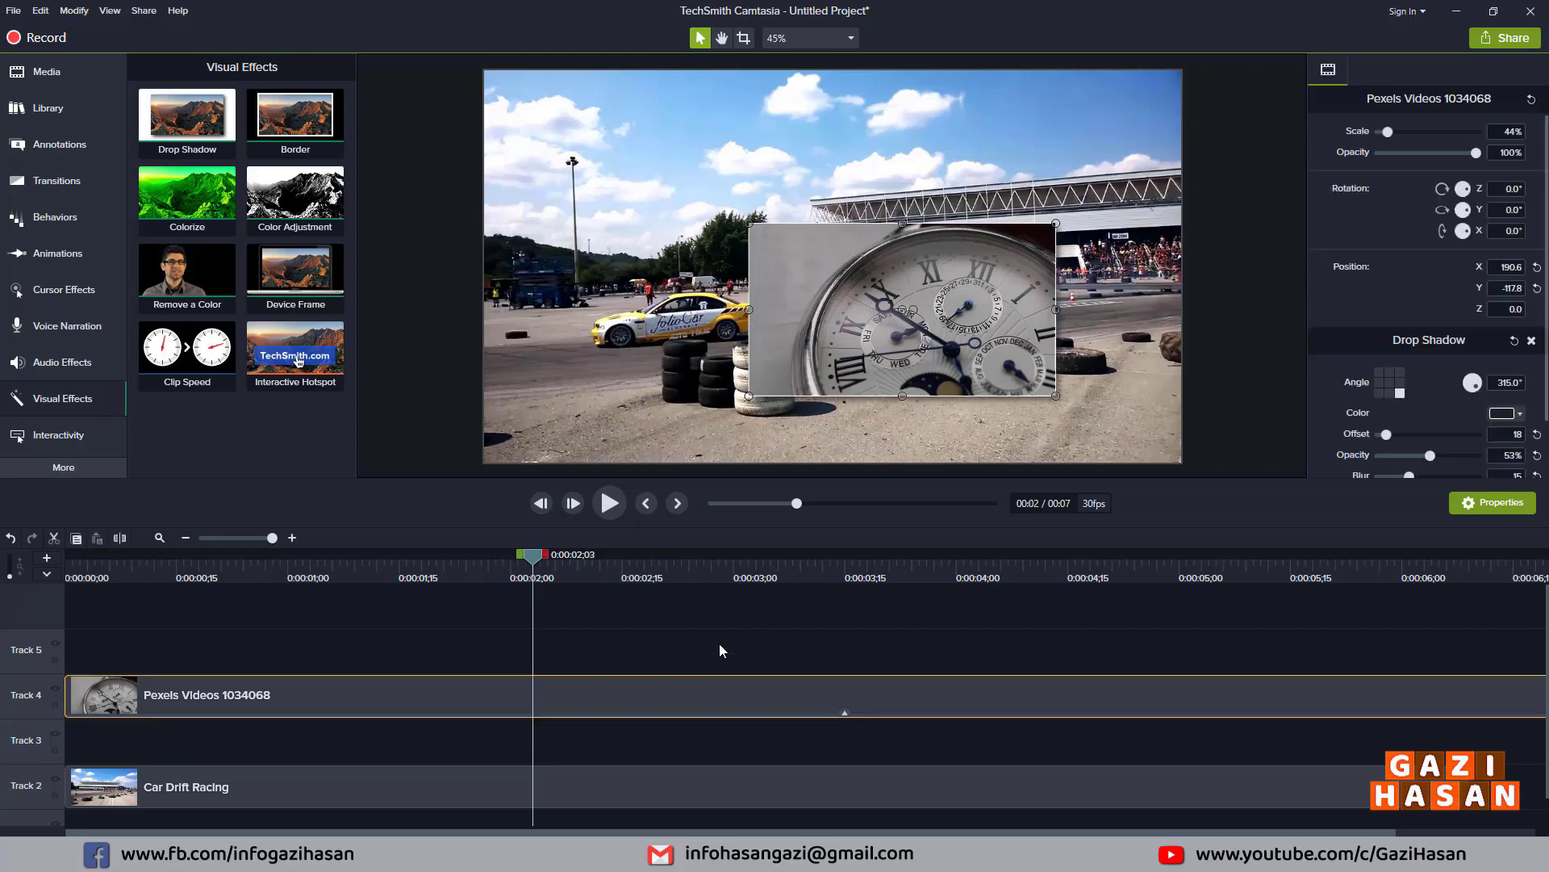
key("Delete")
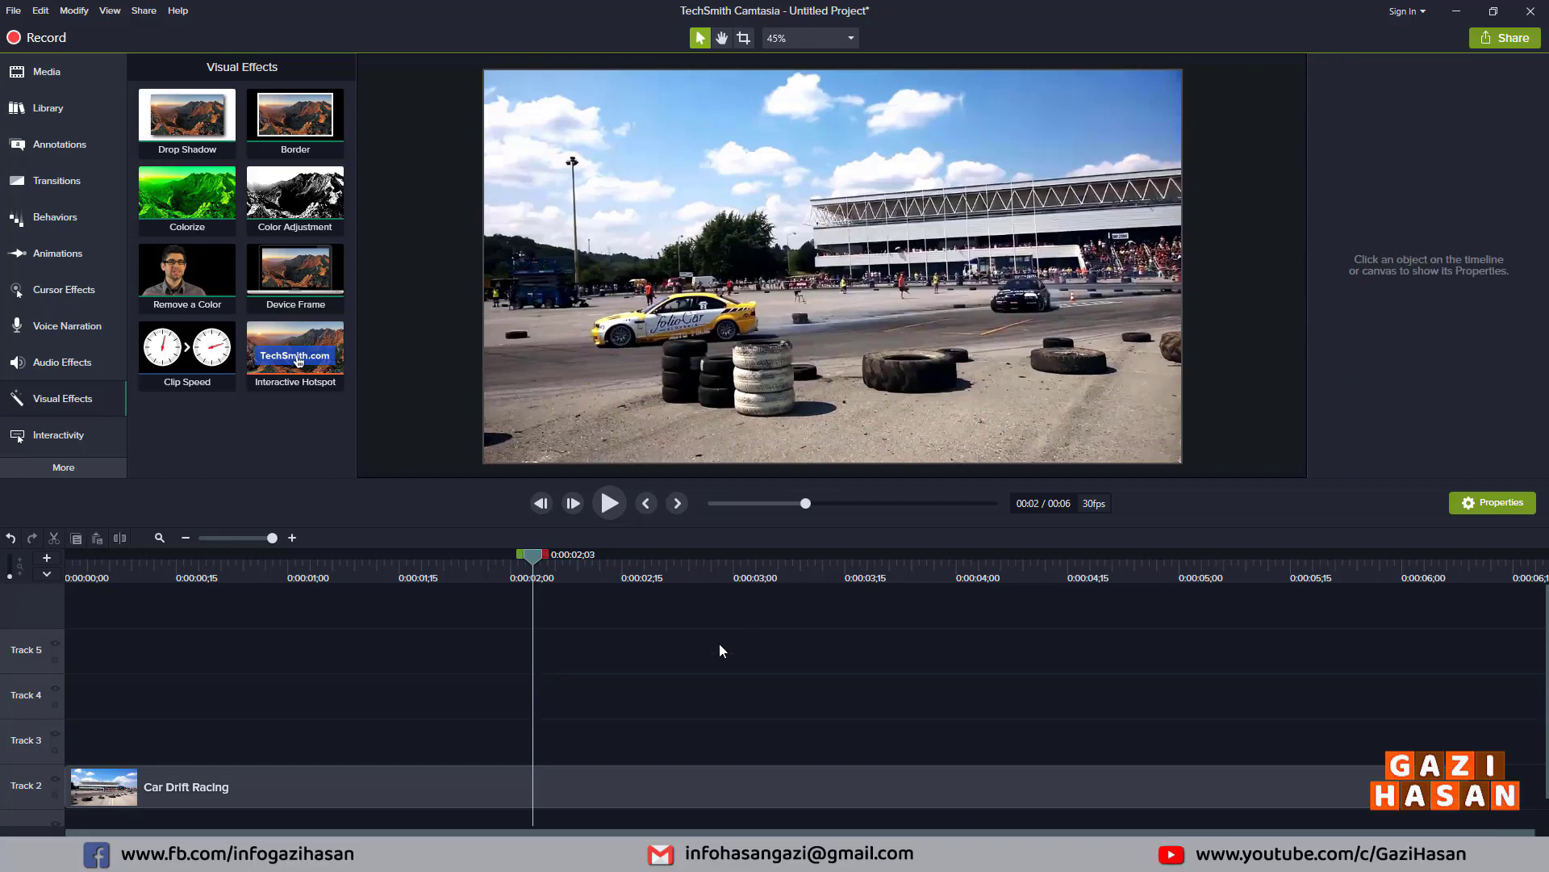
- Add a plain text callout with the creator's name in the upper left of the race footage
left_click(50, 145)
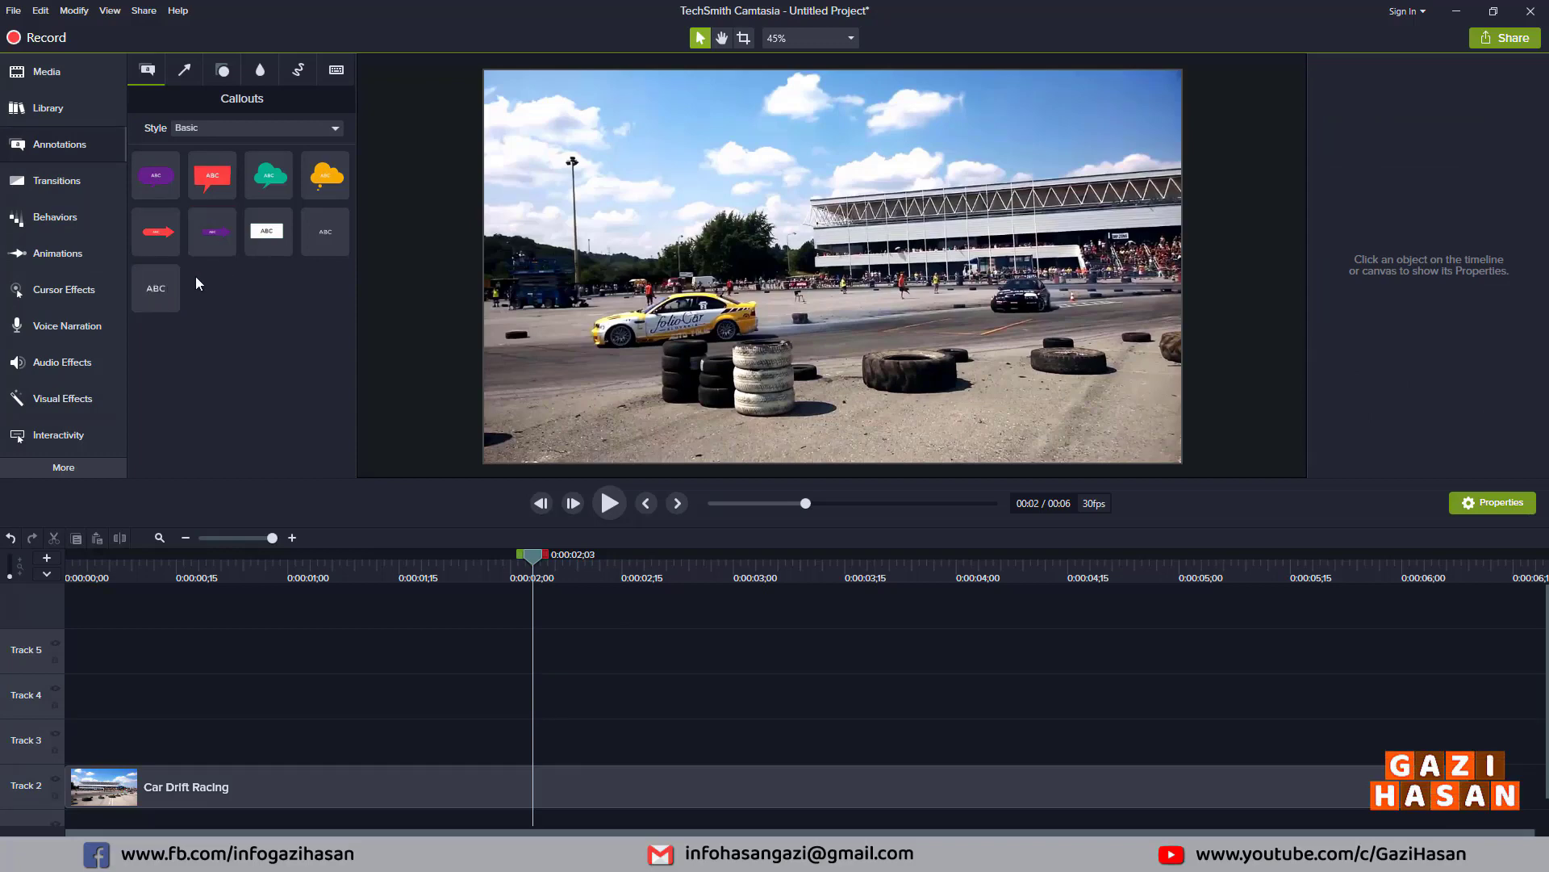
left_click_drag(294, 236, 677, 164)
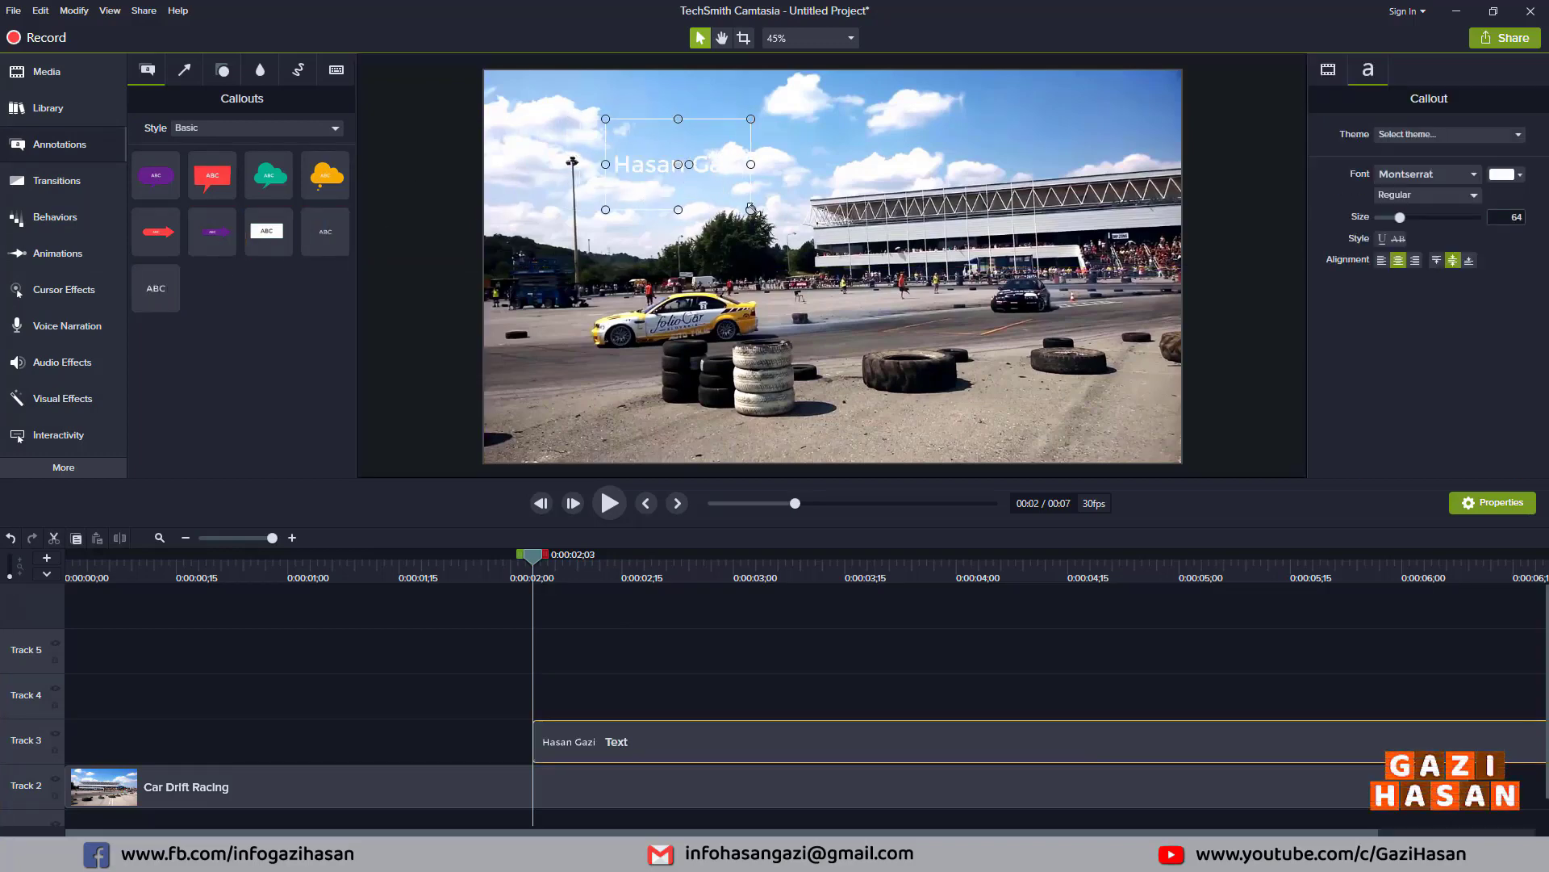
left_click_drag(629, 171, 622, 161)
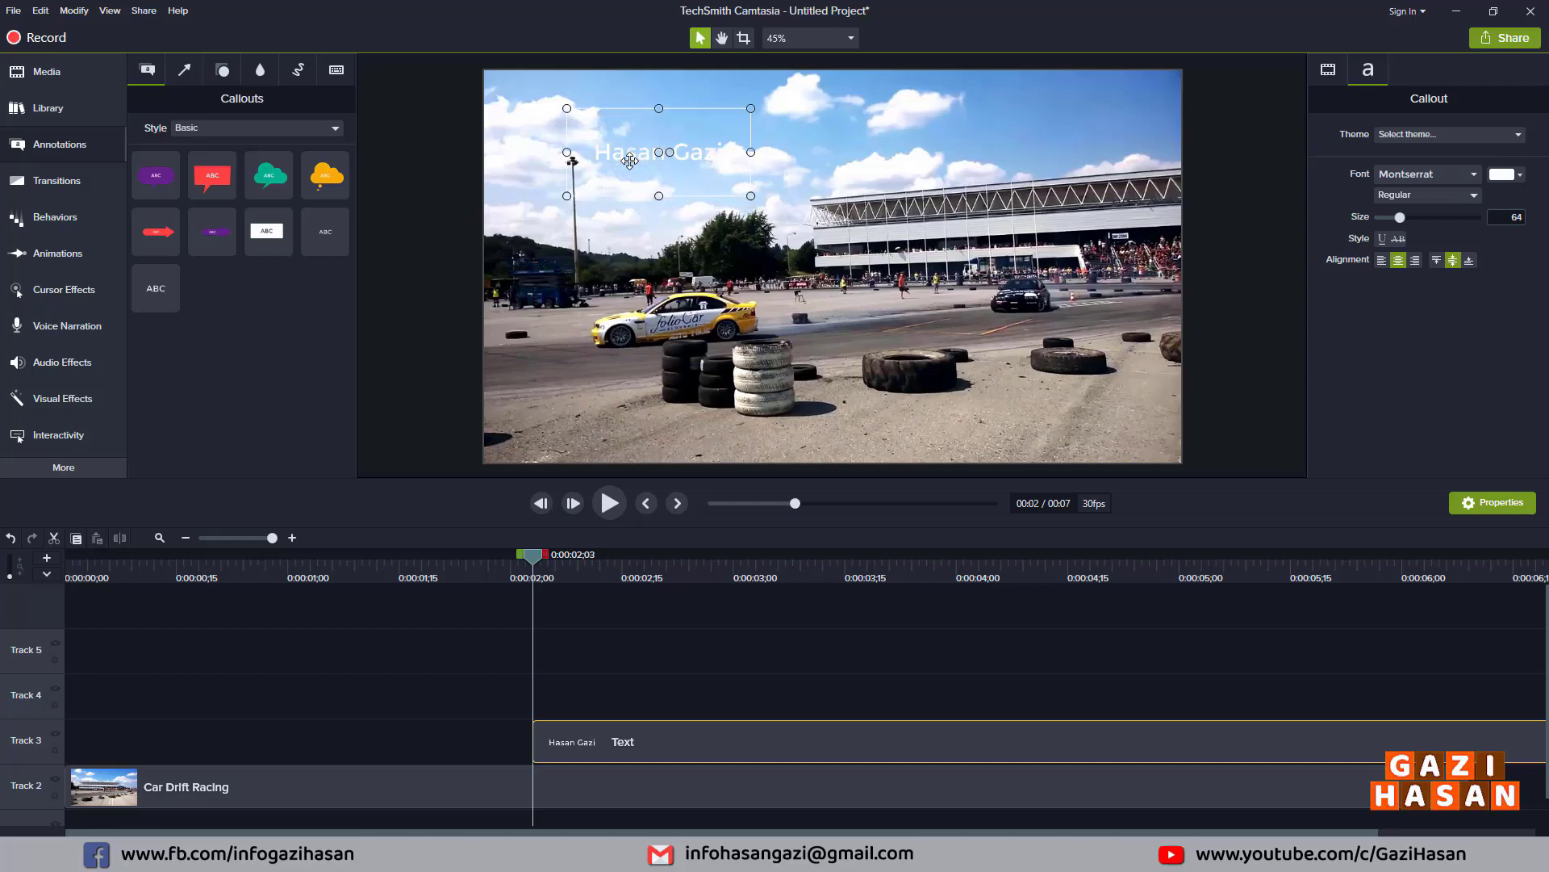
- Color the callout text red, enlarge it to about size 93, and move its clip to the start of Track 4
left_click(1493, 185)
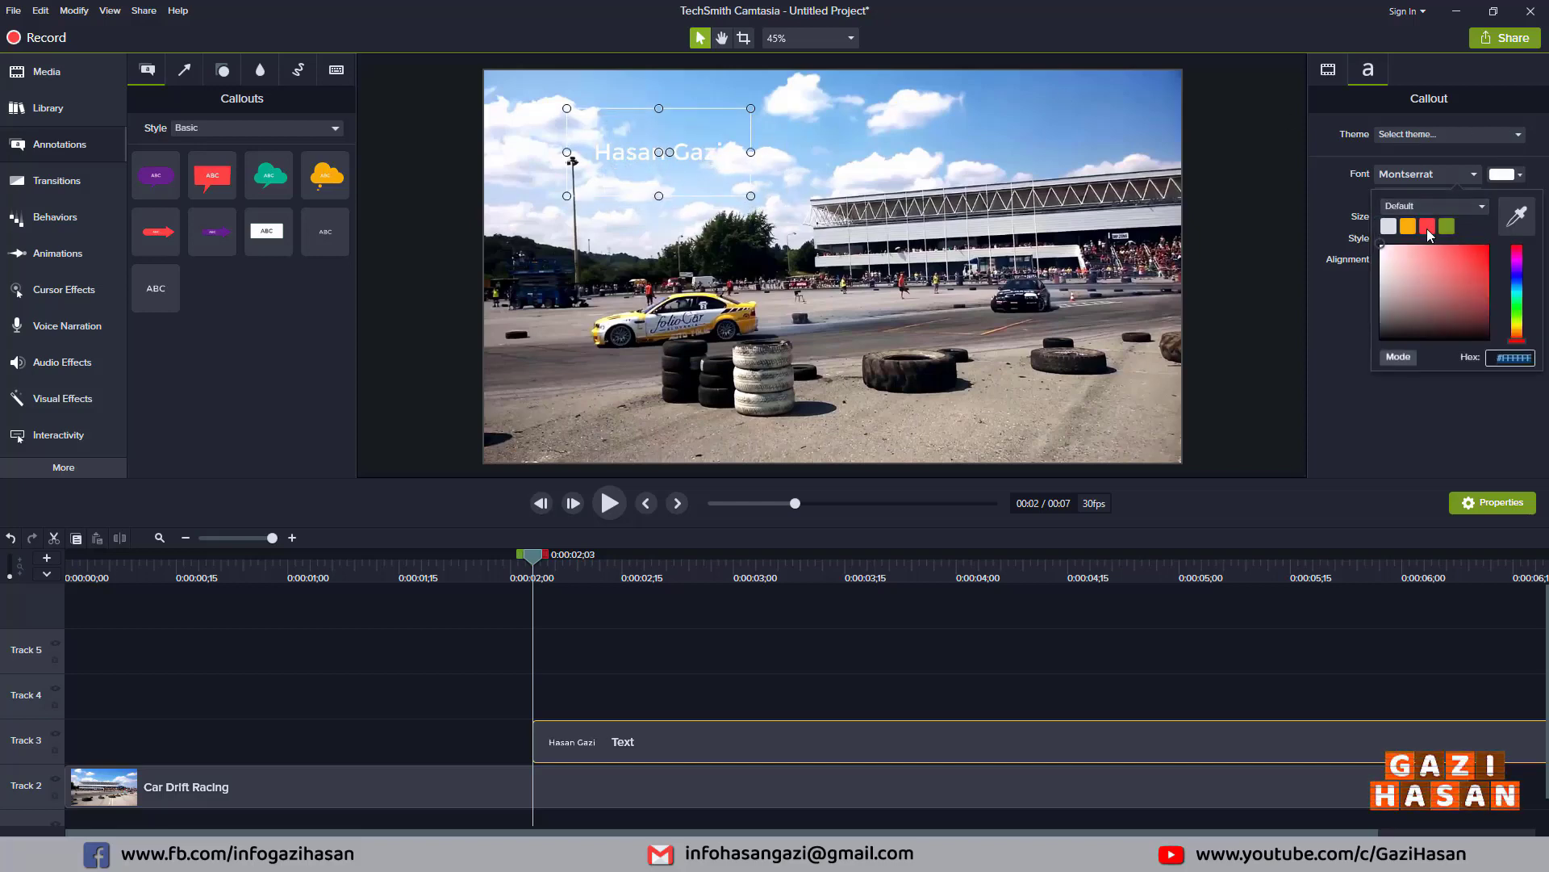
left_click(1426, 227)
left_click_drag(1405, 213, 1413, 219)
left_click_drag(688, 160, 707, 149)
left_click_drag(551, 740, 36, 695)
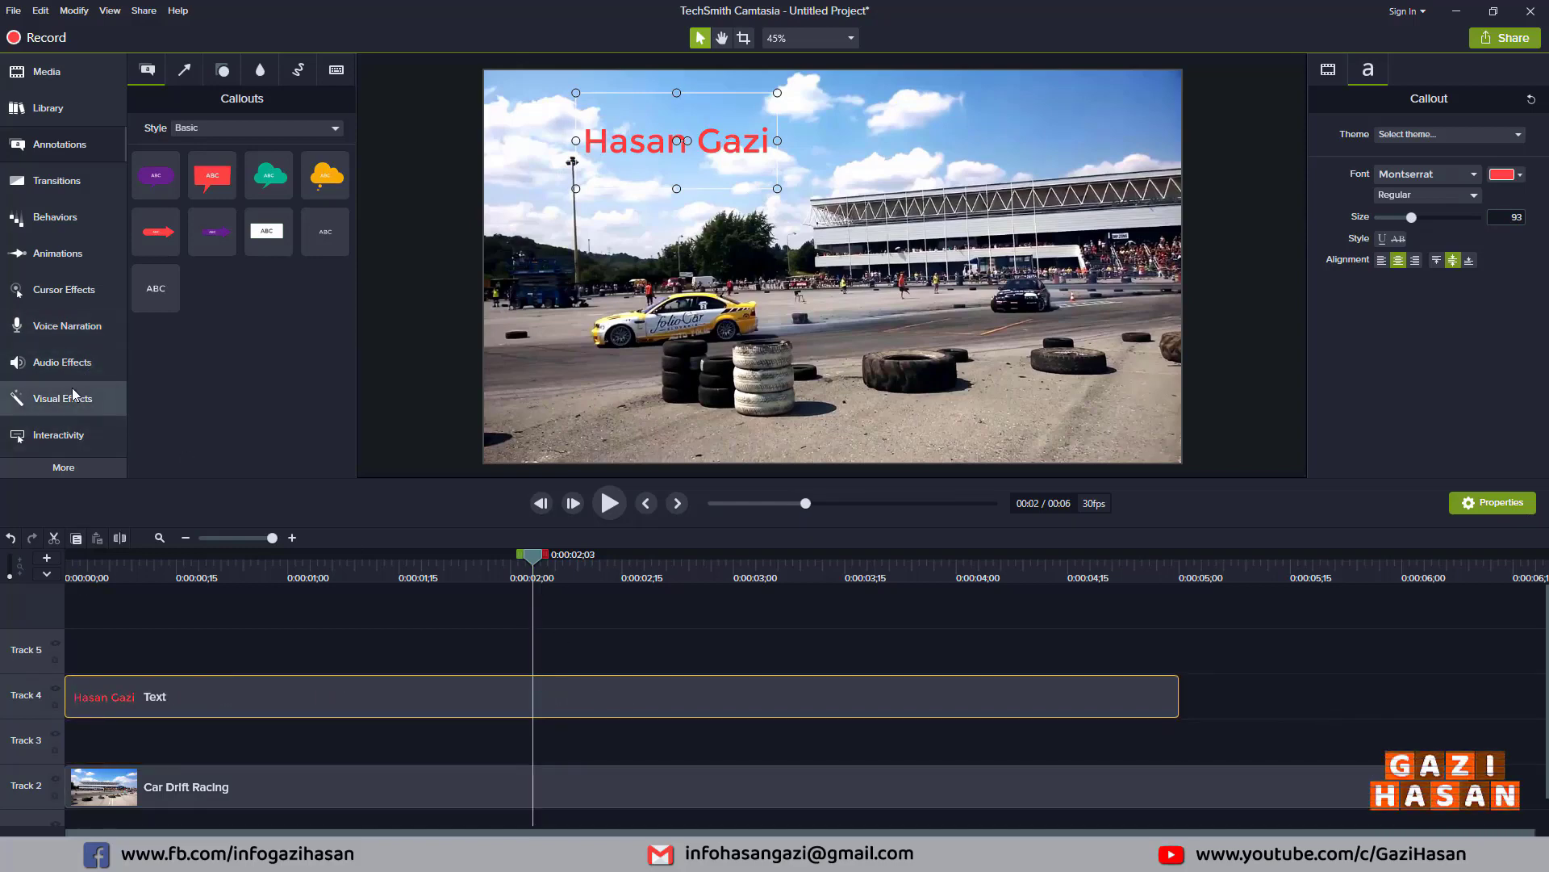
- Apply a Drop Shadow effect to the text callout on Track 4 and raise the shadow's opacity to 100%
left_click(103, 398)
left_click_drag(214, 182, 574, 689)
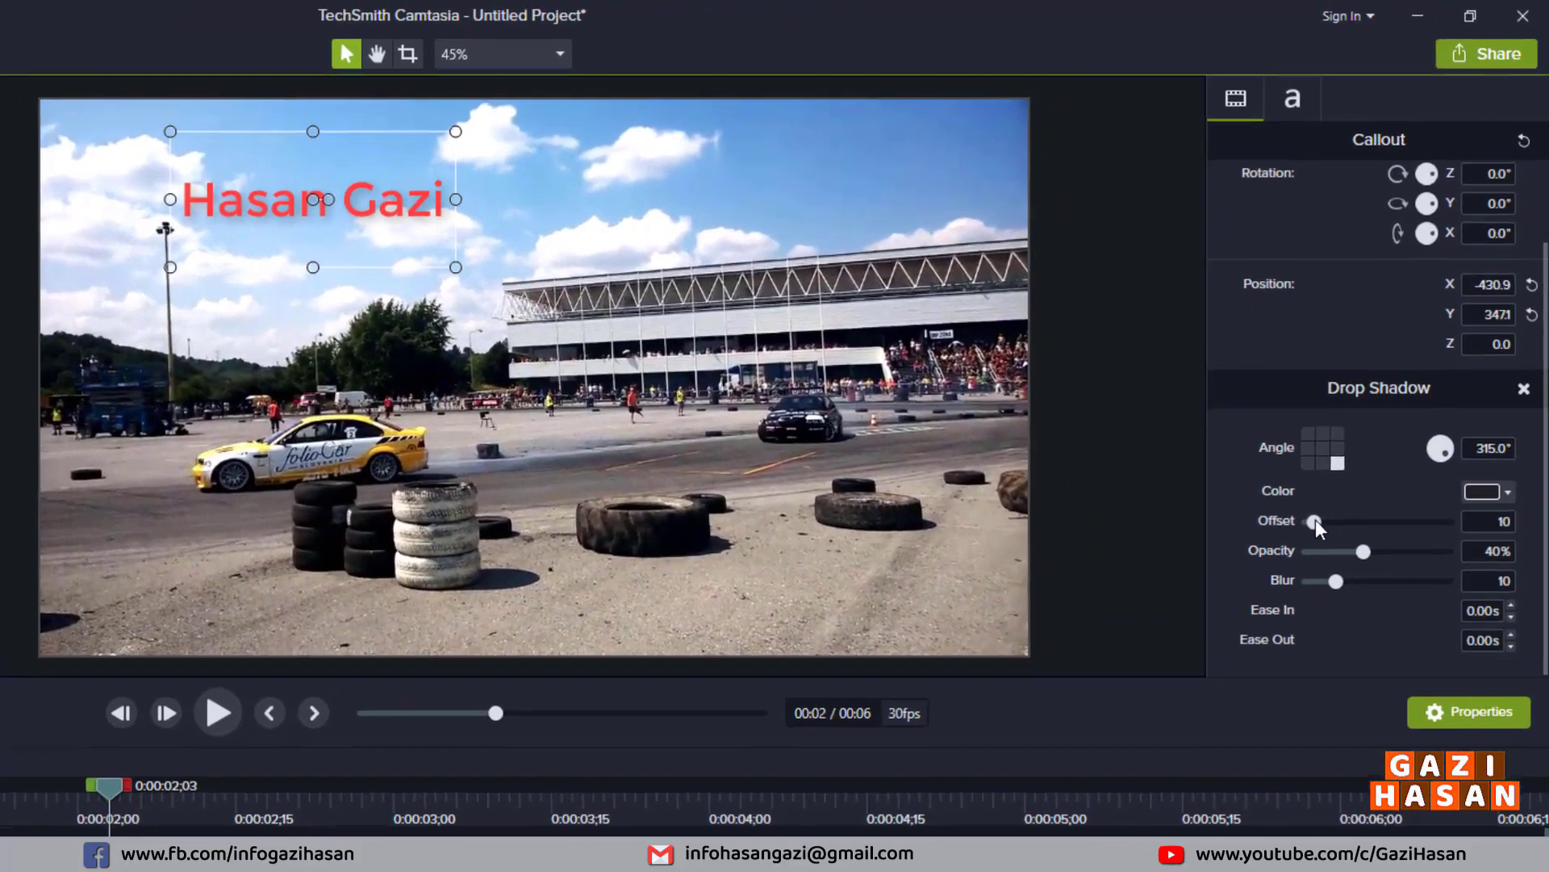
left_click_drag(1328, 490, 1323, 491)
left_click_drag(1355, 577, 1484, 583)
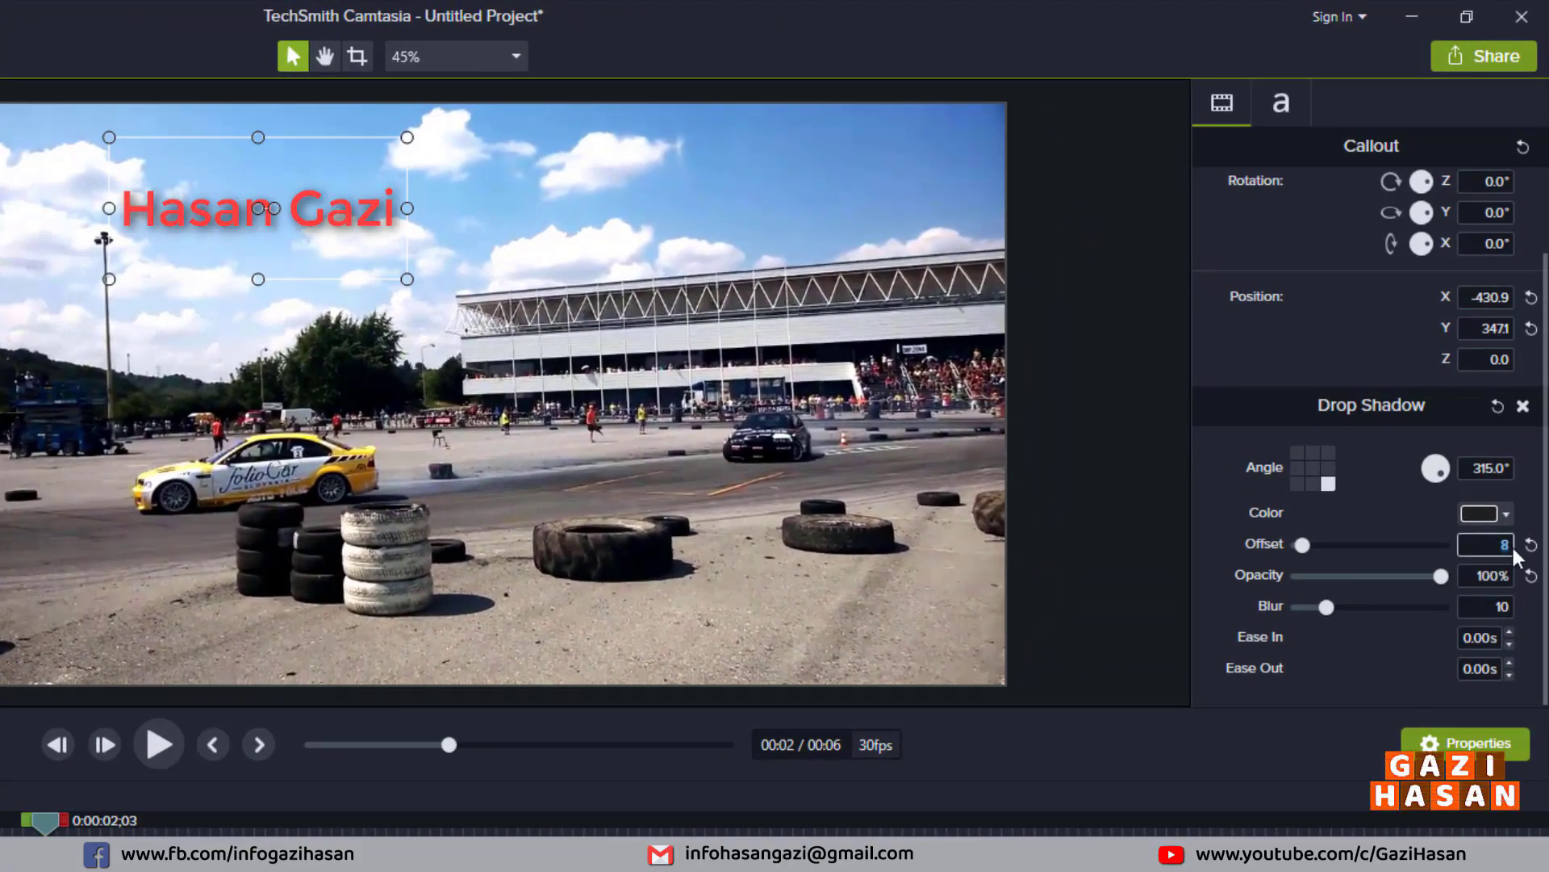
- Set the text shadow's offset to 2 and its blur to 2
left_click(1479, 606)
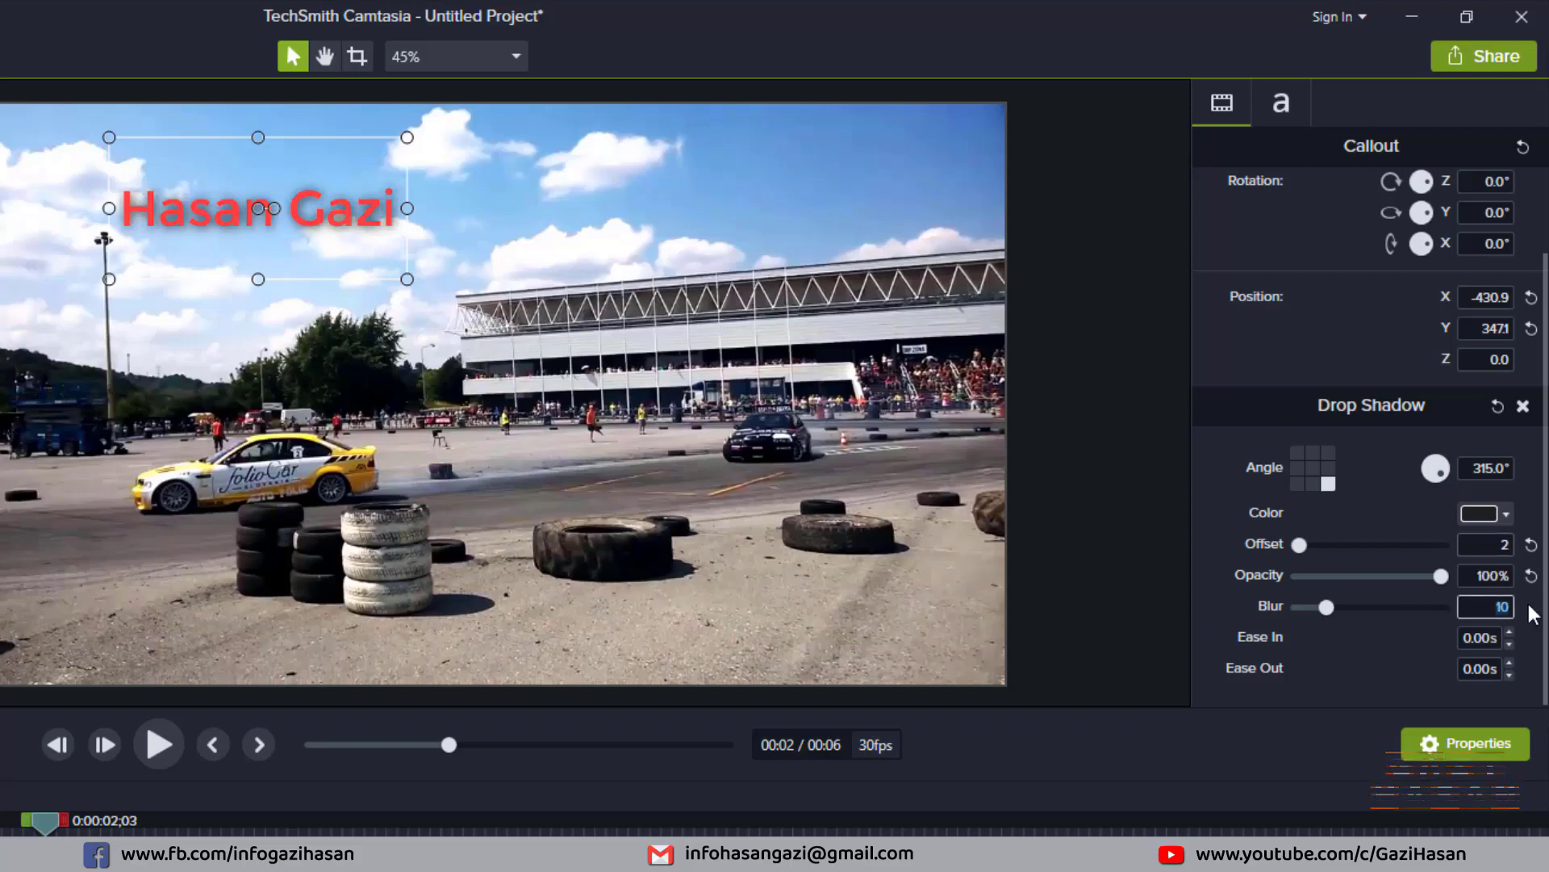
type("2")
left_click(1483, 544)
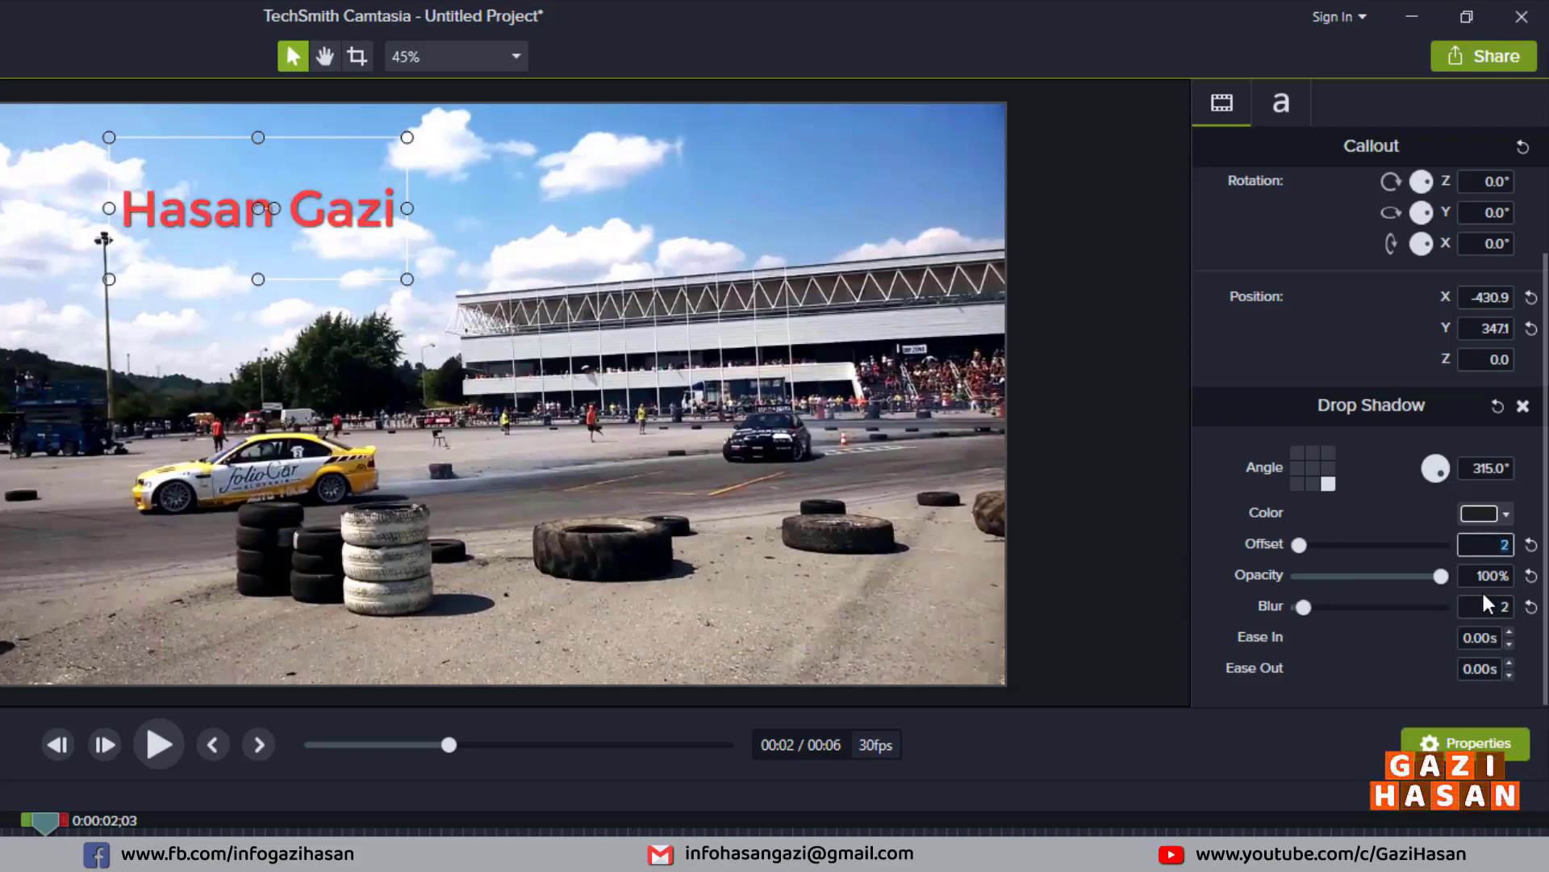
- Try a blur of 5 on the text shadow and return it to 2
left_click(1505, 606)
type("5")
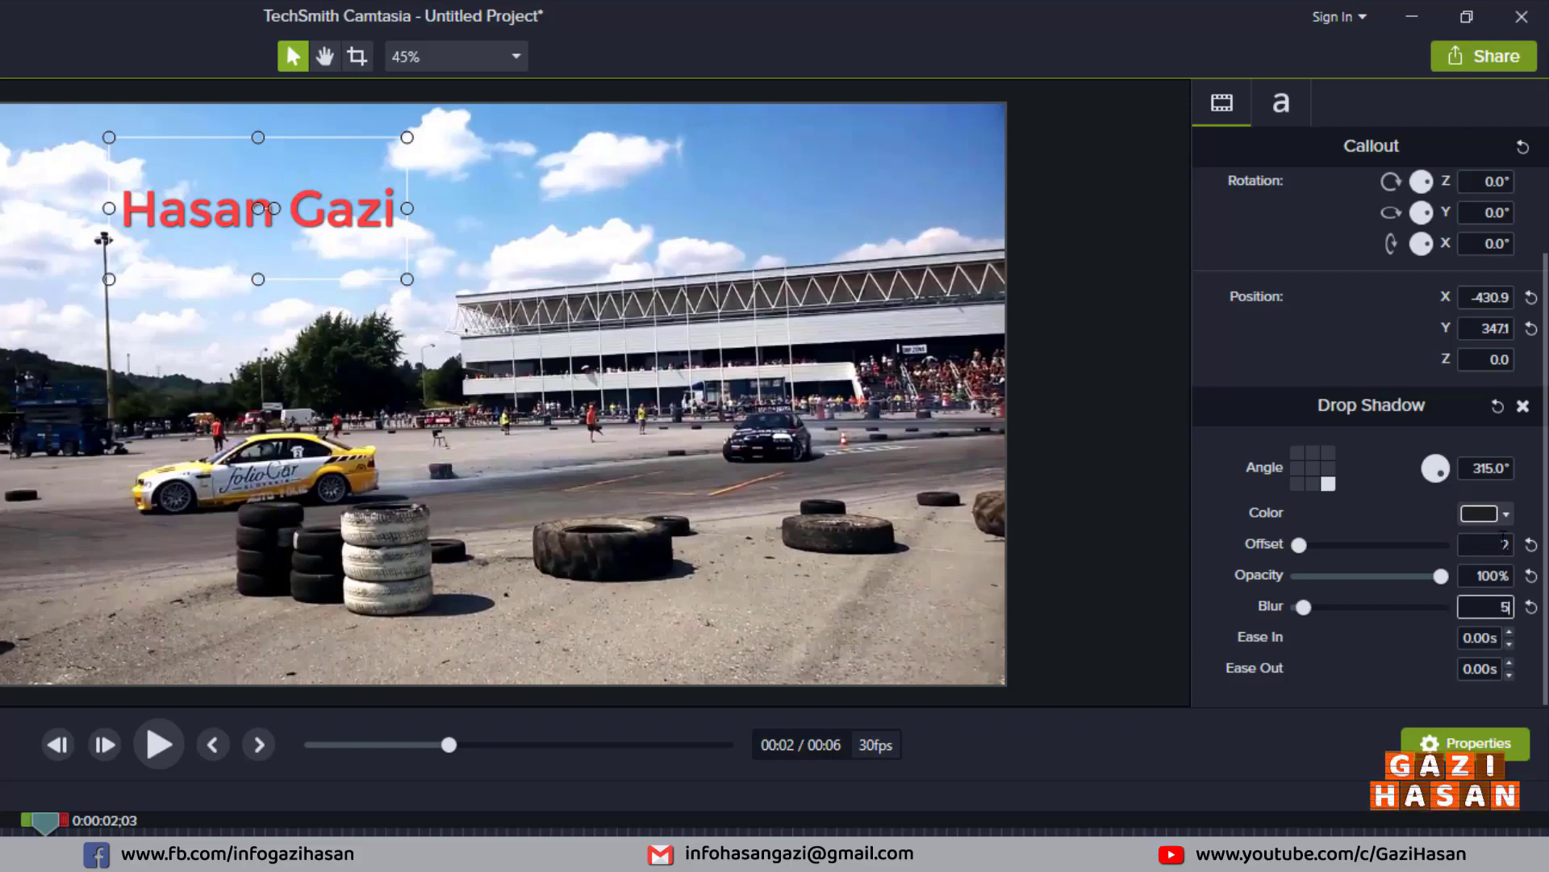
left_click(1489, 542)
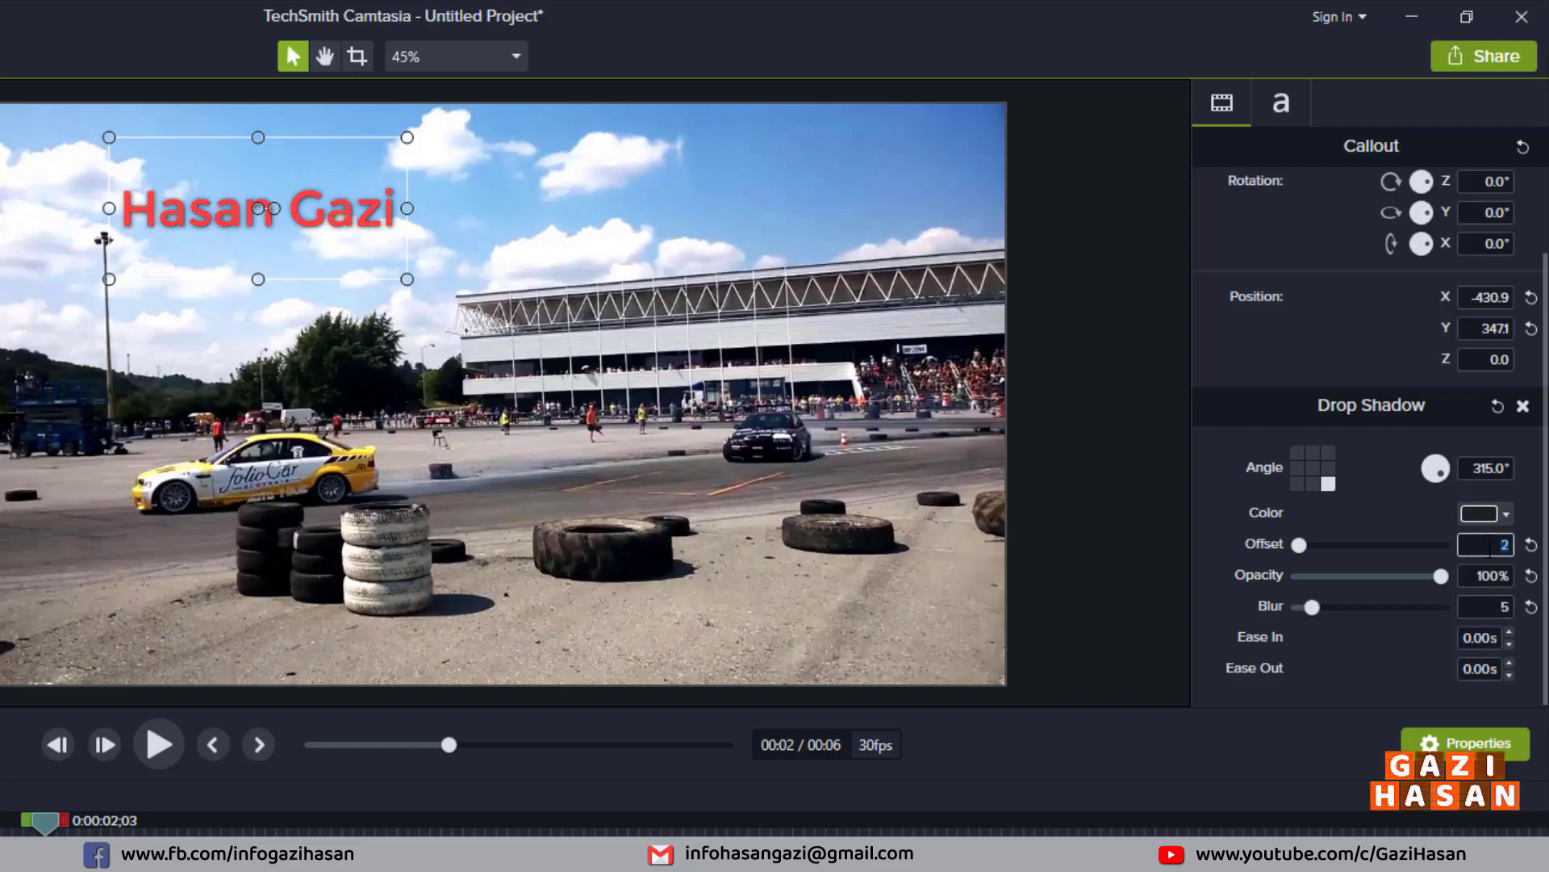
left_click(1493, 606)
type("2")
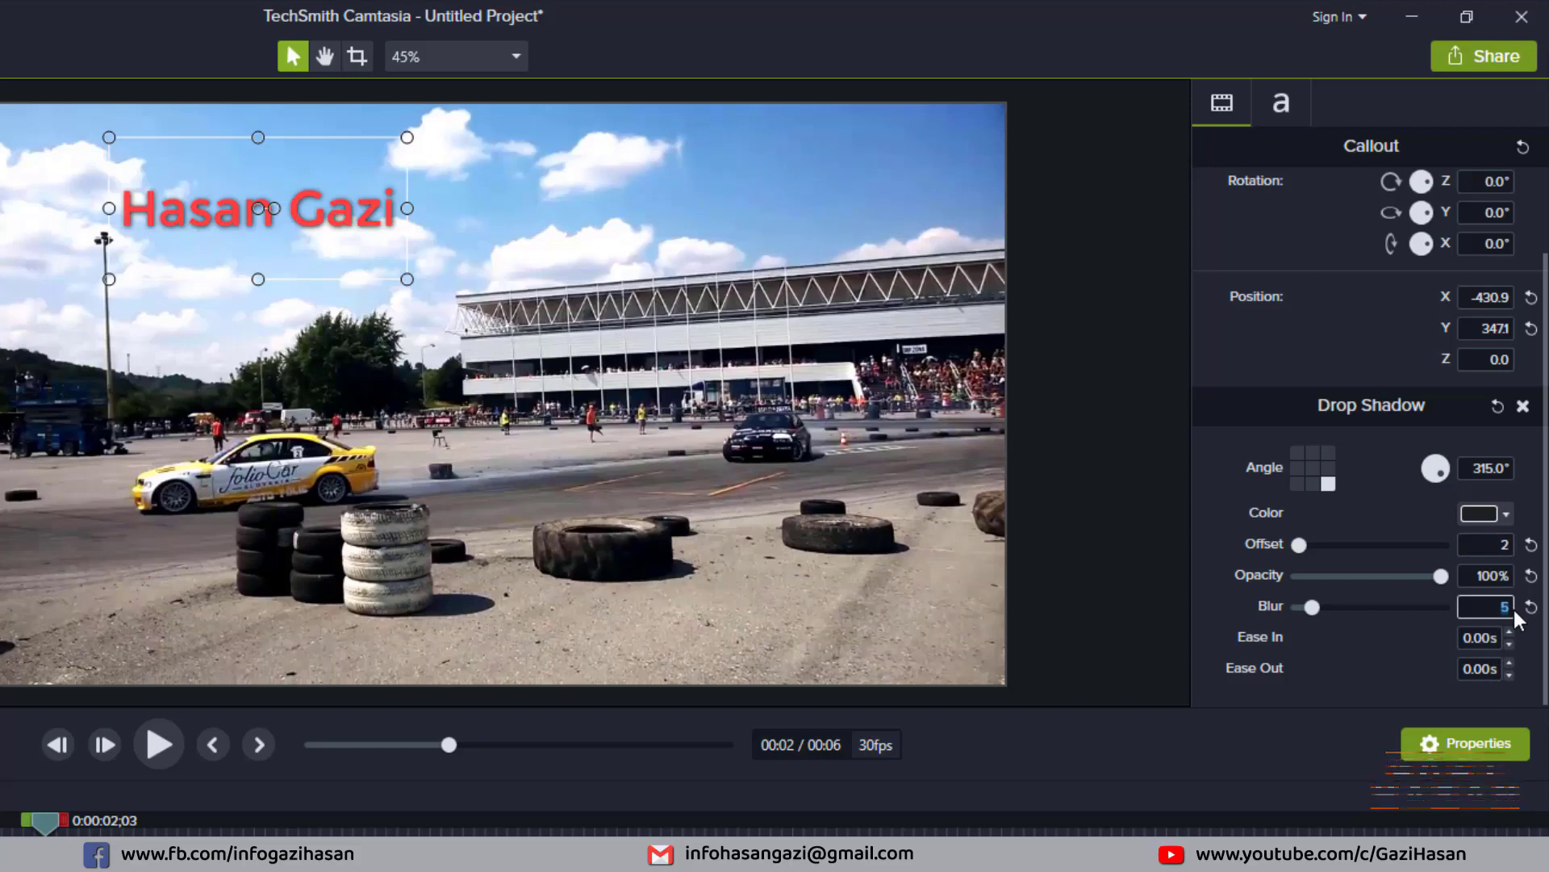
left_click(1490, 556)
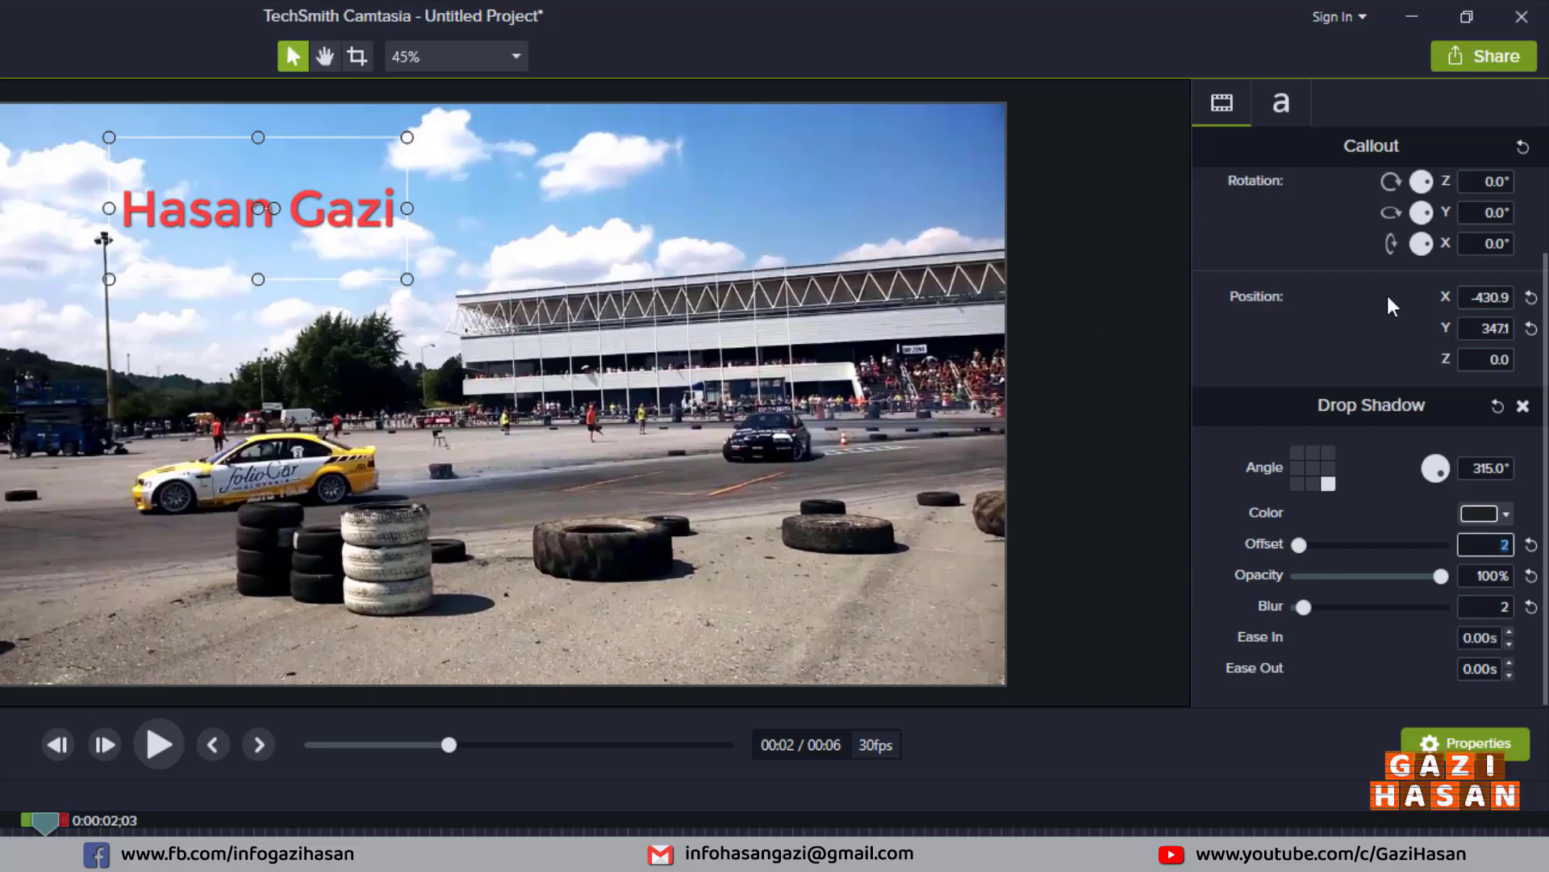
- Remove the Drop Shadow effect from the text callout and undo the removal
left_click(1523, 406)
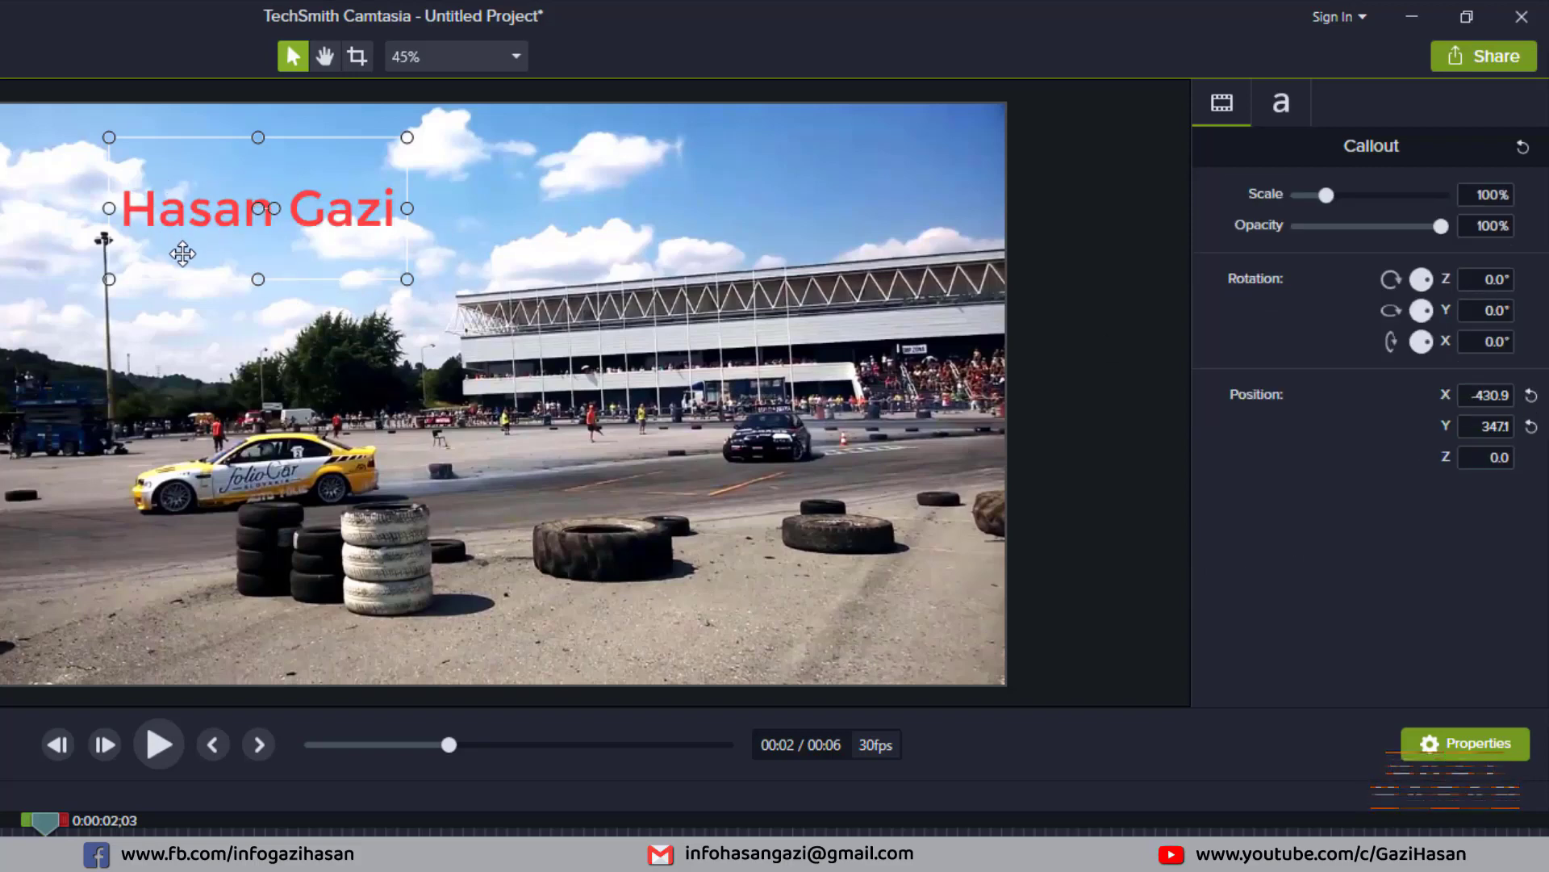
key("ctrl+z")
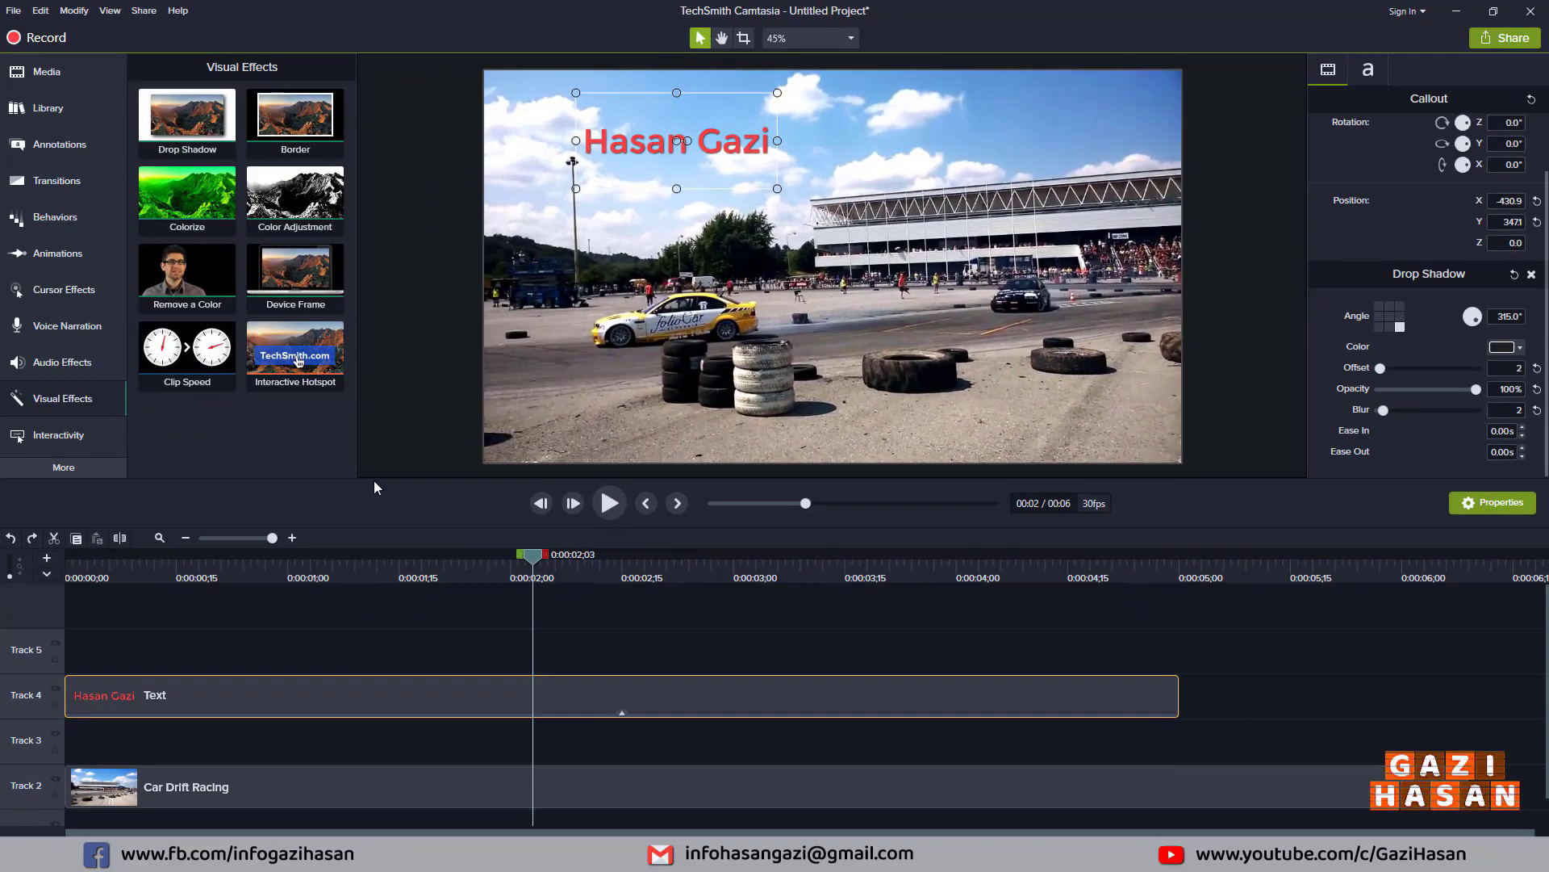
- Delete the text callout and move the Car Drift Racing clip from Track 2 up to Track 4
right_click(399, 691)
left_click(428, 735)
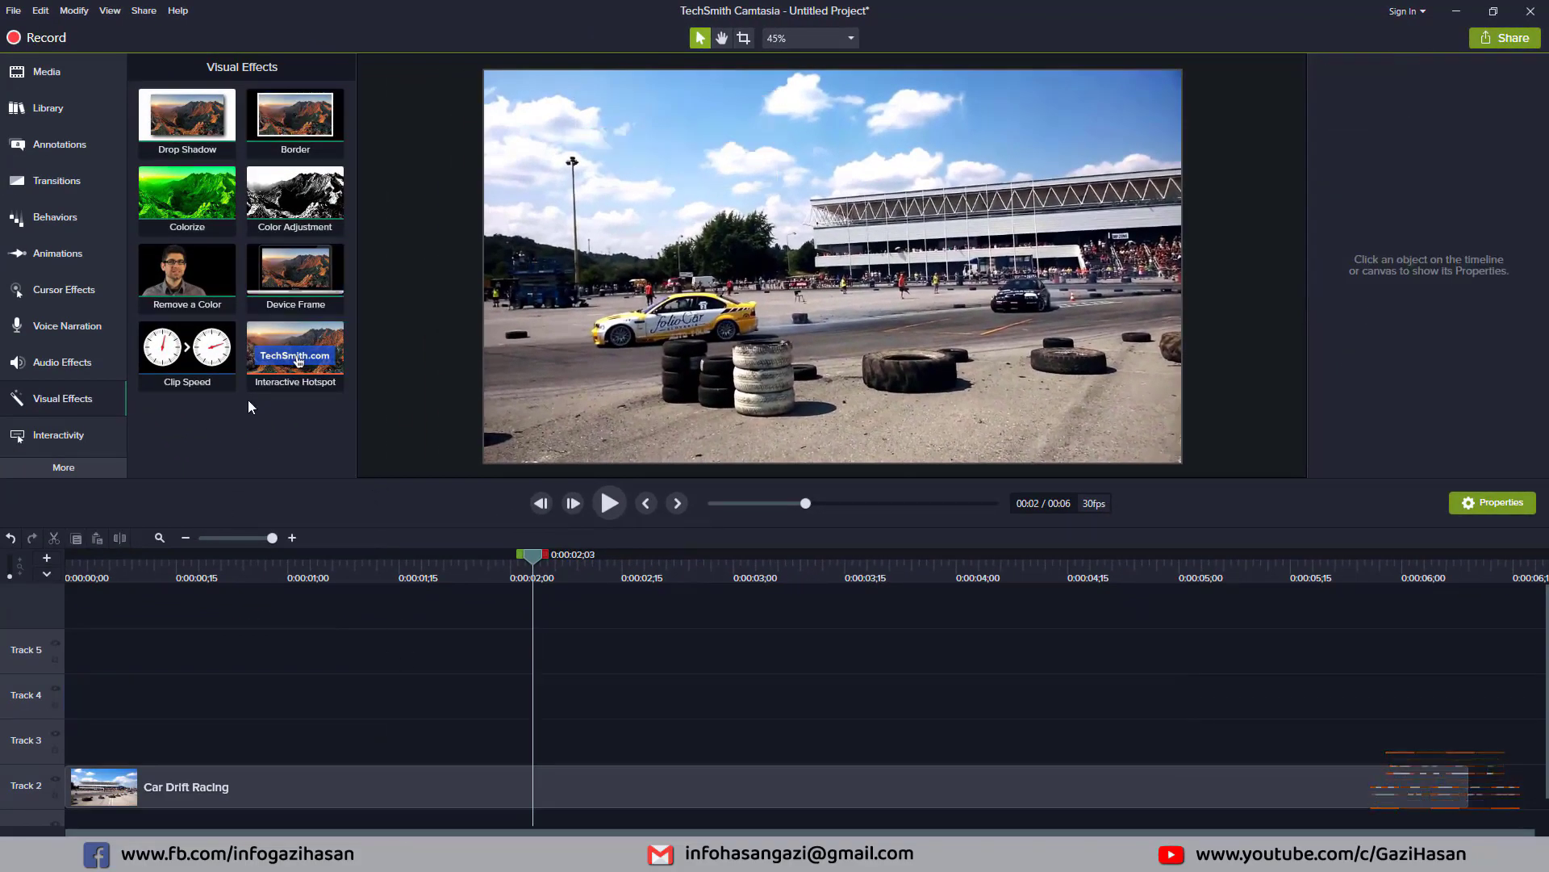
left_click_drag(355, 794, 342, 696)
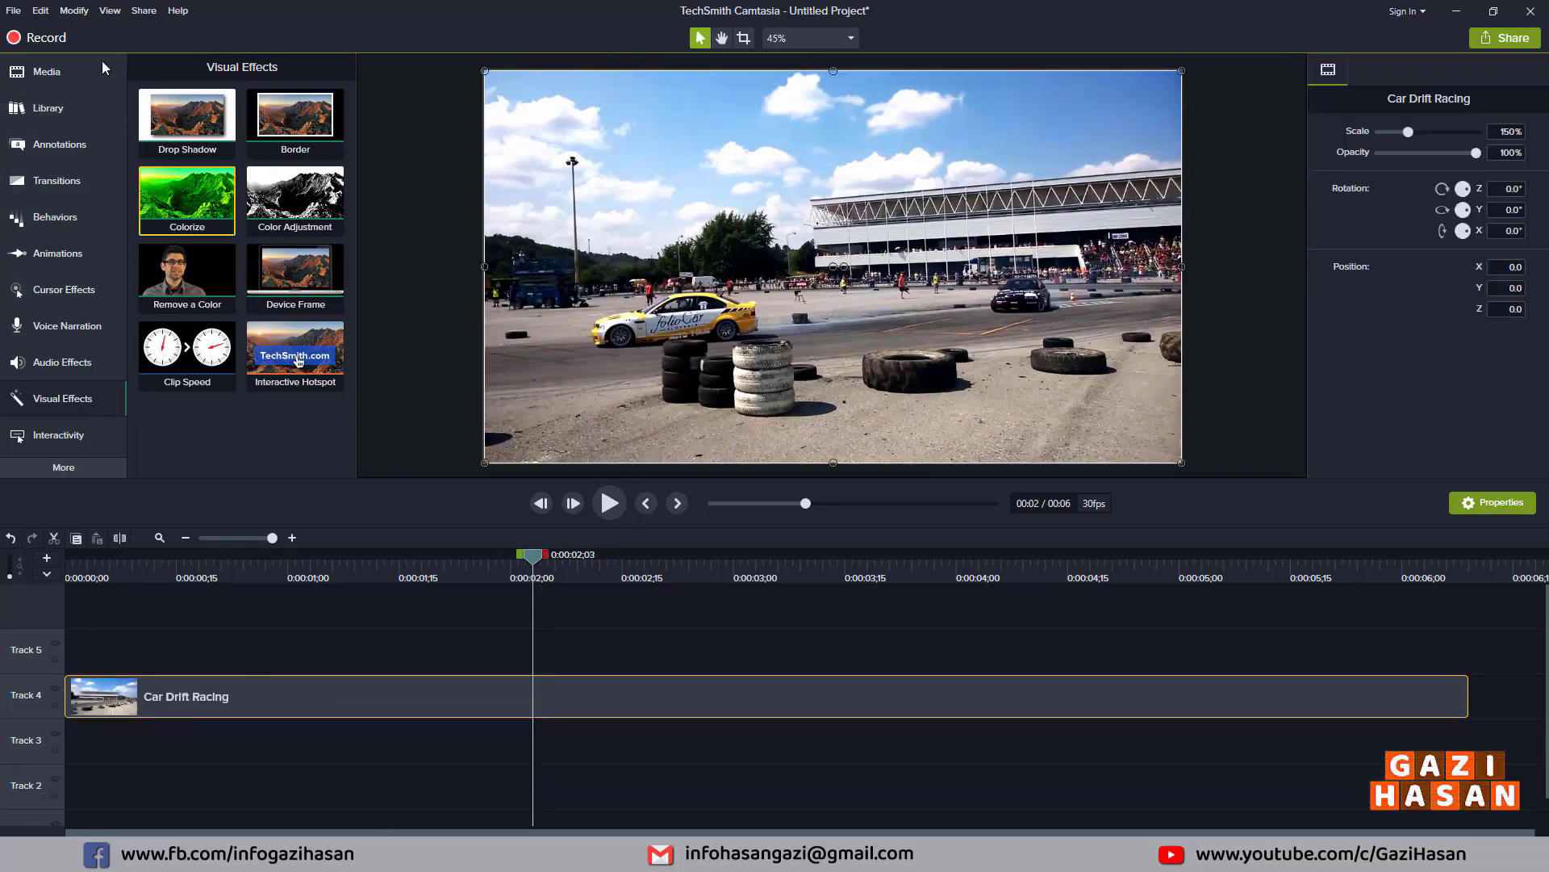
- Place the Pexels Videos 1034068 clip on Track 5 and scale it to about 71.6%, centered over the race footage
left_click(24, 74)
left_click_drag(186, 121, 231, 652)
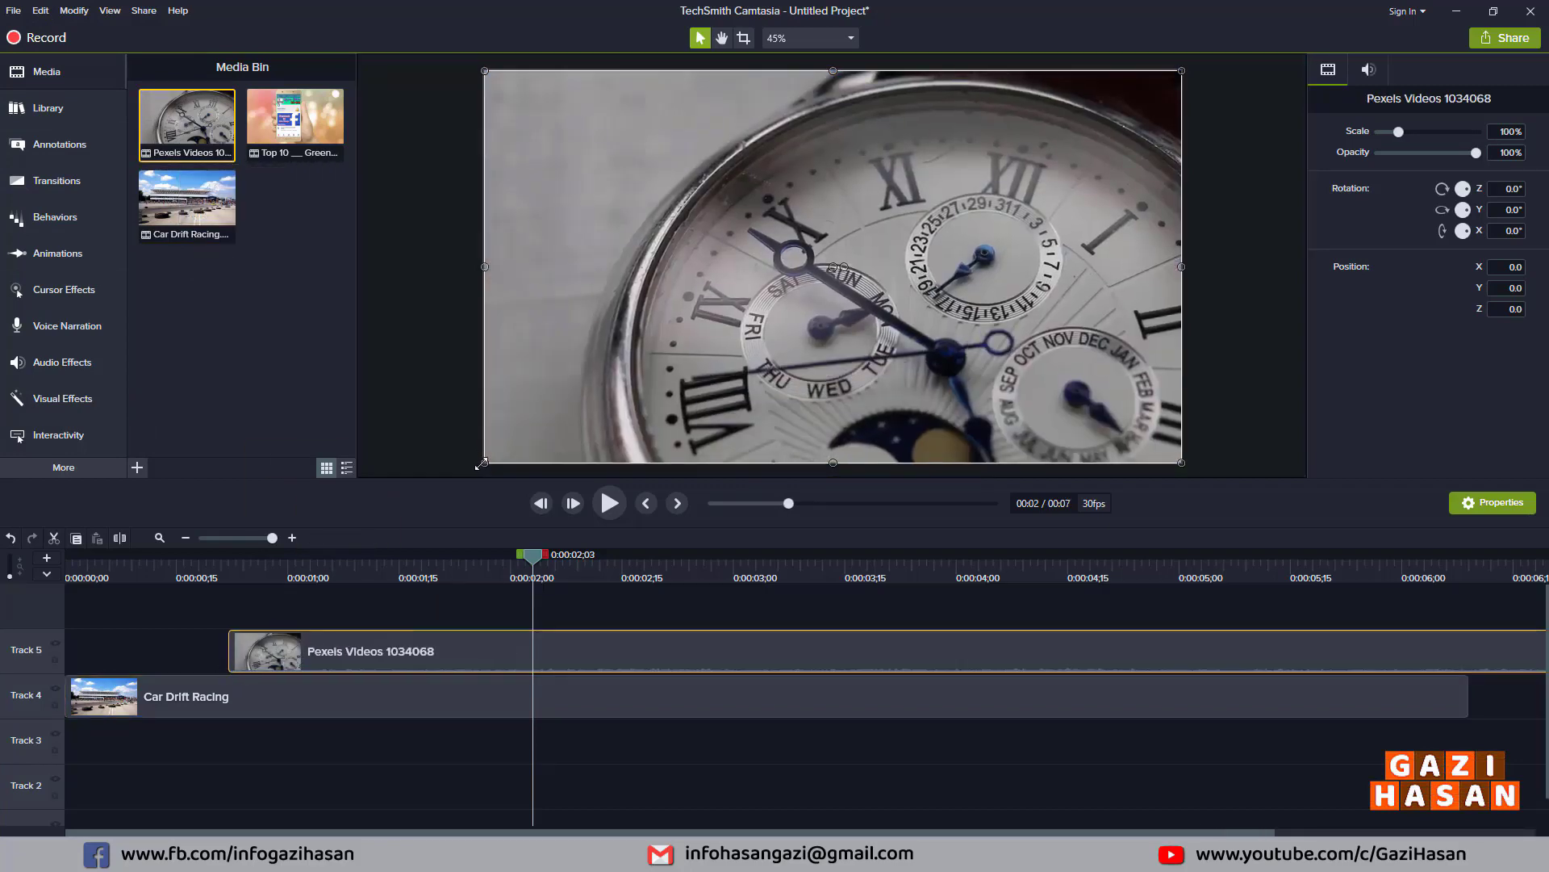
left_click_drag(553, 435, 747, 326)
left_click_drag(902, 255, 804, 311)
- Apply a Border effect to the watch clip on Track 5 and separate its audio from the video
left_click(57, 401)
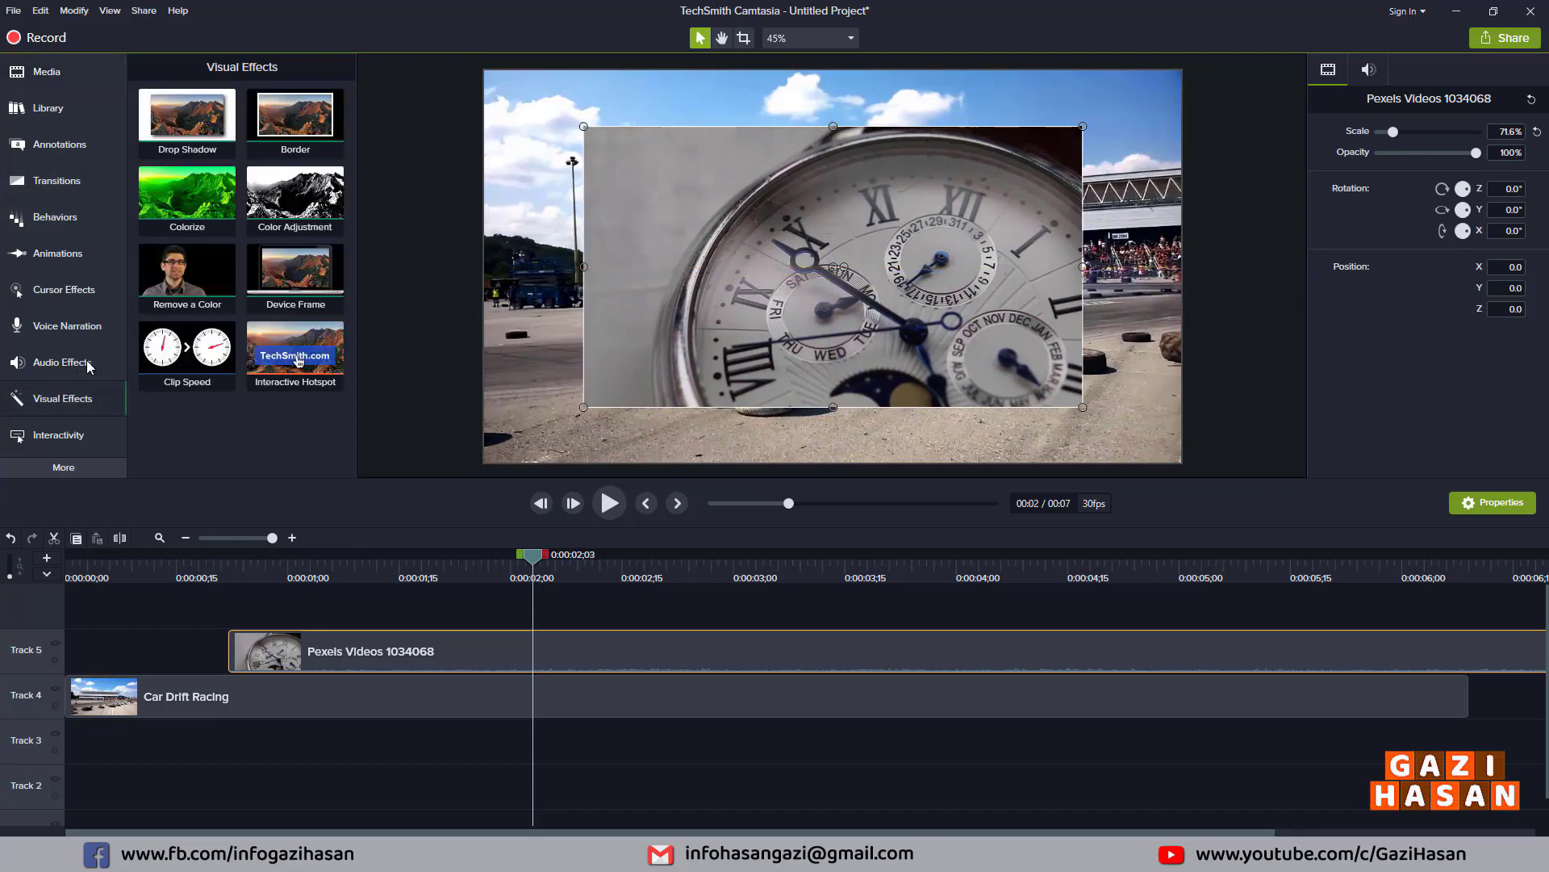
left_click_drag(396, 666, 631, 641)
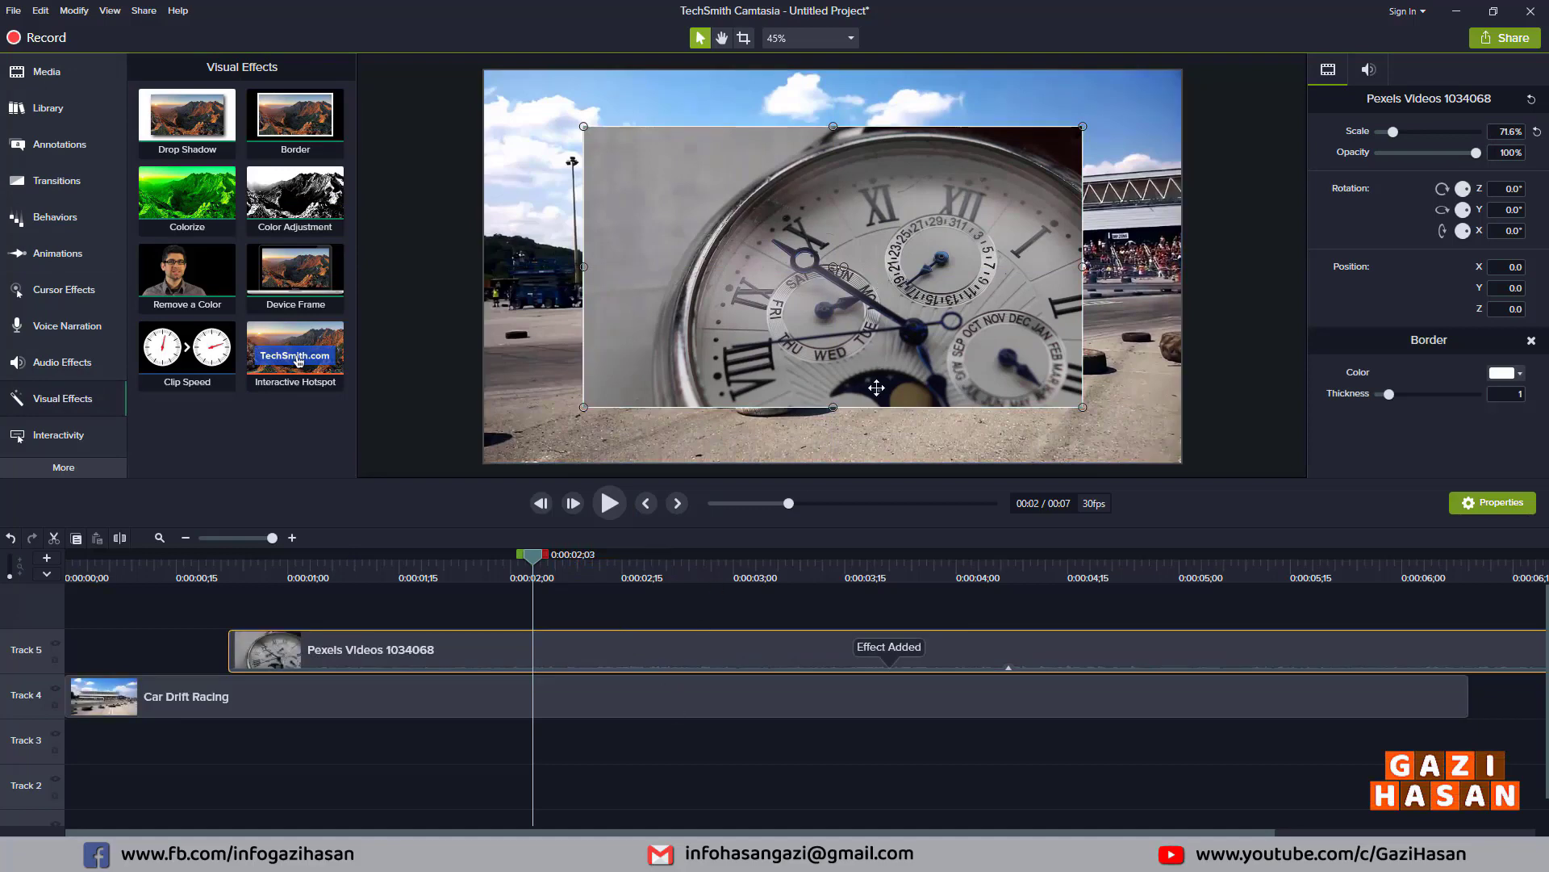
right_click(972, 643)
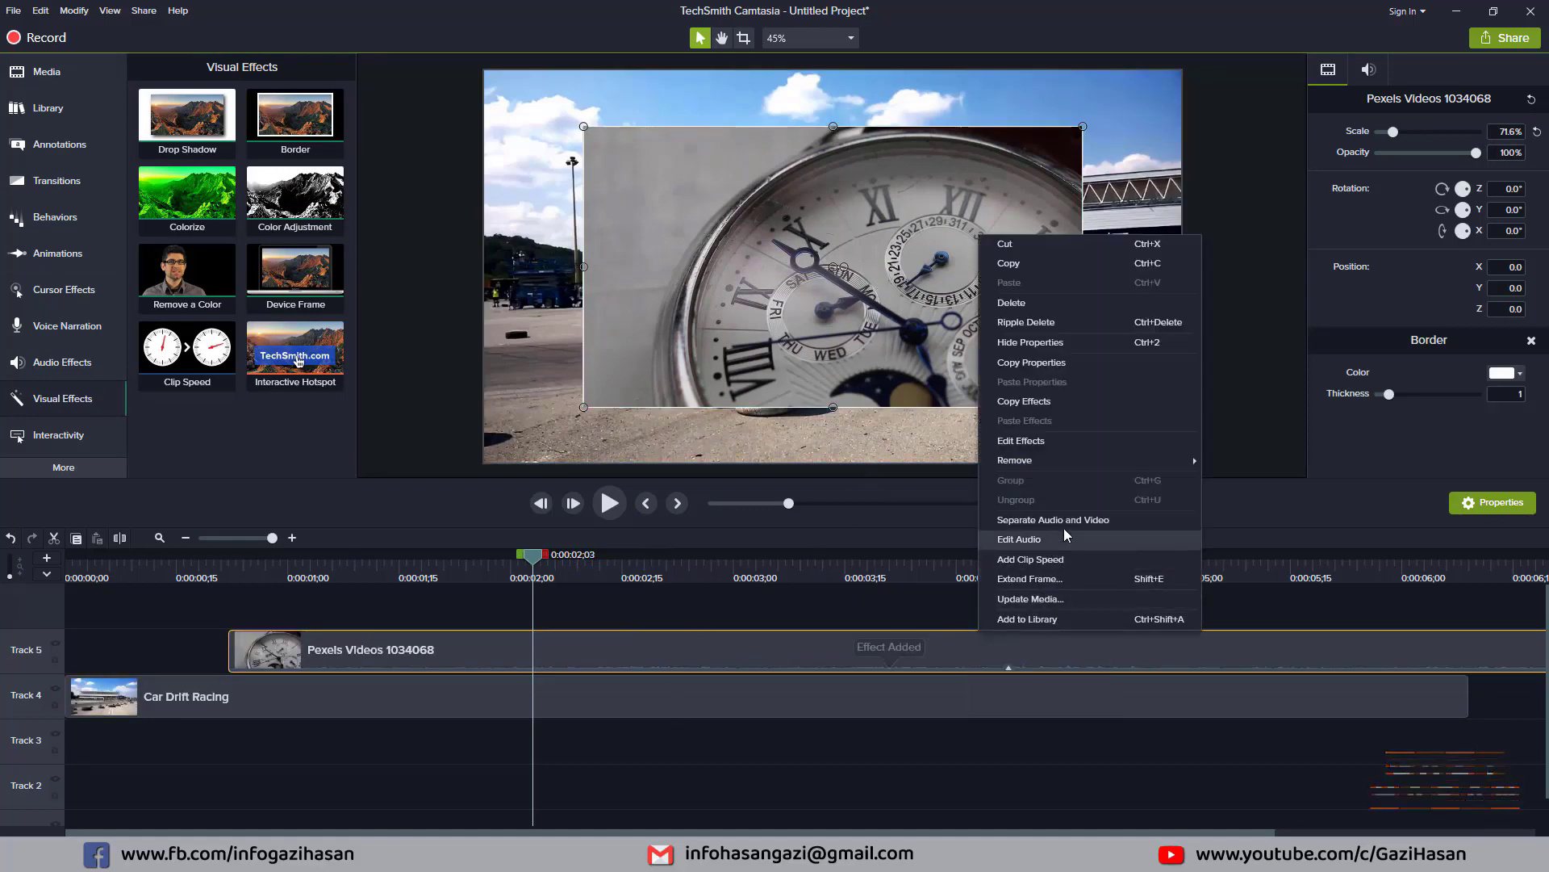
left_click_drag(844, 620, 799, 652)
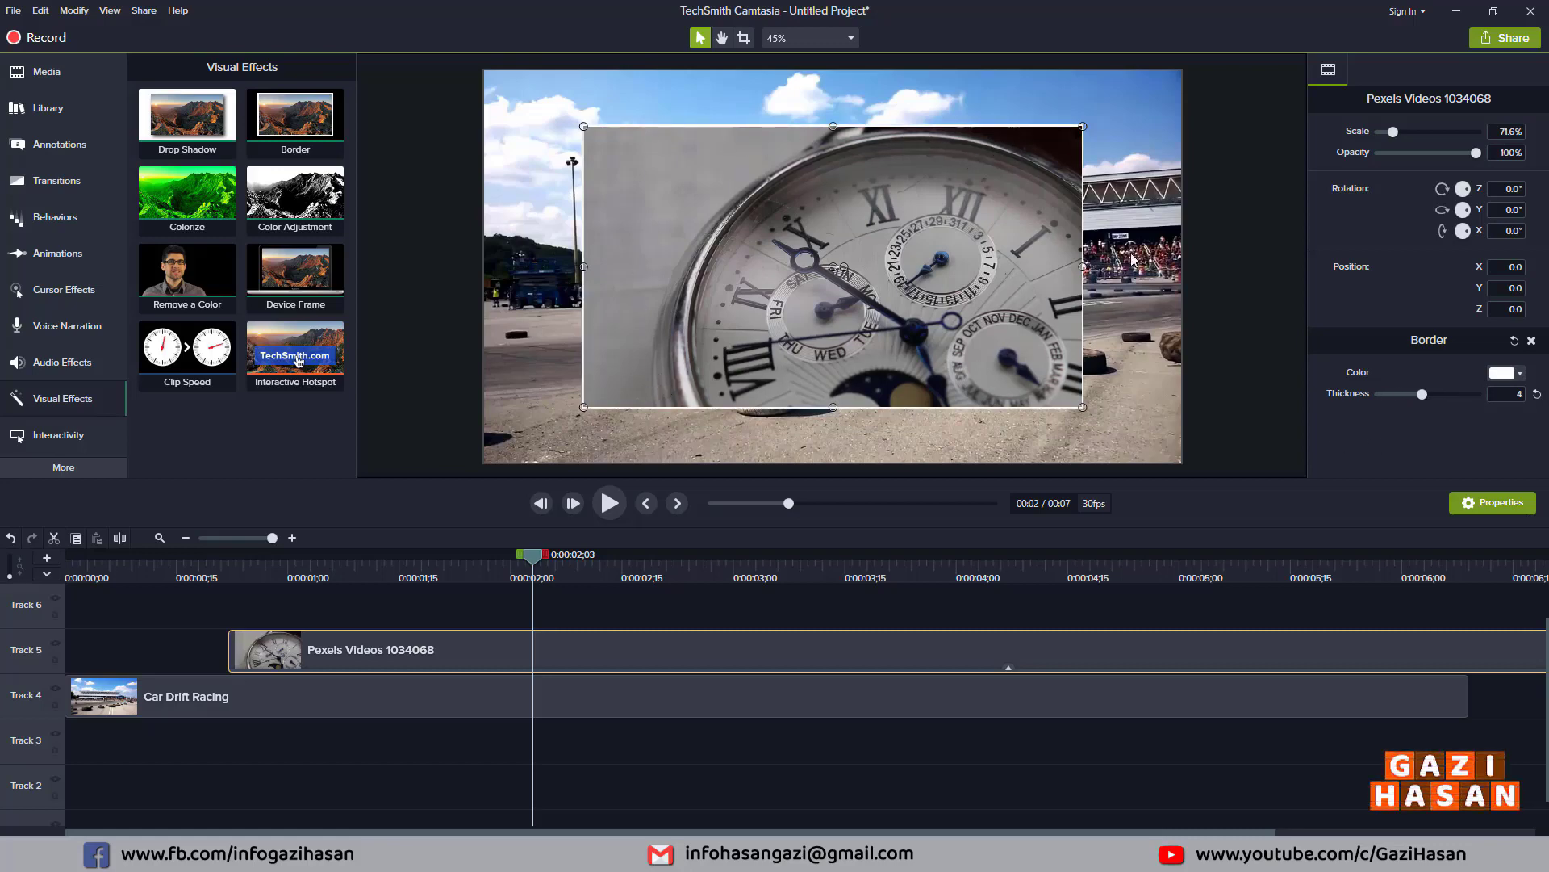
- Give the watch clip's border a red #FF0000 color and a thickness of 5, and play it back
left_click(1501, 377)
left_click(1380, 537)
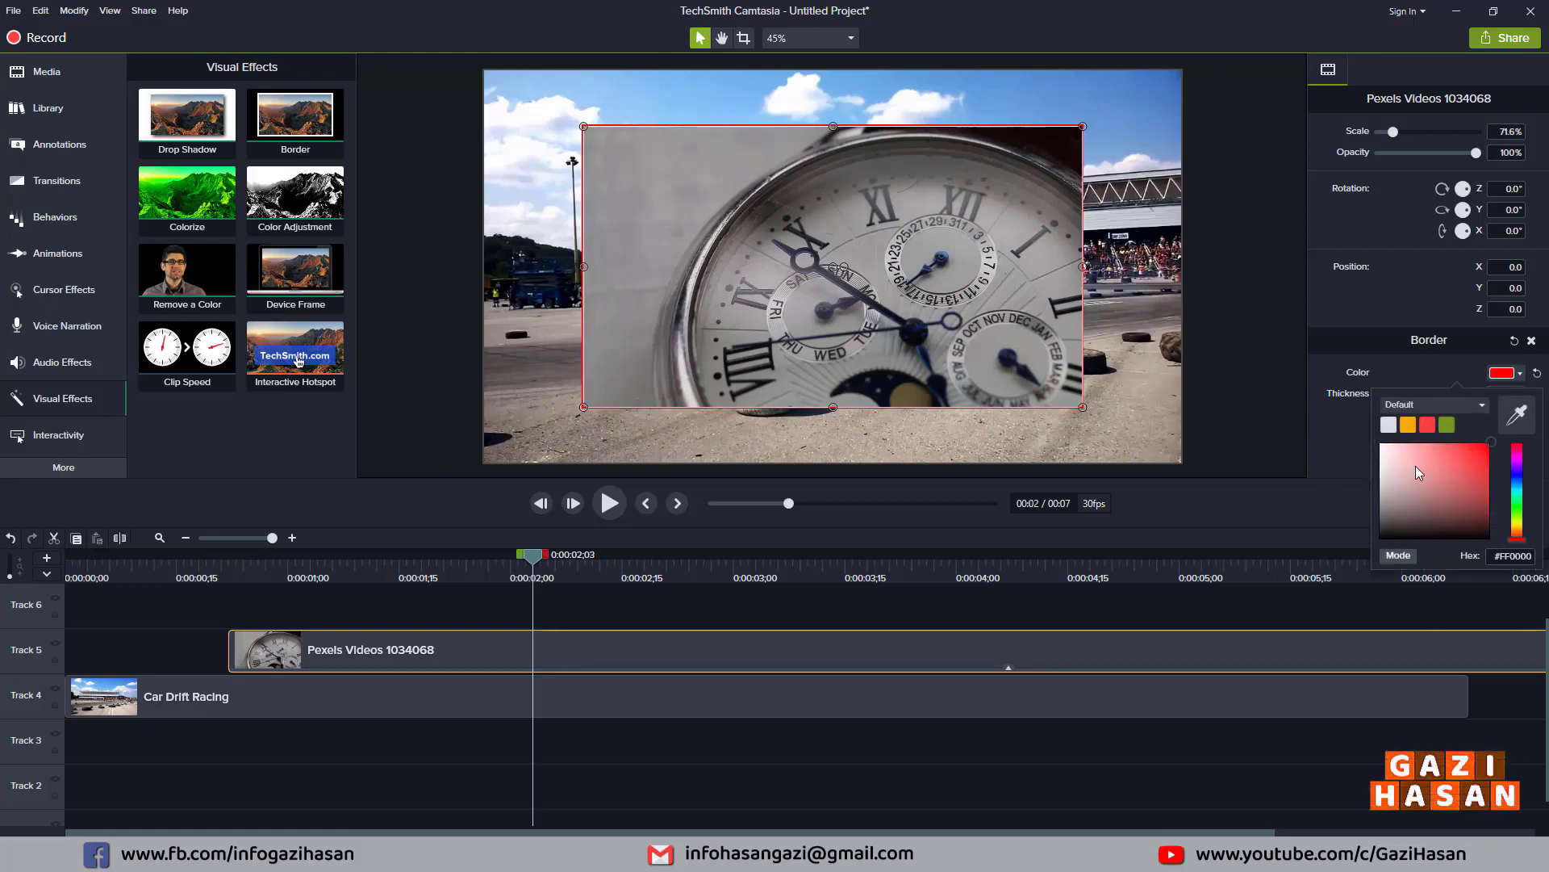
left_click(1333, 481)
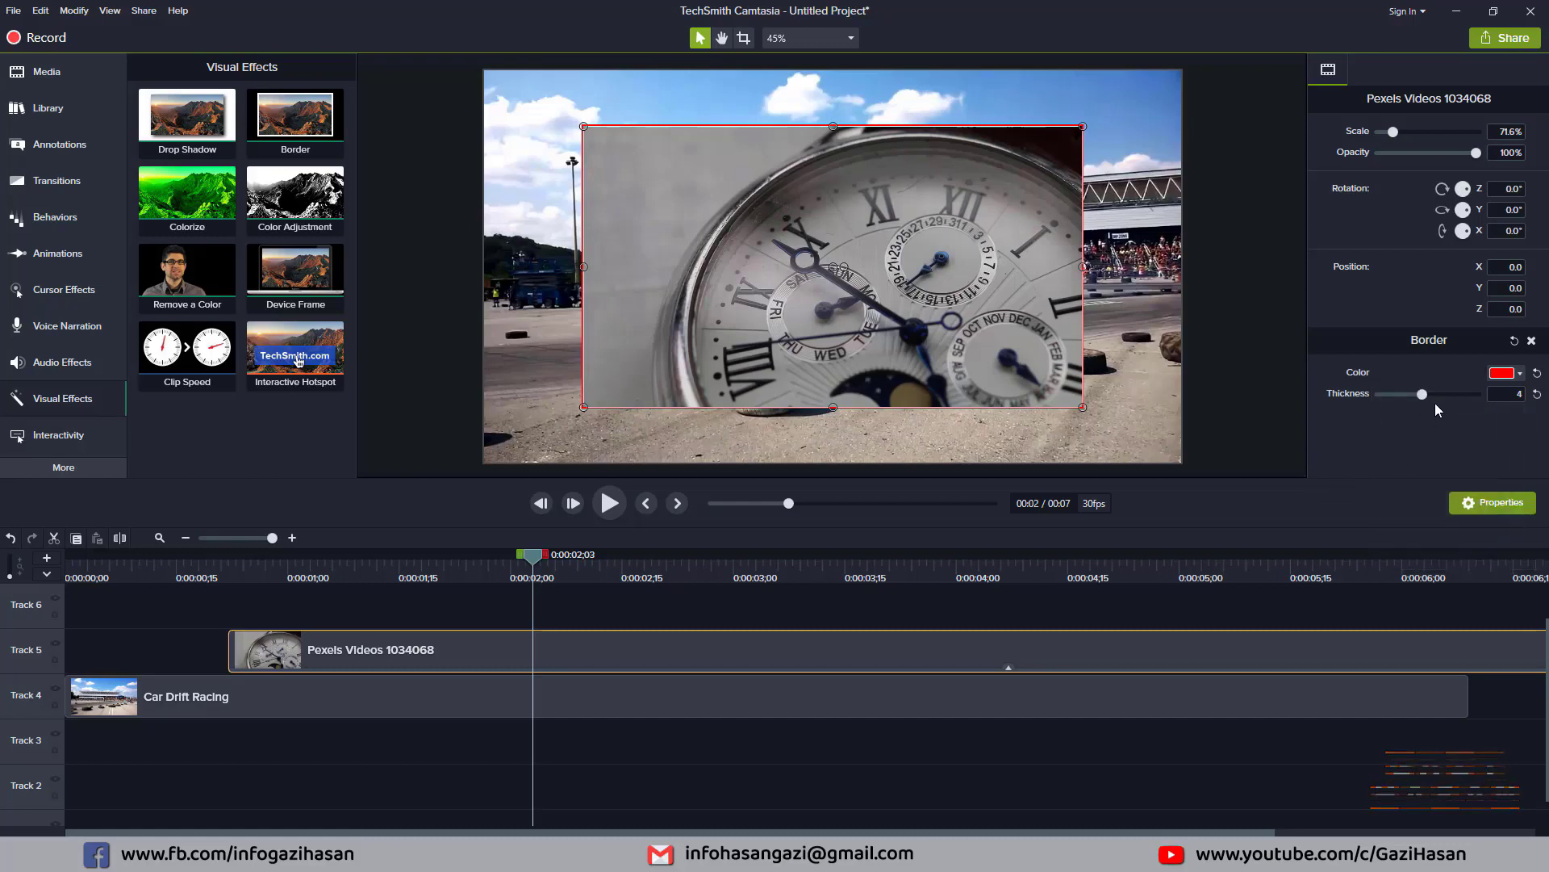
left_click_drag(1429, 392, 1439, 394)
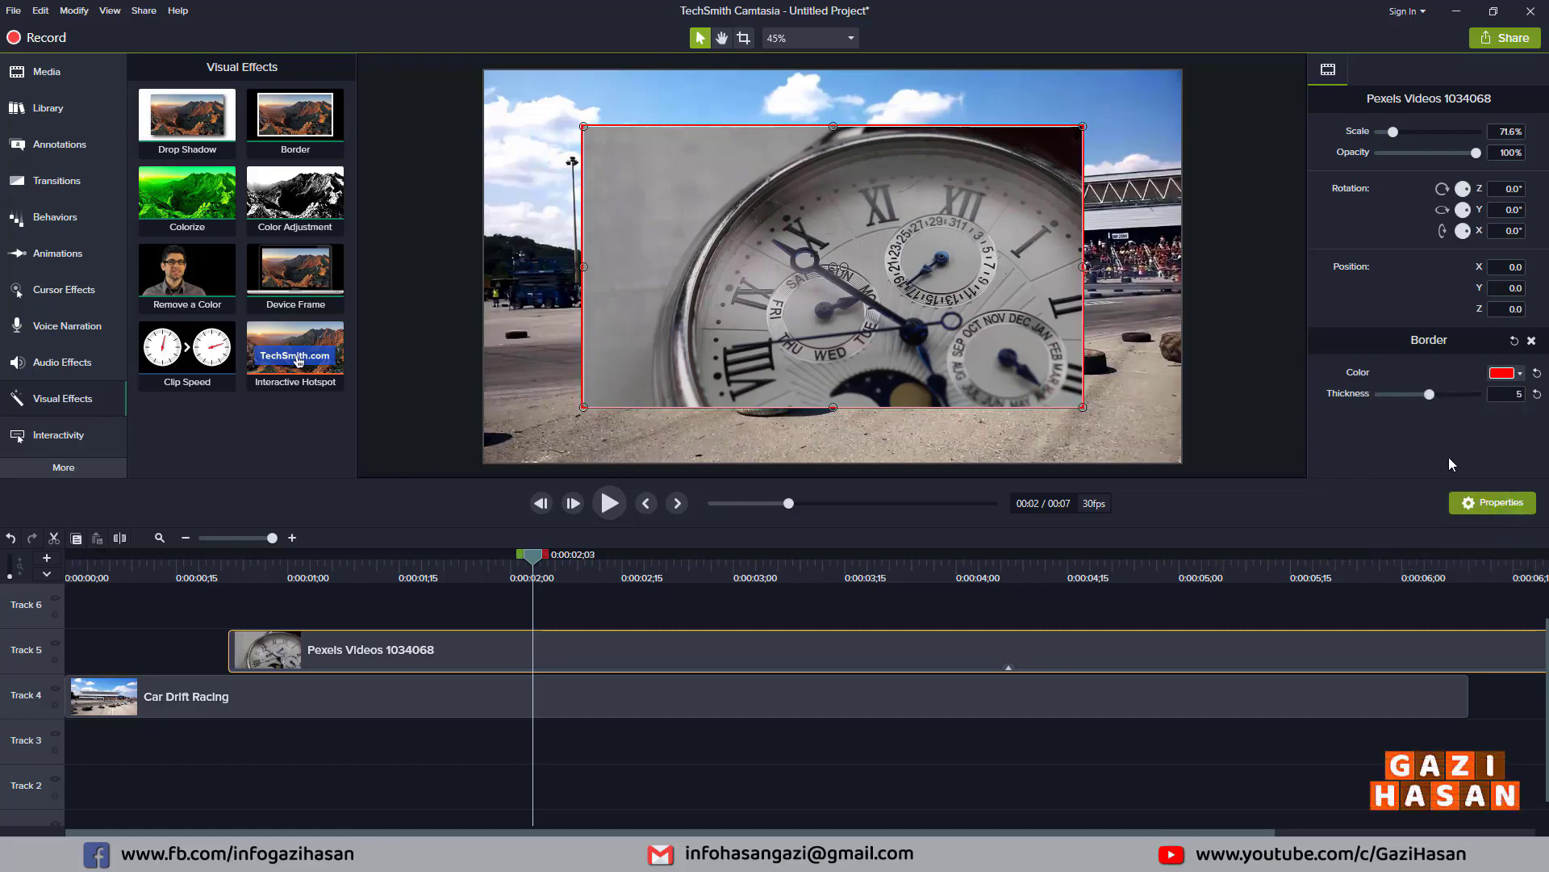
left_click(607, 504)
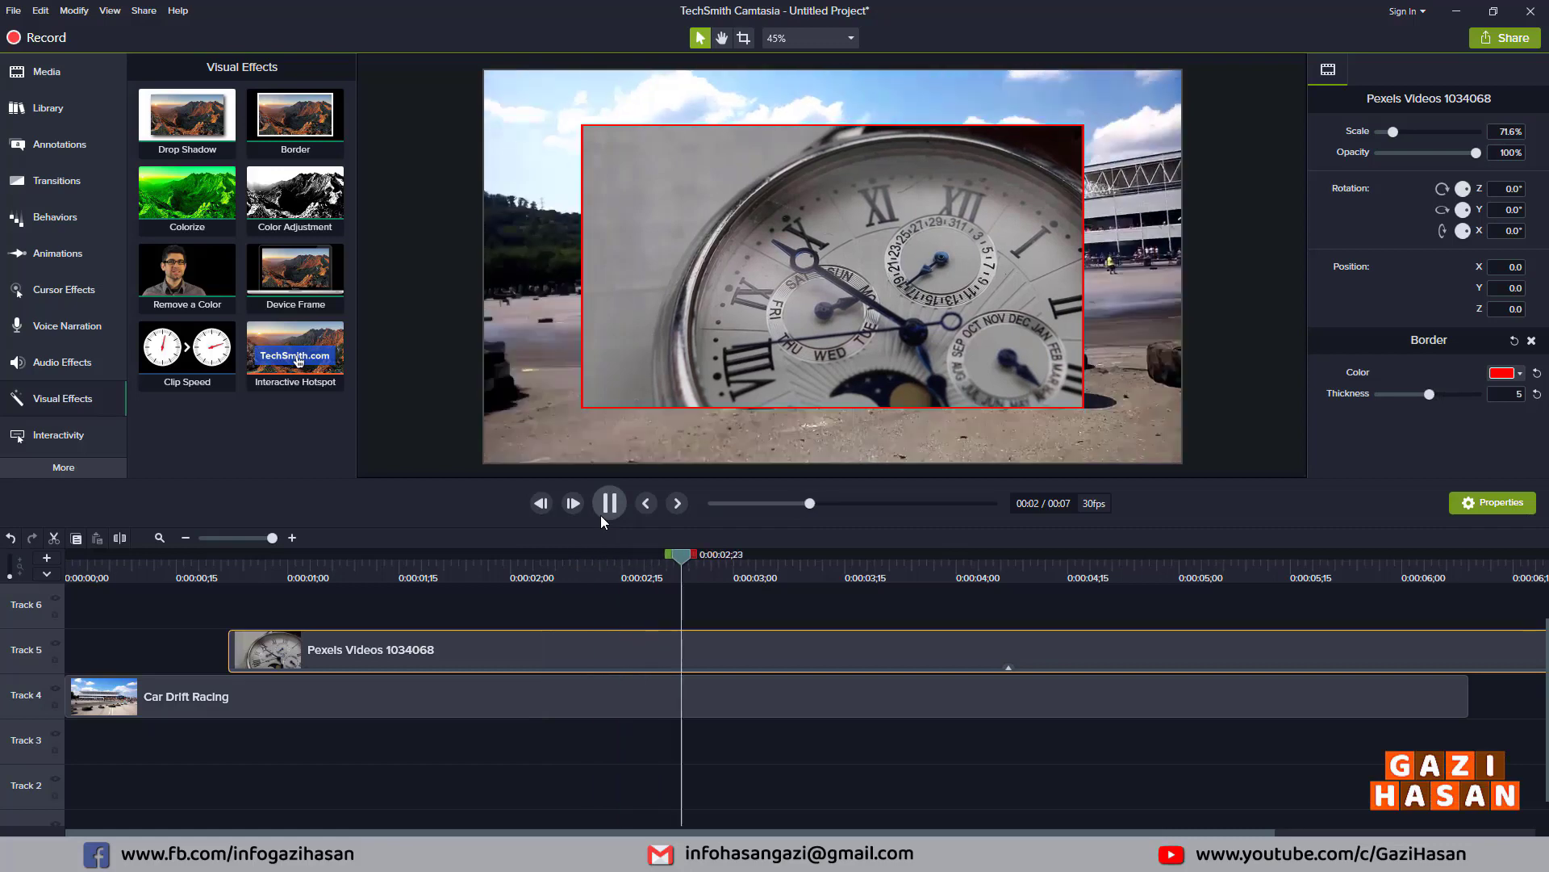
left_click(753, 343)
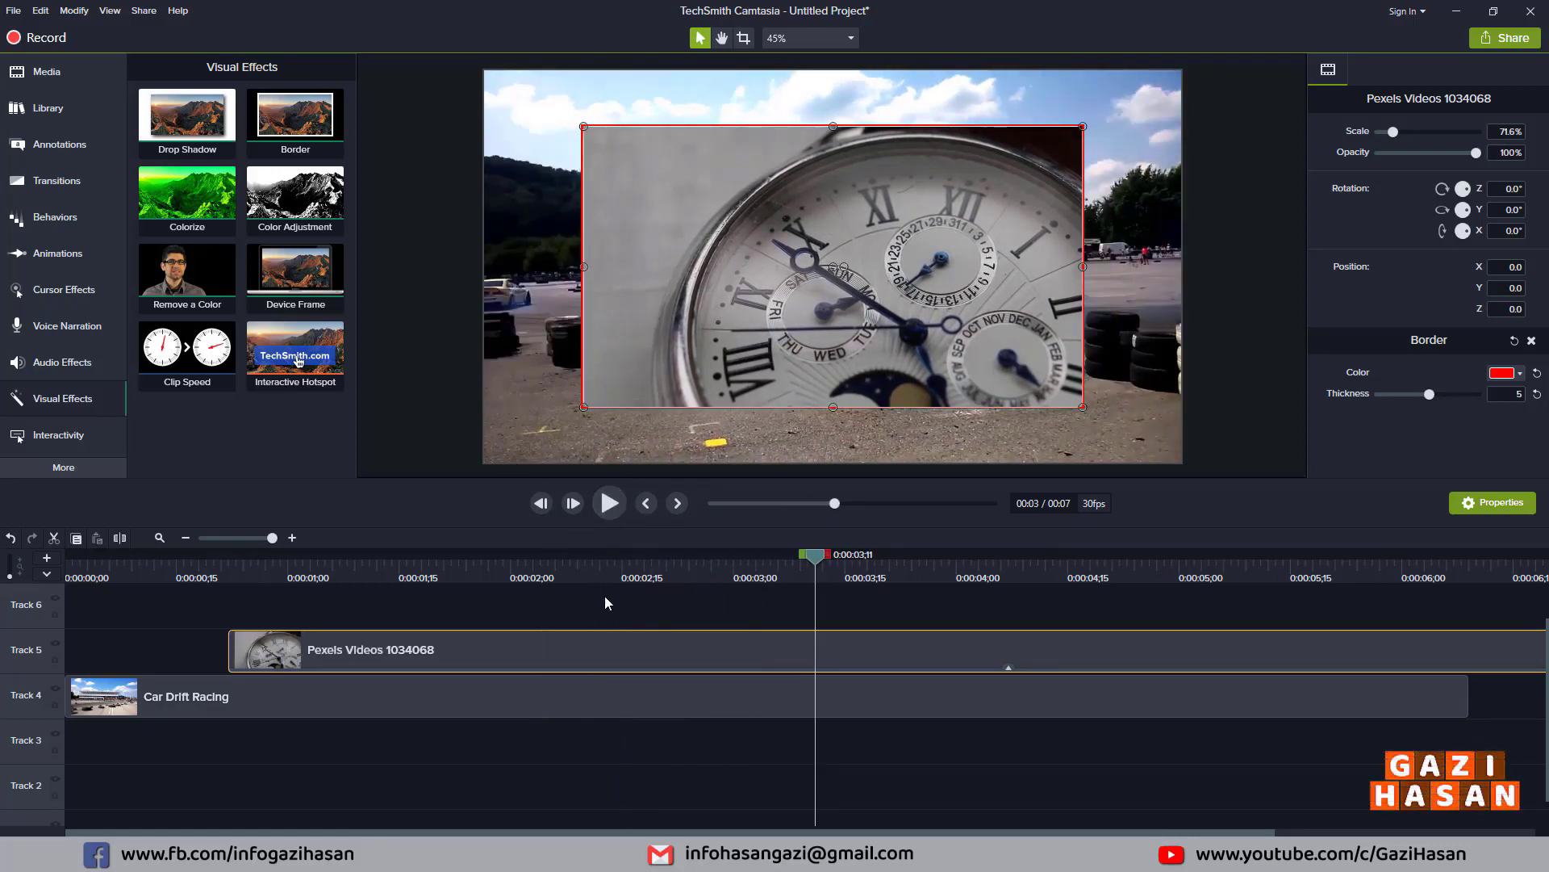
- Replace the watch video on Track 5 with the pexels-lisa-705868 image imported from the Downloads folder
key("ctrl+i")
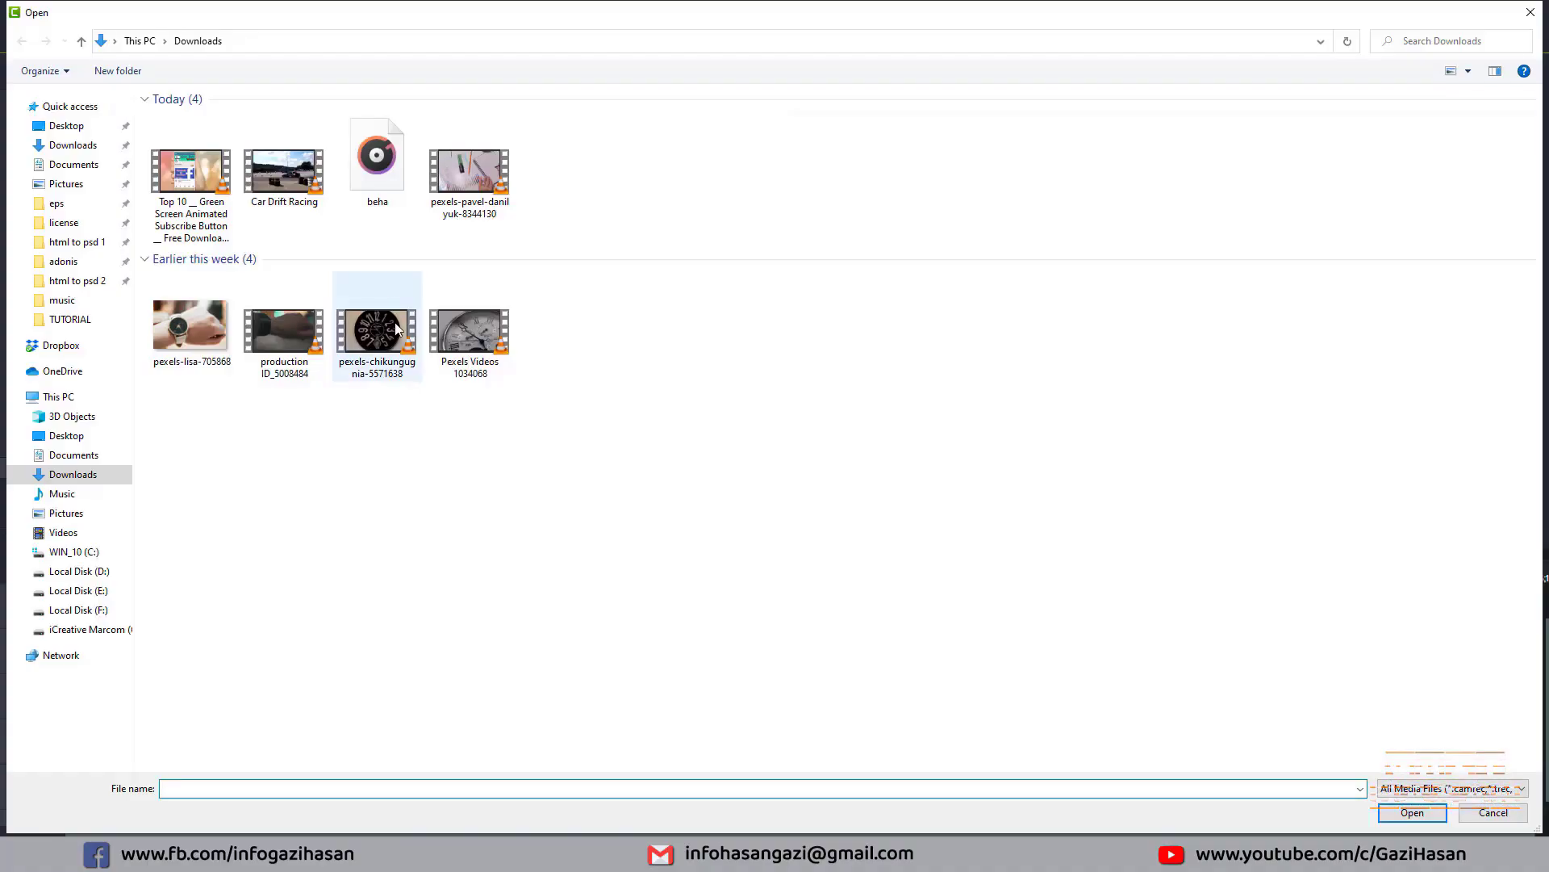
double_click(198, 331)
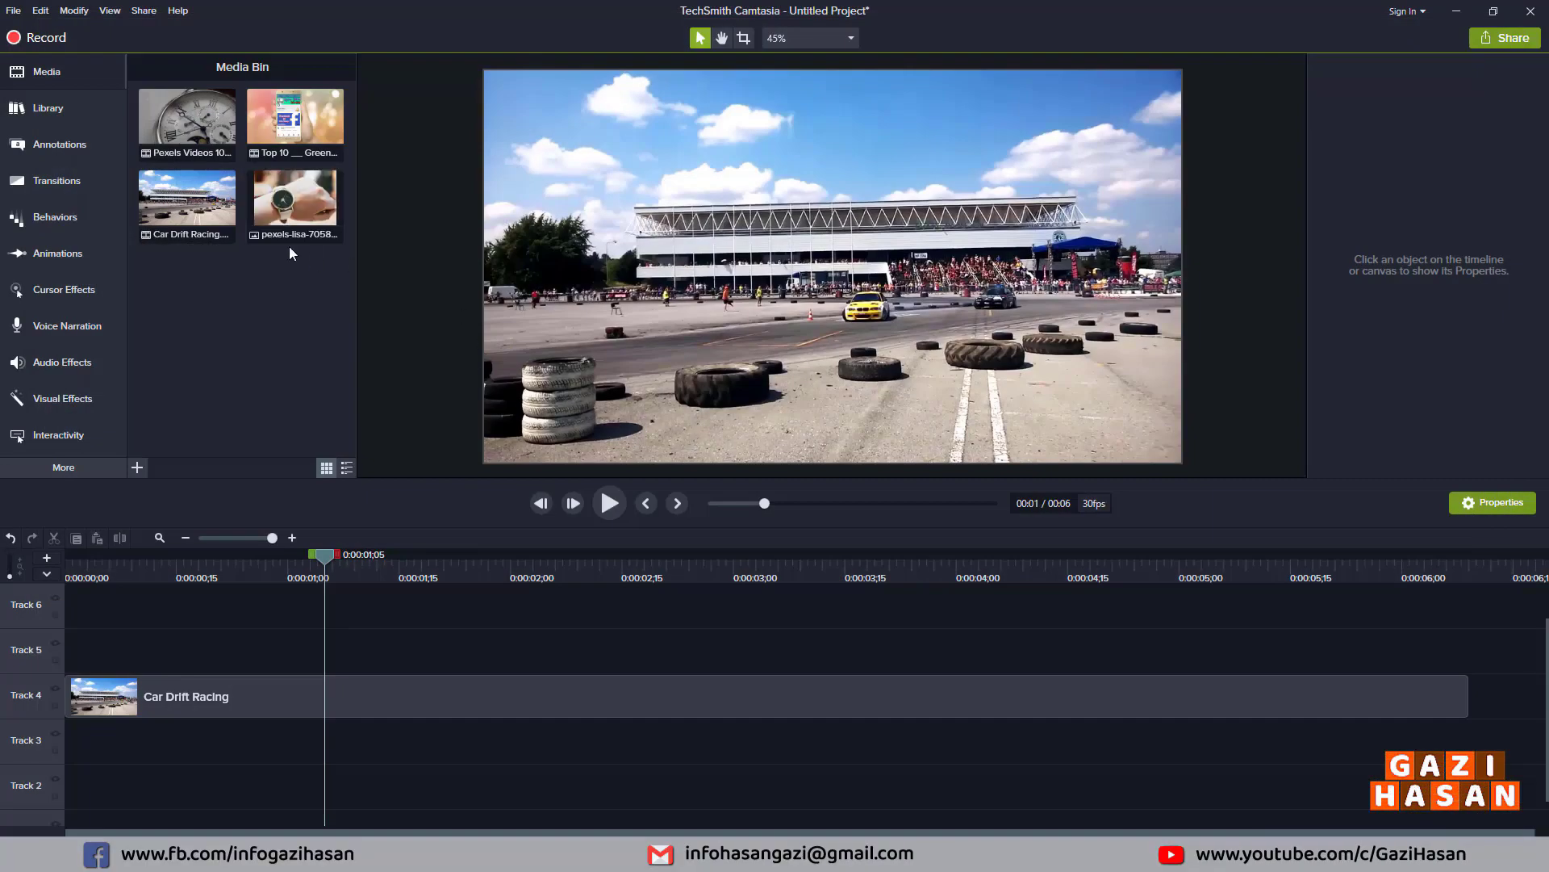
left_click_drag(291, 226, 401, 651)
- Scale the watch image down to about 19.1% and move the Car Drift Racing clip to Track 2
left_click_drag(831, 460, 874, 224)
left_click_drag(570, 710, 573, 778)
left_click(510, 657)
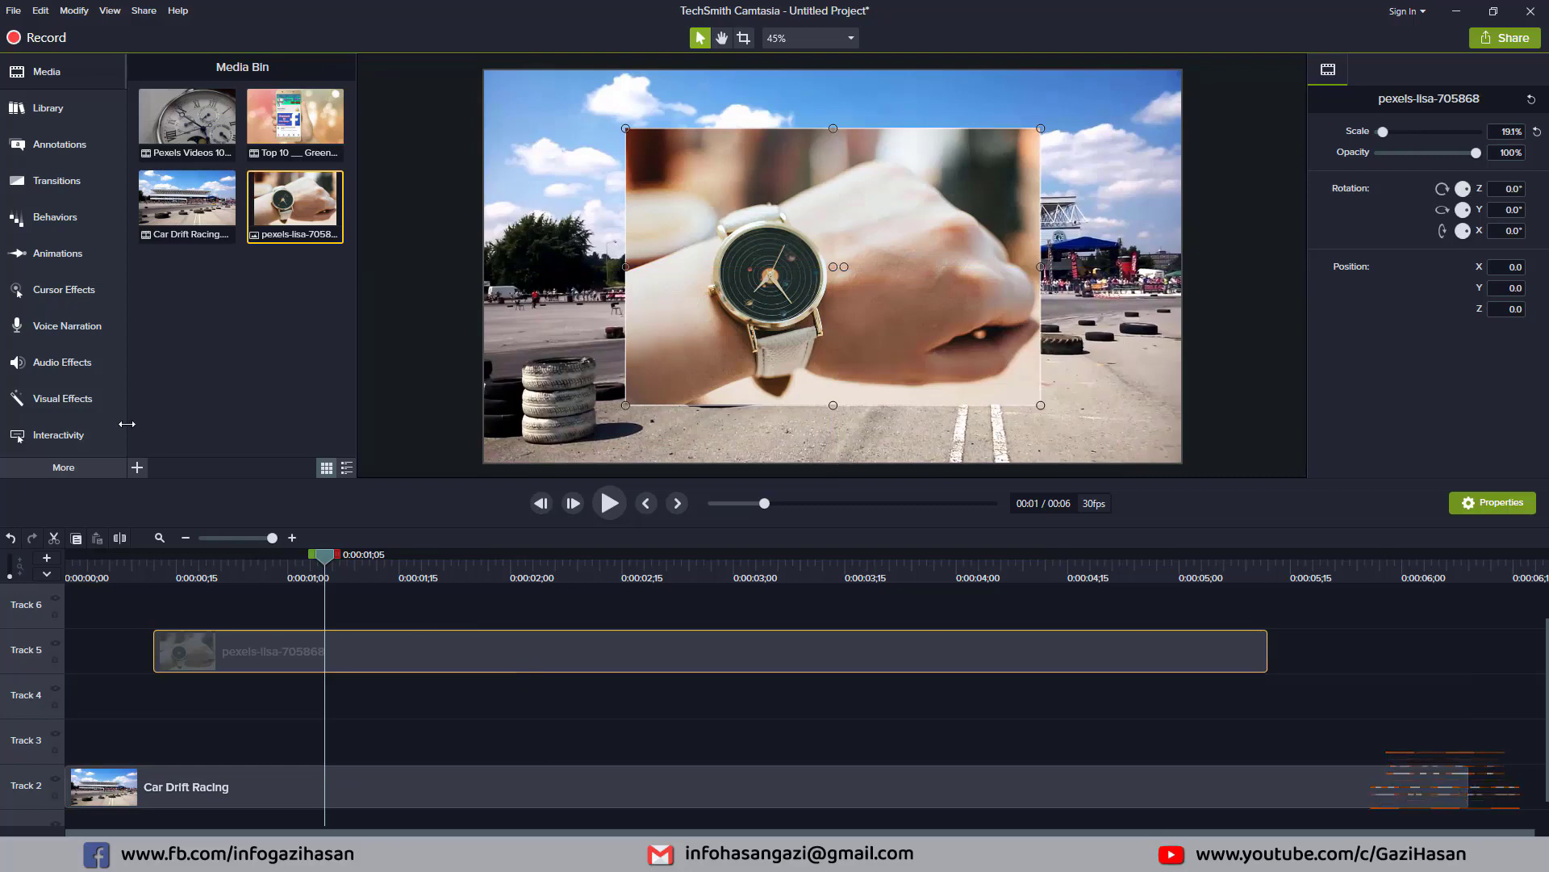
- Apply a Border effect to the watch image, colored red with a thickness of 7
left_click(62, 398)
left_click_drag(295, 121, 703, 650)
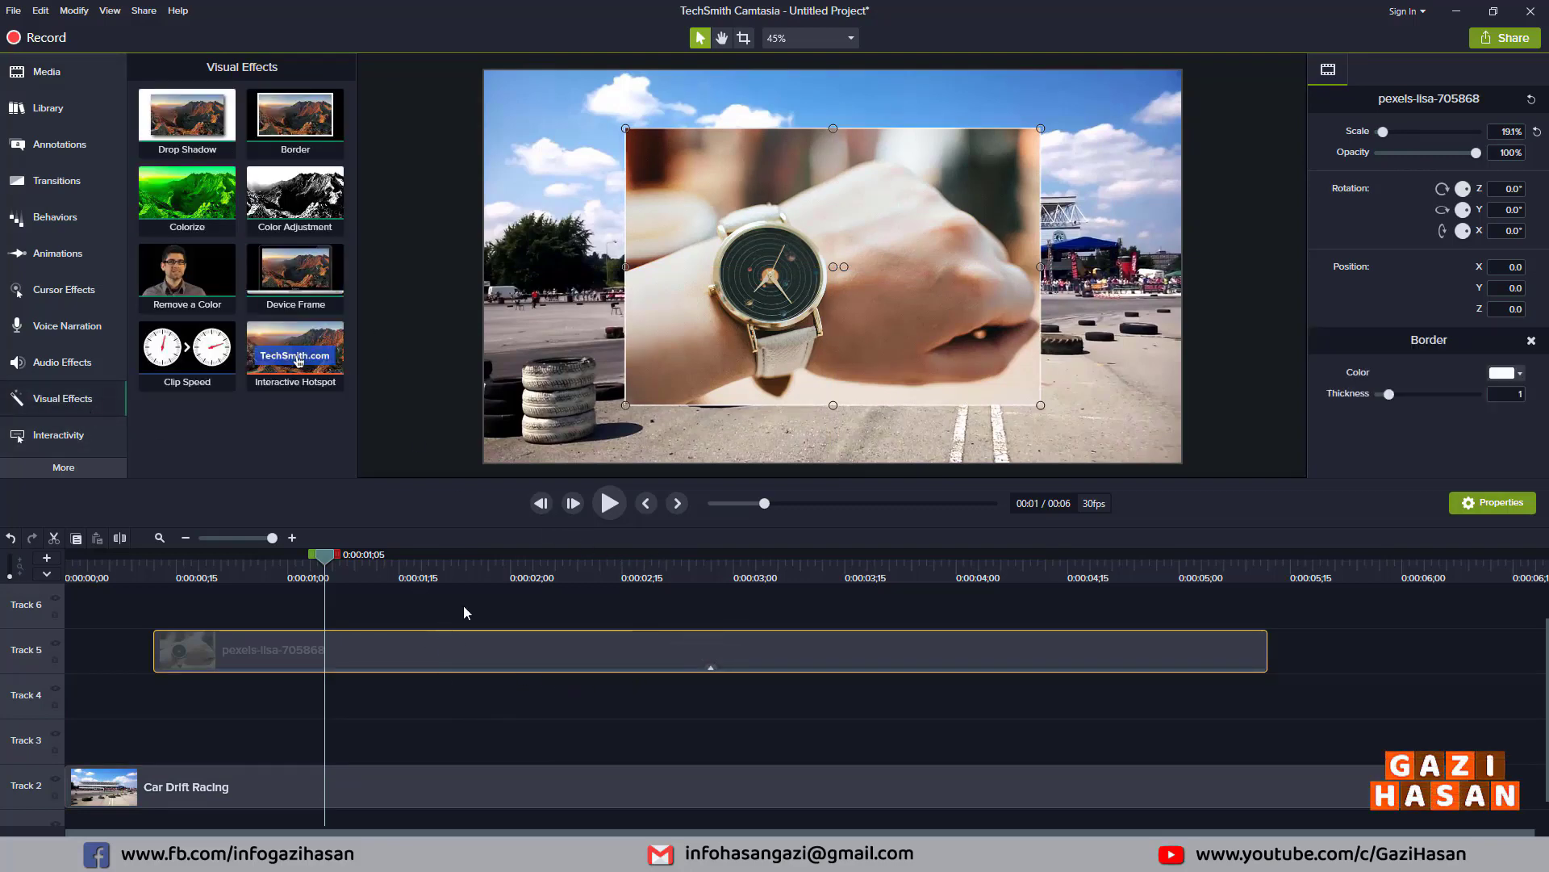
left_click(1502, 373)
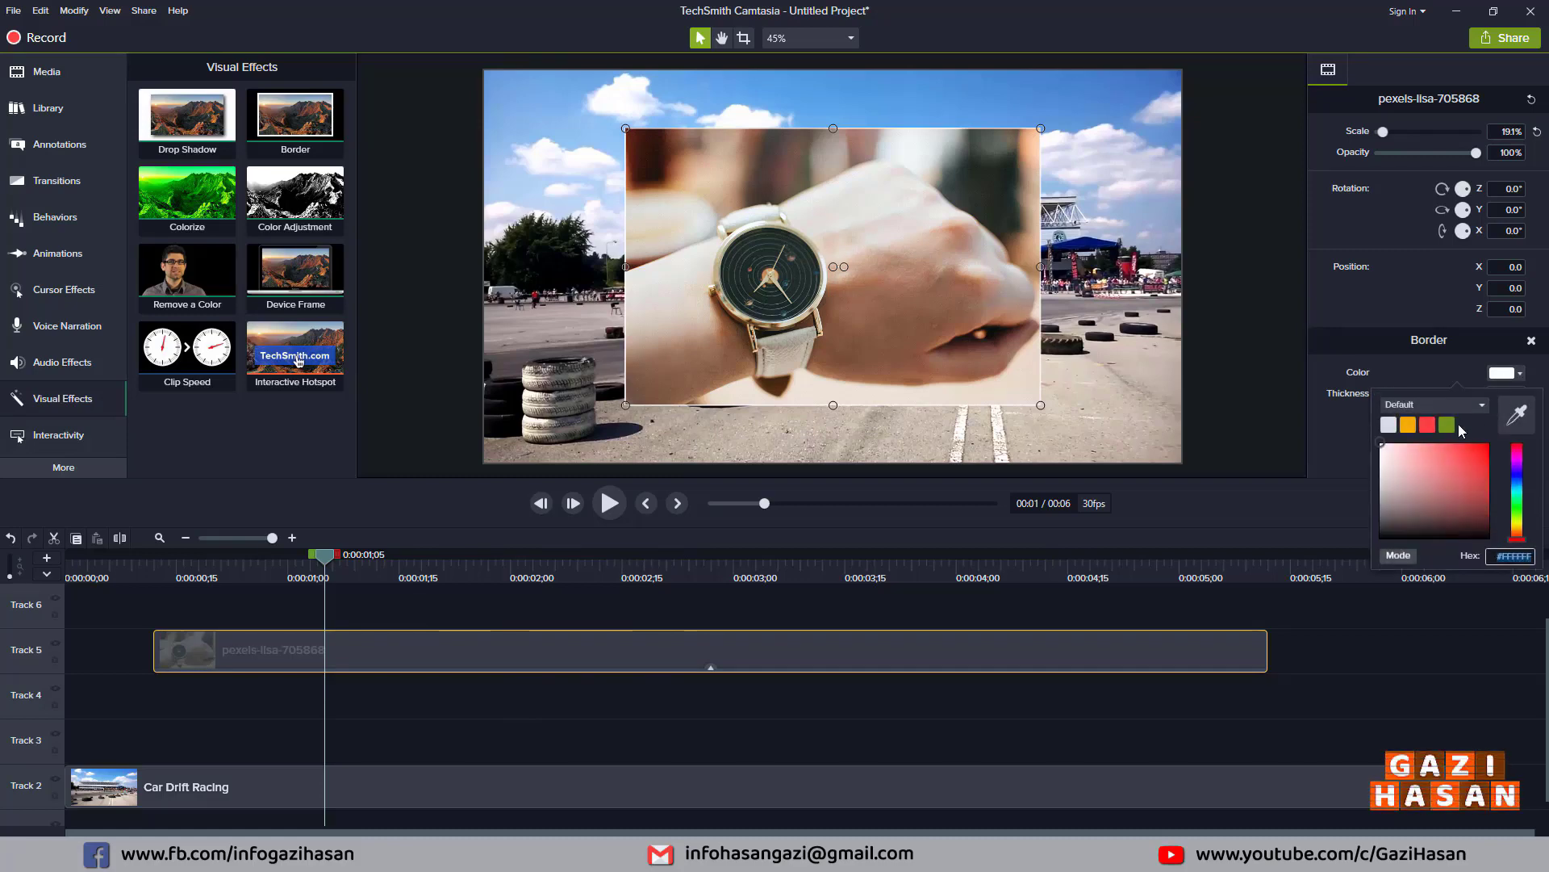
left_click(1426, 424)
left_click_drag(1389, 395, 1405, 395)
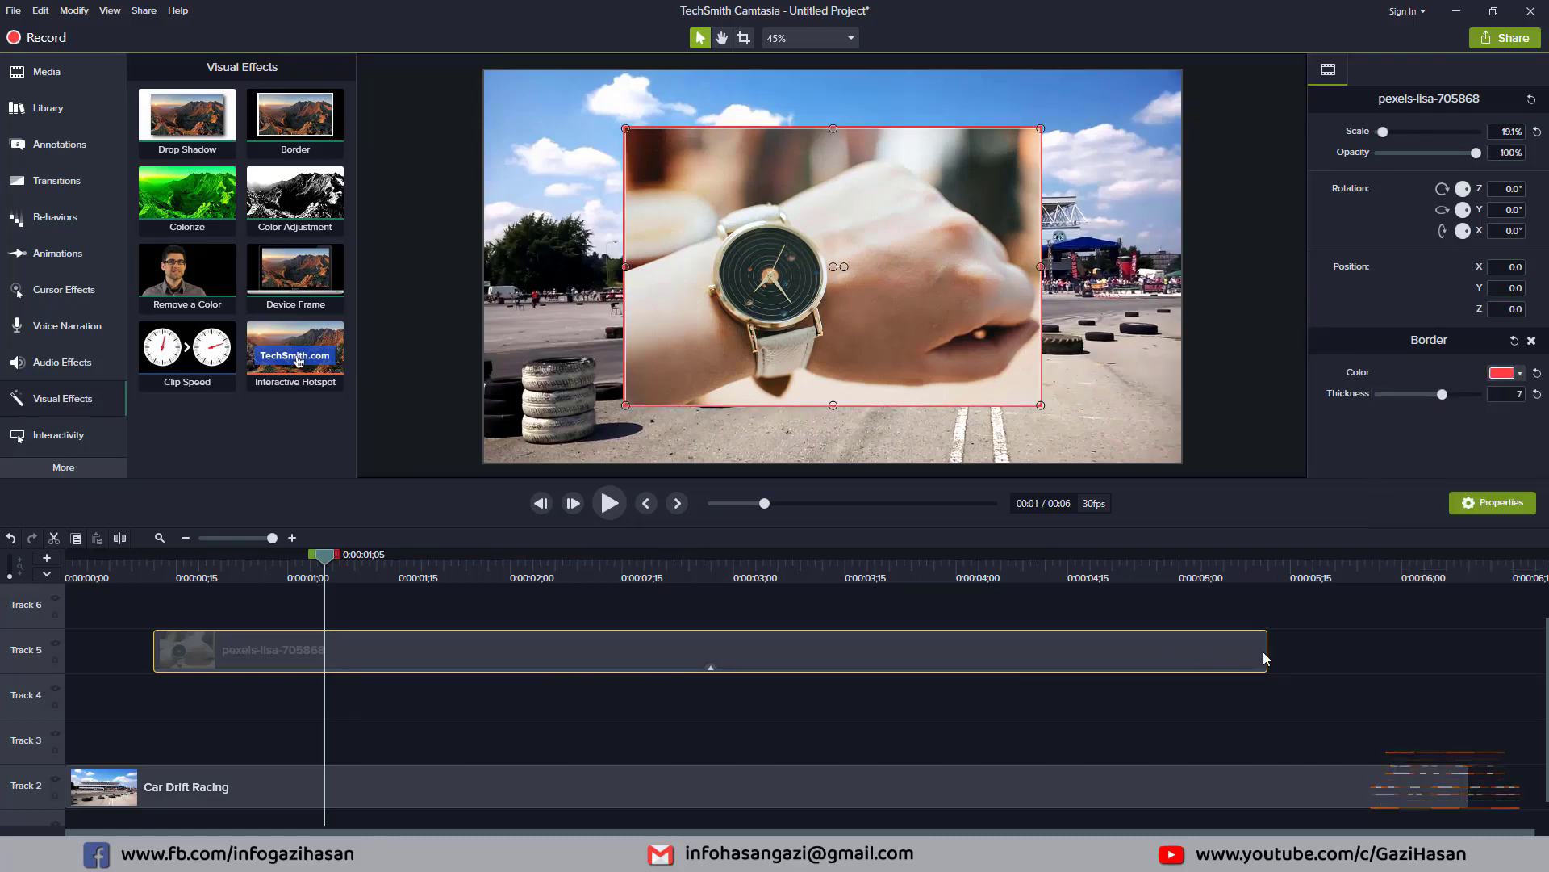
- Delete the watch image from Track 5 and move the Car Drift Racing clip up to Track 3
left_click(1343, 628)
left_click(518, 565)
left_click(686, 646)
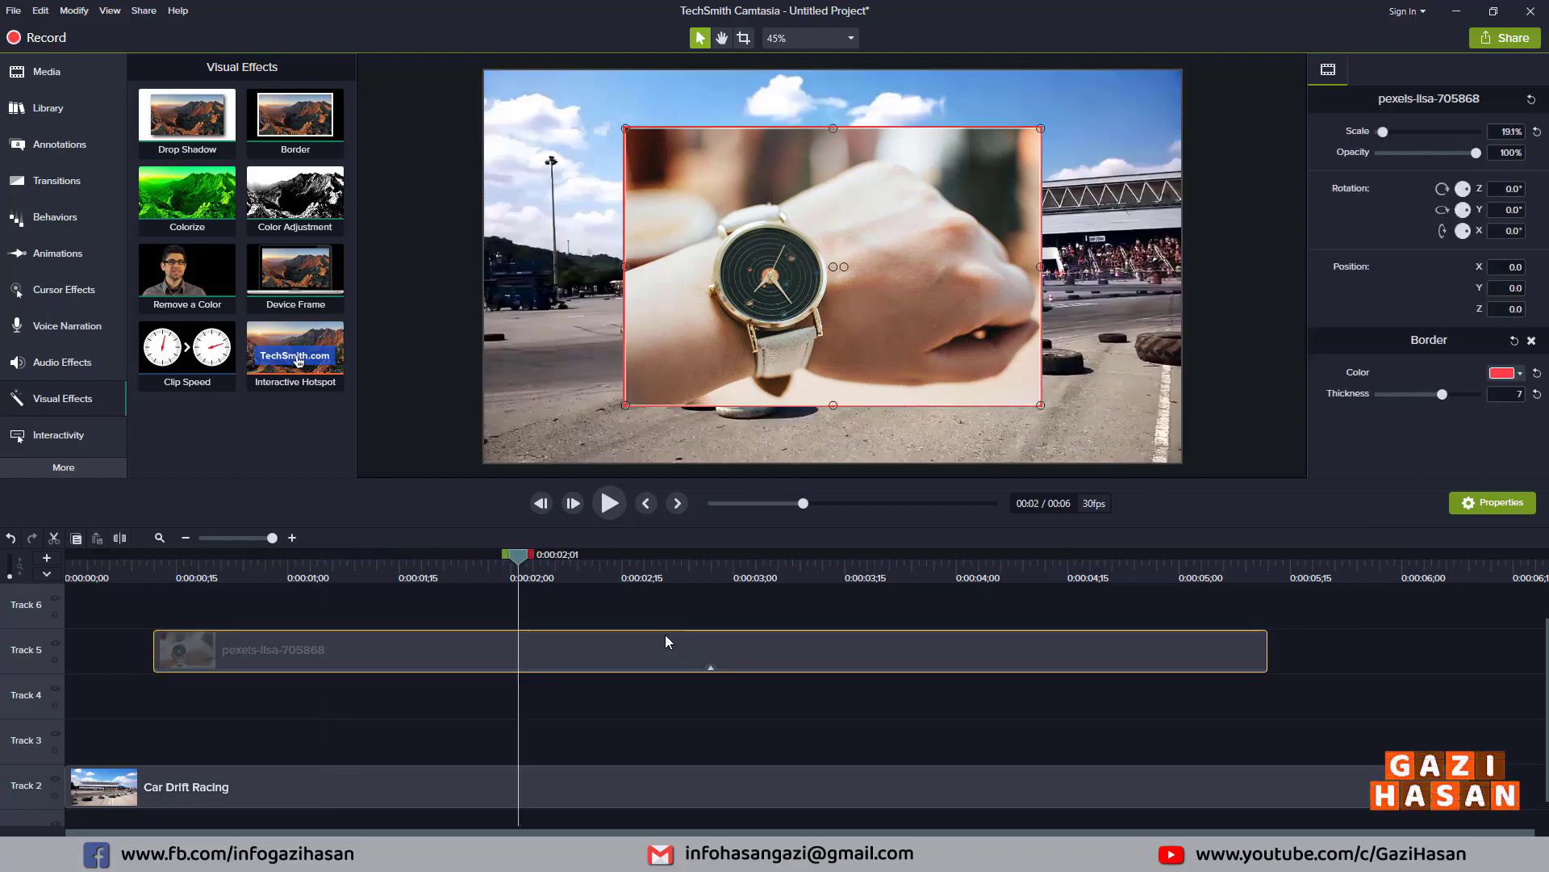
key("Delete")
left_click_drag(371, 787, 360, 723)
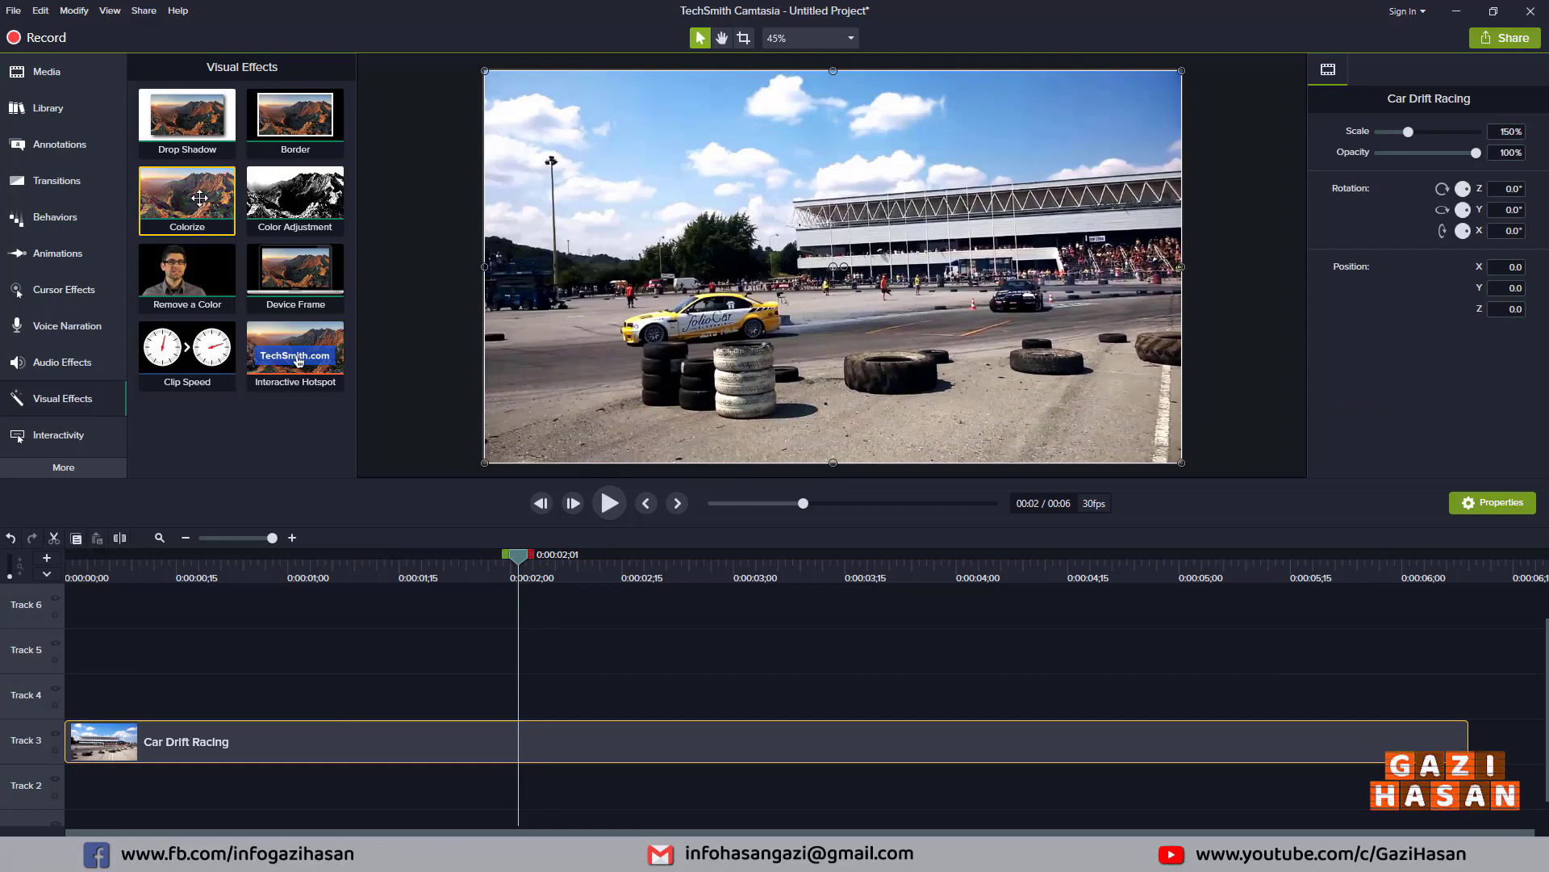
- Apply the Colorize effect to the Car Drift Racing clip and preview it from the start of the timeline
left_click_drag(199, 198, 457, 740)
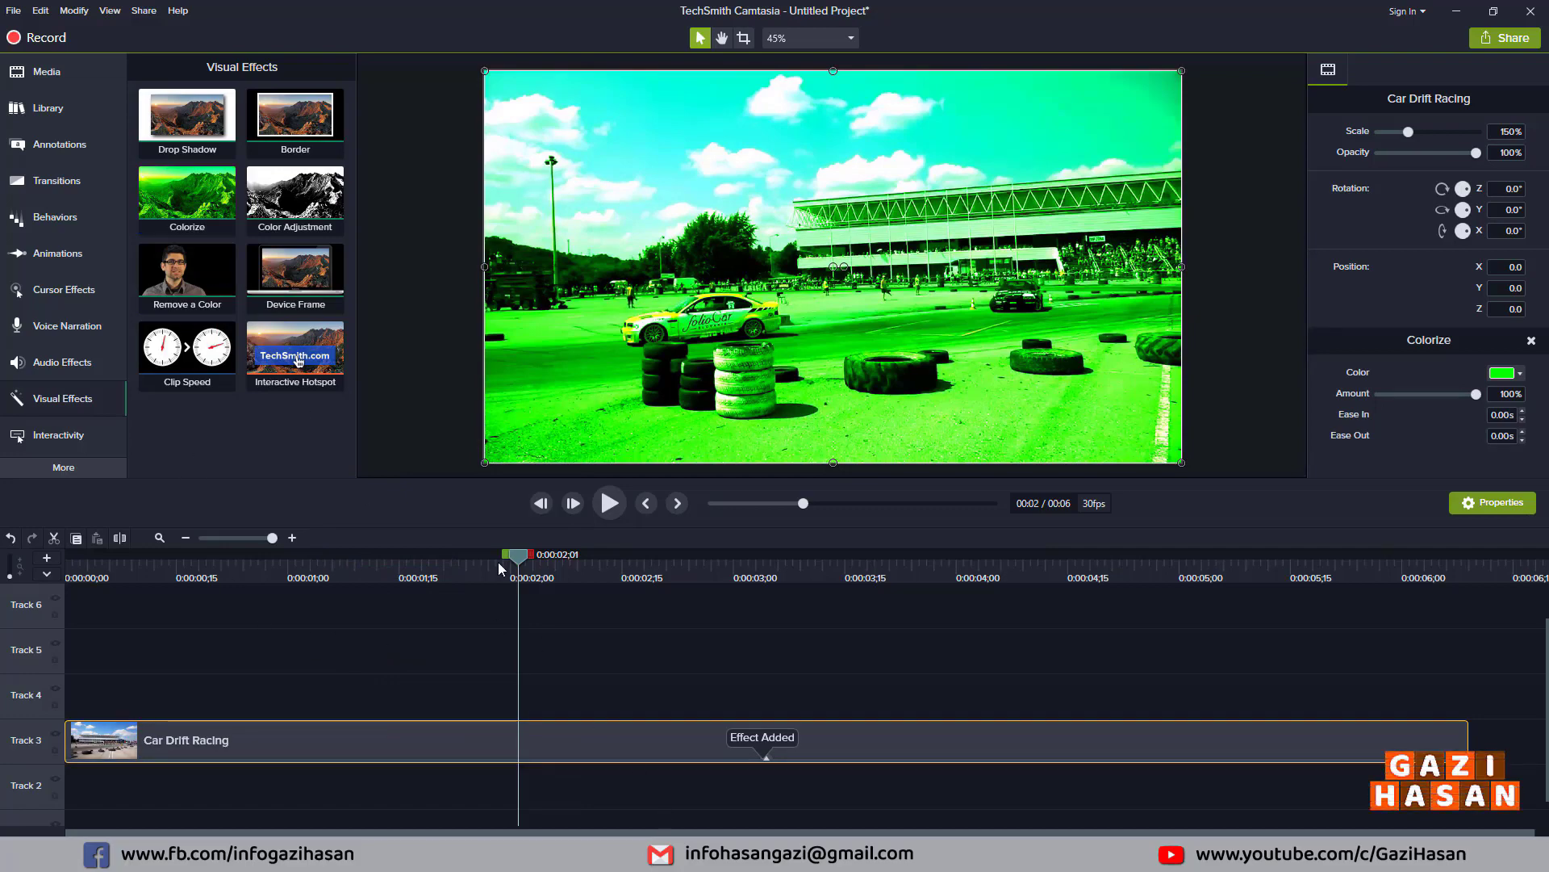
left_click_drag(521, 565, 35, 541)
key("space")
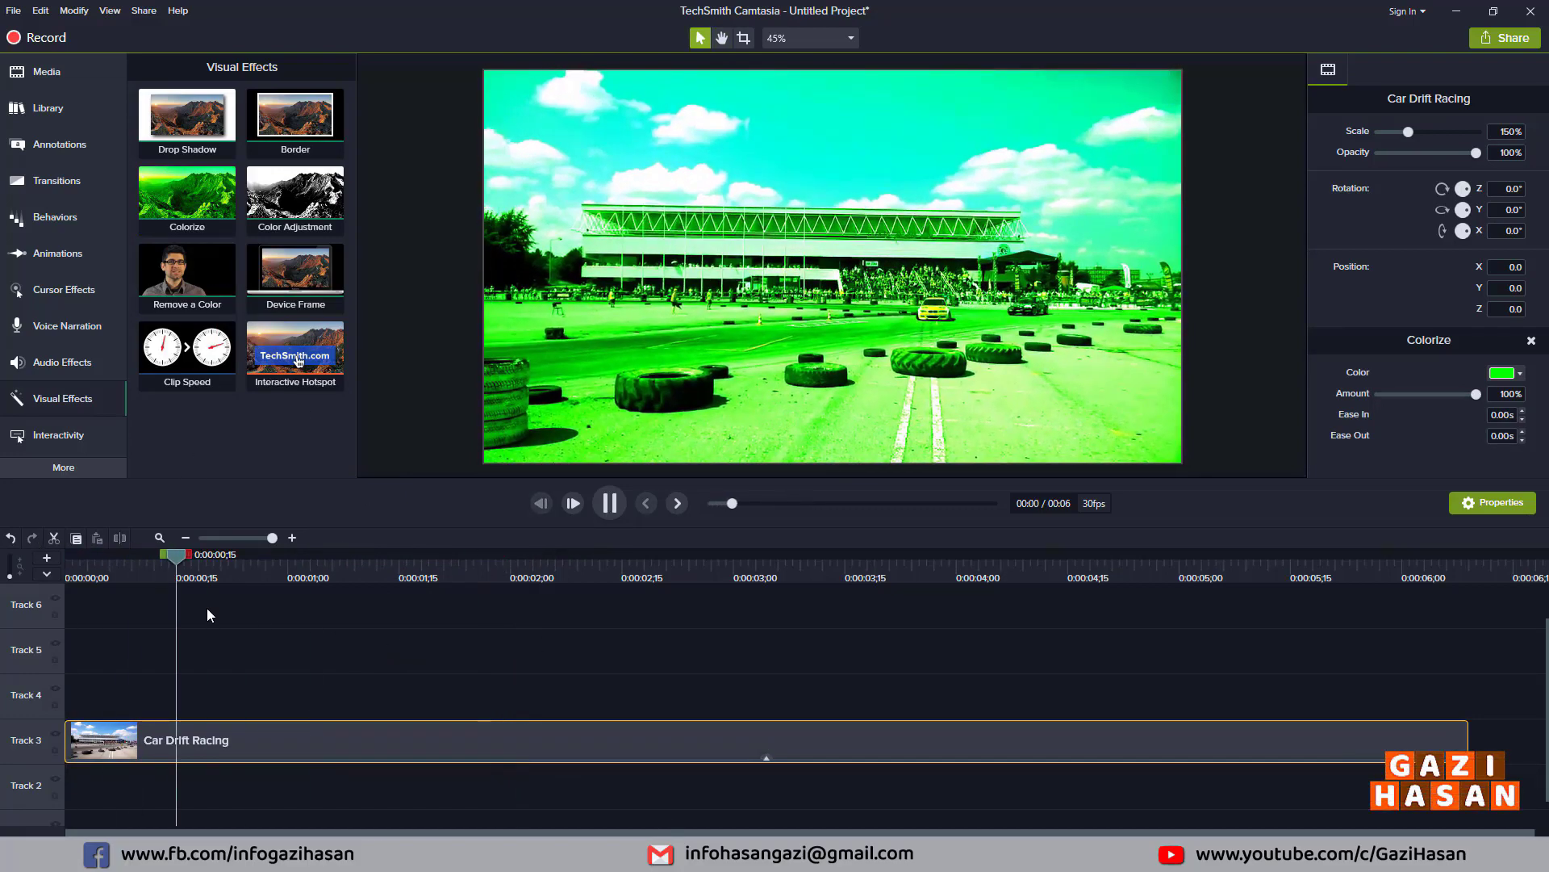
key("space")
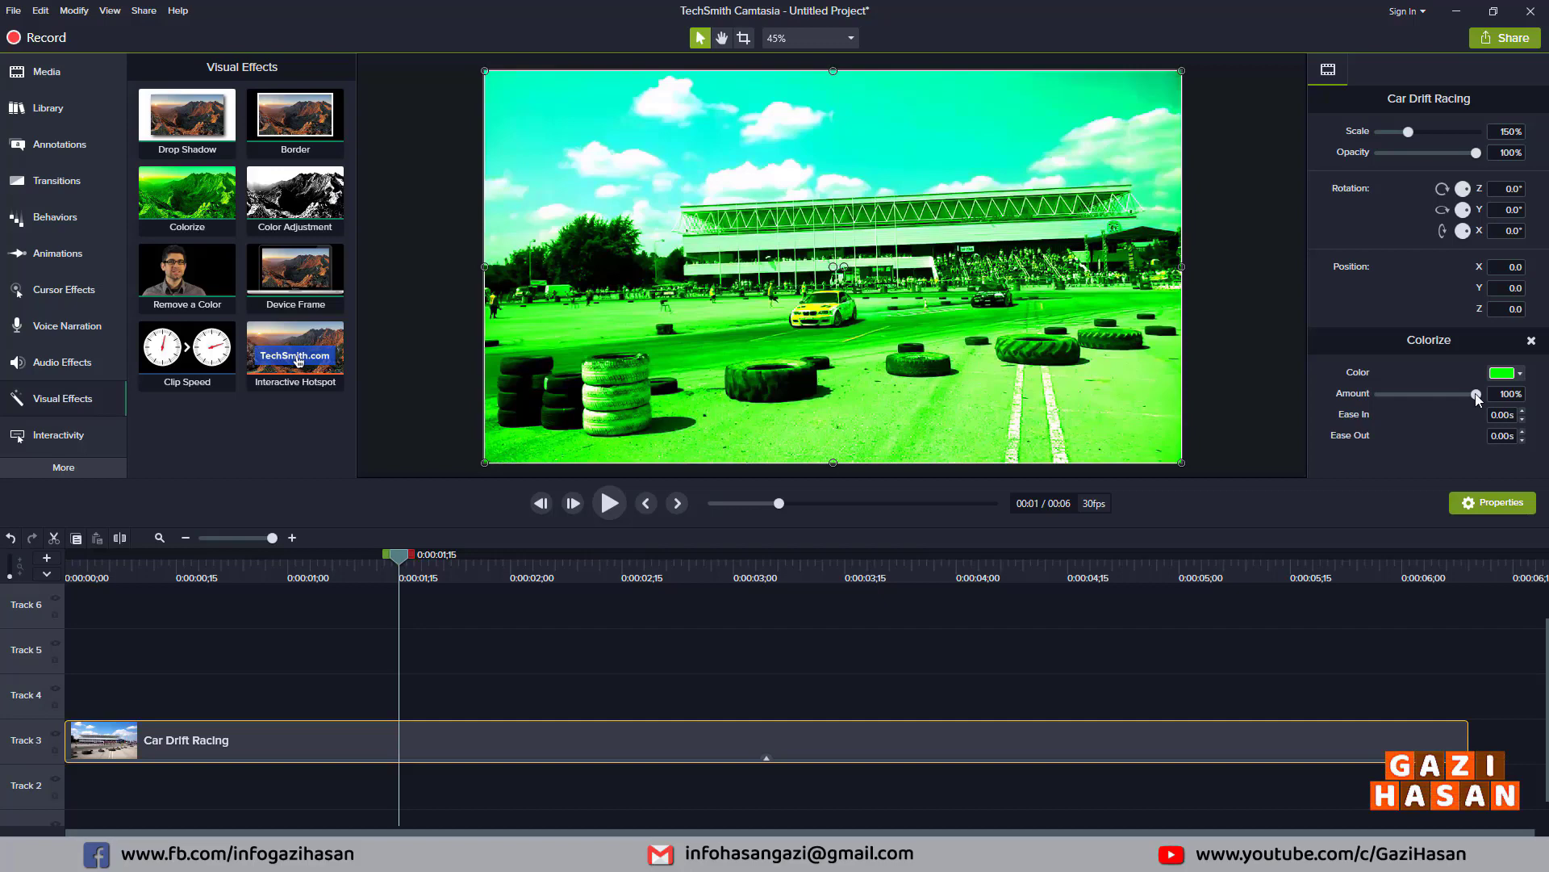
- Lower the race clip's Colorize amount to 0% and bring up the annotation callouts
left_click_drag(1477, 395, 1363, 411)
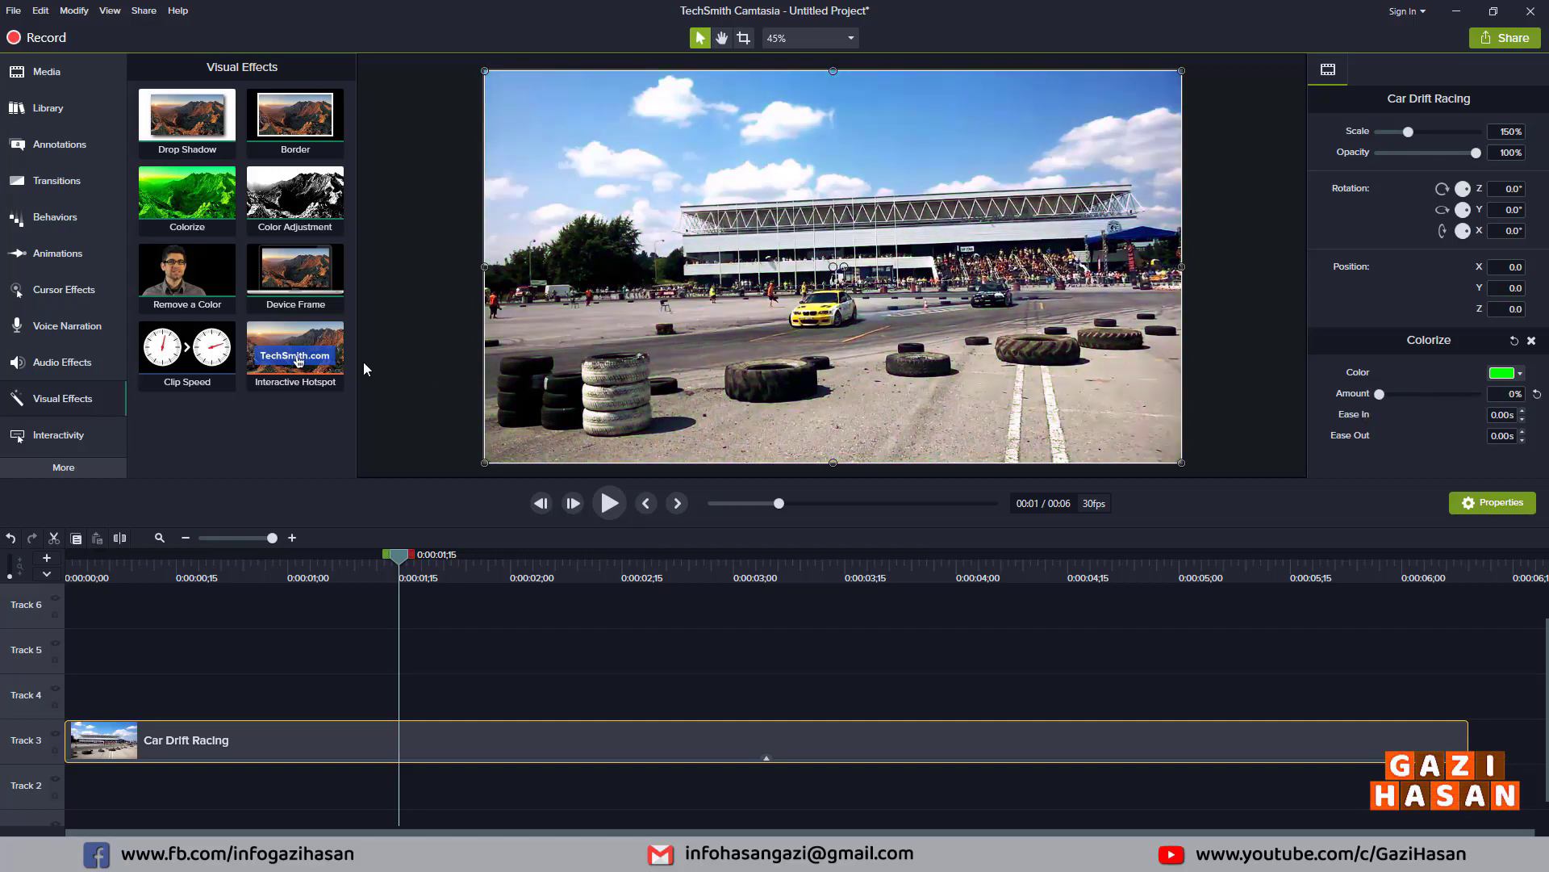
key("n")
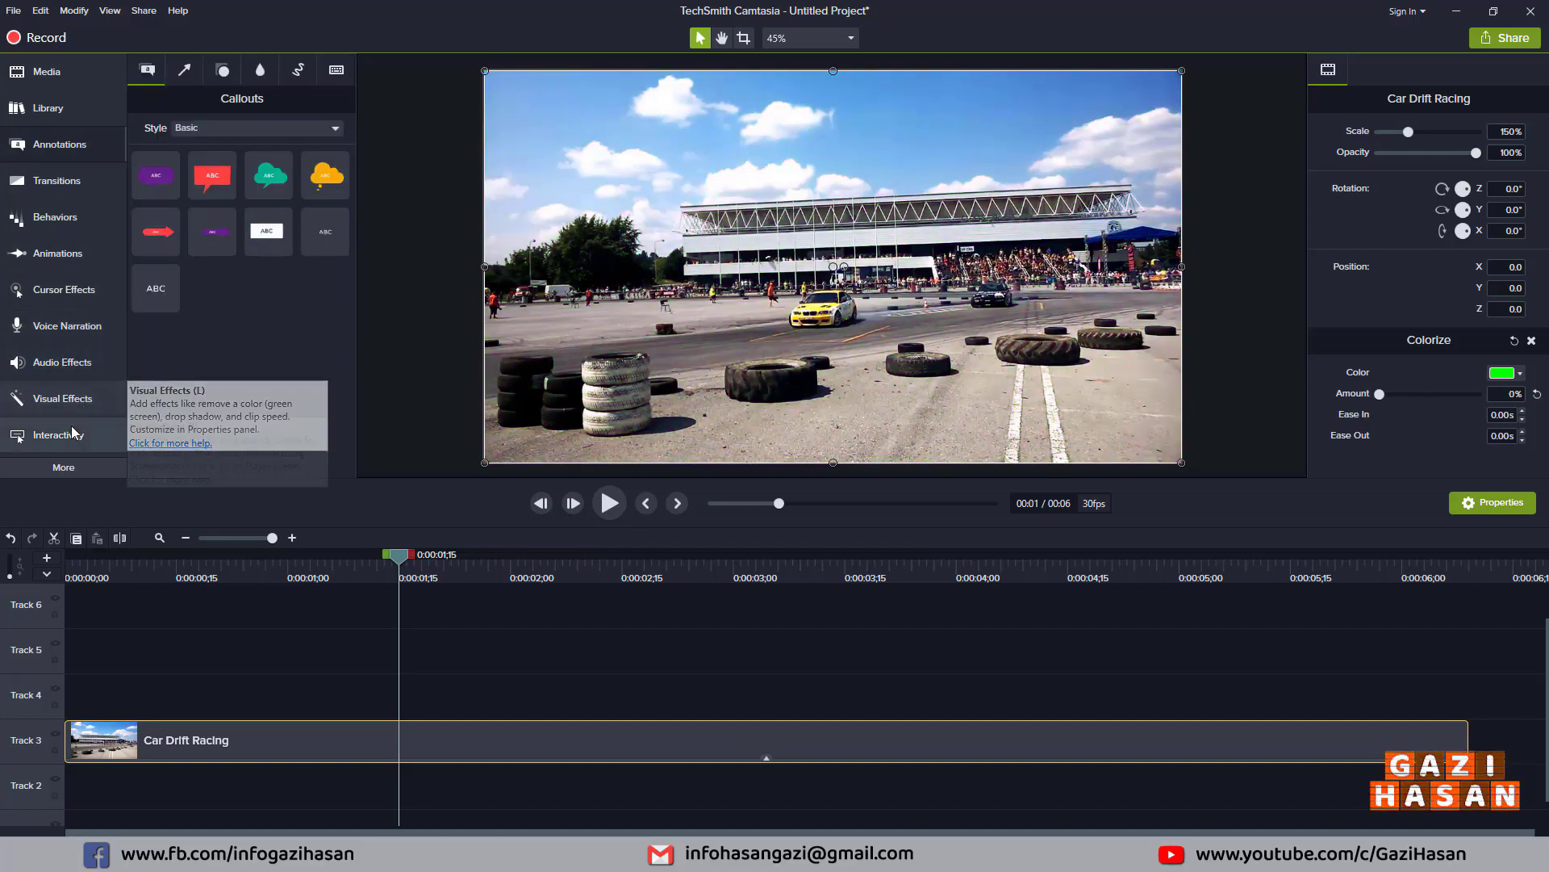
- Add a Custom animation to the Car Drift Racing clip ending at about 0:00:02;16 and raise the Colorize amount at its end
left_click(61, 253)
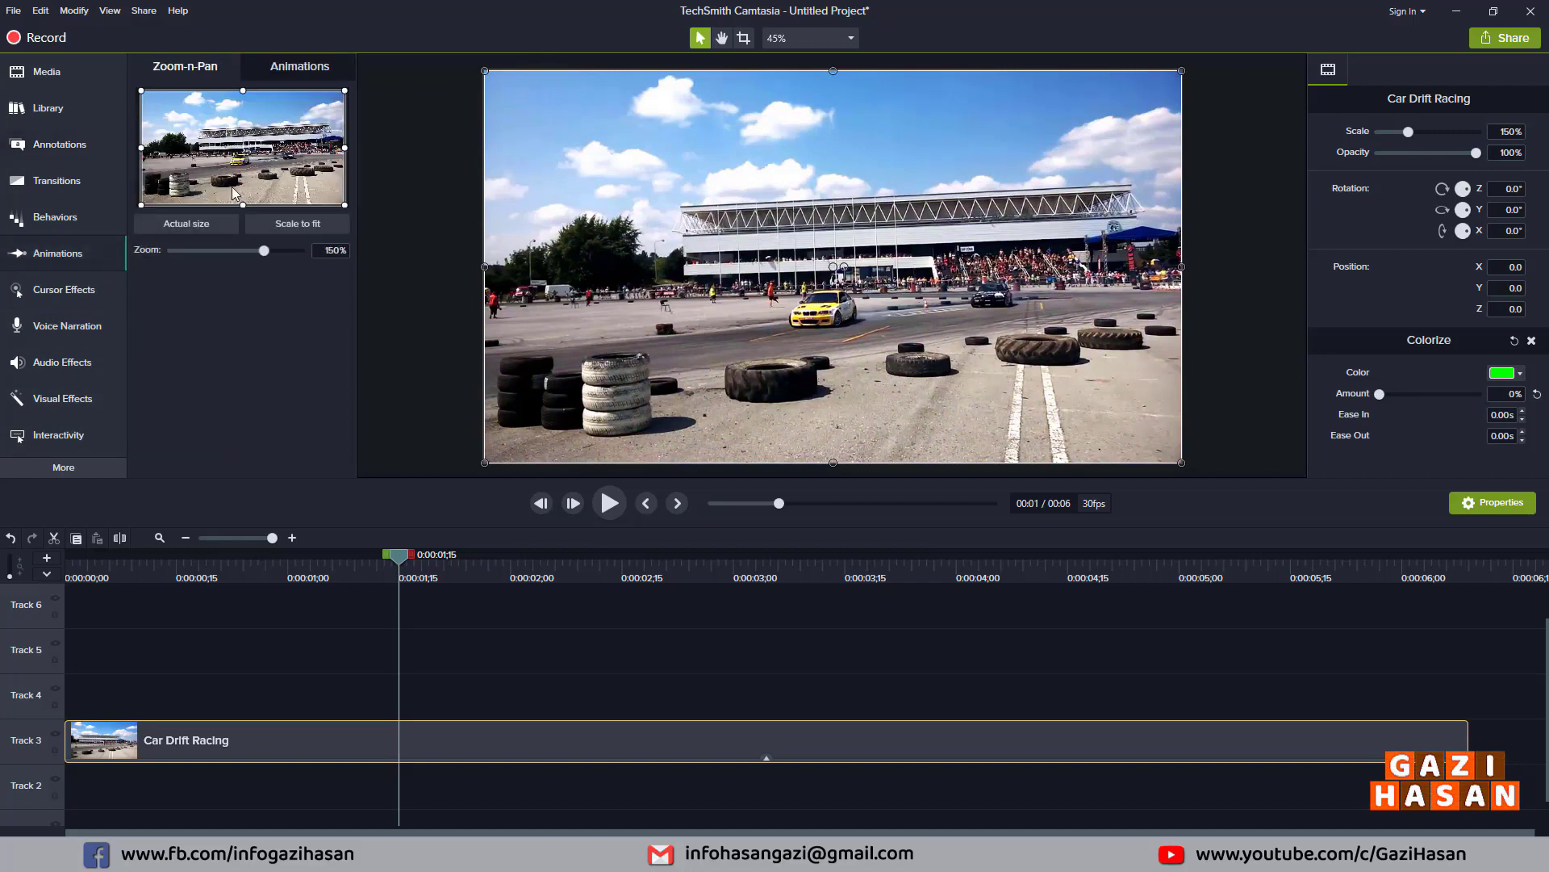
left_click(295, 69)
left_click_drag(188, 115, 630, 736)
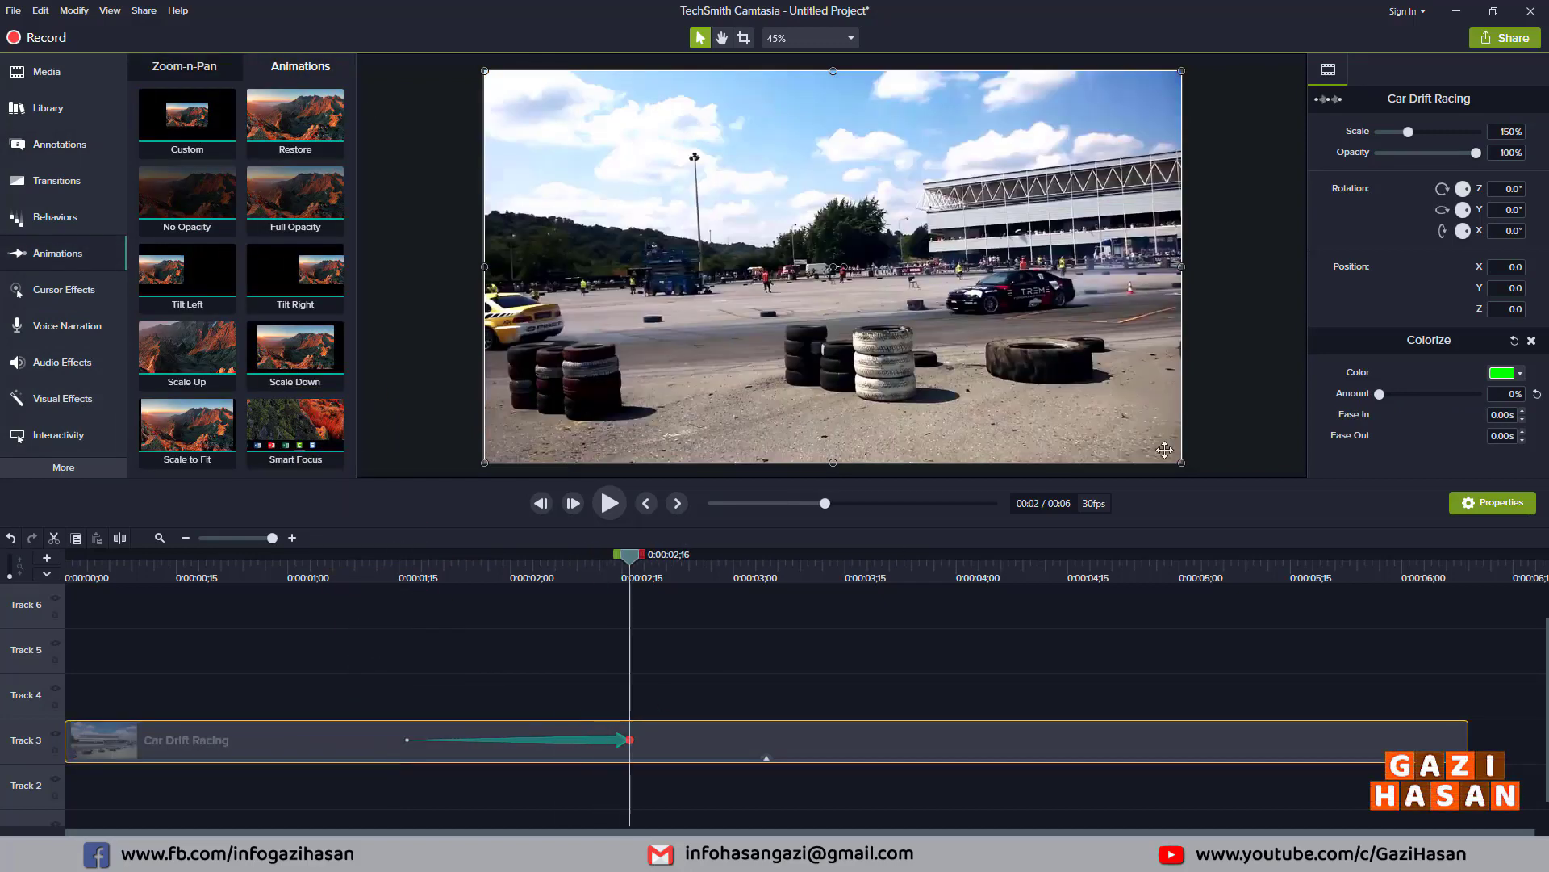
left_click(1511, 396)
type("37")
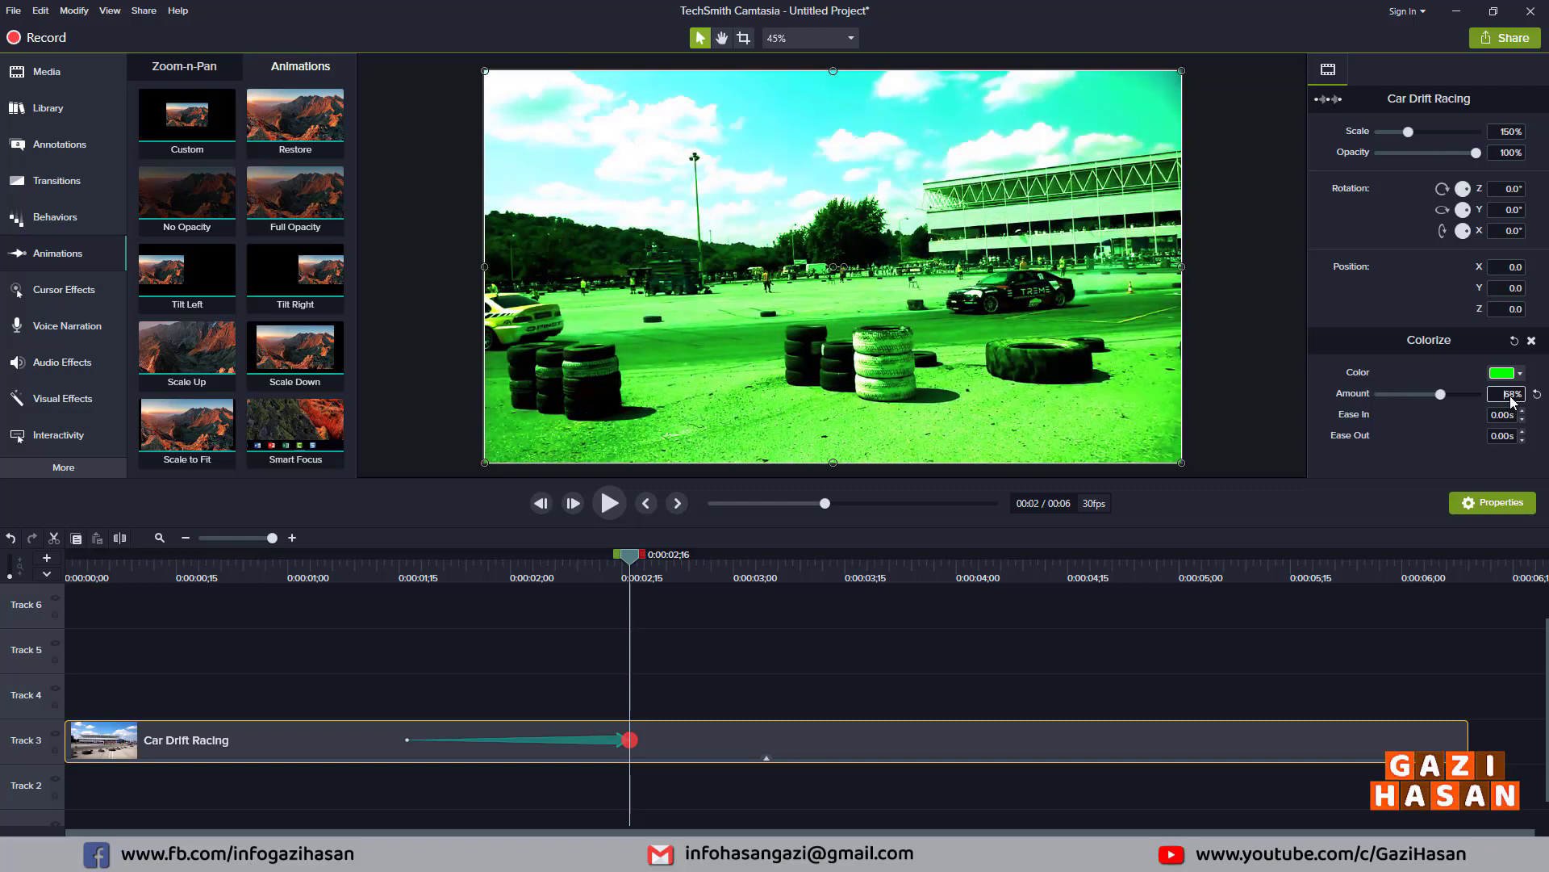
- Change the animated Colorize color to a darker green and preview the race clip from near the start of the timeline
left_click(1502, 373)
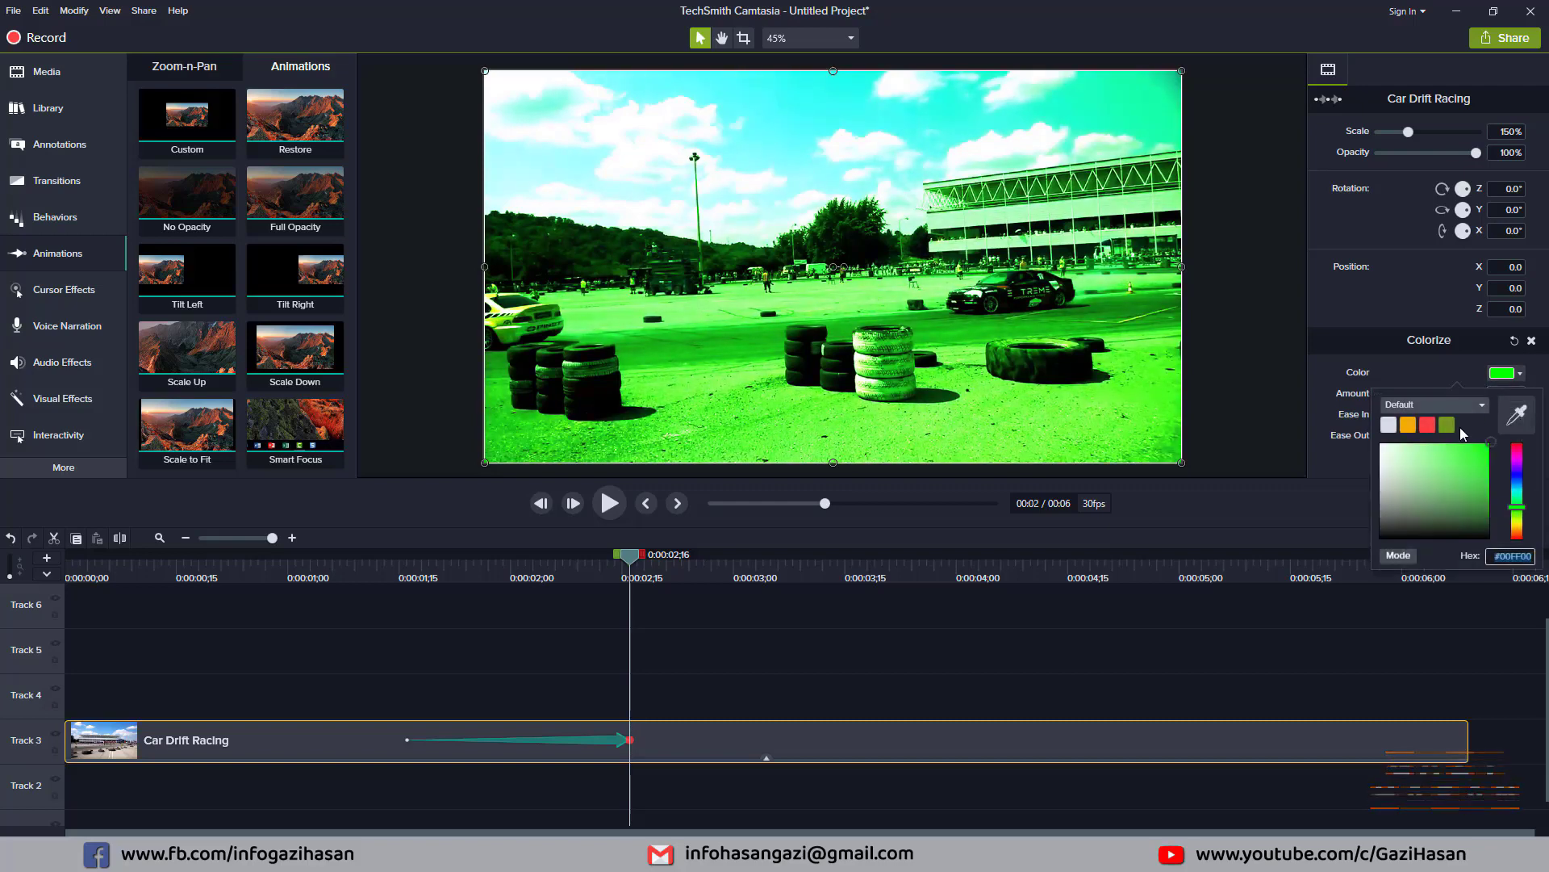
left_click(1484, 502)
left_click_drag(1485, 506, 1486, 517)
left_click(850, 647)
left_click_drag(629, 555, 138, 587)
left_click(617, 507)
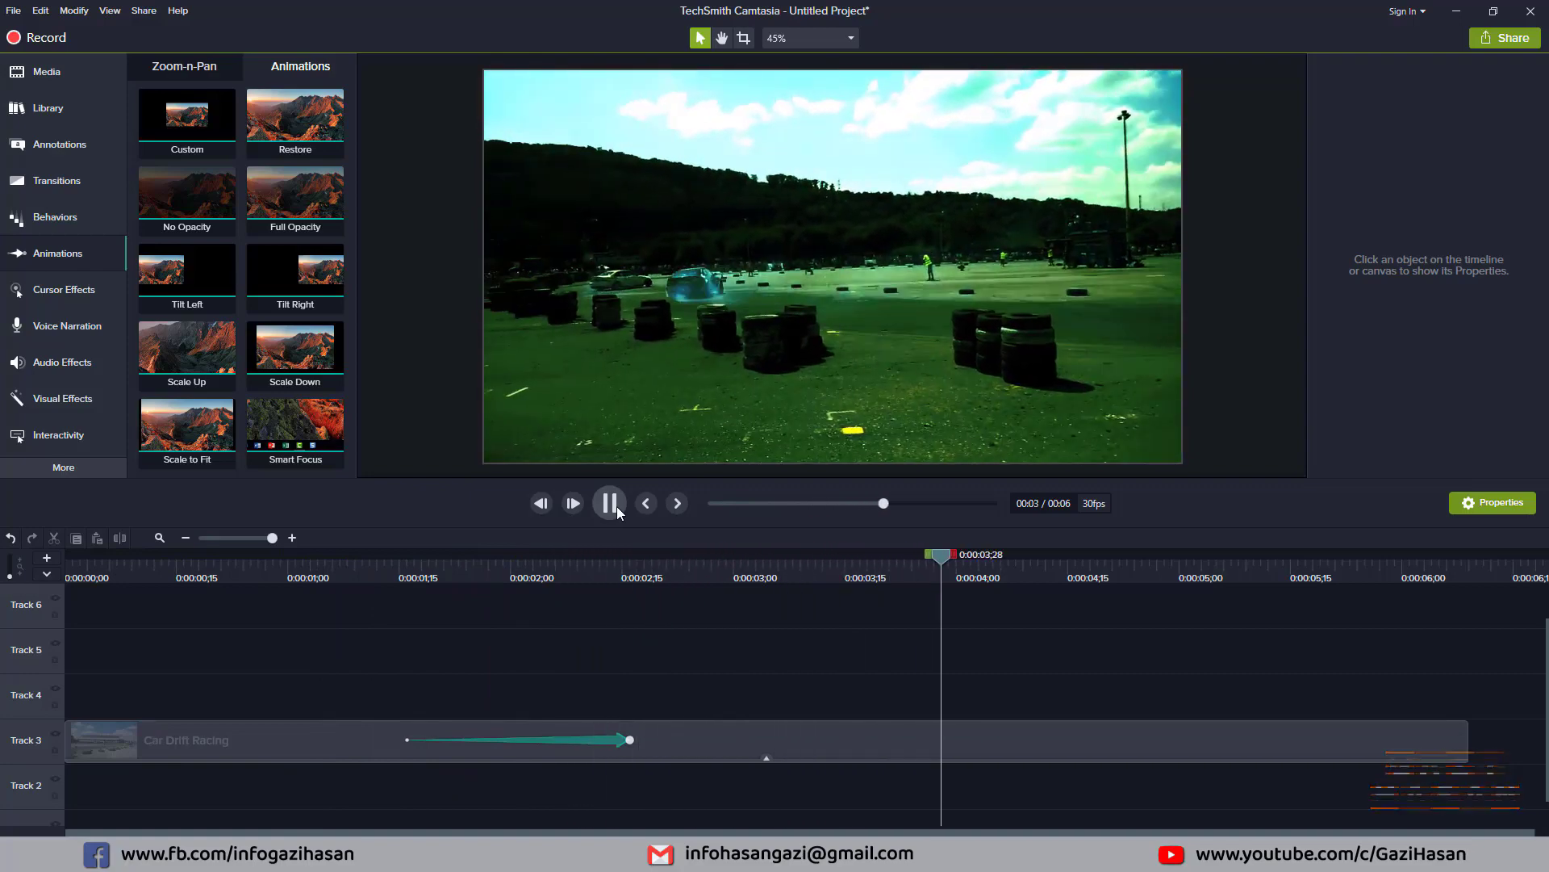
left_click(617, 510)
- Delete the Custom animation from the Car Drift Racing clip
left_click_drag(1082, 555, 667, 557)
left_click(399, 602)
left_click(617, 742)
key("Delete")
left_click(633, 742)
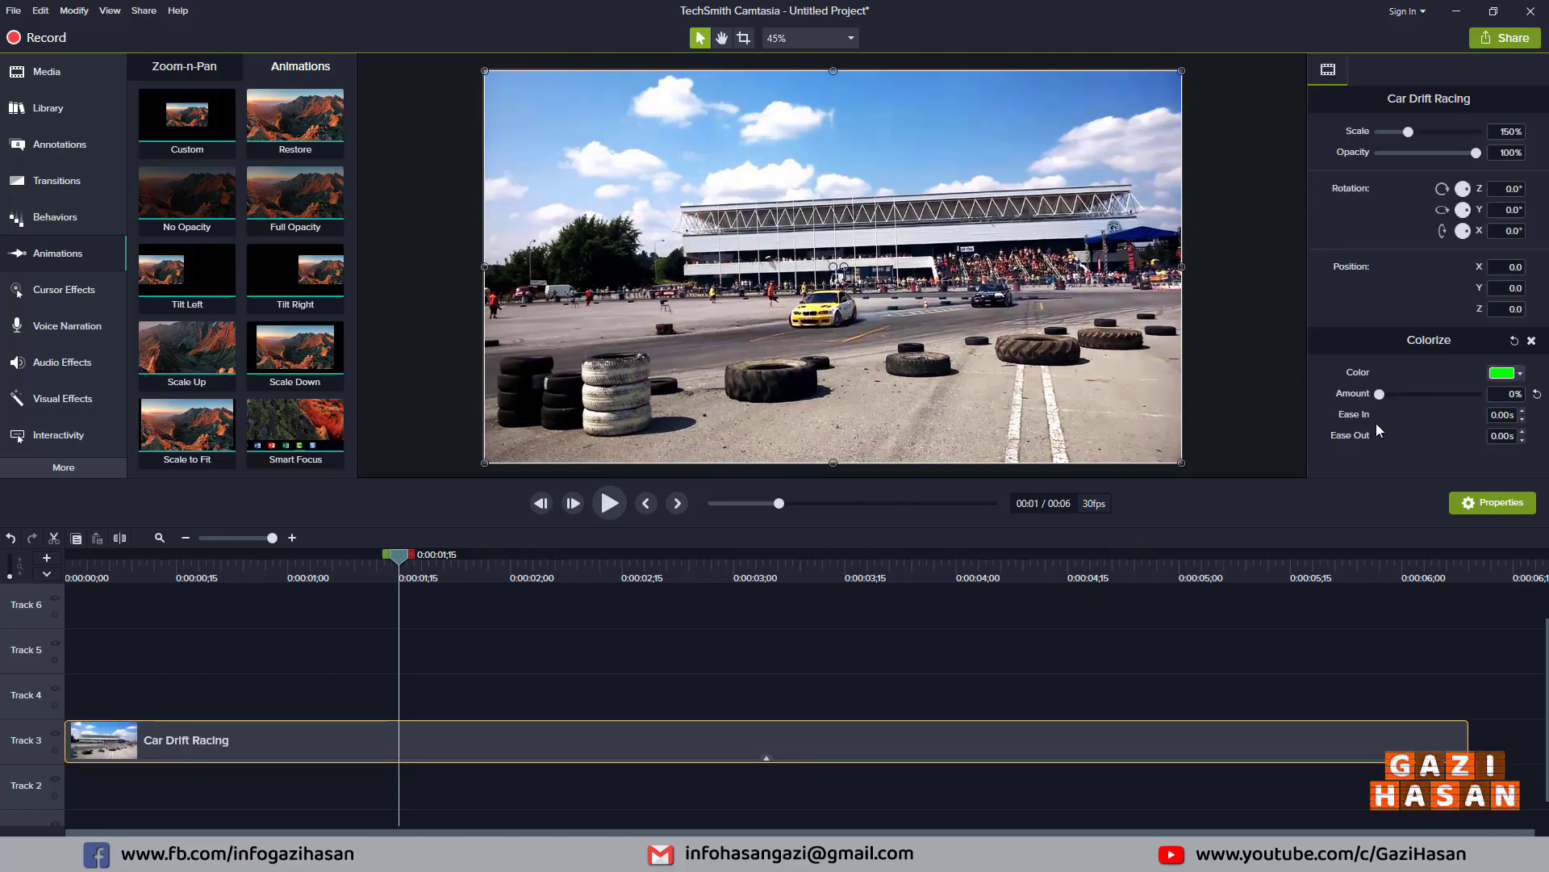
- Set the race clip's Colorize effect to the red preset color with an amount of 28%
left_click_drag(1380, 397, 1445, 397)
left_click(1501, 372)
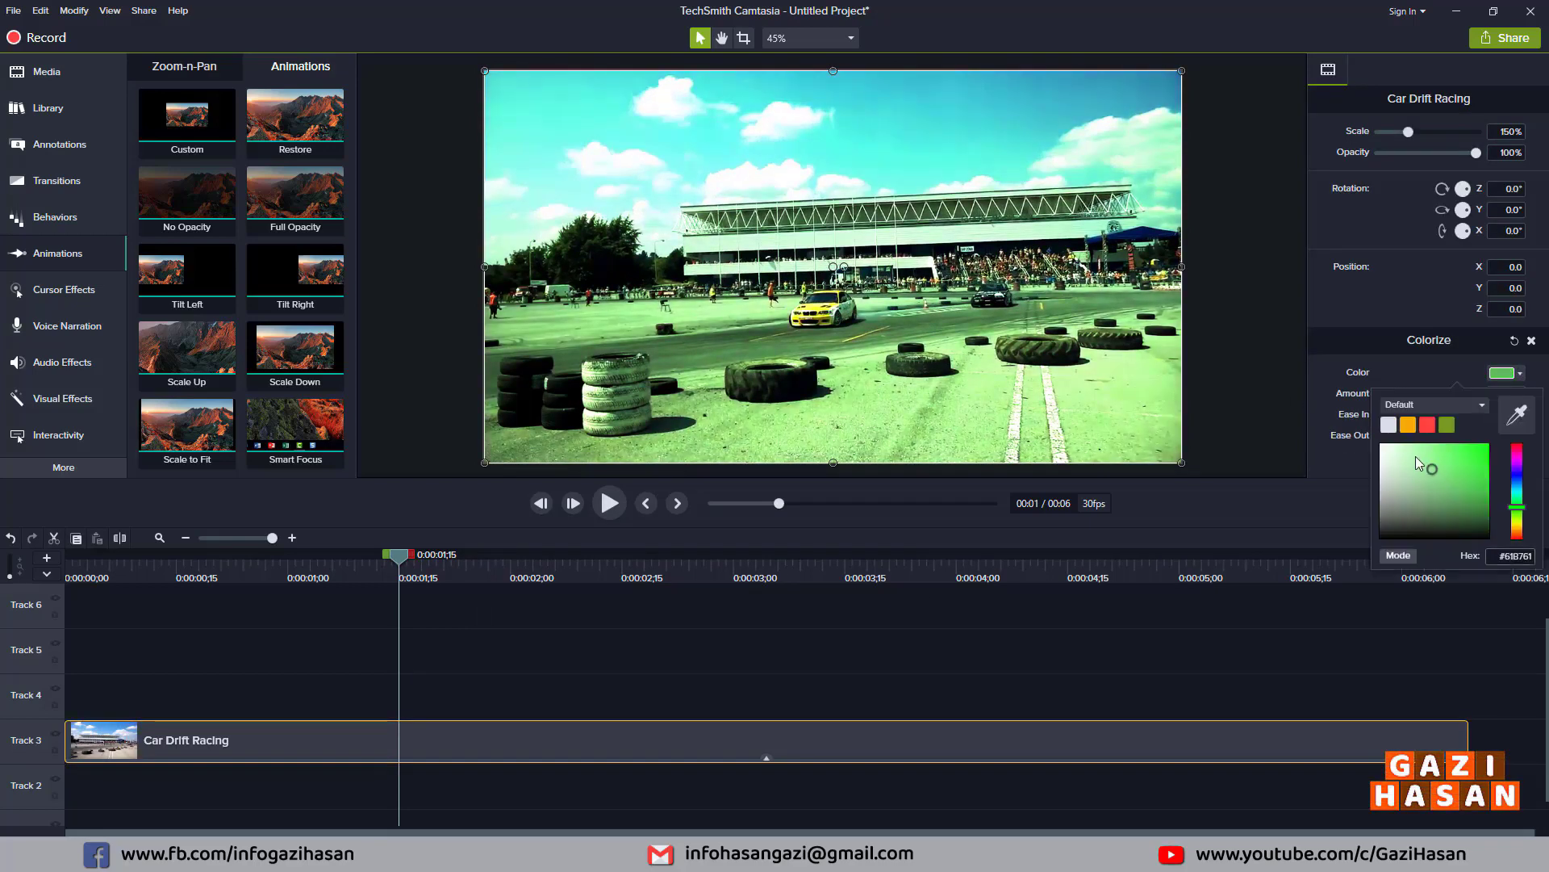
left_click(1416, 455)
left_click(1426, 425)
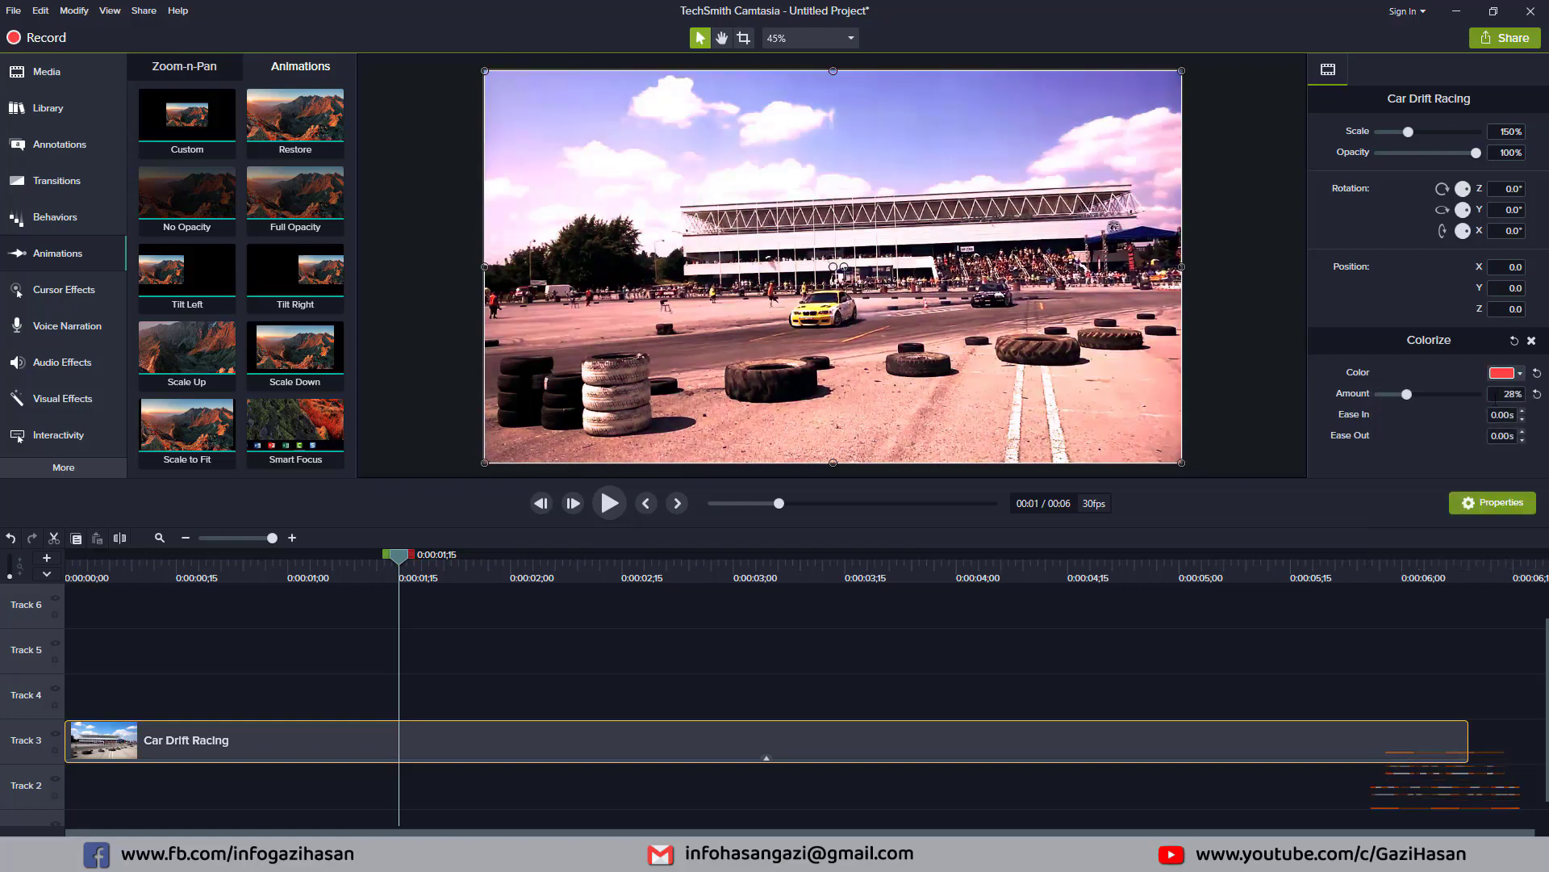
- Replace the race clip's Colorize effect with Color Adjustment, setting brightness to -18 and contrast to 198
left_click(63, 398)
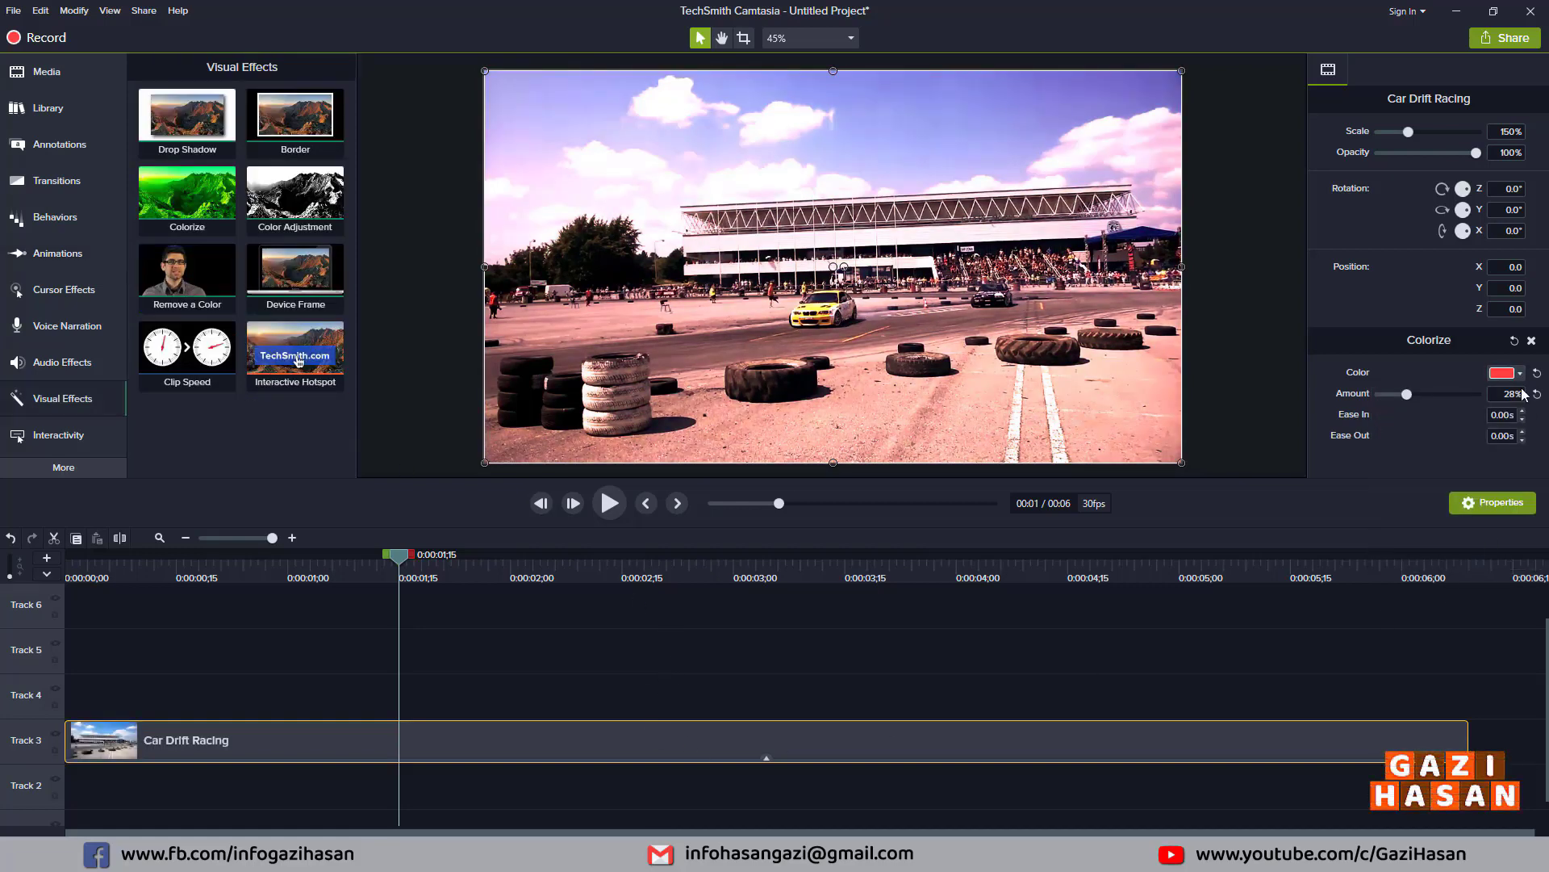
left_click(1530, 341)
left_click_drag(295, 198, 412, 723)
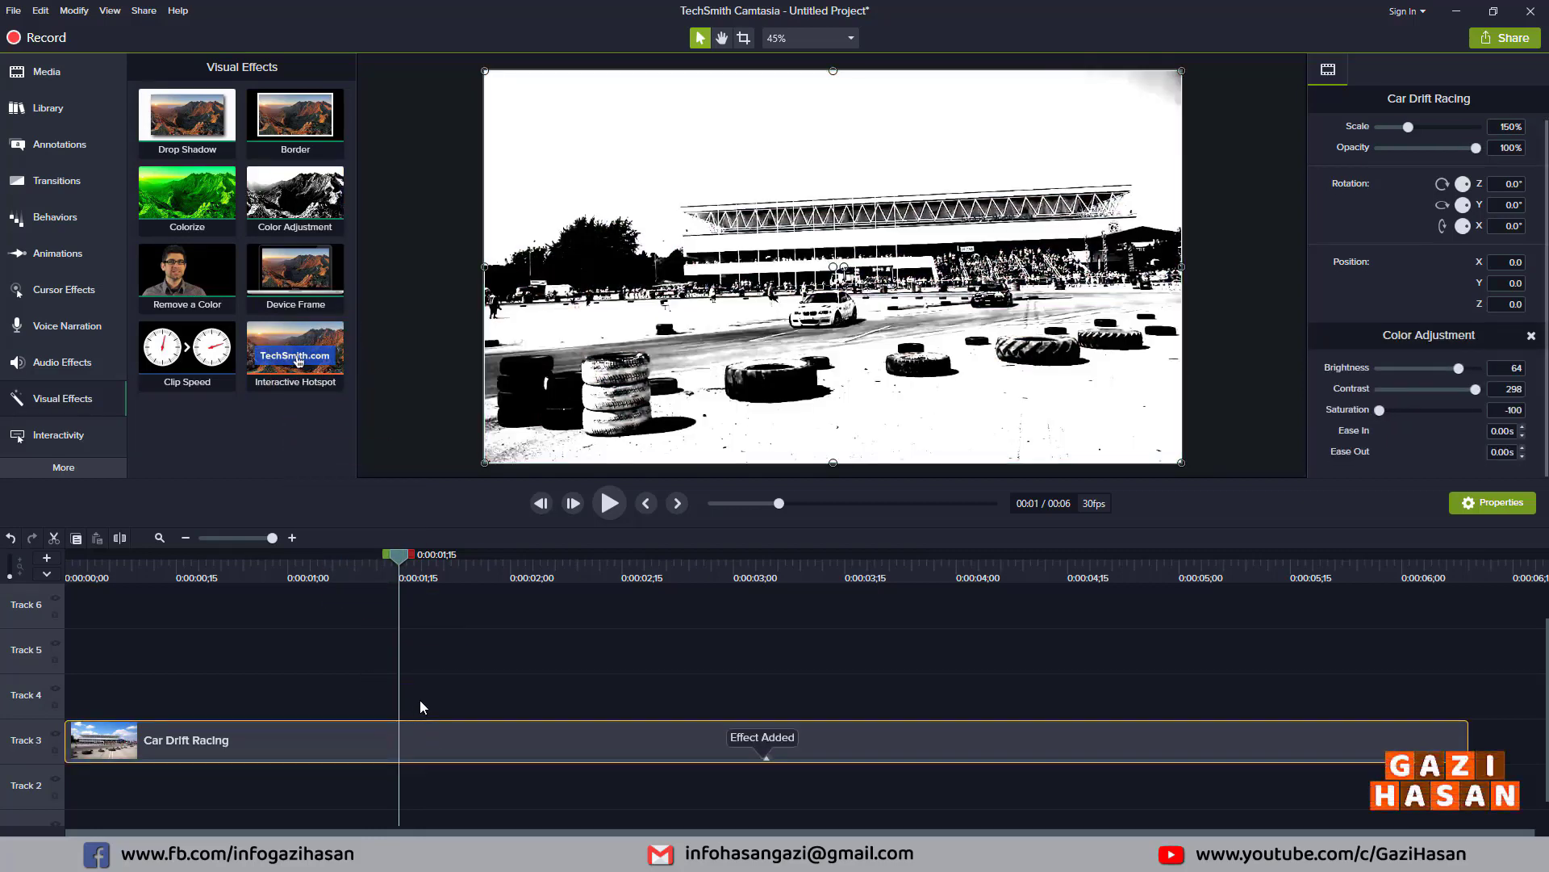
mouse_move(1457, 368)
left_mouse_down()
mouse_move(1496, 349)
mouse_move(1412, 376)
mouse_move(1471, 388)
mouse_move(1417, 390)
mouse_move(1450, 389)
left_mouse_up()
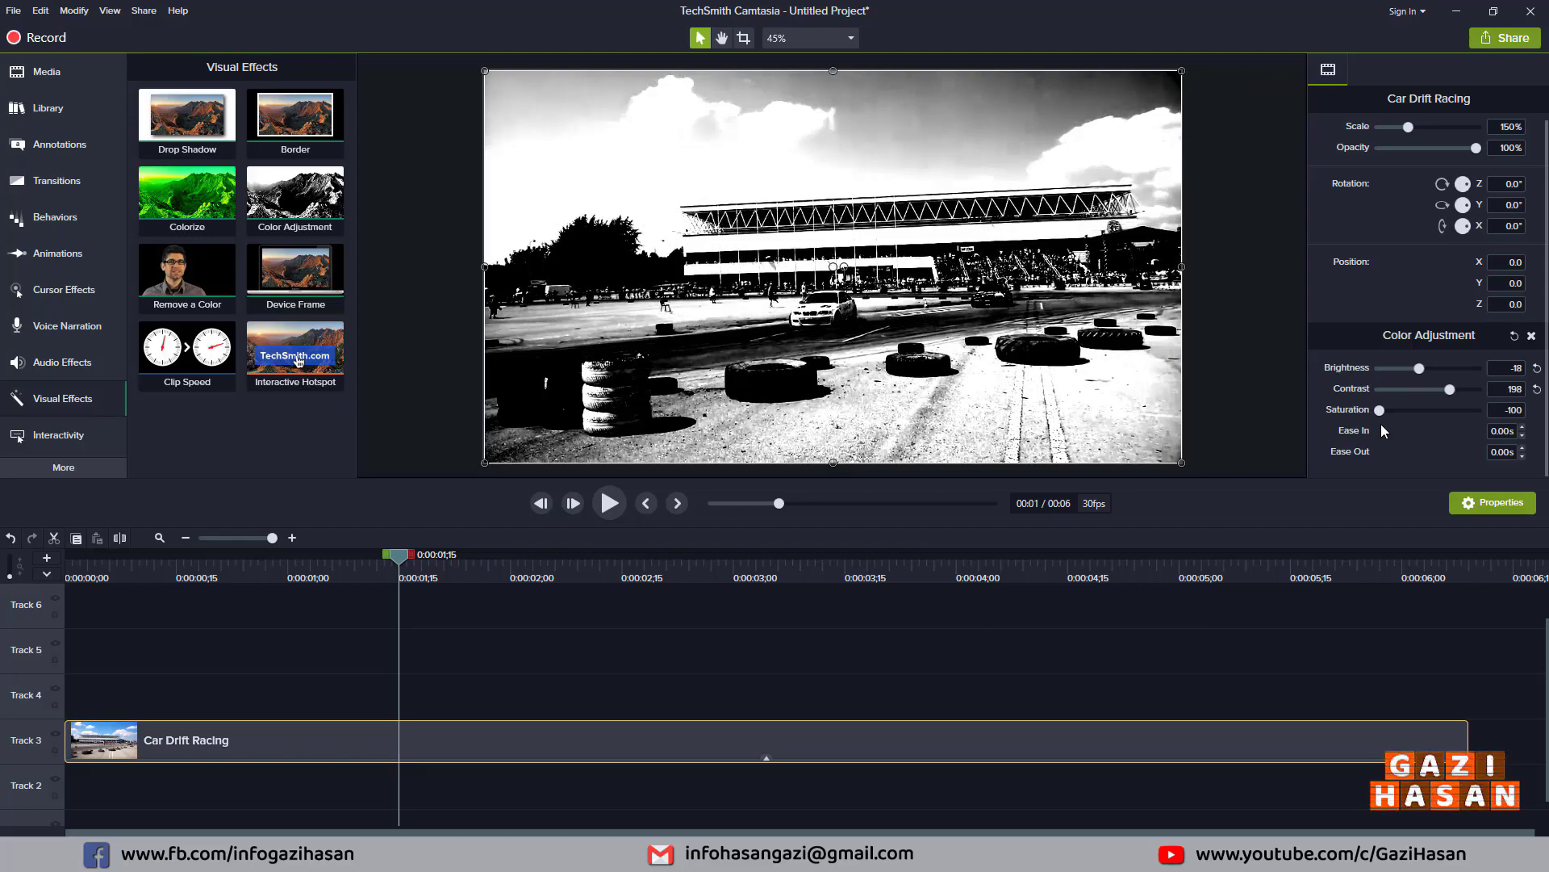
- Play the race clip from the current playhead position to preview the Color Adjustment effect
left_click(608, 503)
left_click(608, 503)
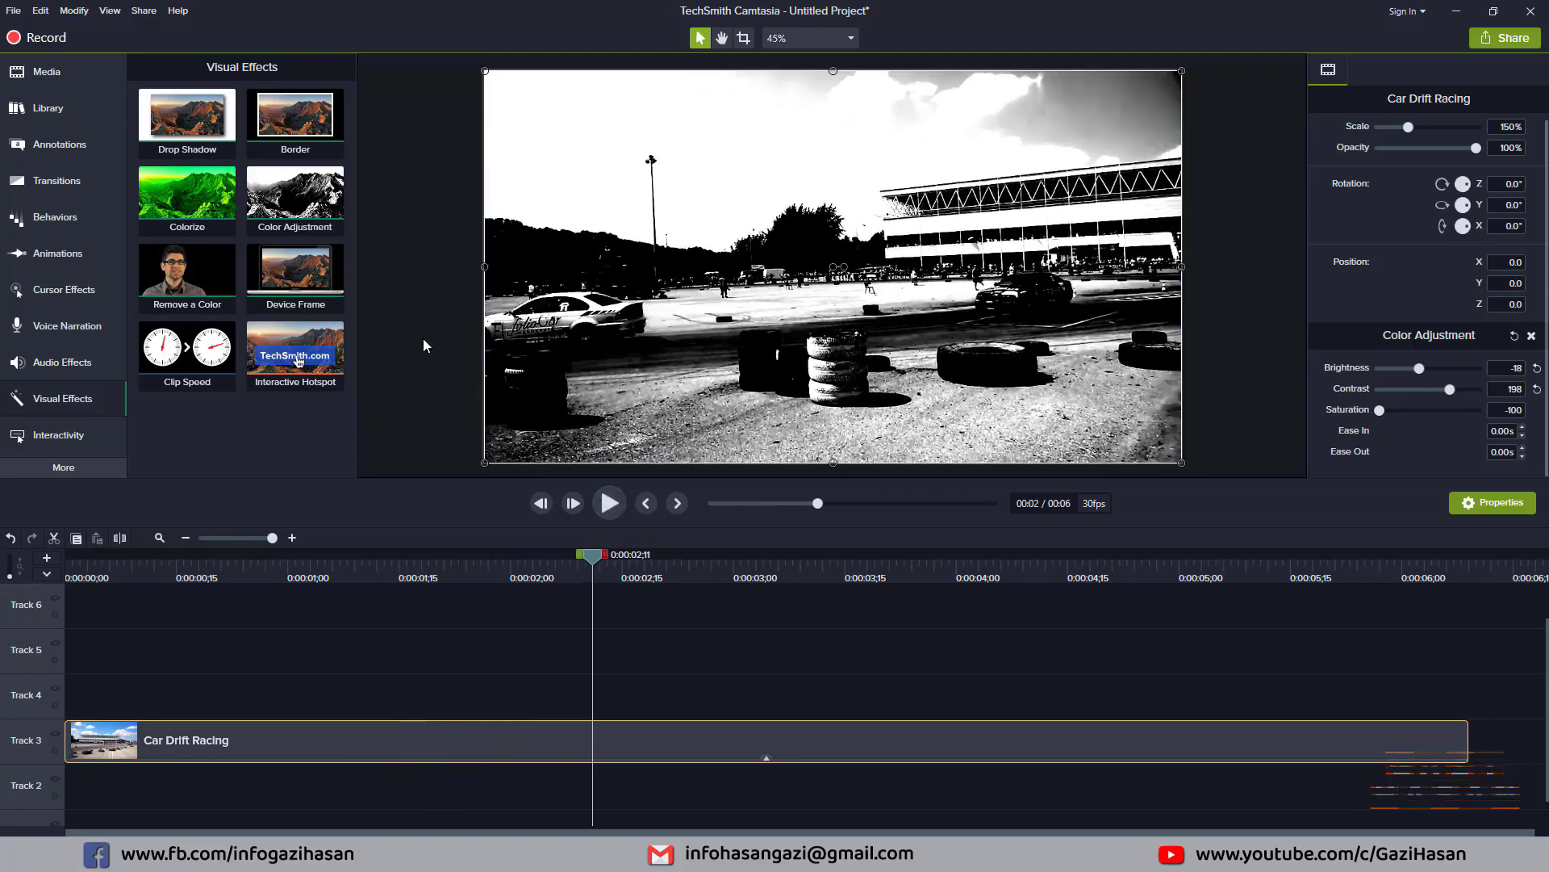
left_click(609, 503)
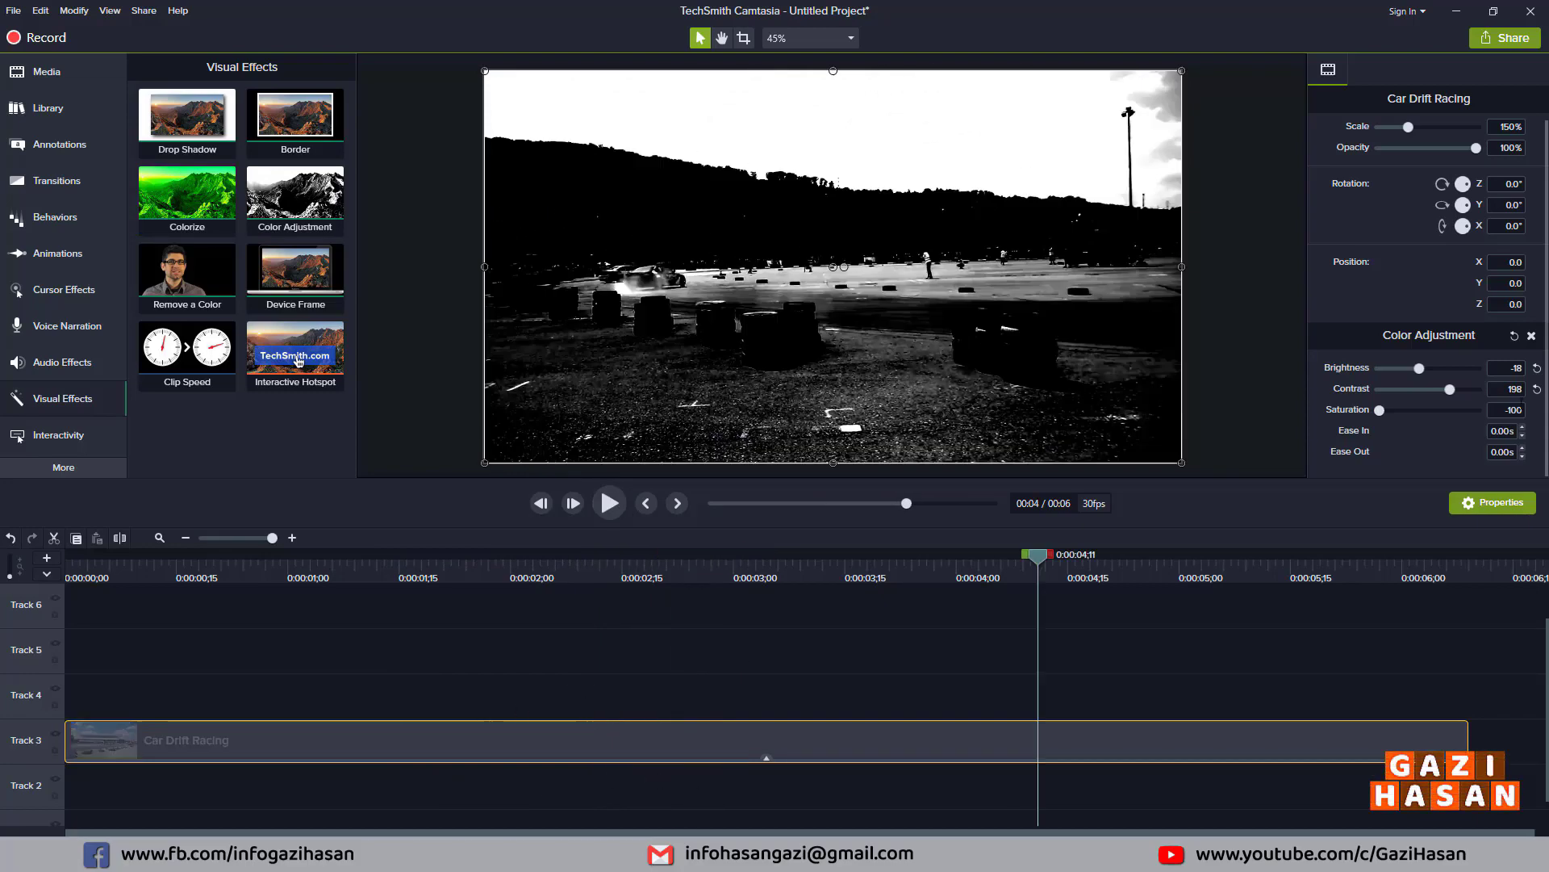
- Remove the Color Adjustment effect from the race clip and play back the rest of the footage
left_click(1531, 335)
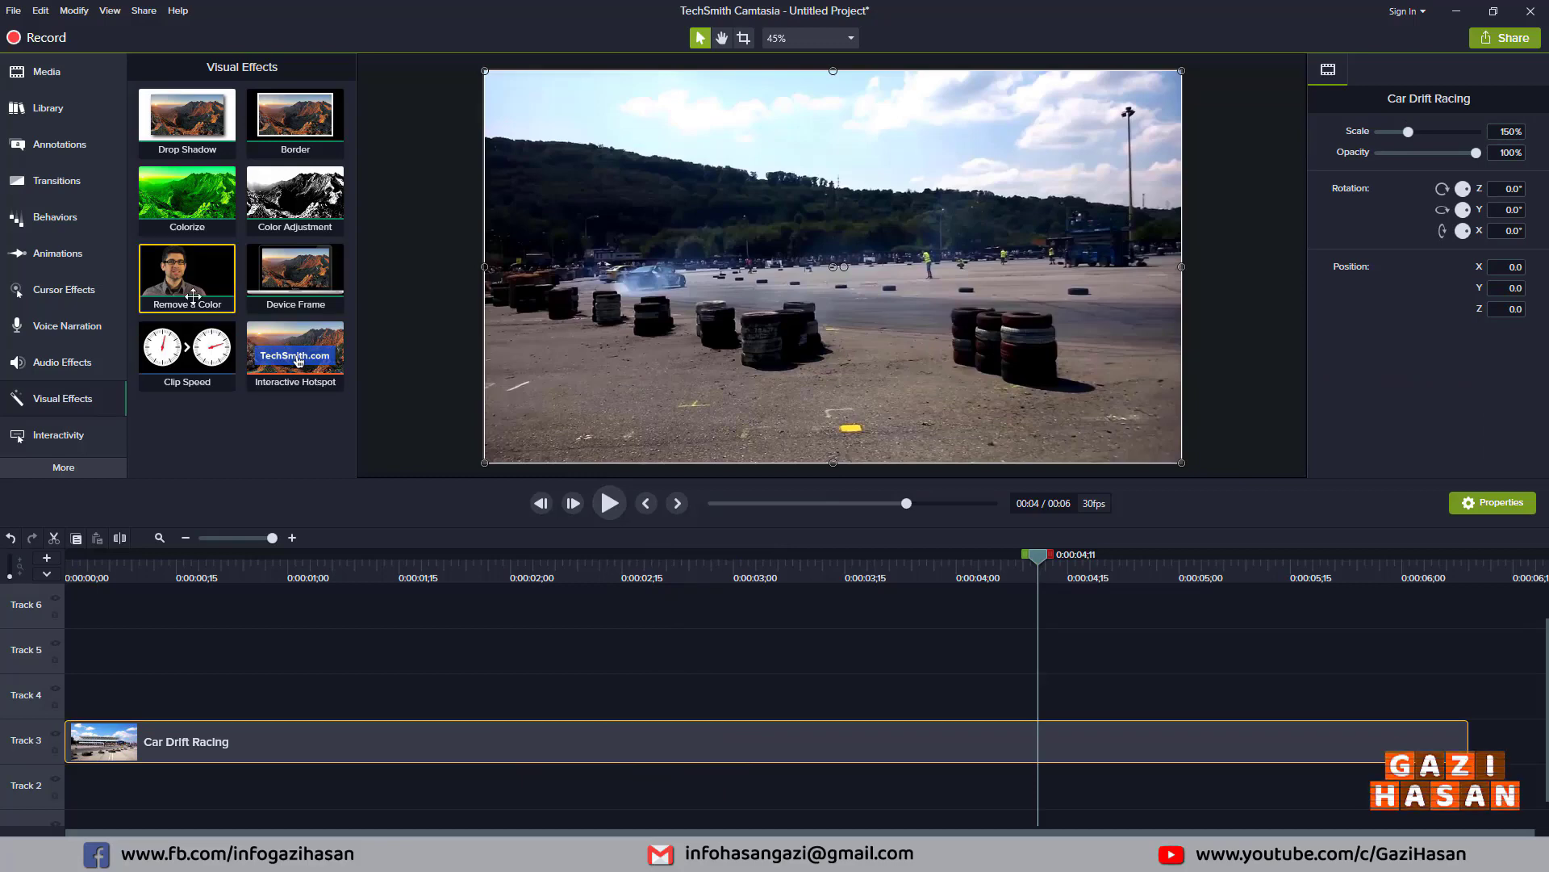
key("space")
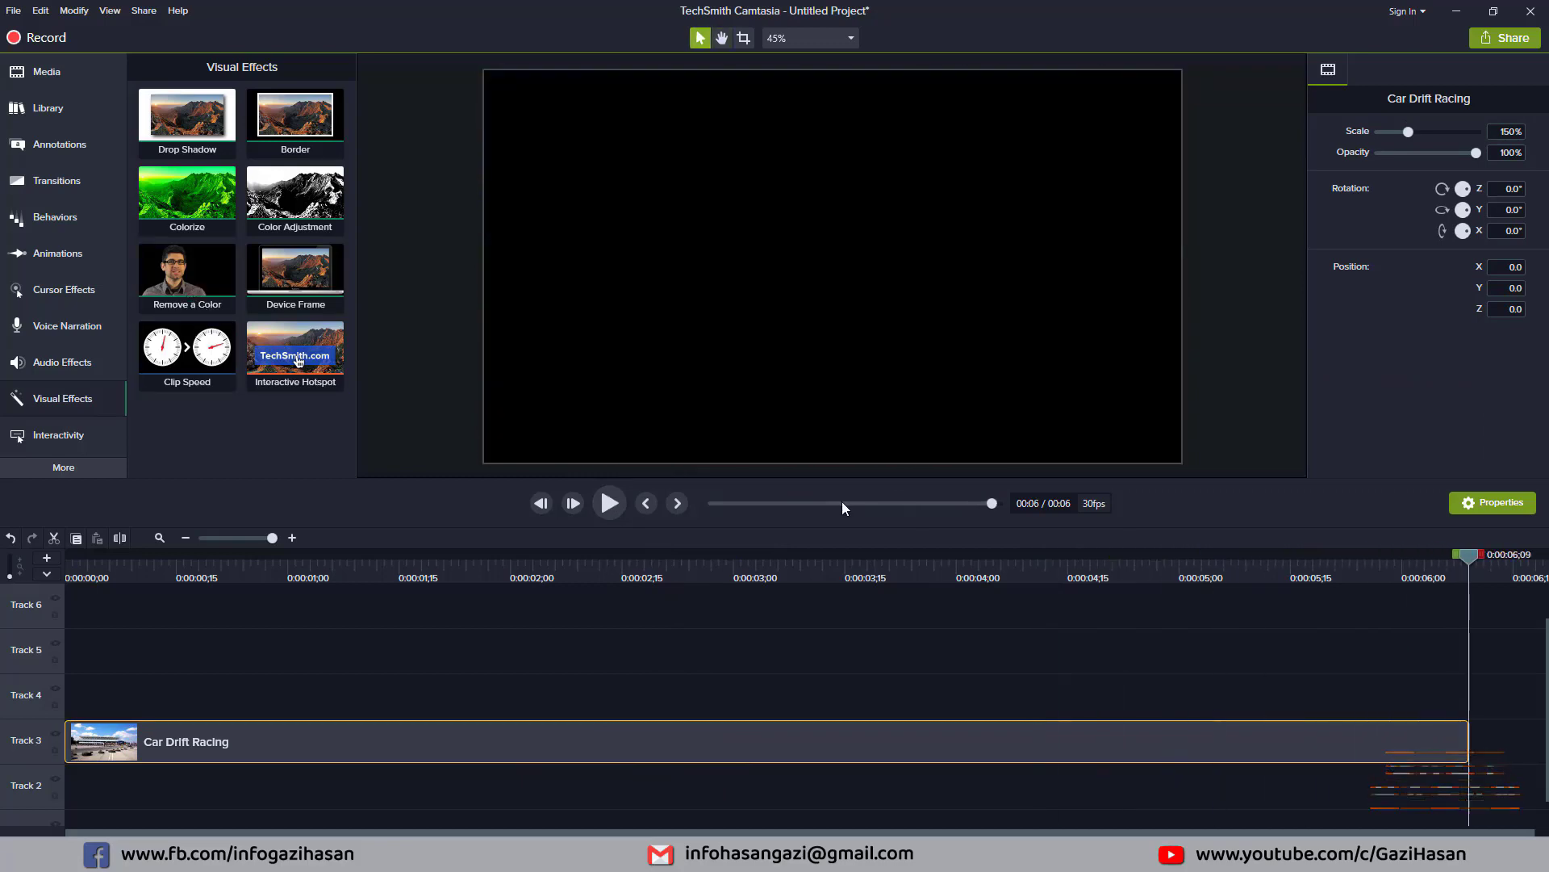
key("space")
key("space")
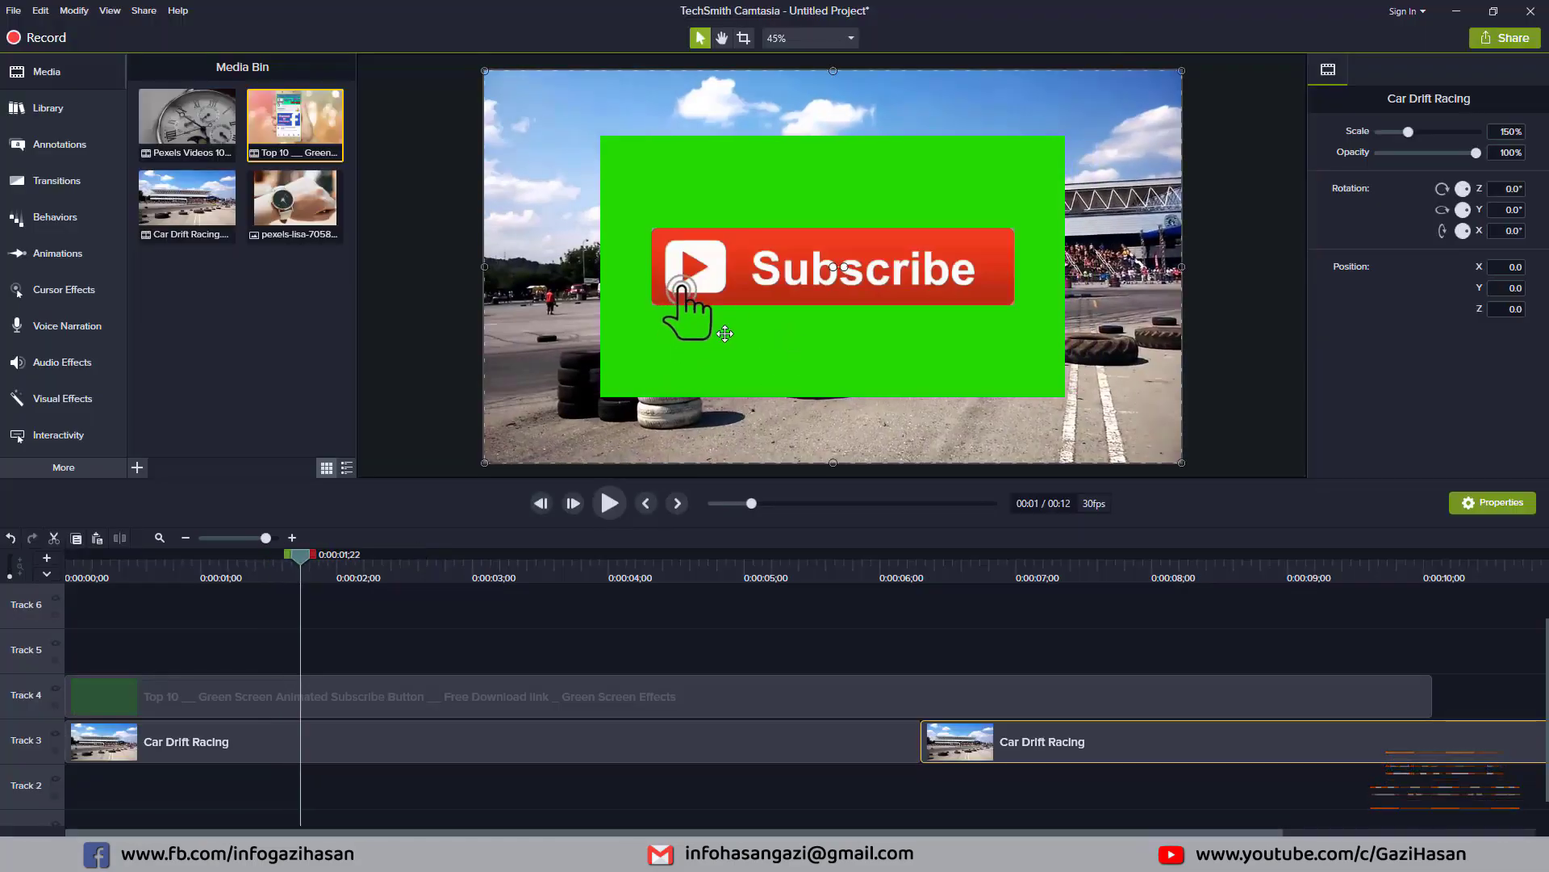
- Select the green screen Subscribe button clip on Track 4
left_click(528, 688)
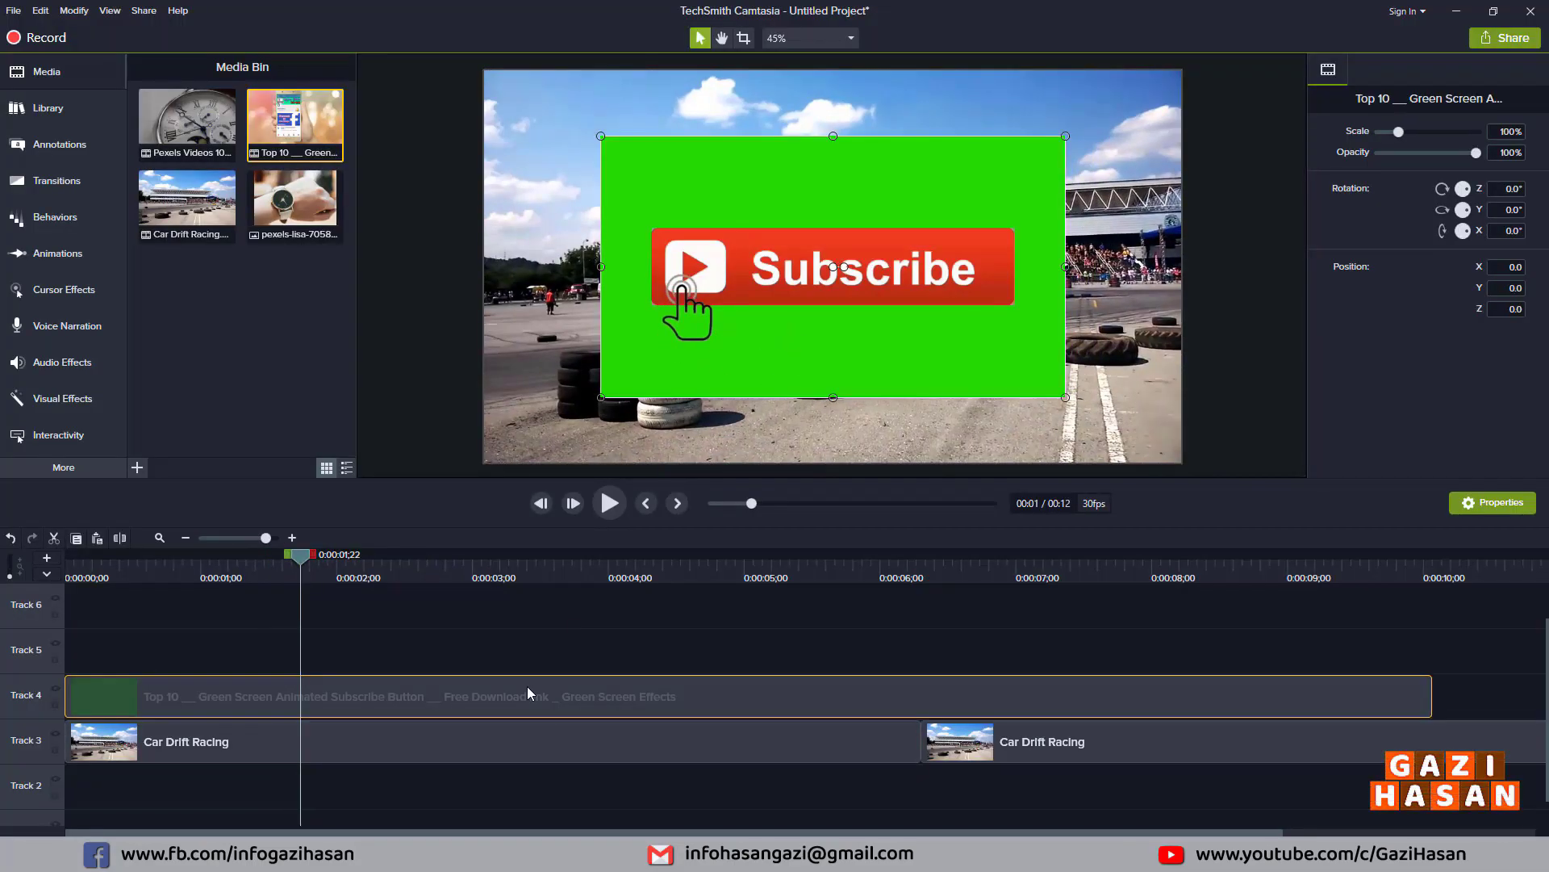